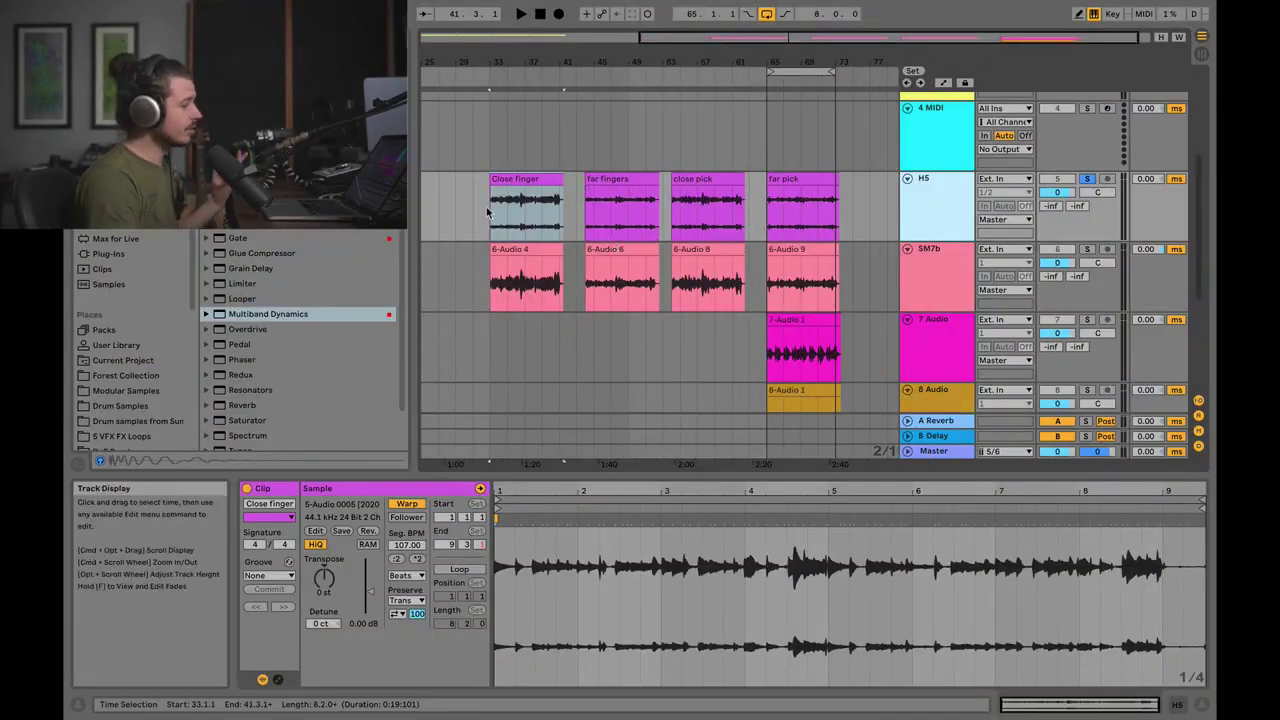
Audition the Close finger take on the soloed H5 track, and solo SM7b to play its matching take for comparison
{"action": "left_click", "coordinate": [507, 180]}
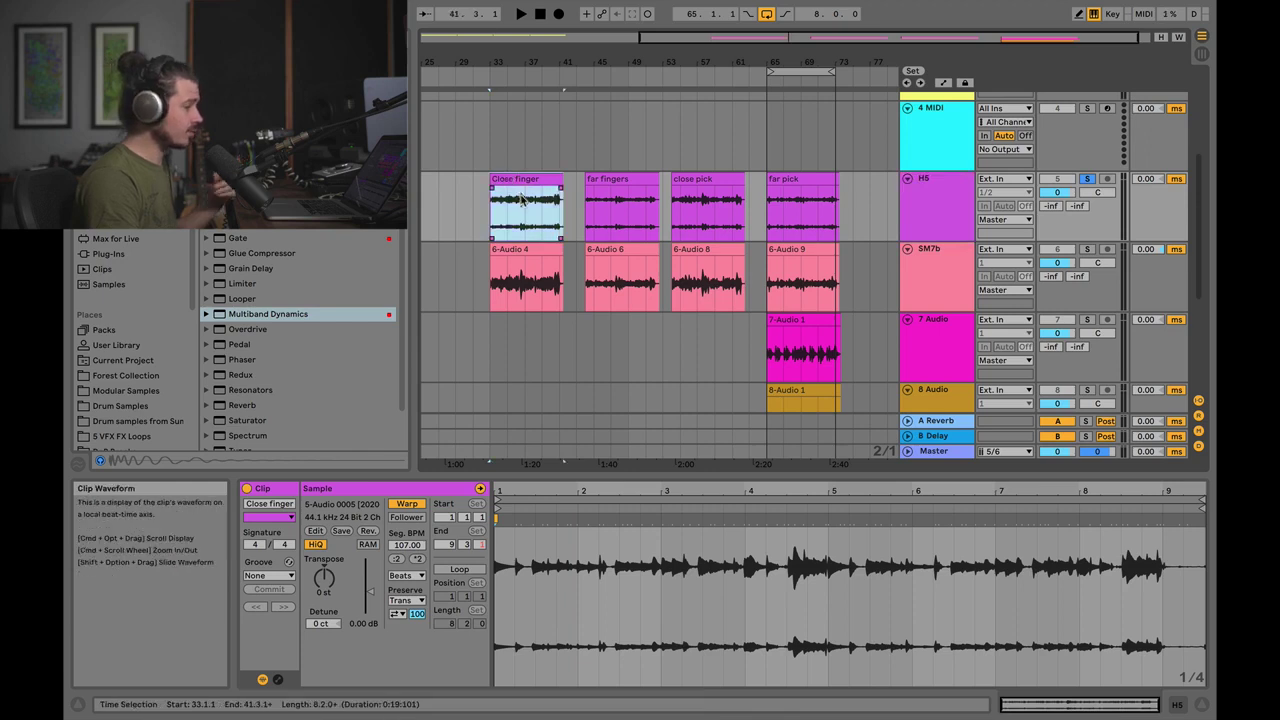
{"action": "key", "text": "space"}
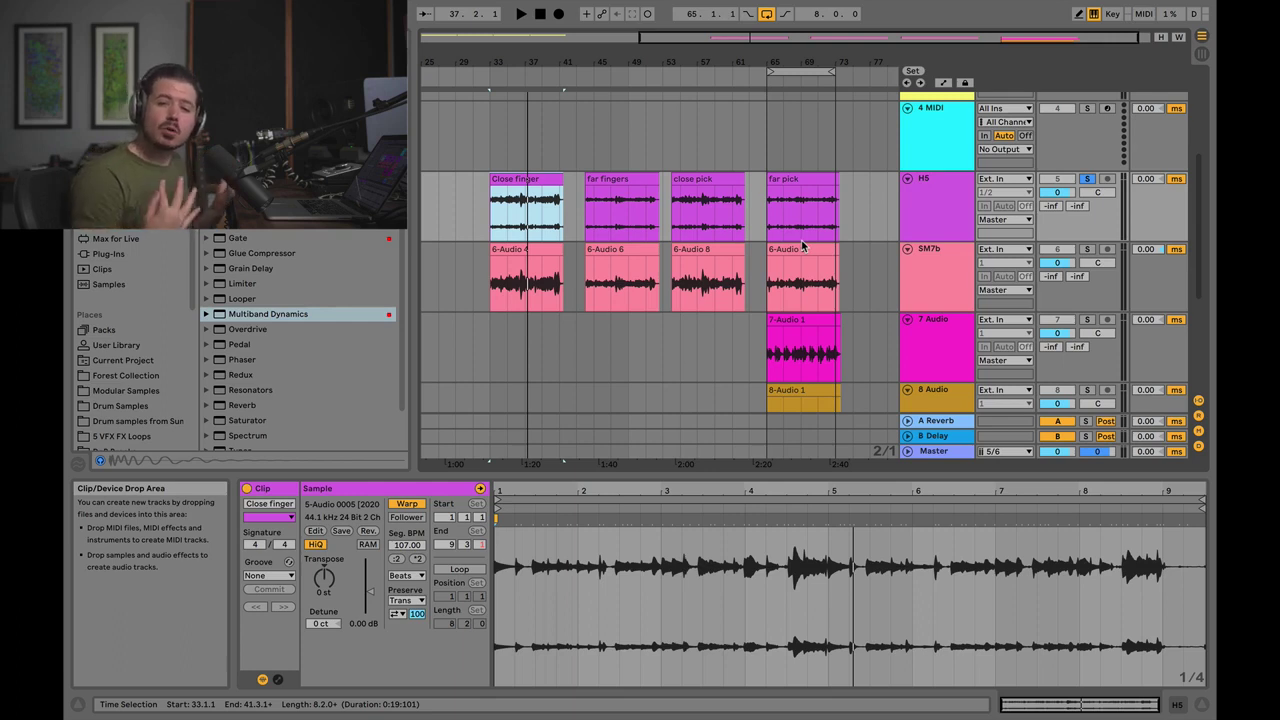
{"action": "left_click", "coordinate": [1087, 249]}
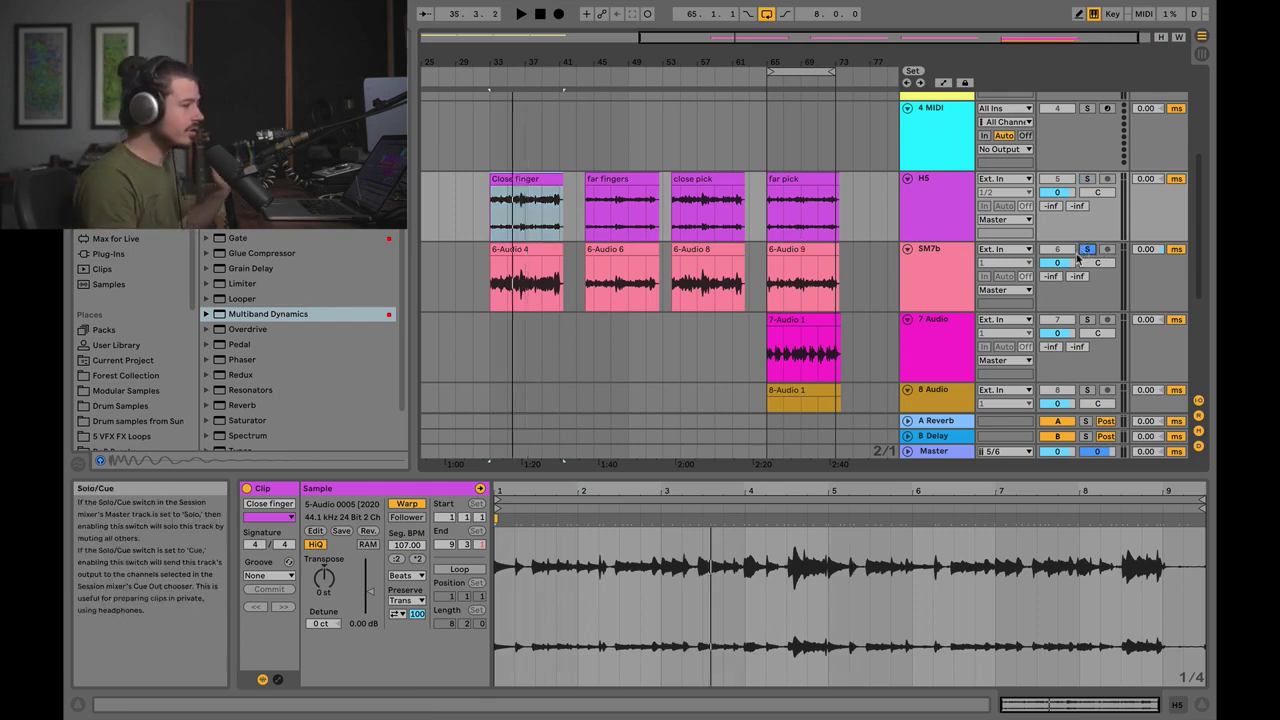
{"action": "left_click", "coordinate": [508, 212]}
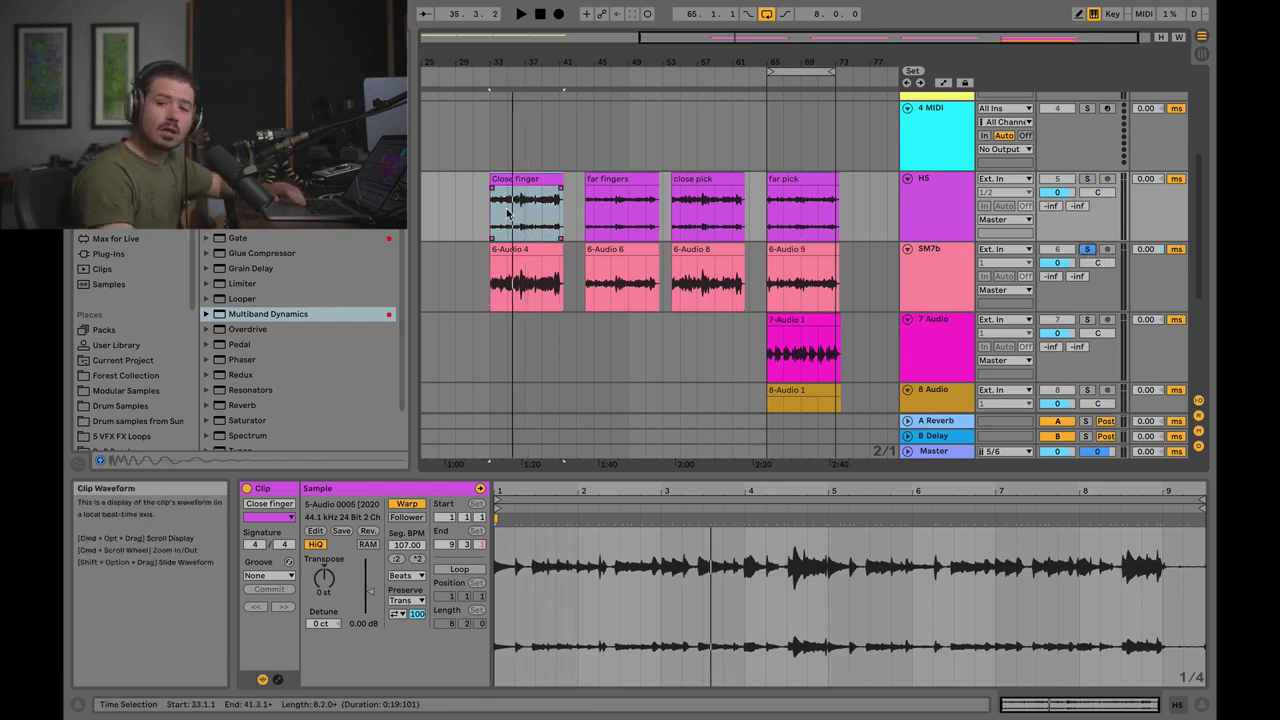
{"action": "key", "text": "space"}
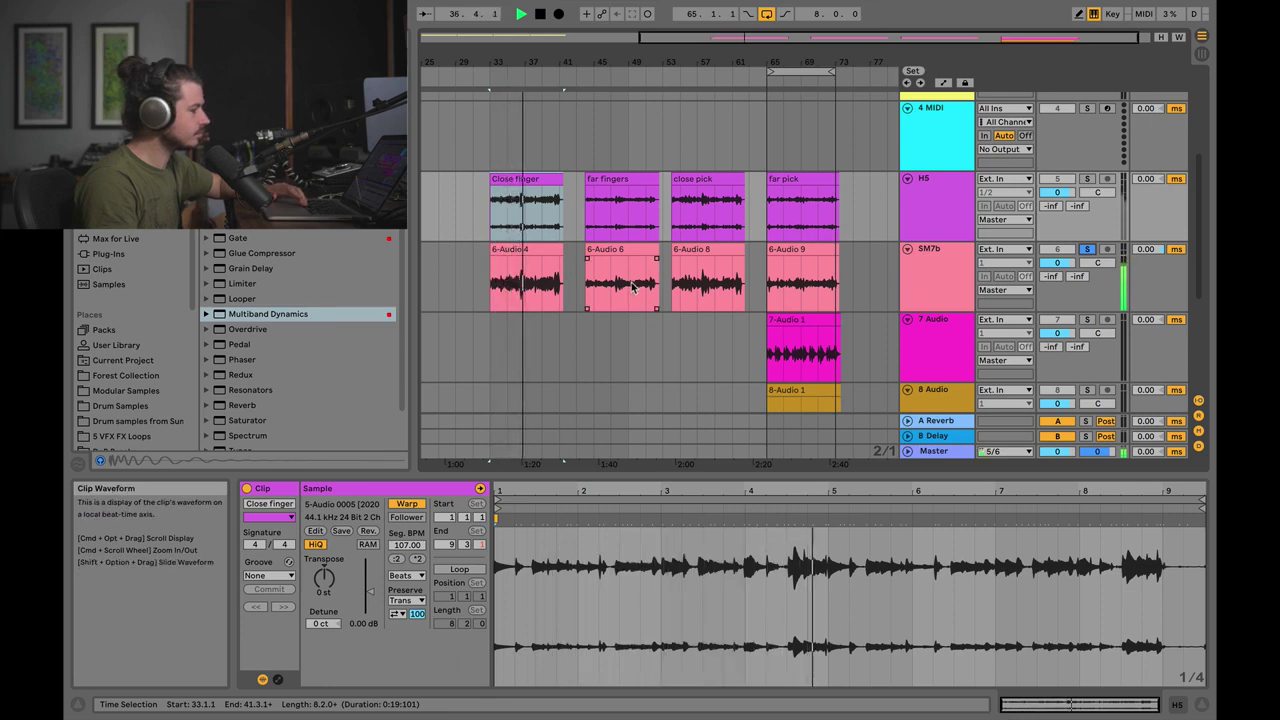
{"action": "key", "text": "space"}
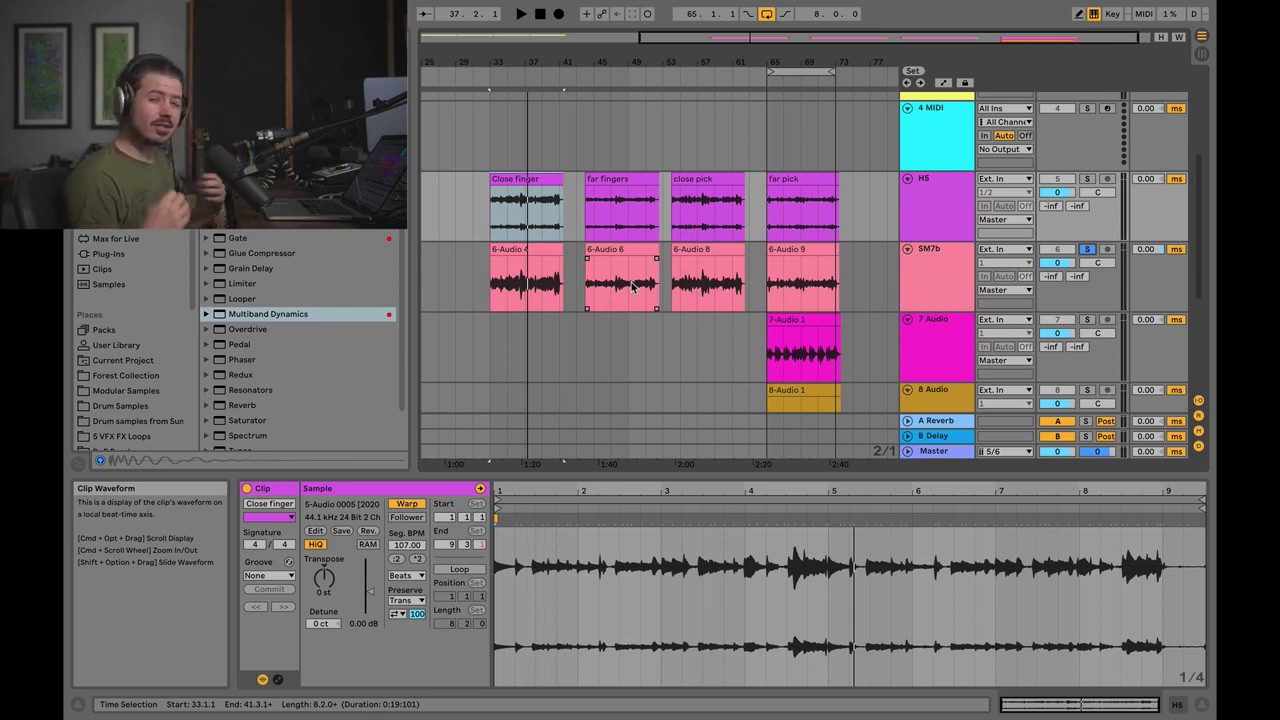
Audition the far fingers take on the soloed H5 track, trying its volume at 6.0 dB, and solo SM7b to compare
{"action": "left_click", "coordinate": [594, 216]}
{"action": "left_click", "coordinate": [1088, 179]}
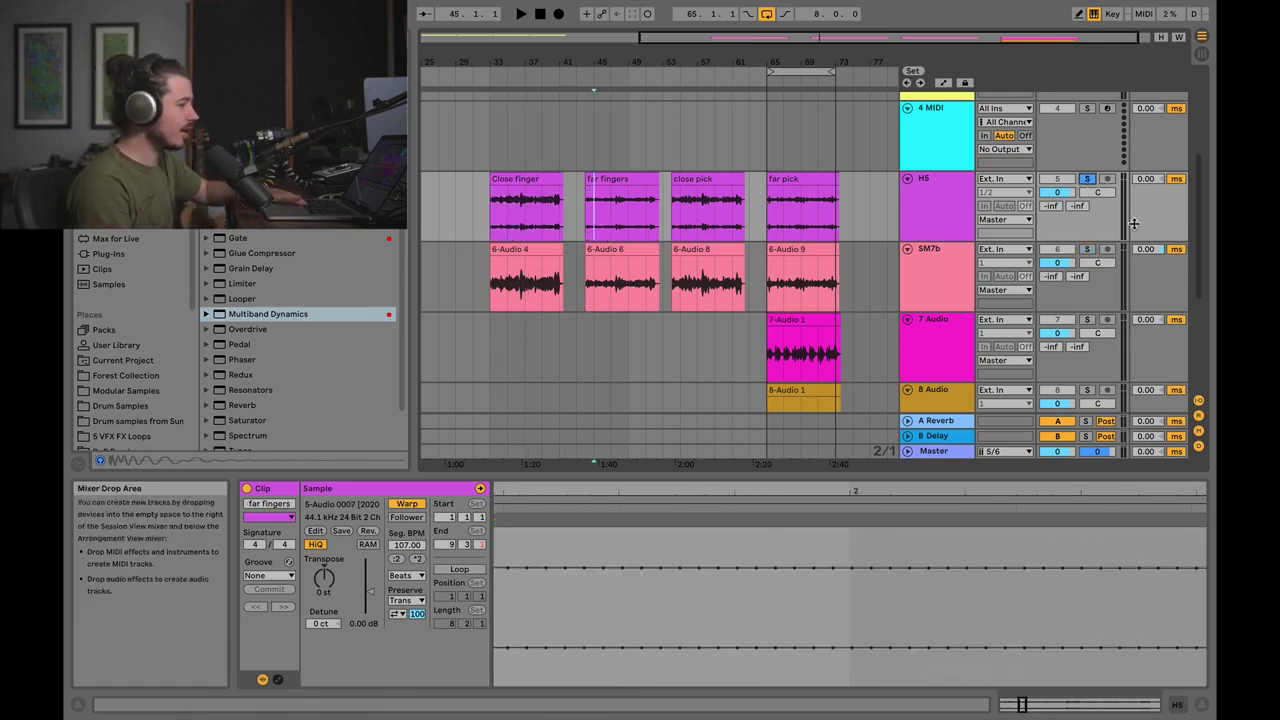
{"action": "key", "text": "space"}
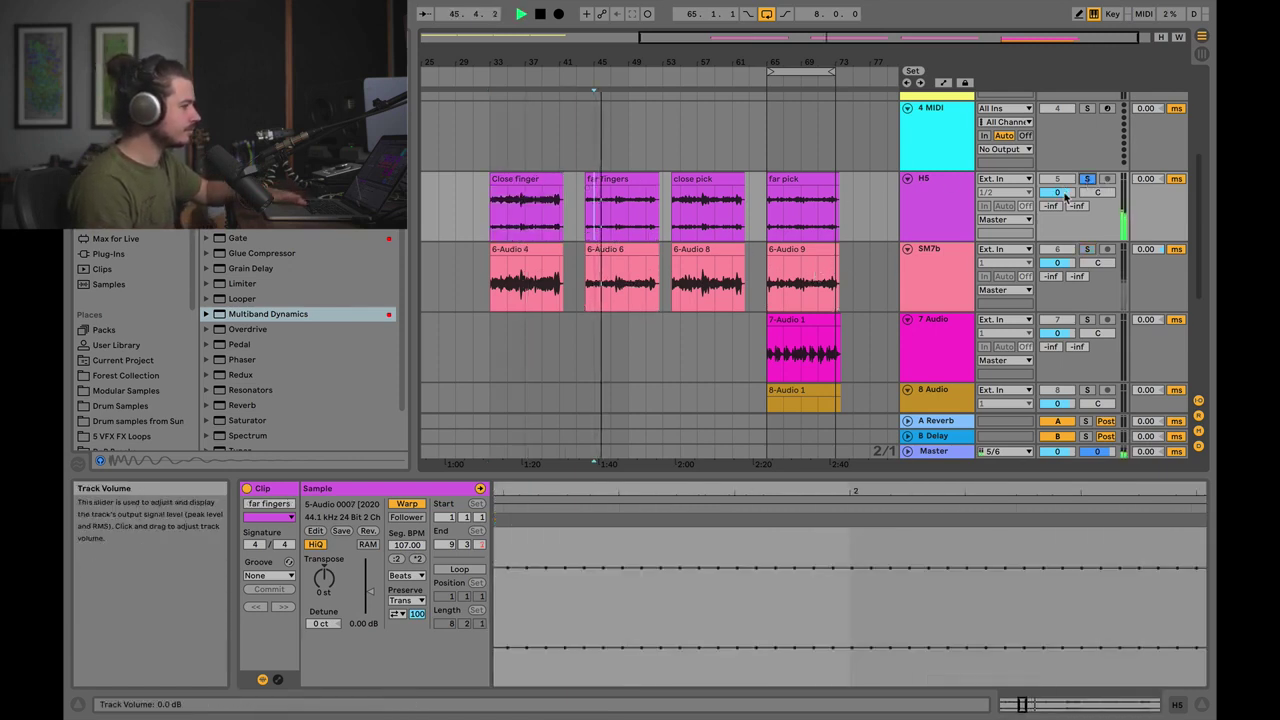
{"action": "left_click_drag", "start_coordinate": [1058, 192], "coordinate": [1065, 197]}
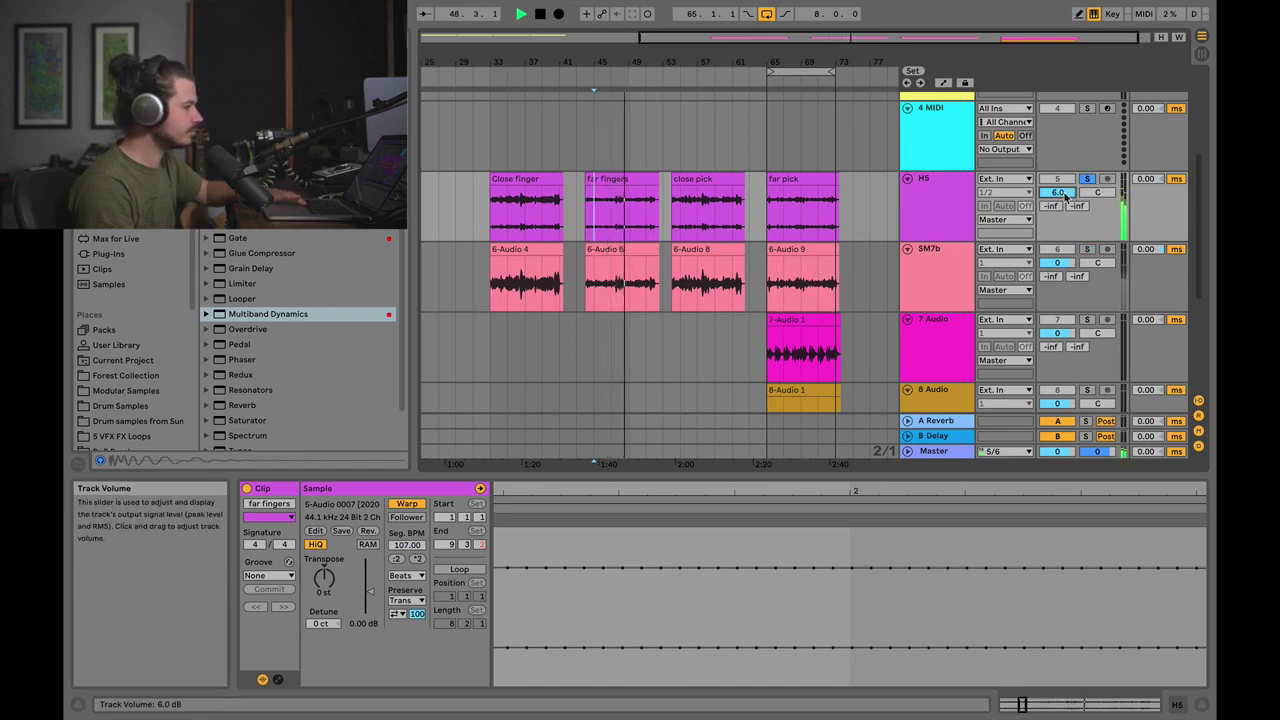
{"action": "key", "text": "space"}
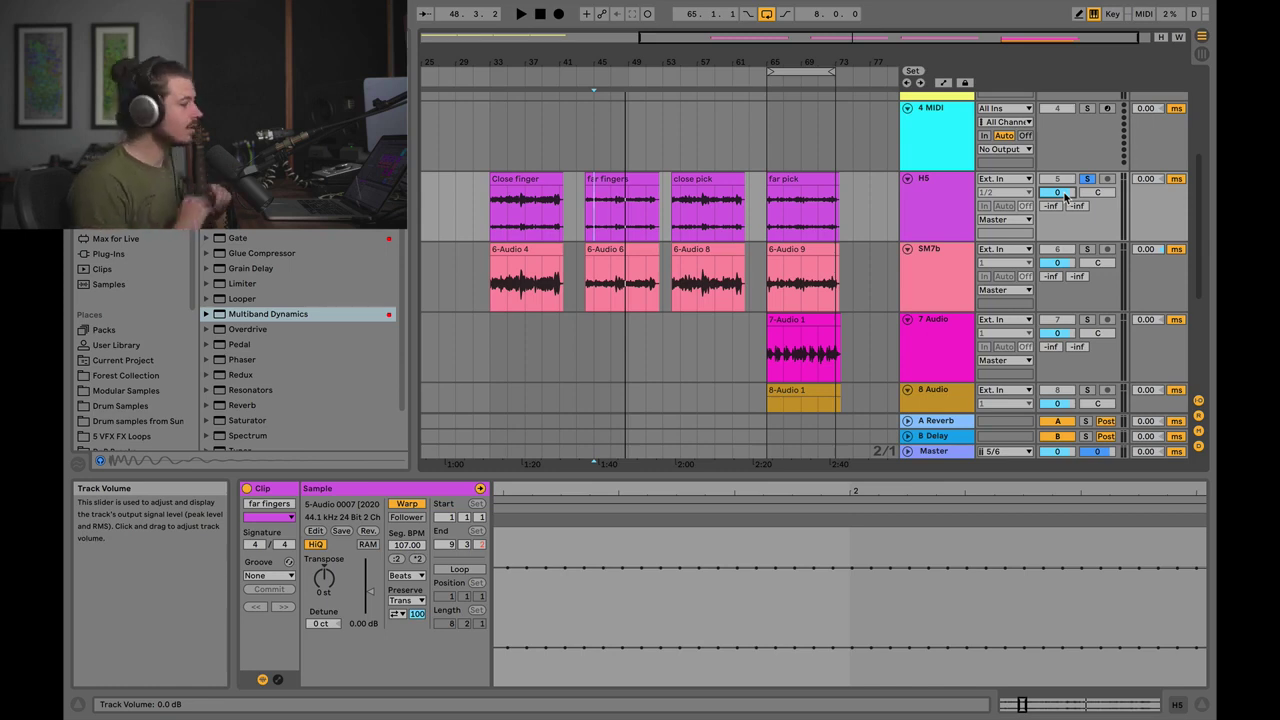
{"action": "left_click", "coordinate": [1088, 258]}
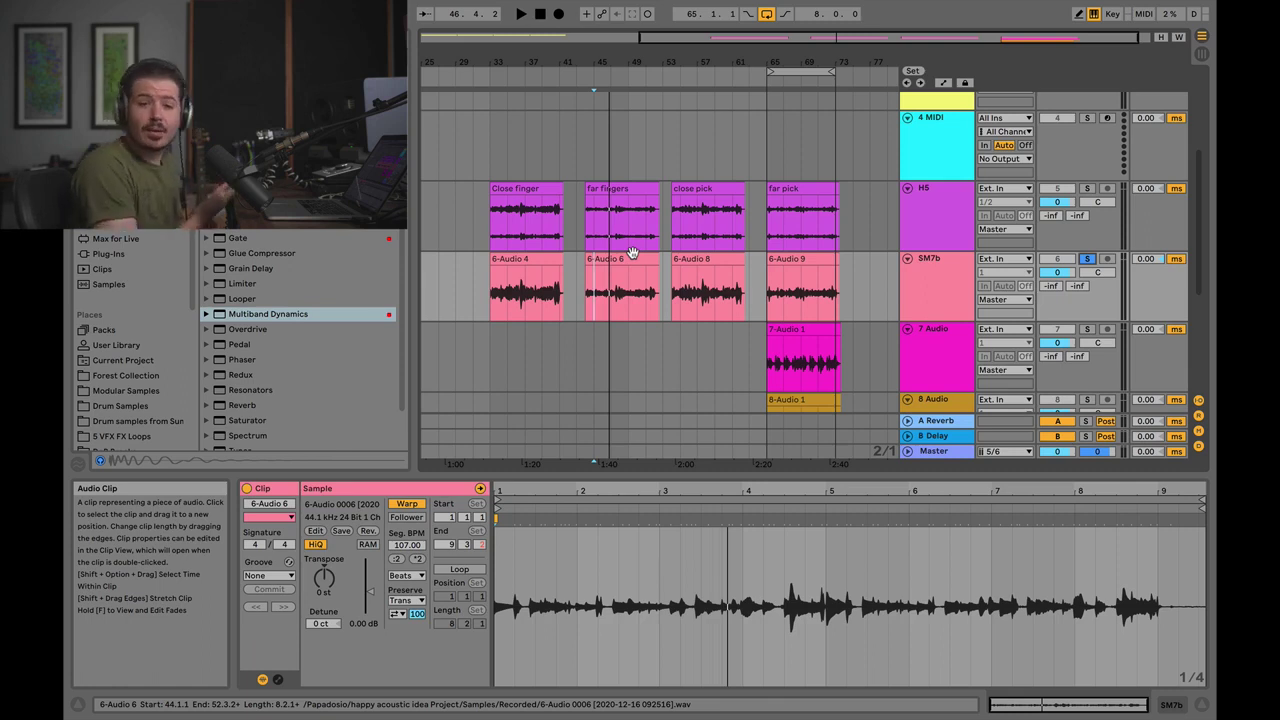
Play the close pick take with H5 soloed, and play it again with SM7b soloed to compare the microphones
{"action": "left_click", "coordinate": [700, 215]}
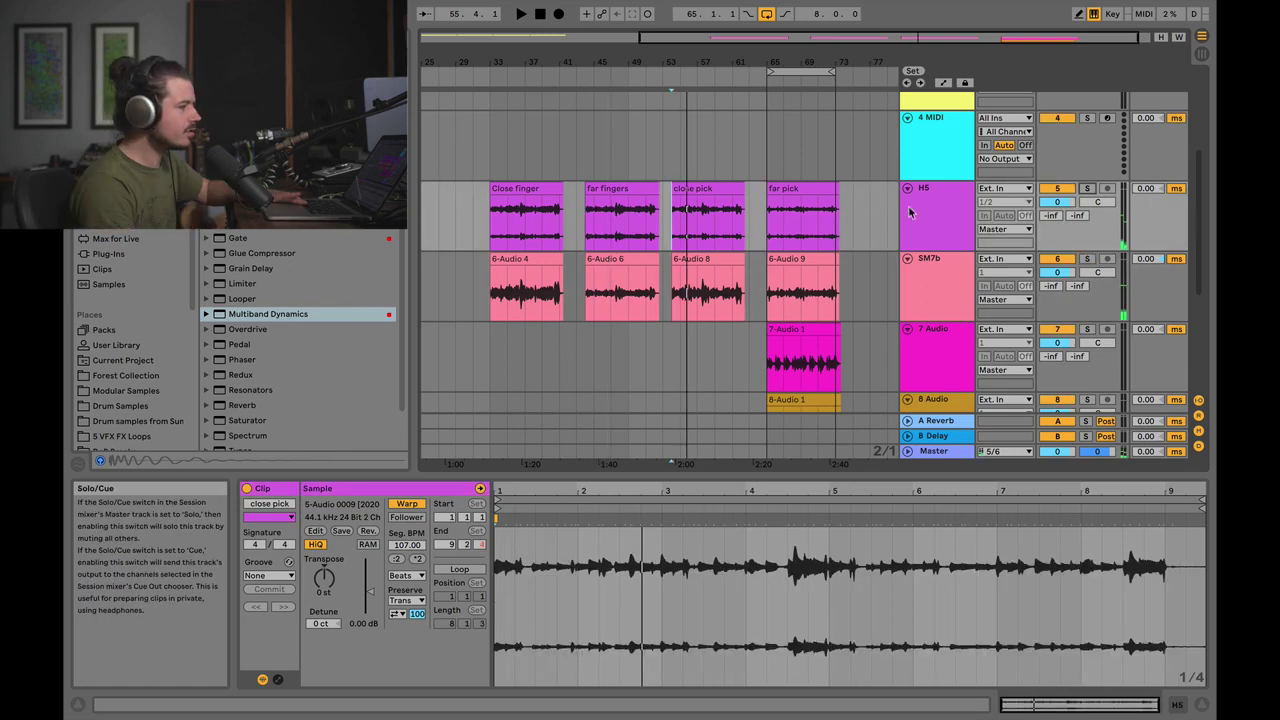
{"action": "left_click", "coordinate": [1087, 188]}
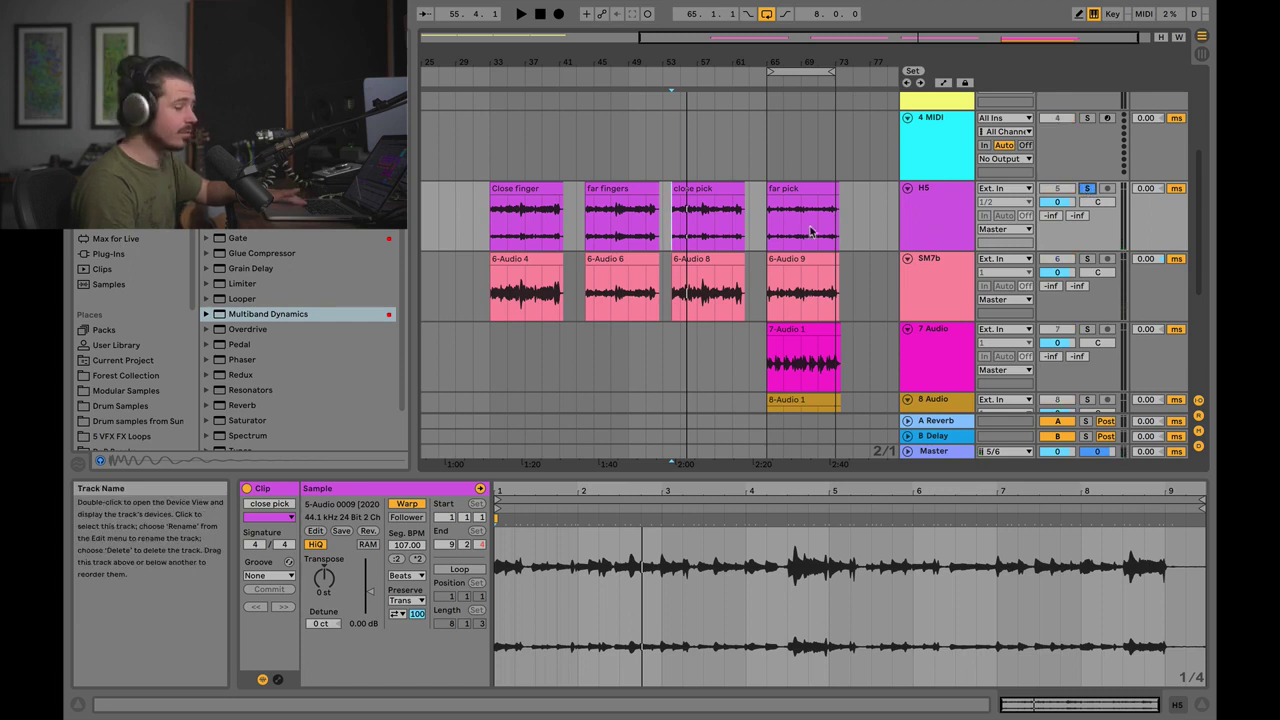
{"action": "key", "text": "space"}
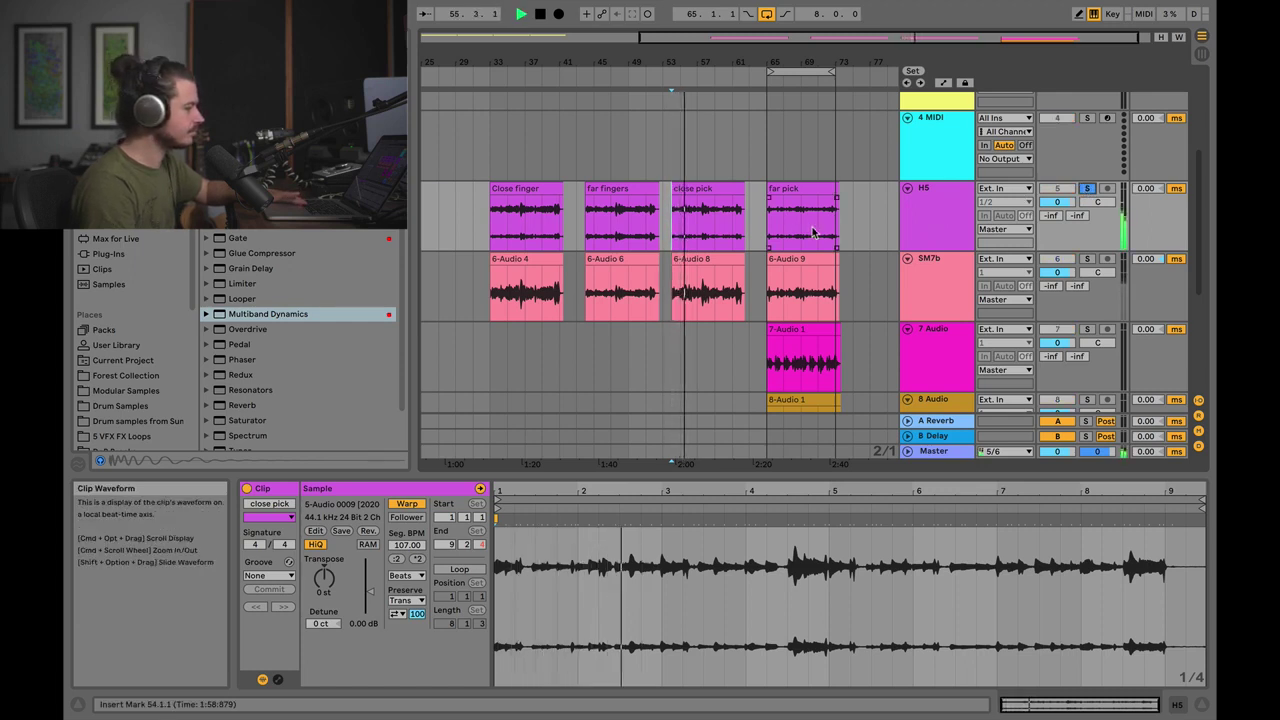
{"action": "key", "text": "space"}
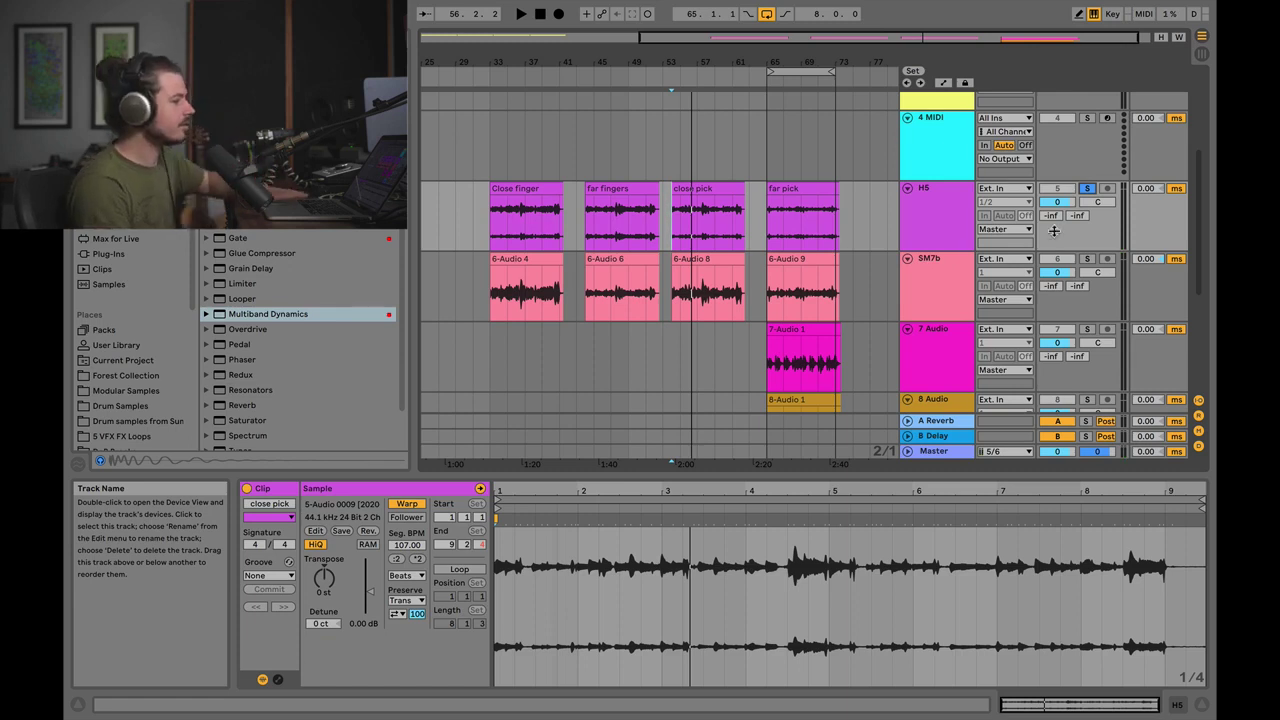
{"action": "left_click", "coordinate": [1087, 259]}
{"action": "key", "text": "space"}
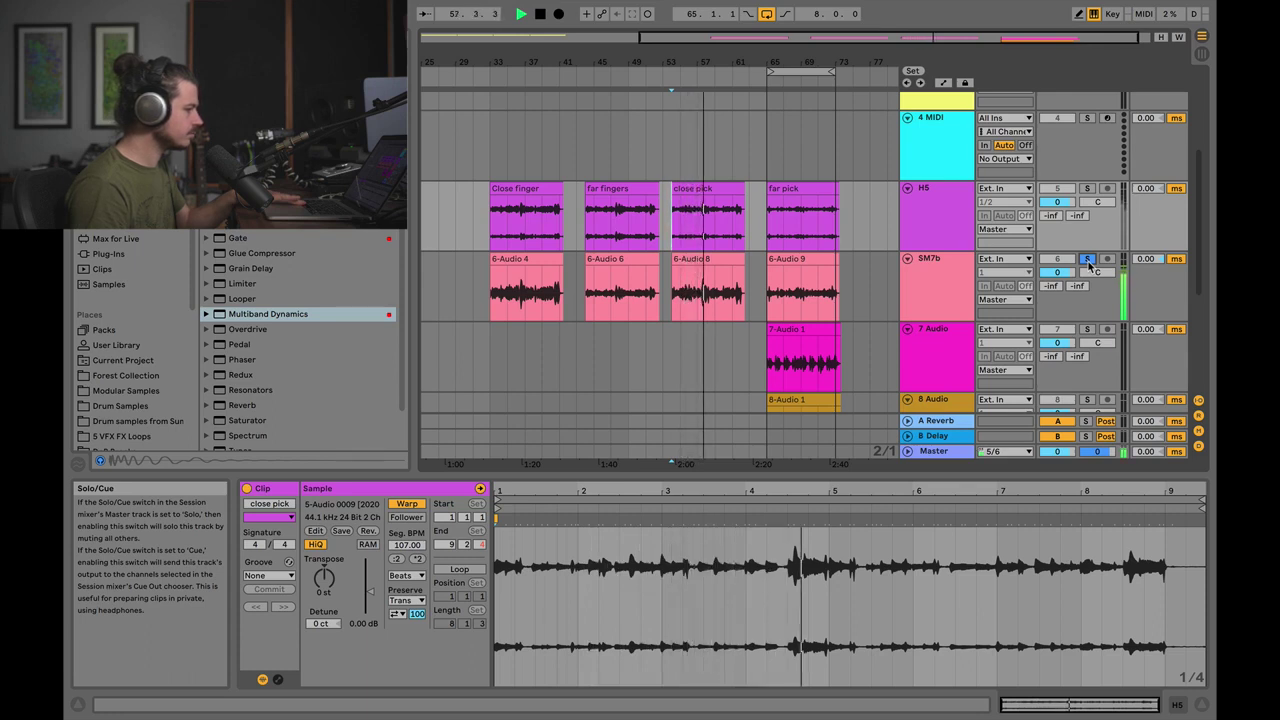
{"action": "key", "text": "space"}
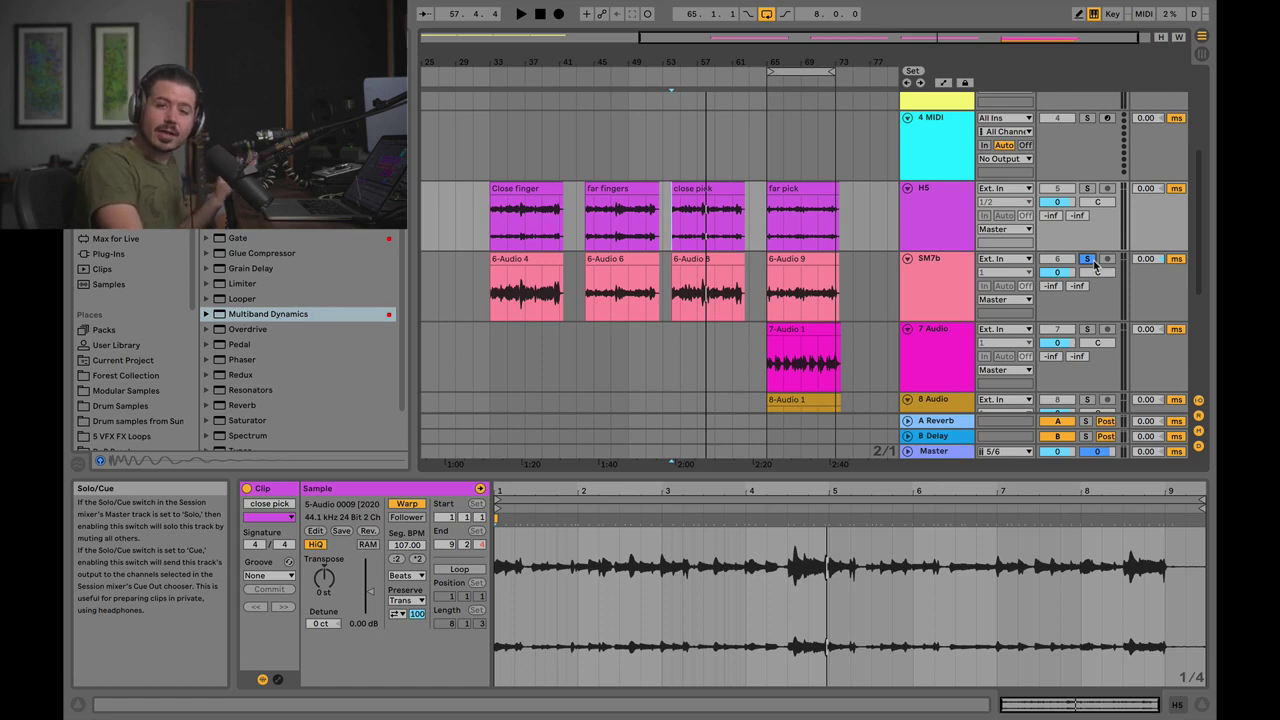
Solo H5, play the far pick clip and raise its clip gain to 4.88 dB
{"action": "left_click", "coordinate": [1088, 188]}
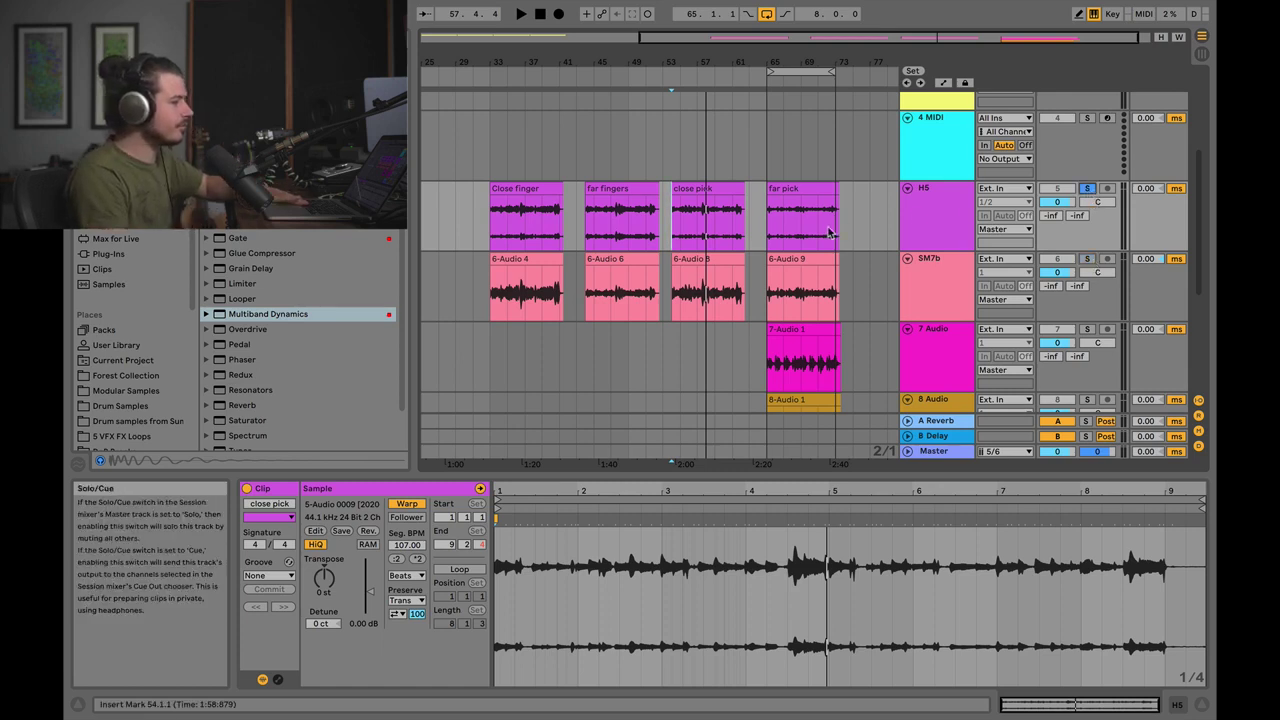
{"action": "left_click", "coordinate": [771, 232]}
{"action": "key", "text": "space"}
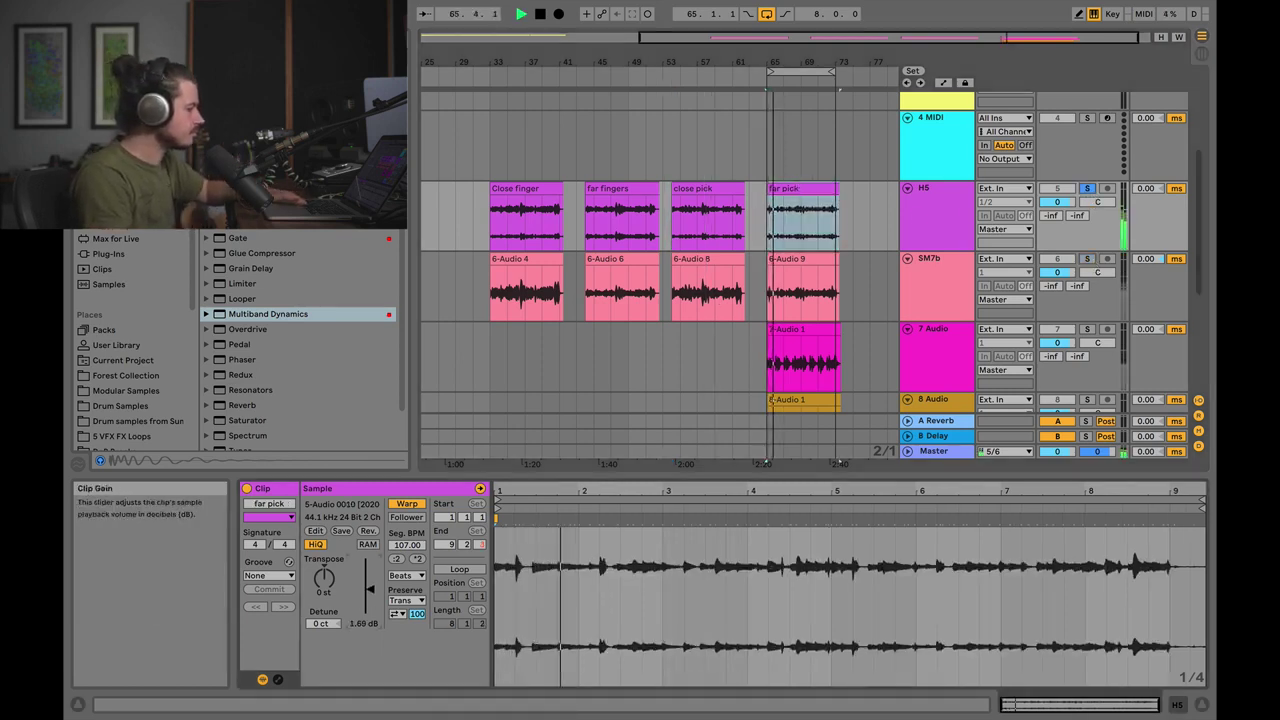
{"action": "left_click_drag", "start_coordinate": [368, 602], "coordinate": [371, 596]}
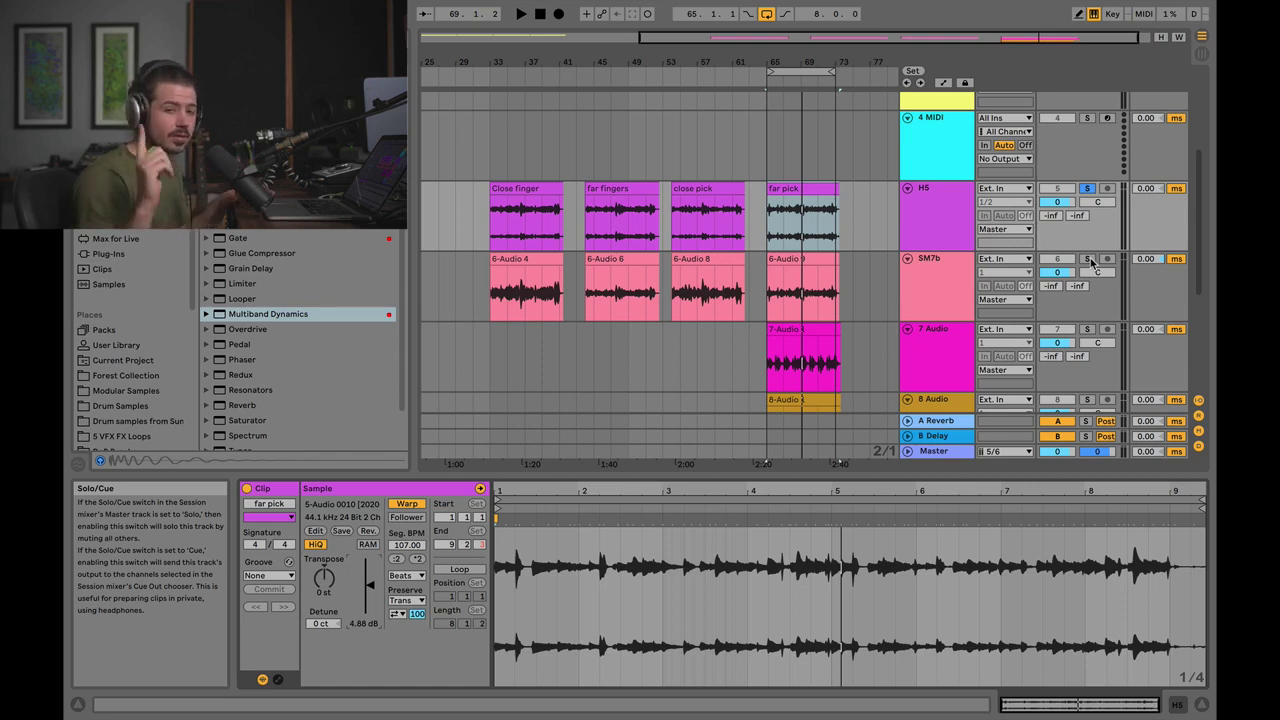
Play the arrangement from bar 1 to hear the close pick takes together with the drum rack
{"action": "key", "text": "Home"}
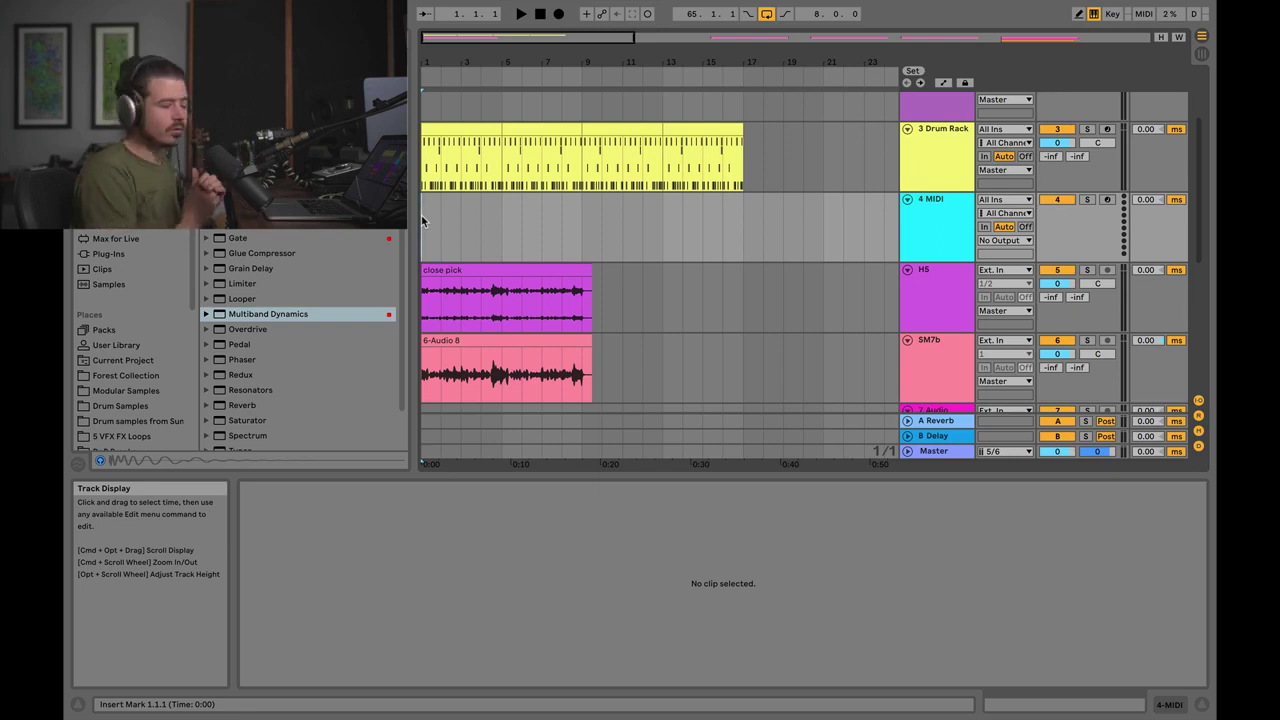
{"action": "key", "text": "space"}
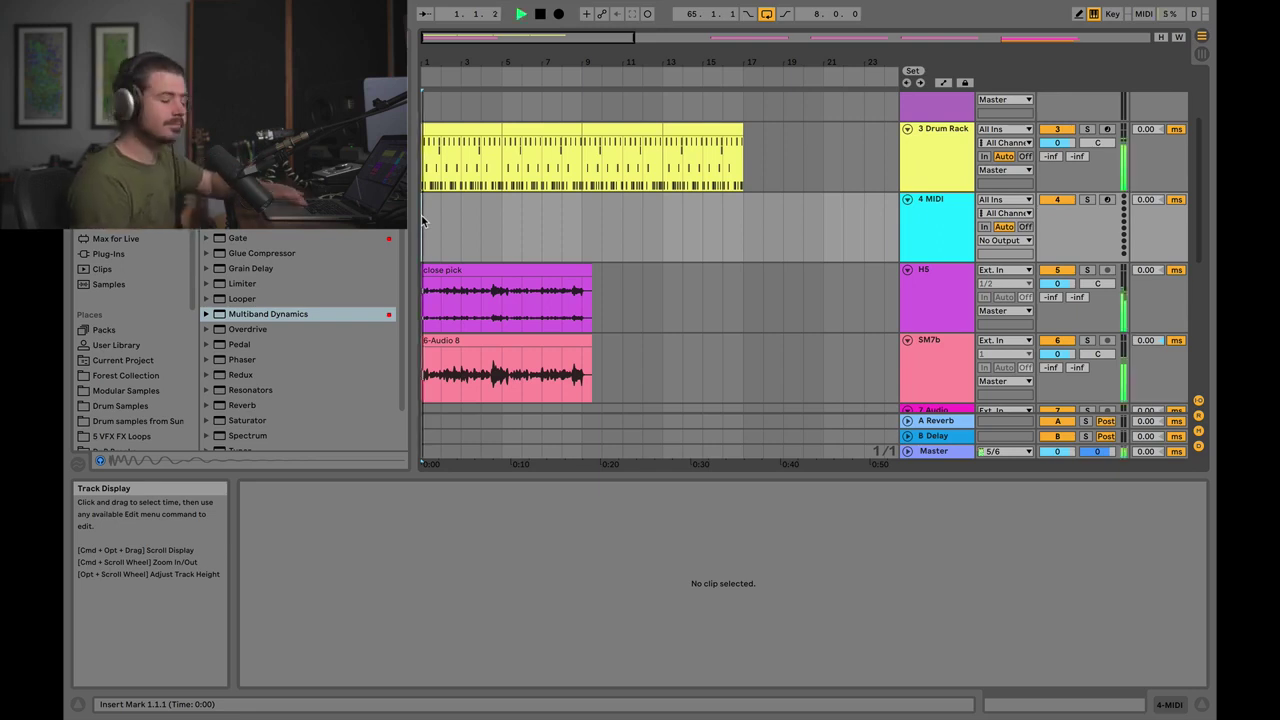
{"action": "scroll", "coordinate": [436, 44], "scroll_direction": "up", "scroll_amount": 5}
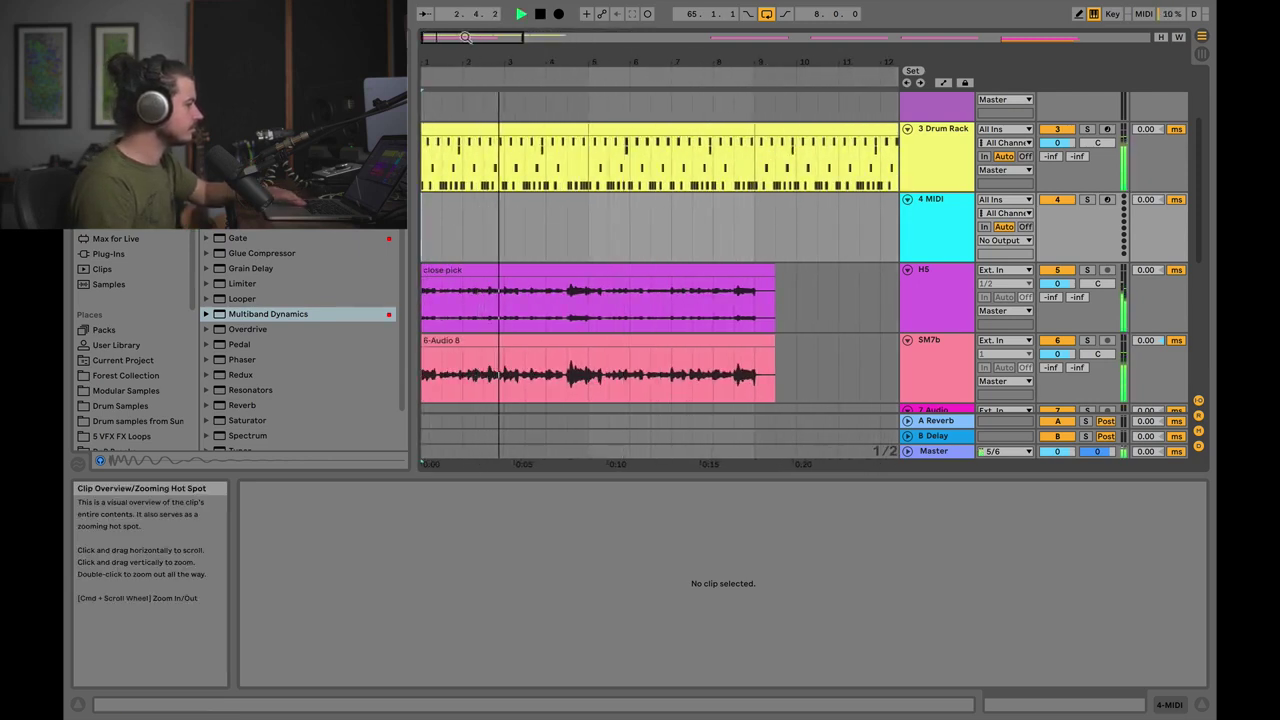
{"action": "scroll", "coordinate": [461, 37], "scroll_direction": "down", "scroll_amount": 1}
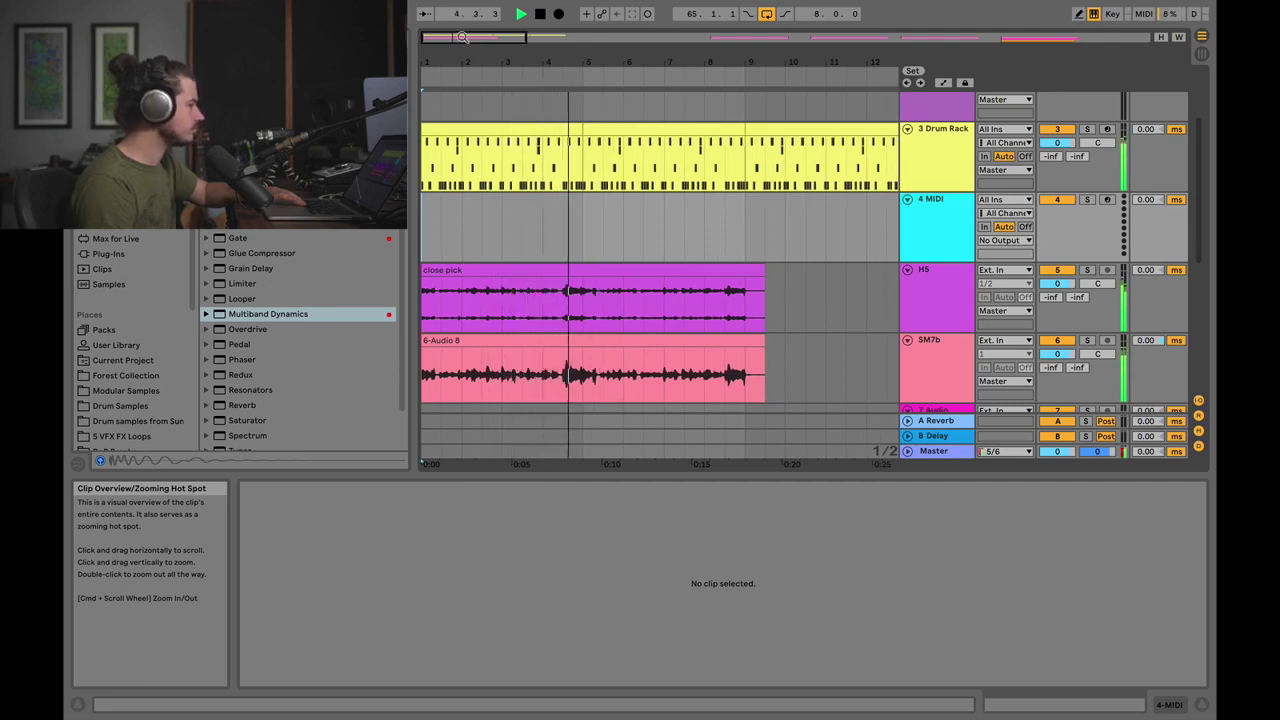
{"action": "left_click", "coordinate": [505, 216]}
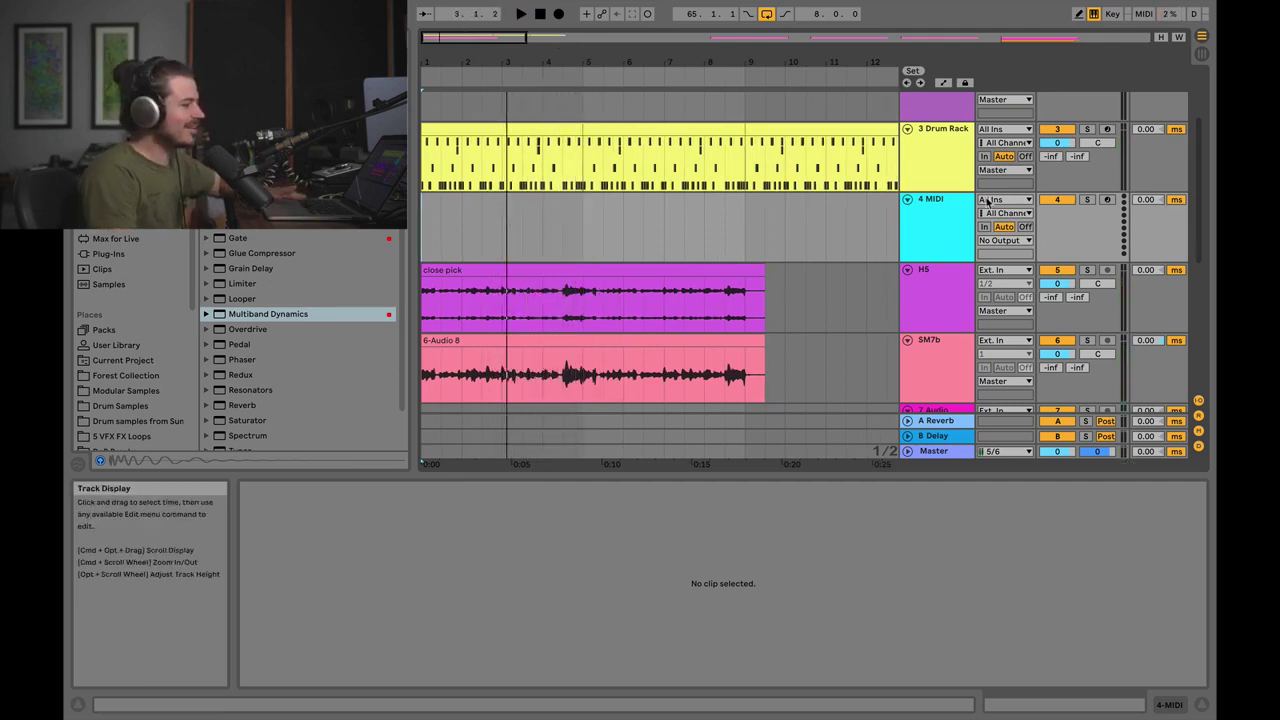
Launch scene 1 in Session View to audition its two audio clips, and stop playback
{"action": "left_click", "coordinate": [1200, 58]}
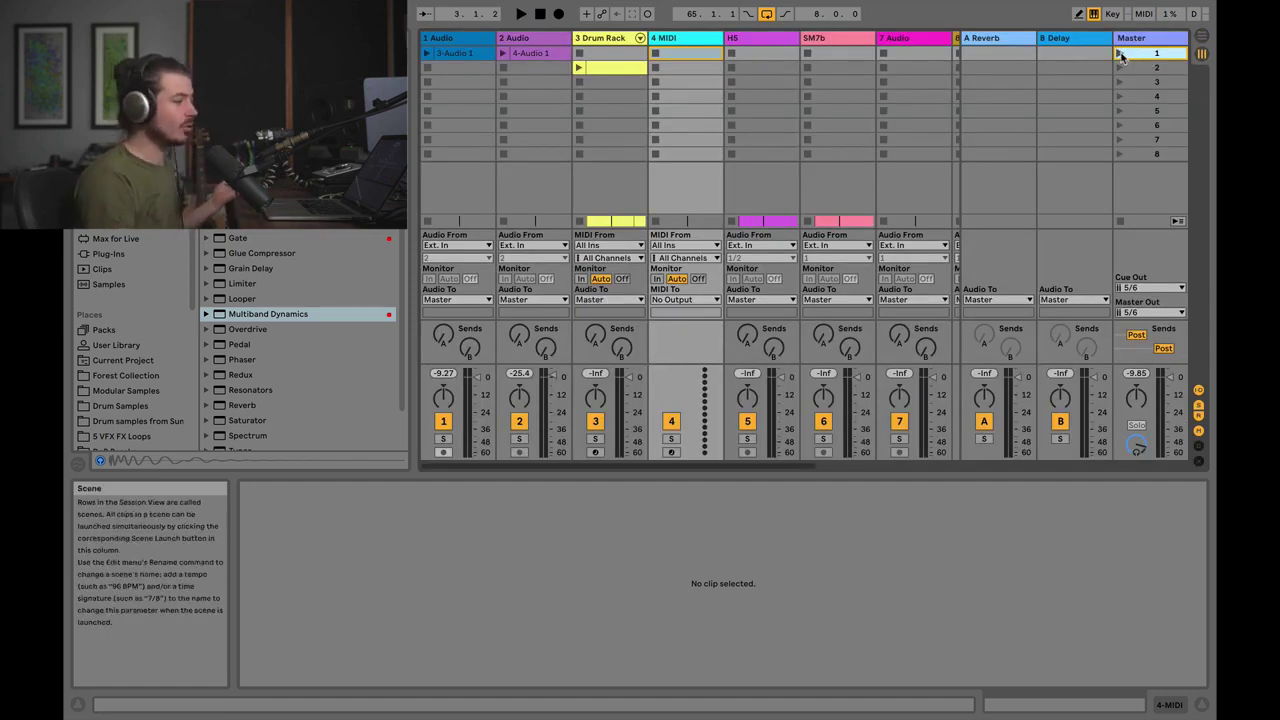
{"action": "left_click", "coordinate": [1119, 54]}
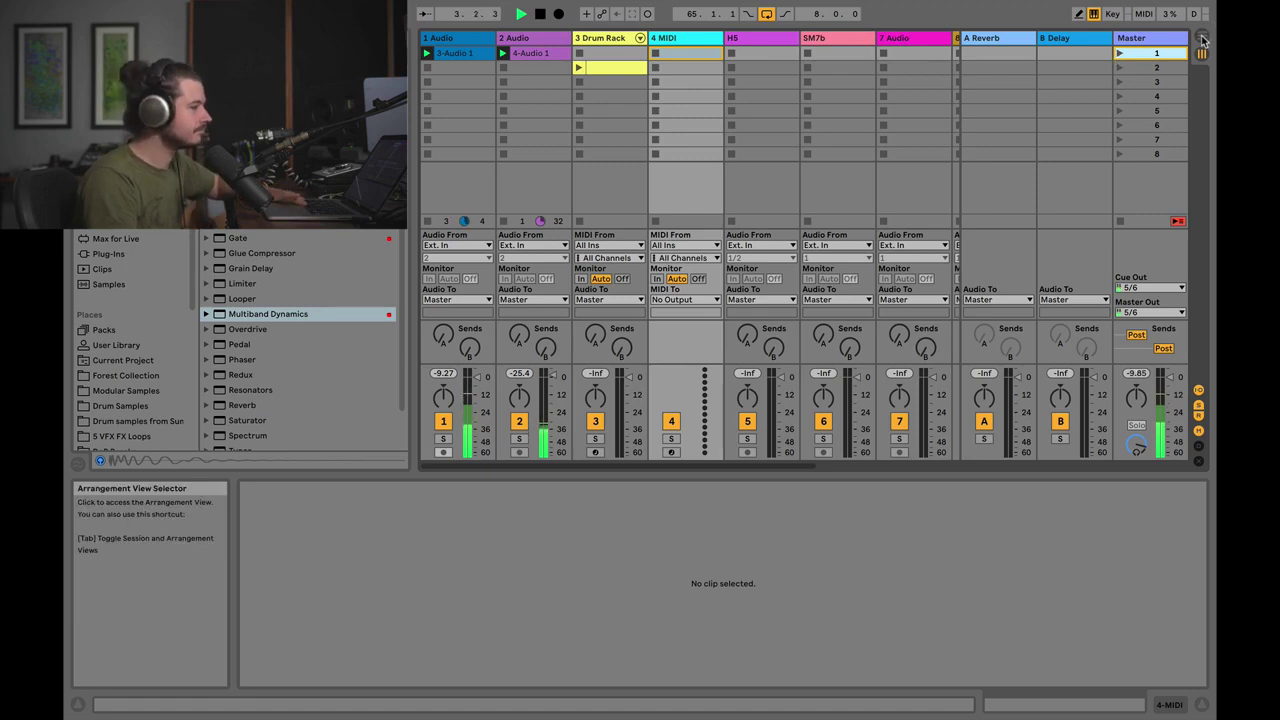
{"action": "key", "text": "space"}
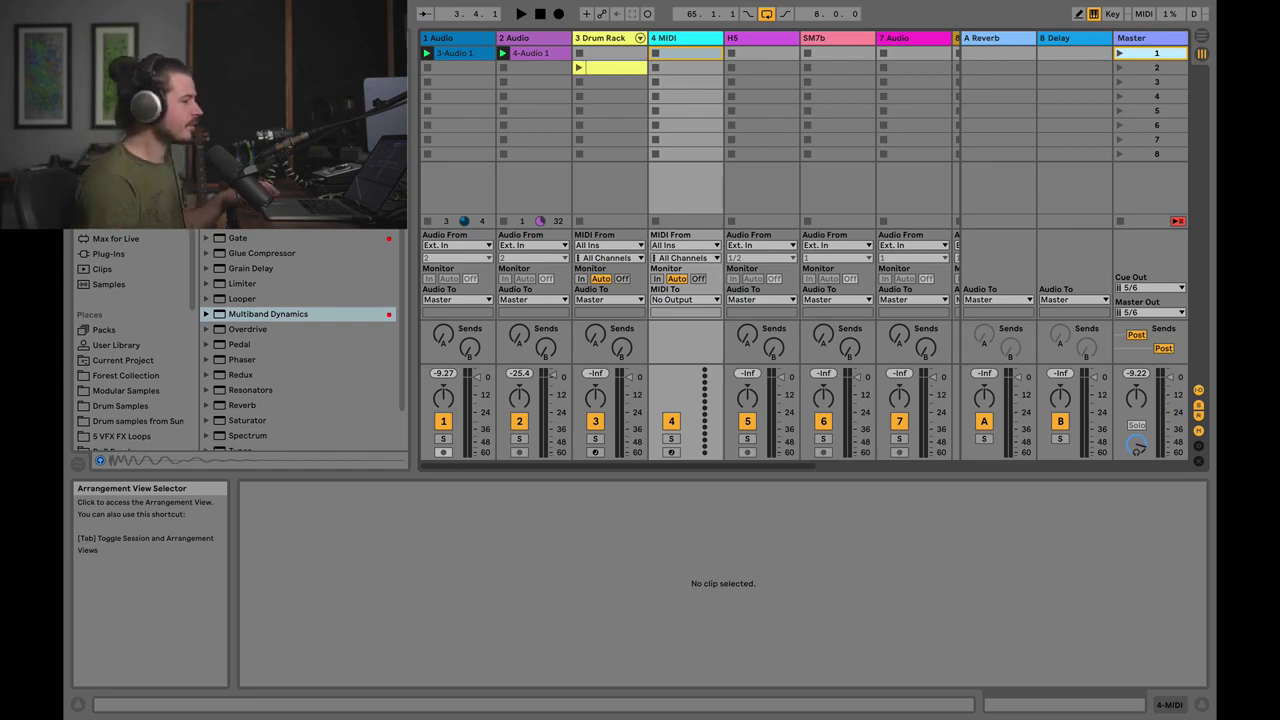
Return to Arrangement View, solo the H5 track and play its close pick clip from bar 1
{"action": "left_click", "coordinate": [1205, 38]}
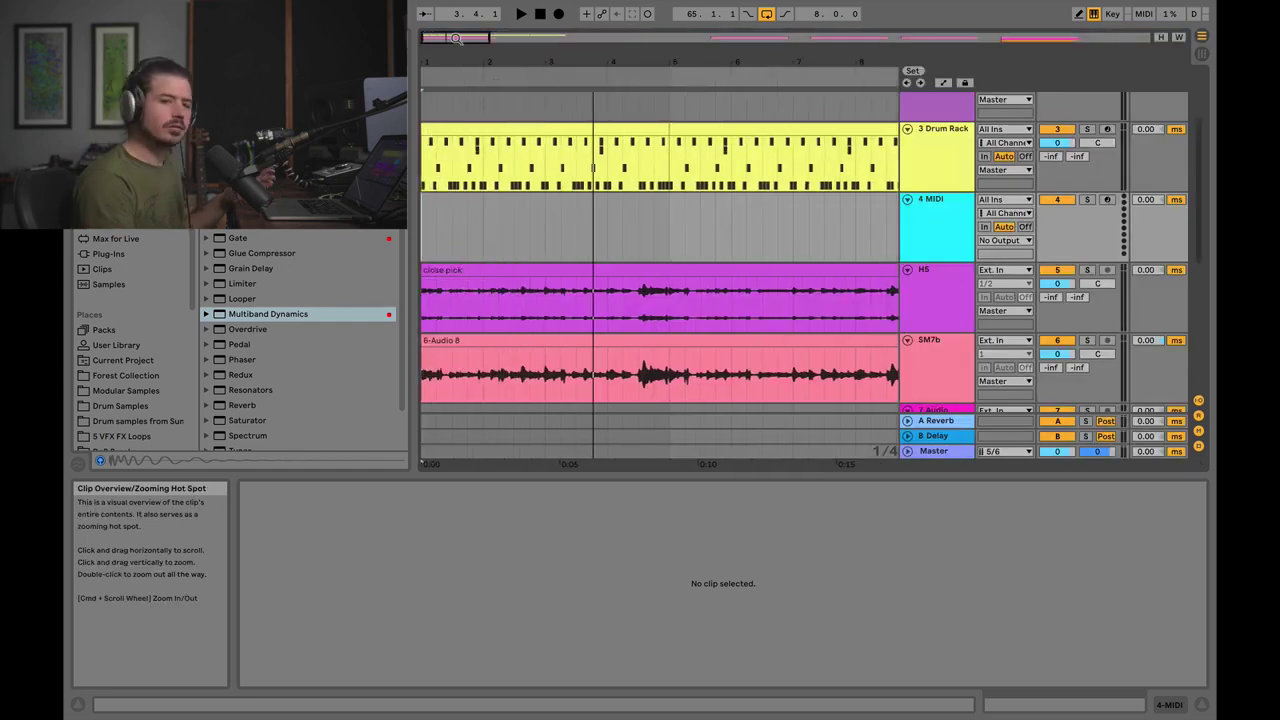
{"action": "left_click", "coordinate": [1087, 270]}
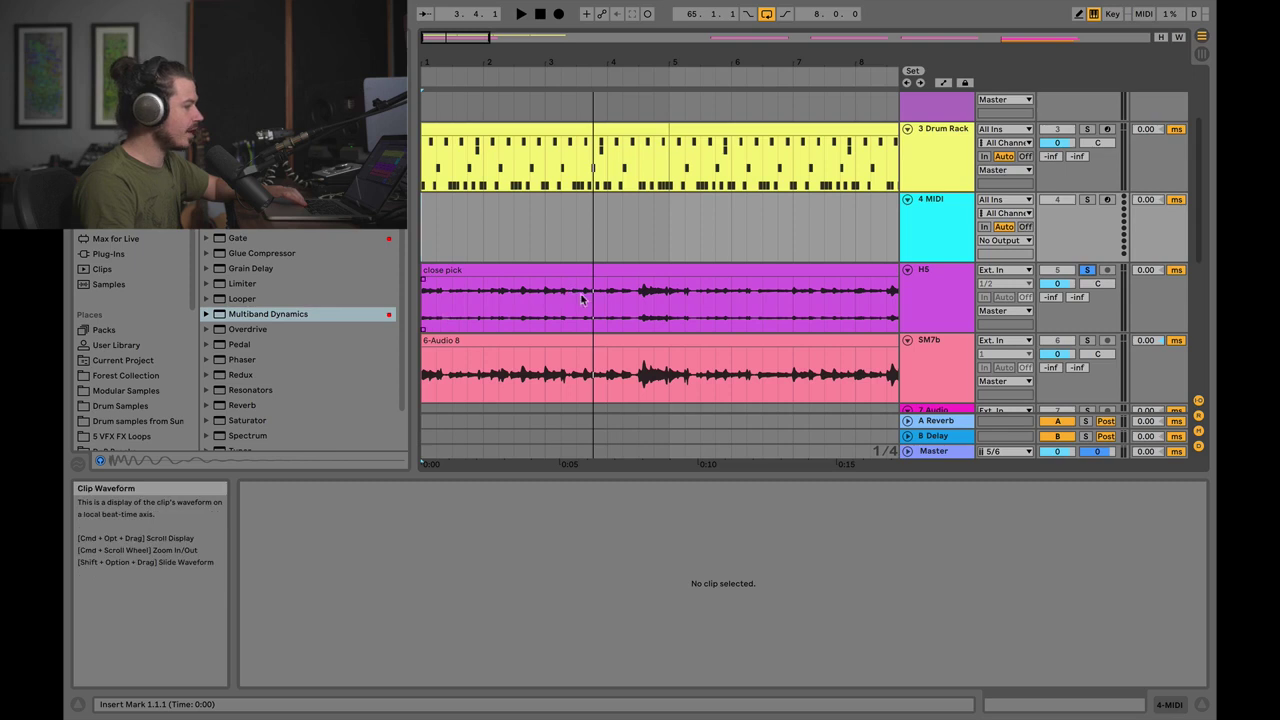
{"action": "left_click", "coordinate": [426, 310]}
{"action": "key", "text": "space"}
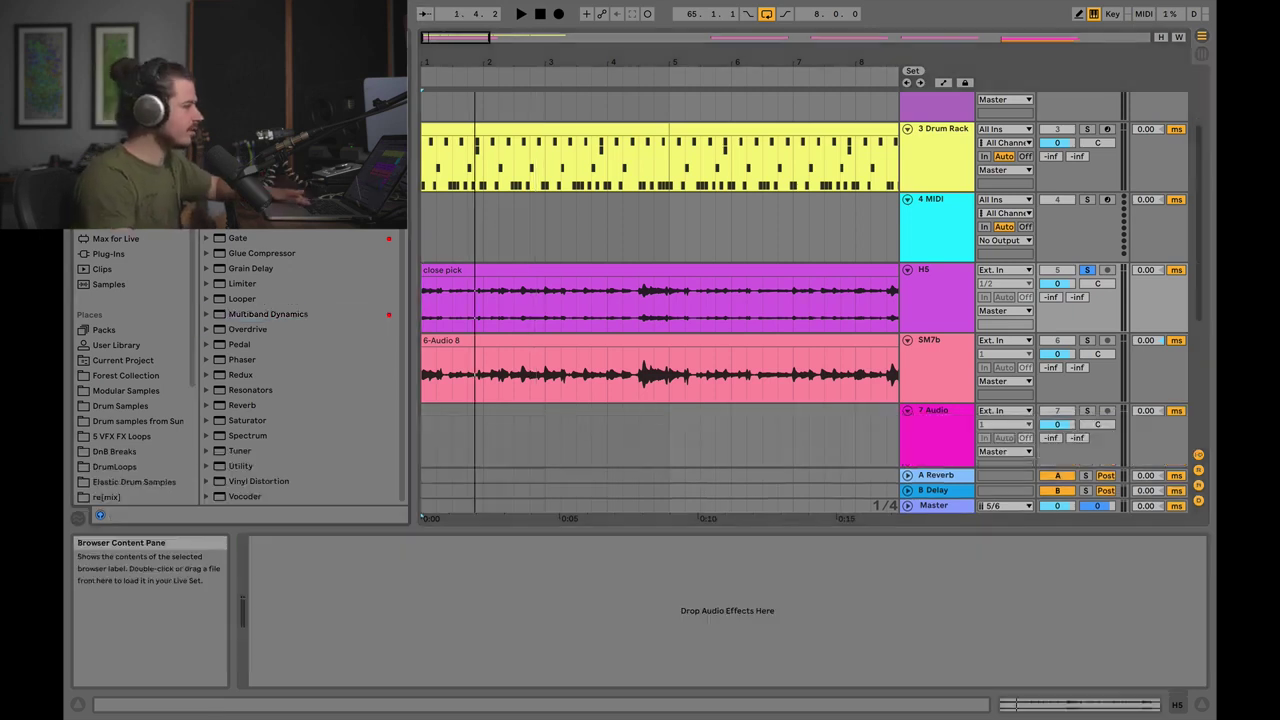
Add an EQ Eight to the H5 track and set its mode to L/R
{"action": "left_click", "coordinate": [486, 293]}
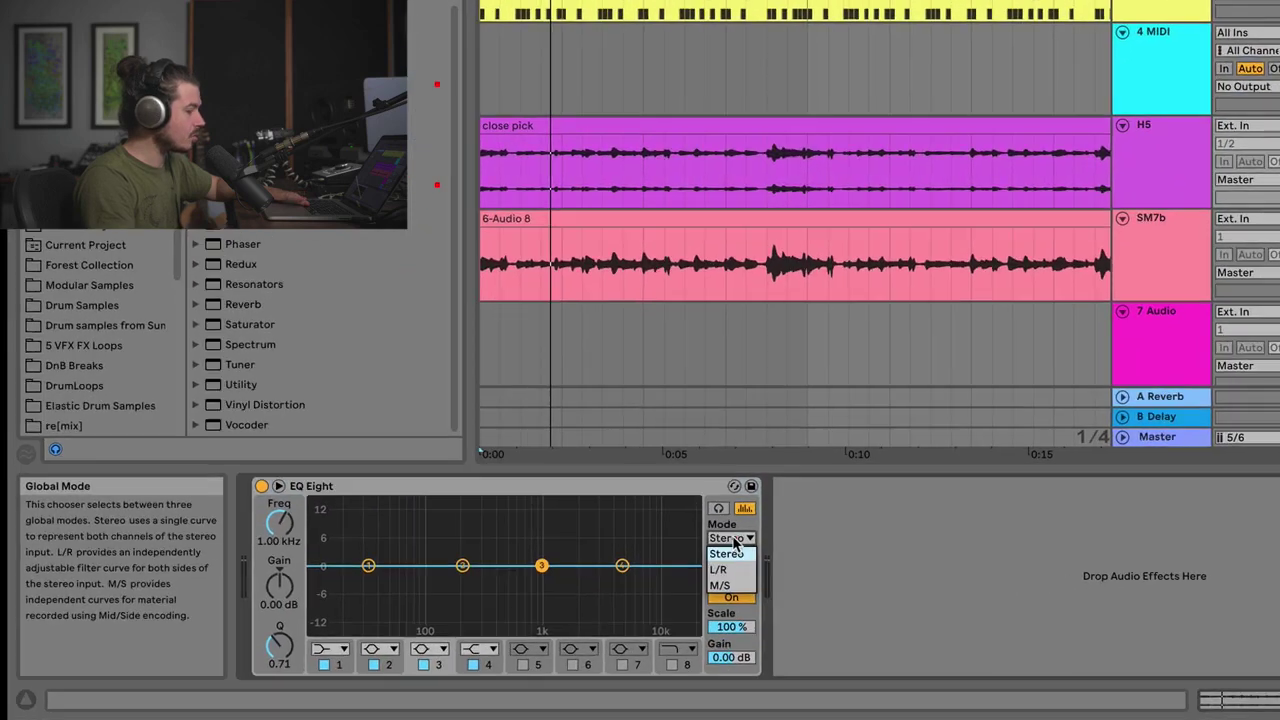
{"action": "left_click", "coordinate": [609, 582]}
{"action": "left_click", "coordinate": [843, 547]}
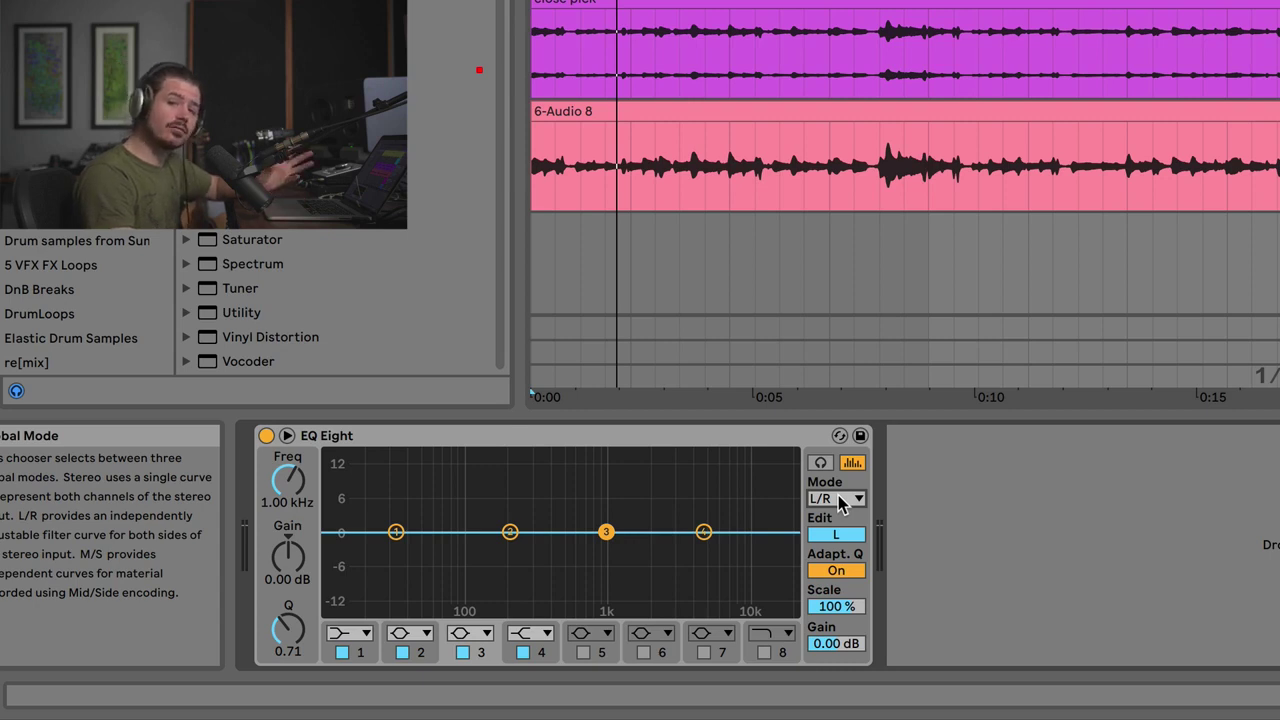
Set the left channel's band 1 low shelf to about 167 Hz and -9.79 dB, and turn Adaptive Q off
{"action": "left_click", "coordinate": [395, 531]}
{"action": "left_click_drag", "start_coordinate": [395, 531], "coordinate": [498, 583]}
{"action": "left_click", "coordinate": [836, 570]}
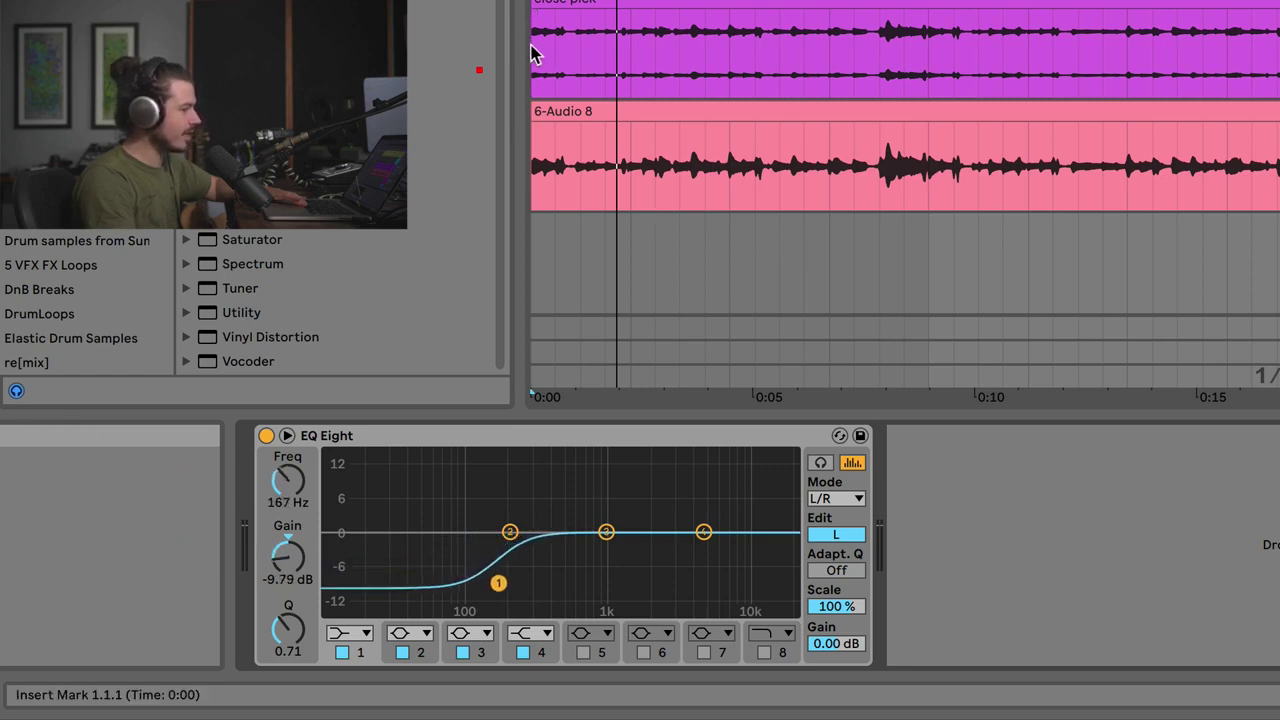
Refine the left channel's band 1 shelf to about 194 Hz and -10.8 dB while playing the close pick clip from bar 1
{"action": "left_click", "coordinate": [523, 43]}
{"action": "key", "text": "space"}
{"action": "mouse_move", "coordinate": [498, 583]}
{"action": "left_mouse_down"}
{"action": "mouse_move", "coordinate": [545, 590]}
{"action": "mouse_move", "coordinate": [408, 583]}
{"action": "mouse_move", "coordinate": [629, 586]}
{"action": "mouse_move", "coordinate": [491, 589]}
{"action": "mouse_move", "coordinate": [530, 587]}
{"action": "mouse_move", "coordinate": [509, 588]}
{"action": "left_mouse_up"}
{"action": "key", "text": "space"}
{"action": "key", "text": "space"}
{"action": "key", "text": "space"}
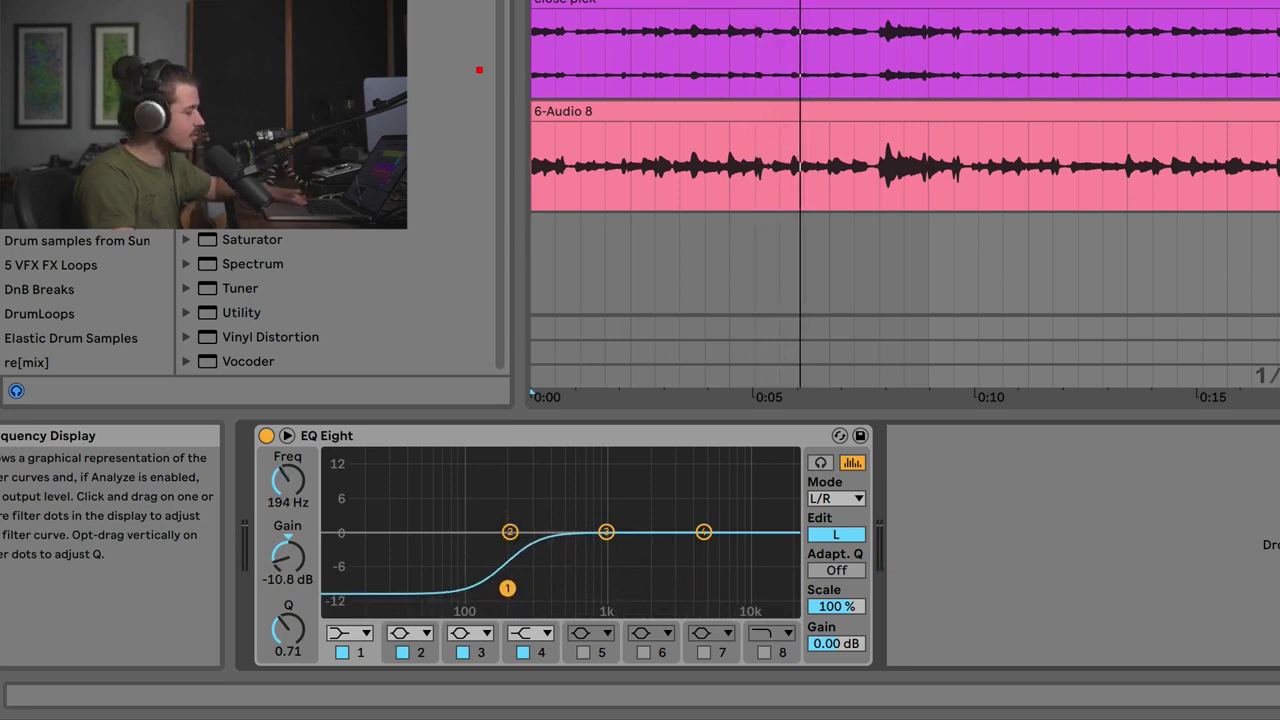
Move the left channel's band 1 shelf to about 310 Hz and -10.5 dB while playing the close pick clip
{"action": "key", "text": "space"}
{"action": "left_click_drag", "start_coordinate": [506, 589], "coordinate": [533, 586]}
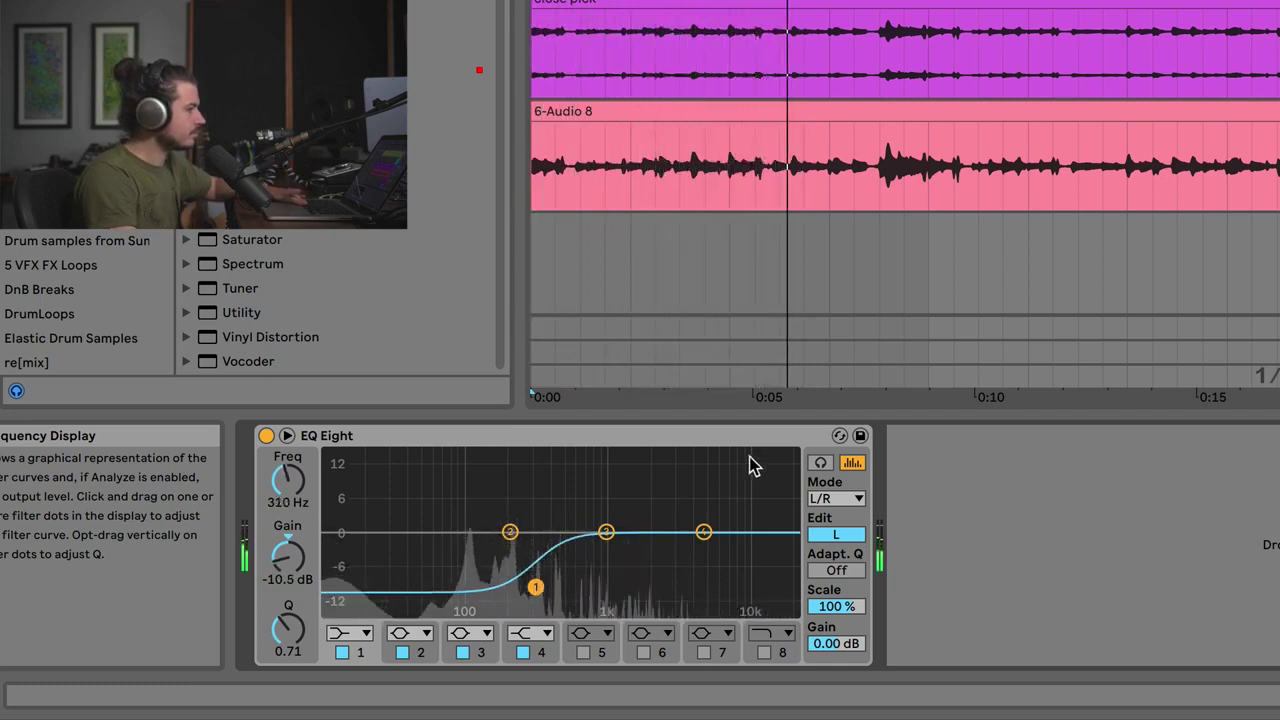
{"action": "key", "text": "space"}
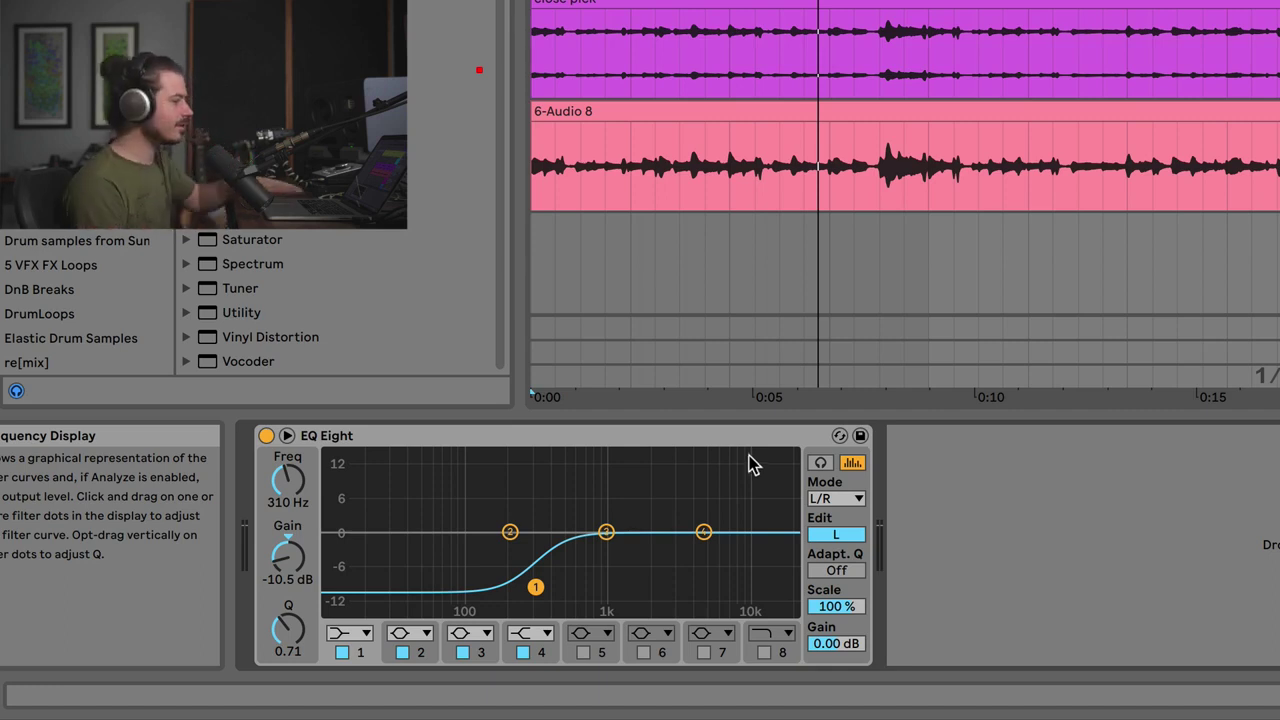
Raise the H5 EQ Eight's output gain to 4.50 dB and play the takes from bar 1 to compare them
{"action": "left_click_drag", "start_coordinate": [836, 643], "coordinate": [836, 628]}
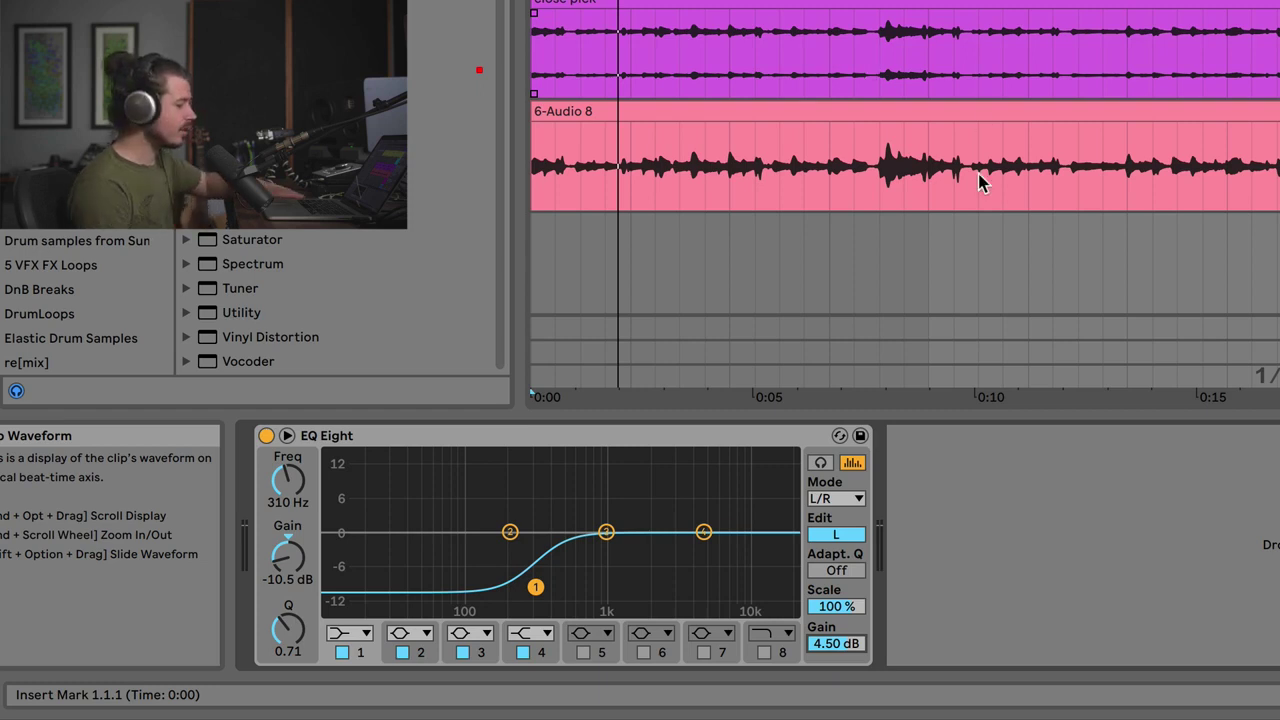
{"action": "scroll", "coordinate": [978, 250], "scroll_direction": "up", "scroll_amount": 1}
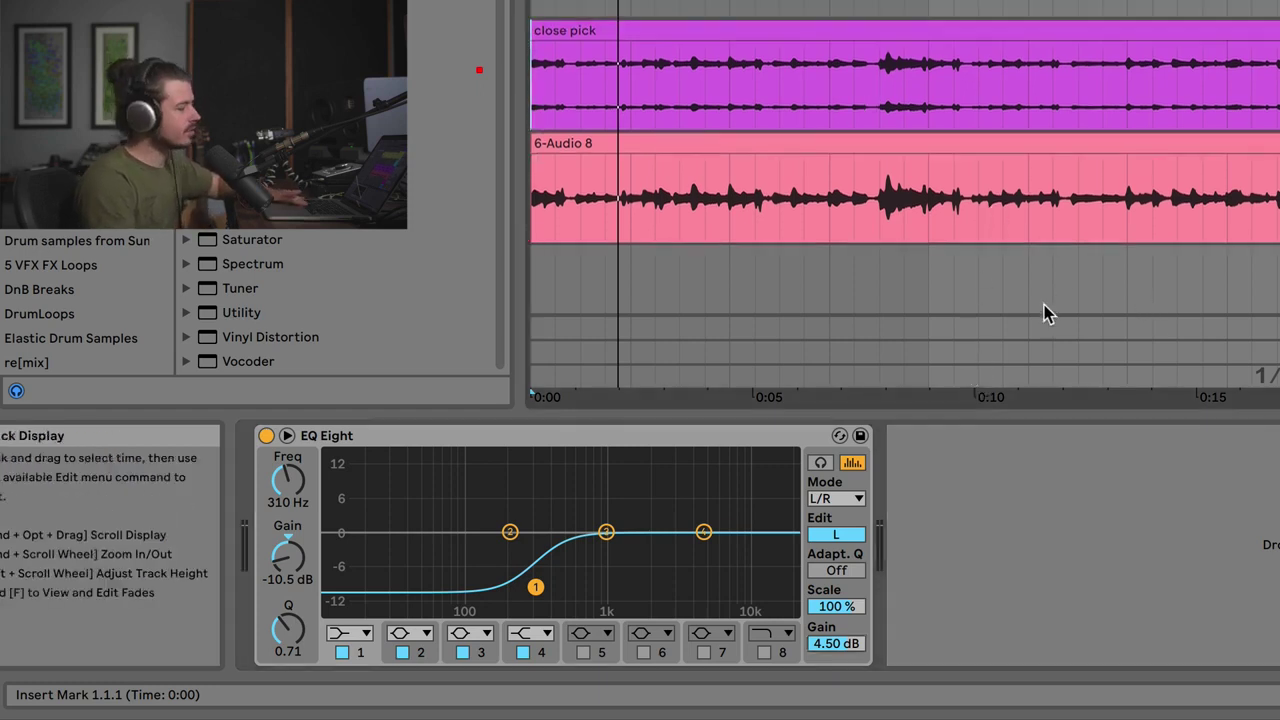
{"action": "key", "text": "space"}
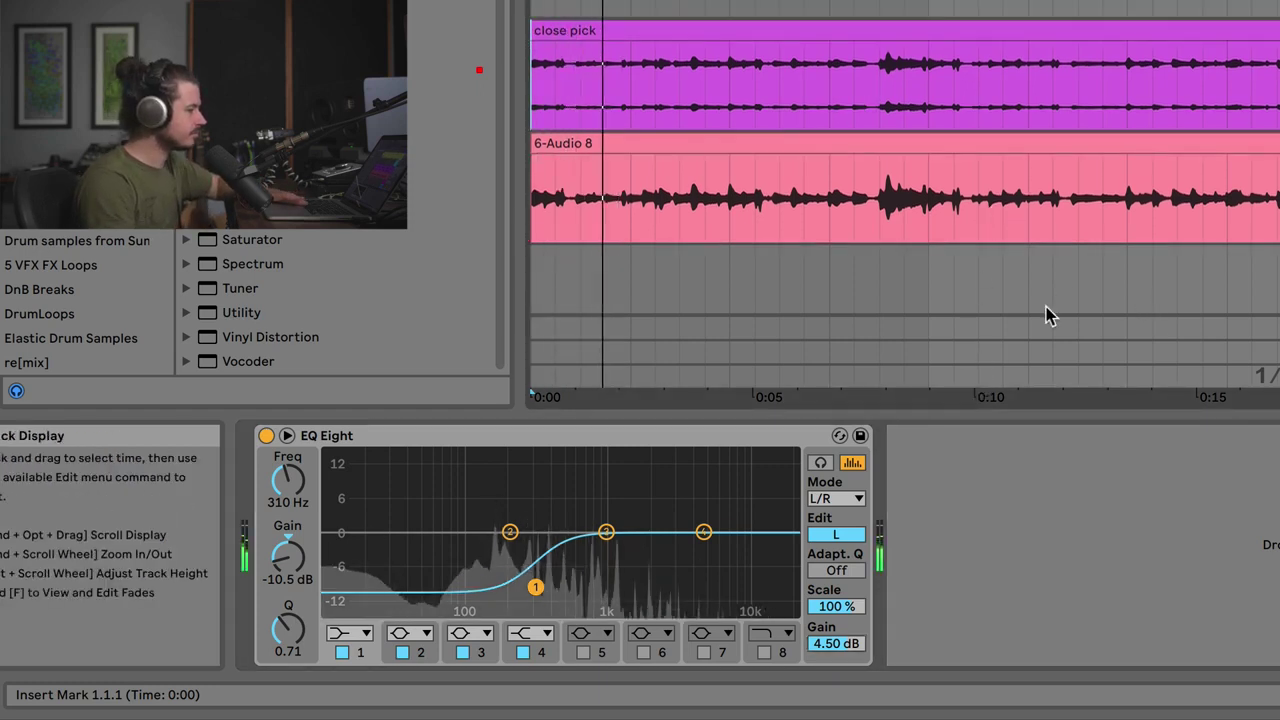
{"action": "key", "text": "space"}
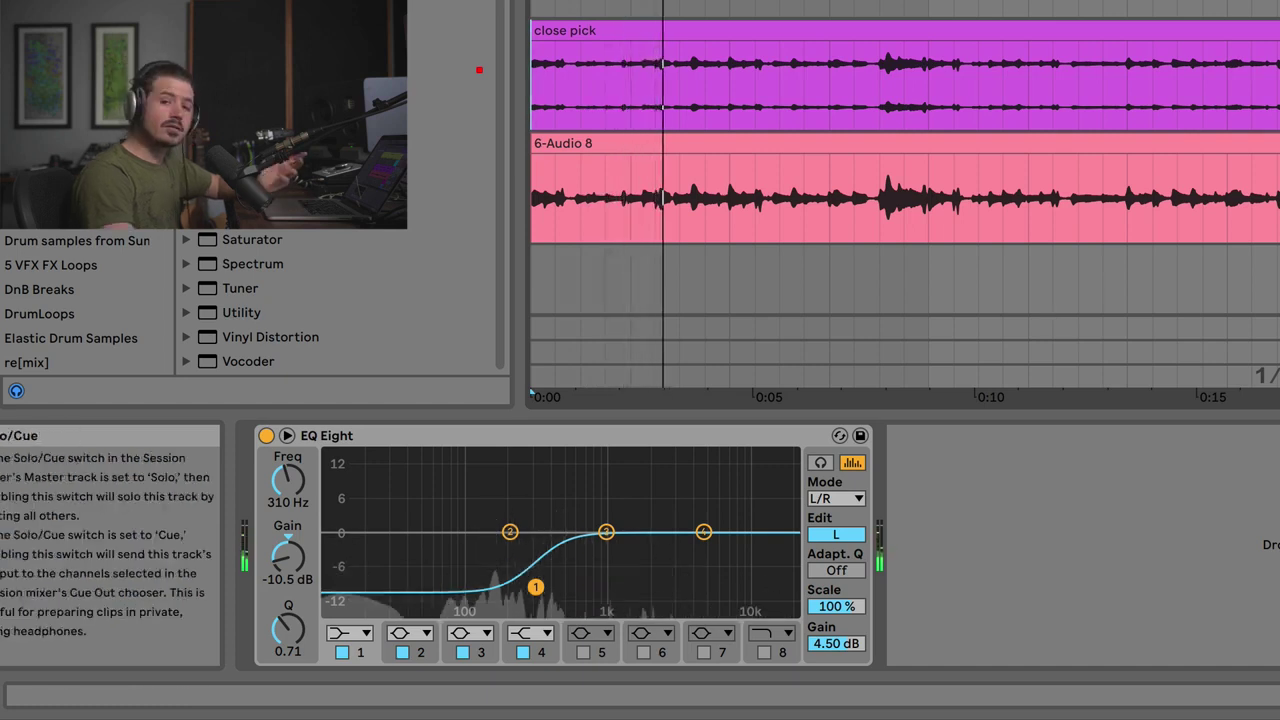
{"action": "key", "text": "space"}
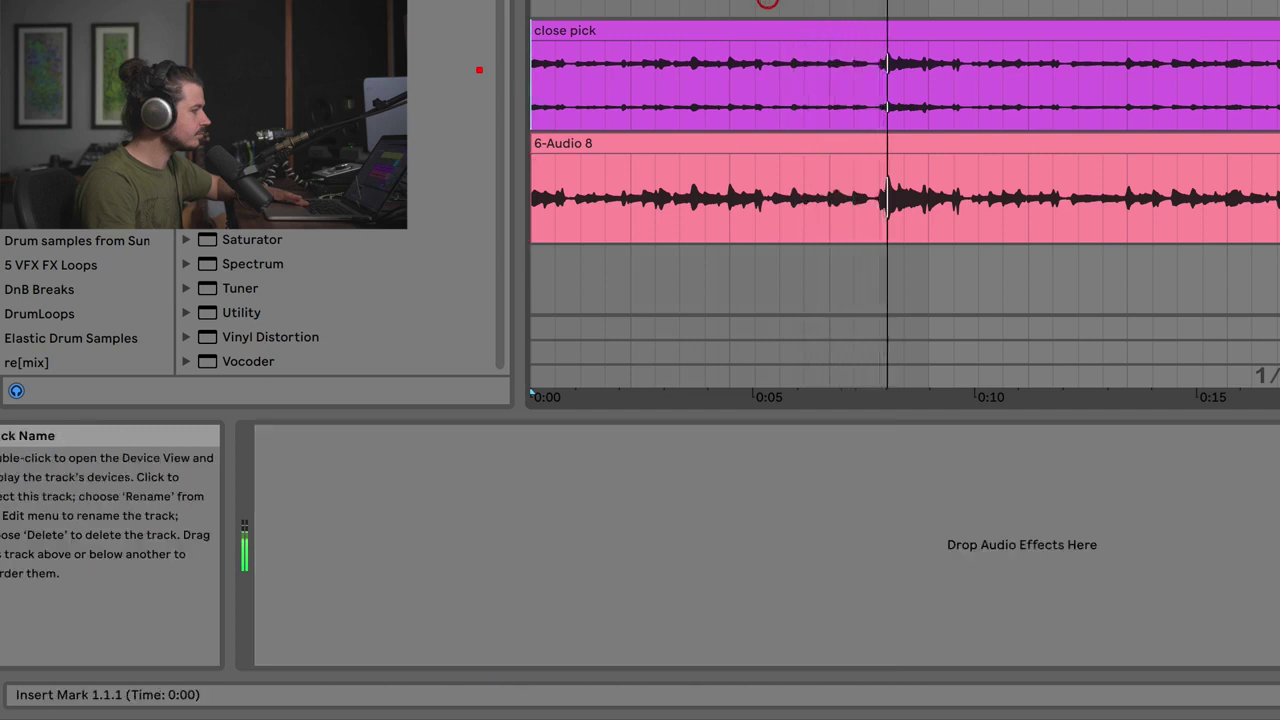
Add an EQ Eight to the SM7b track and set its band 2 to about 156 Hz and -5.58 dB during playback
{"action": "left_click", "coordinate": [824, 164]}
{"action": "left_click_drag", "start_coordinate": [828, 170], "coordinate": [830, 172]}
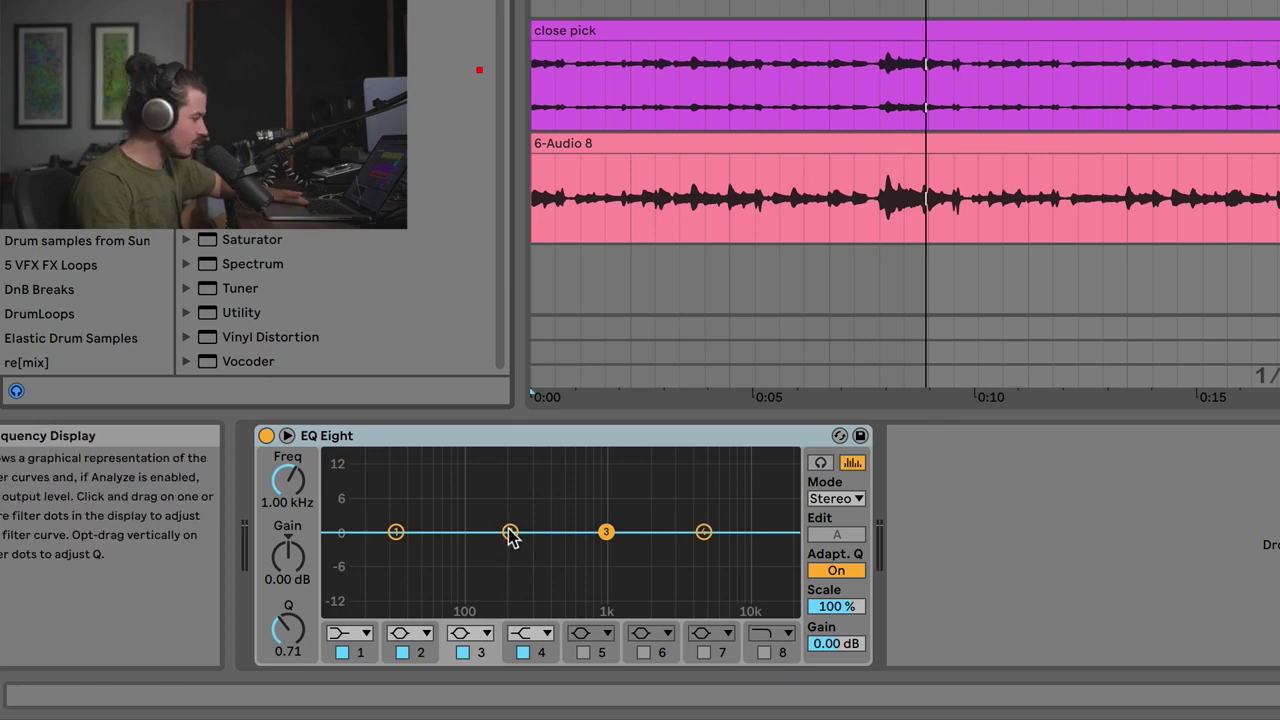
{"action": "key", "text": "space"}
{"action": "left_click_drag", "start_coordinate": [509, 532], "coordinate": [494, 490]}
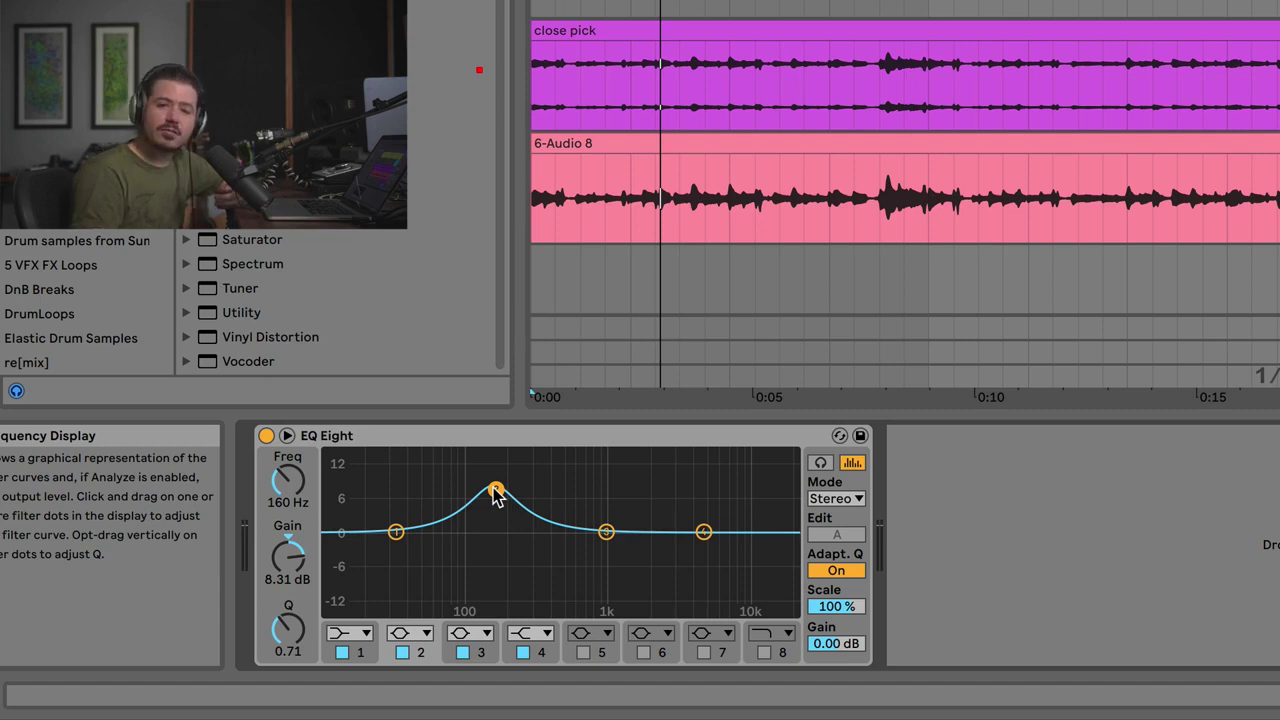
{"action": "key", "text": "space"}
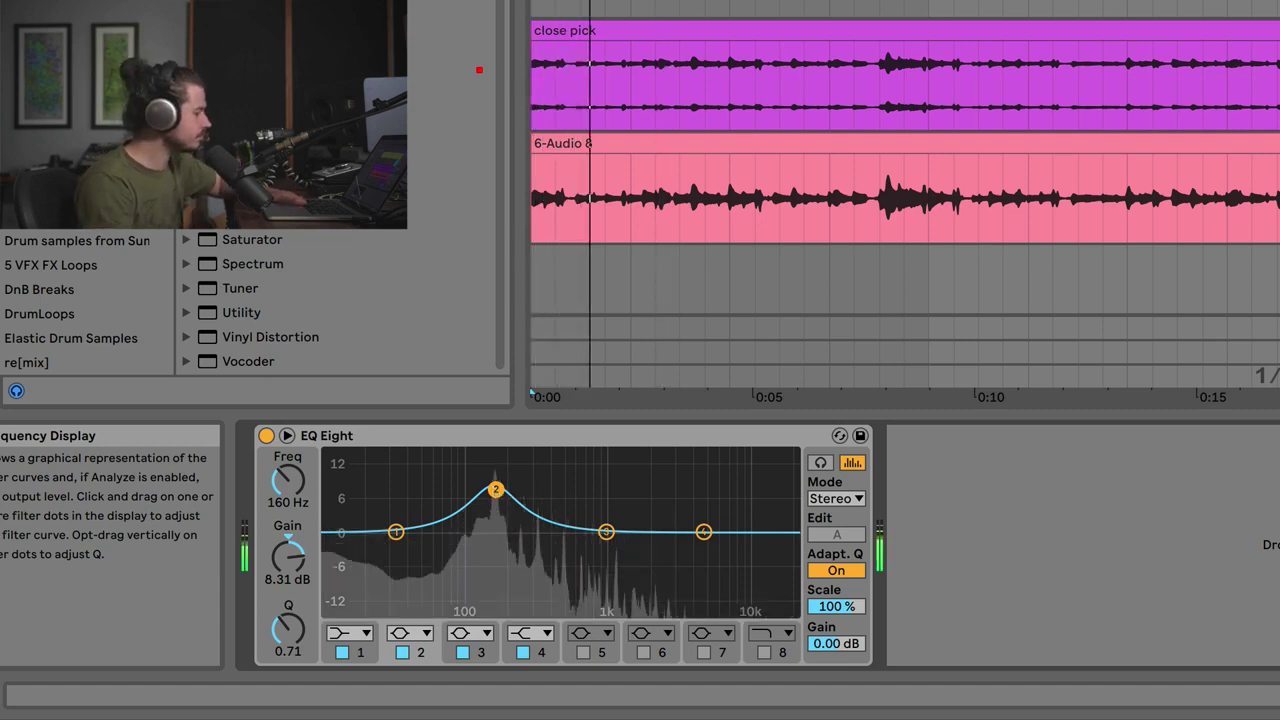
{"action": "left_click_drag", "start_coordinate": [495, 489], "coordinate": [494, 561]}
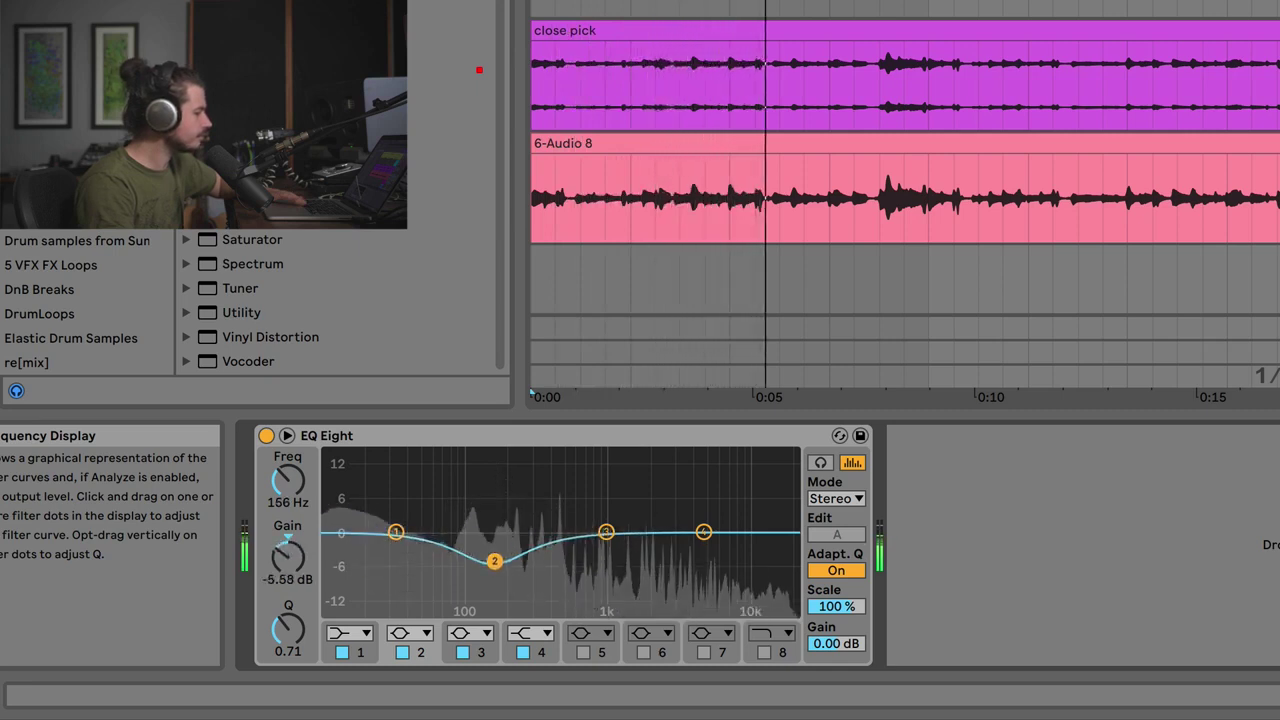
Change band 1 of the SM7b EQ to a low cut at about 40.8 Hz with Q 0.39 and play from bar 1
{"action": "left_click", "coordinate": [396, 533]}
{"action": "key", "text": "space"}
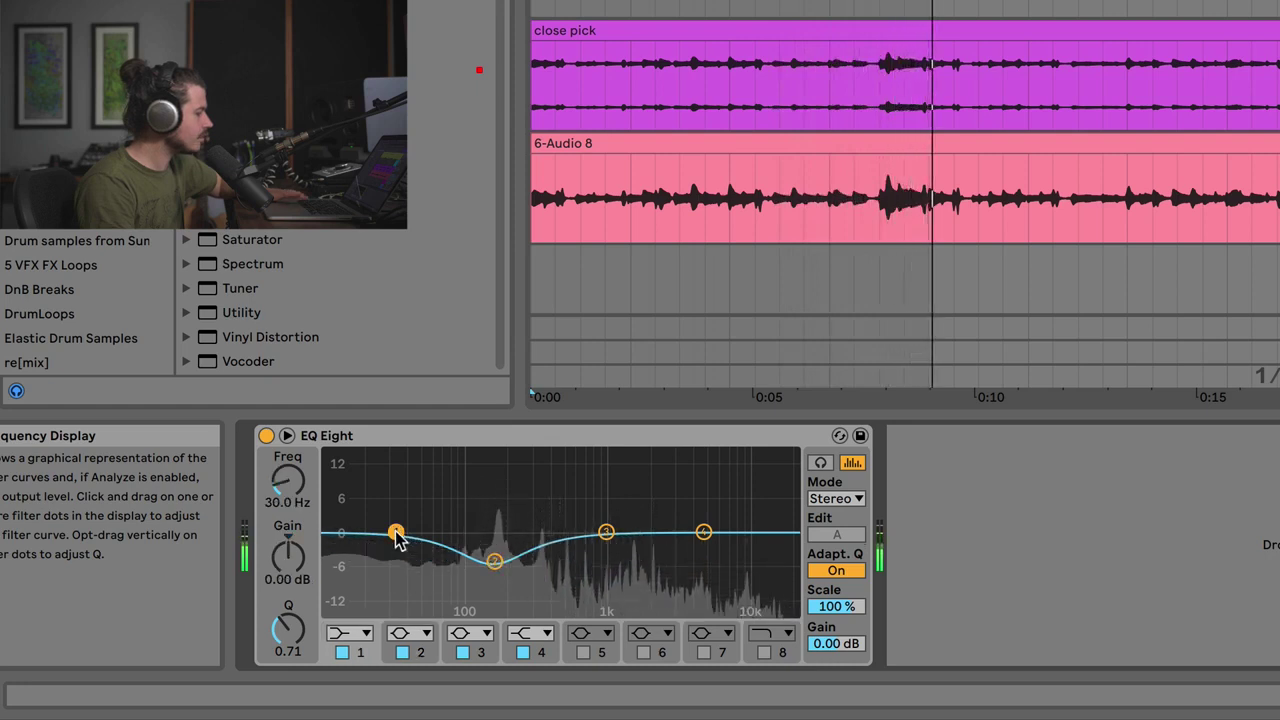
{"action": "left_click", "coordinate": [357, 637]}
{"action": "left_click", "coordinate": [340, 498]}
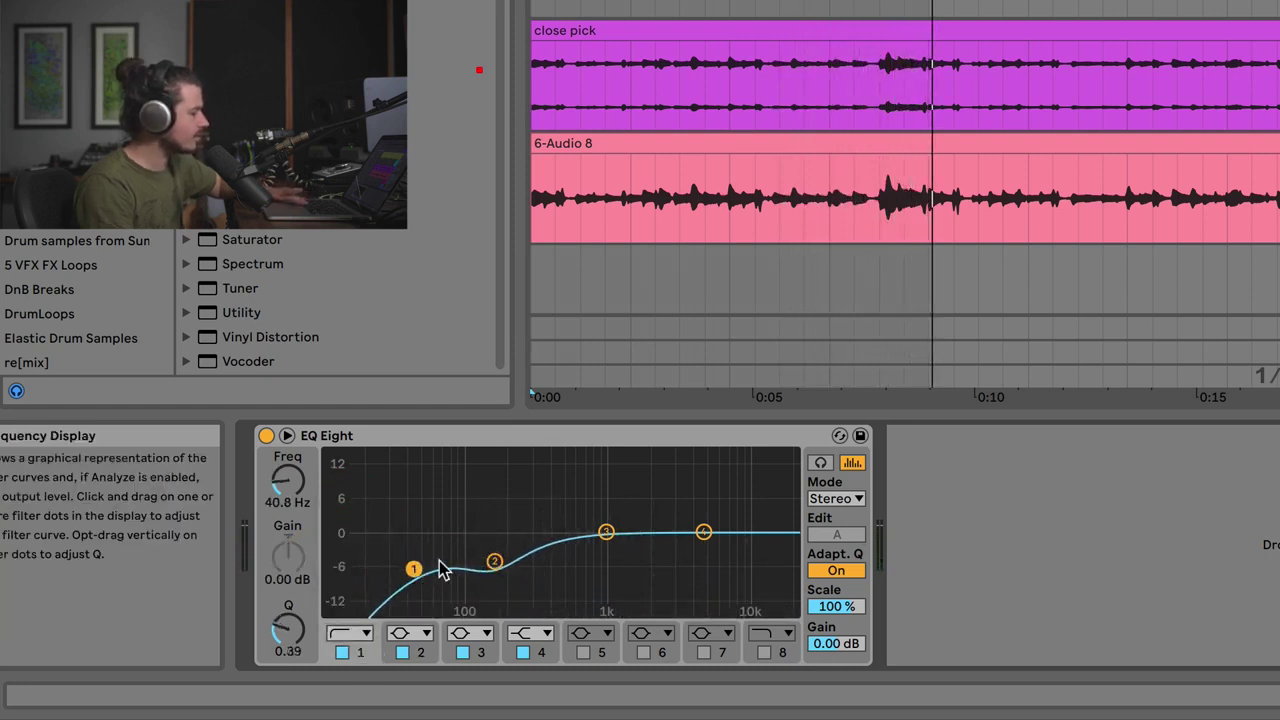
{"action": "key", "text": "space"}
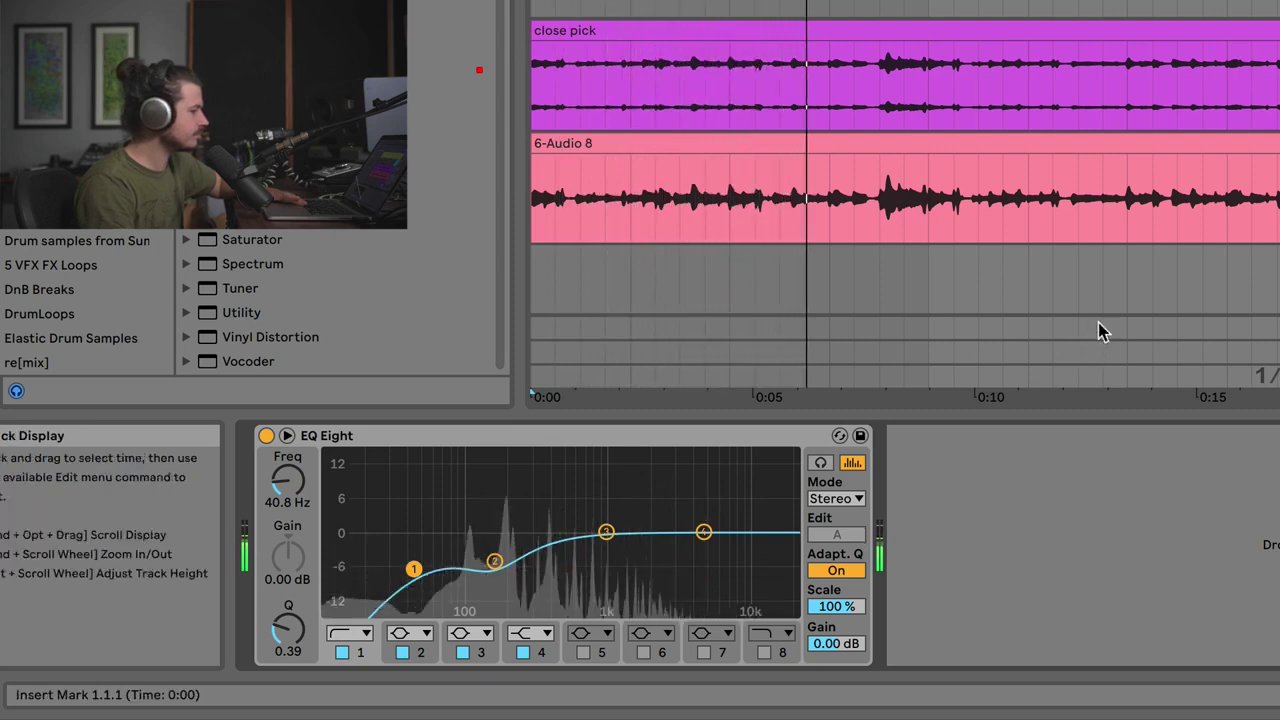
Raise the SM7b EQ Eight's output gain to 1.50 dB and play the takes from bar 1 to compare them
{"action": "key", "text": "space"}
{"action": "left_click_drag", "start_coordinate": [836, 643], "coordinate": [836, 633]}
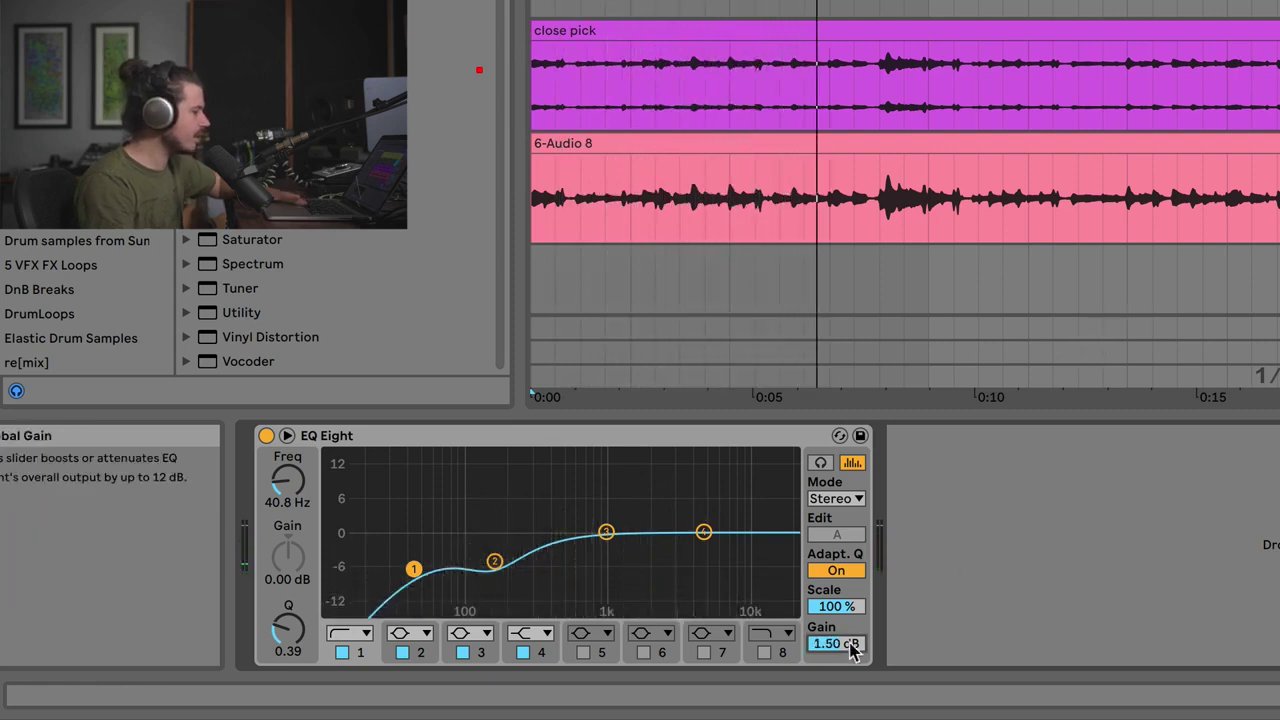
{"action": "key", "text": "space"}
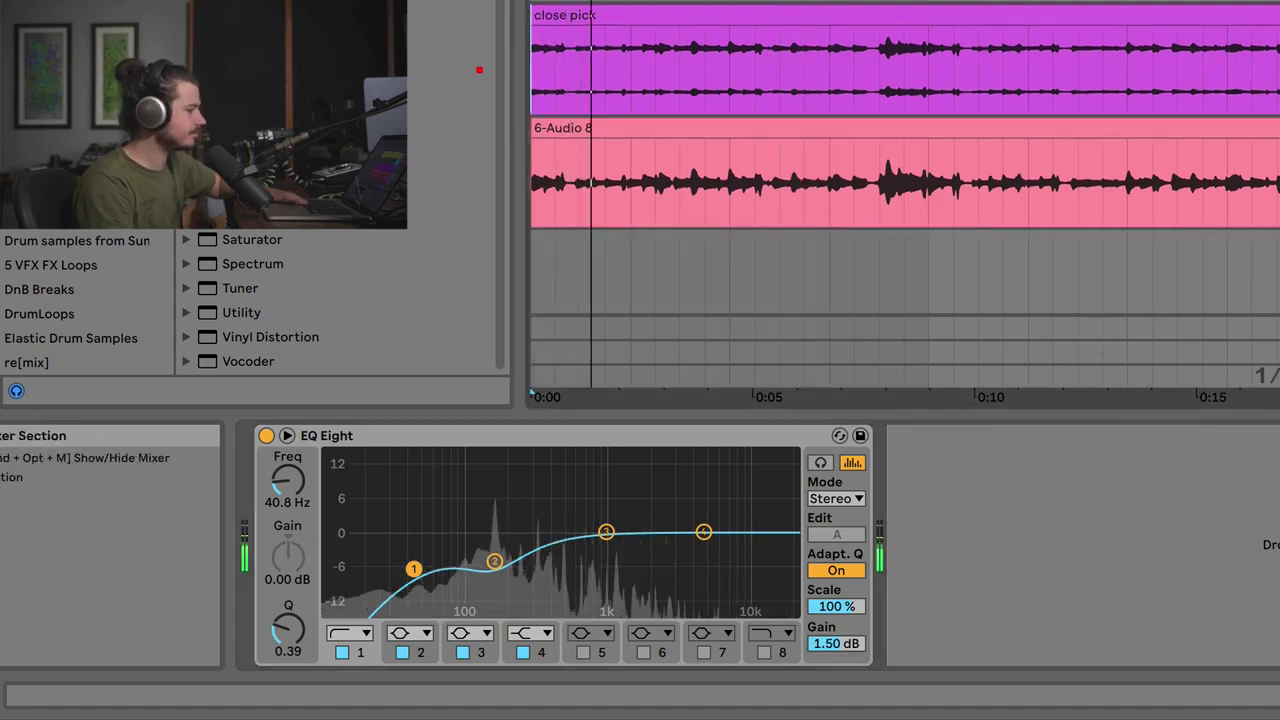
{"action": "key", "text": "space"}
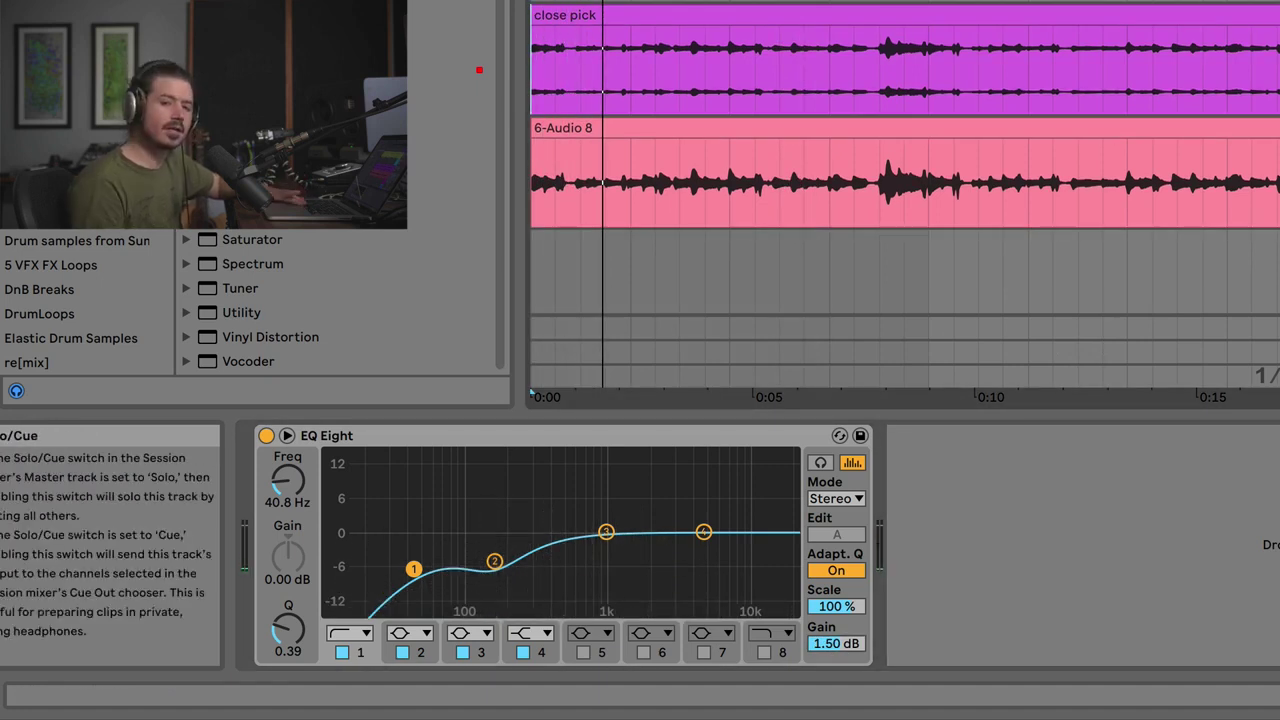
{"action": "key", "text": "space"}
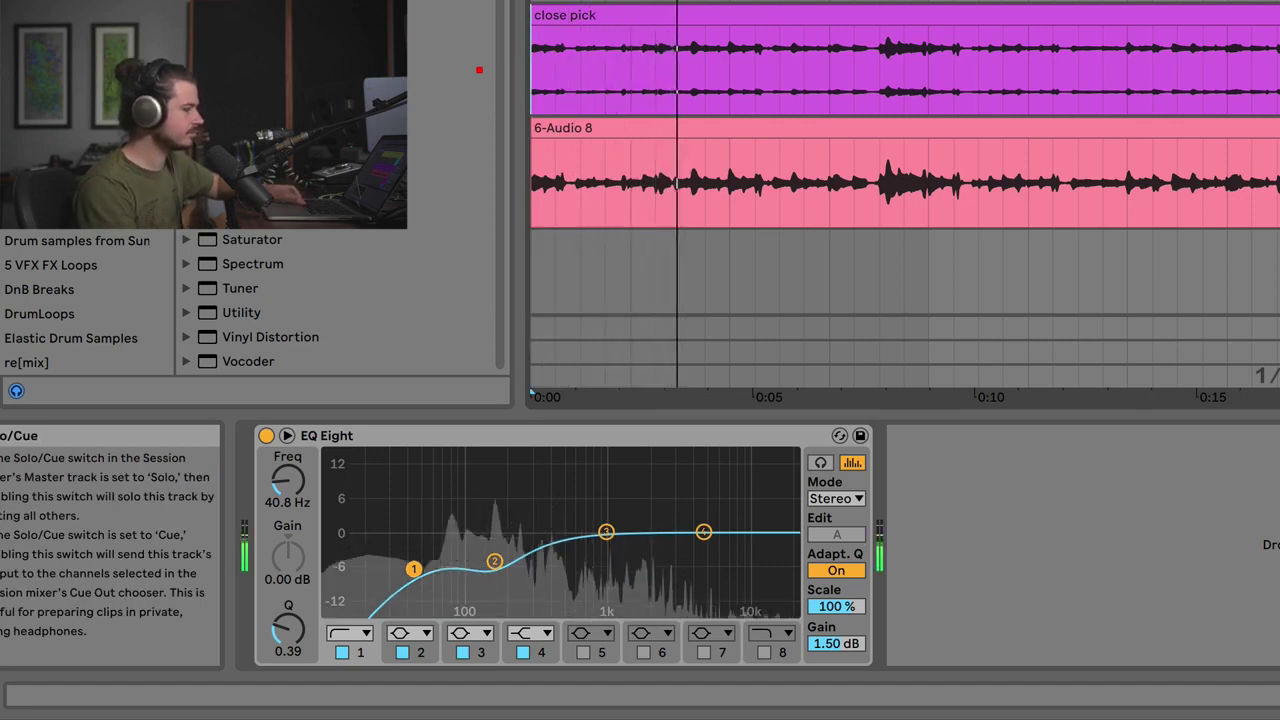
{"action": "key", "text": "space"}
Place the insert marker at 4.3.1 in the close pick clip and add a Utility after the H5 track's EQ Eight
{"action": "left_click", "coordinate": [880, 50]}
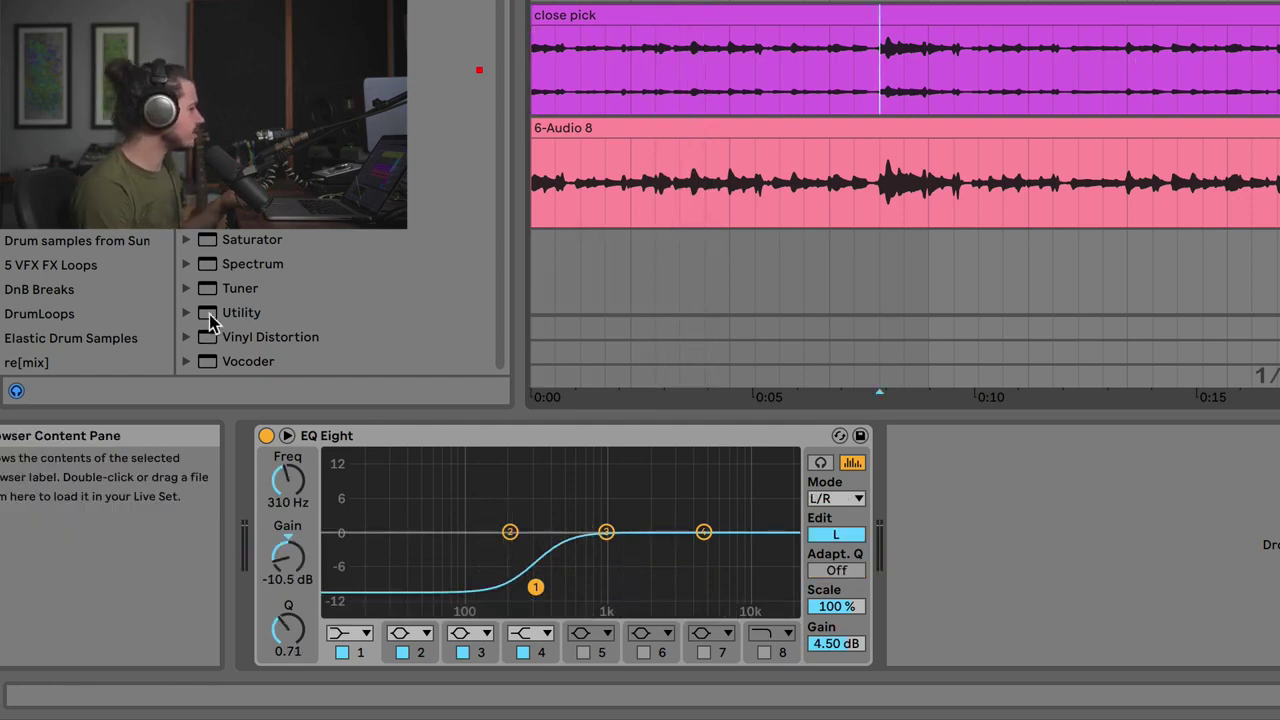
{"action": "left_click_drag", "start_coordinate": [210, 320], "coordinate": [900, 86]}
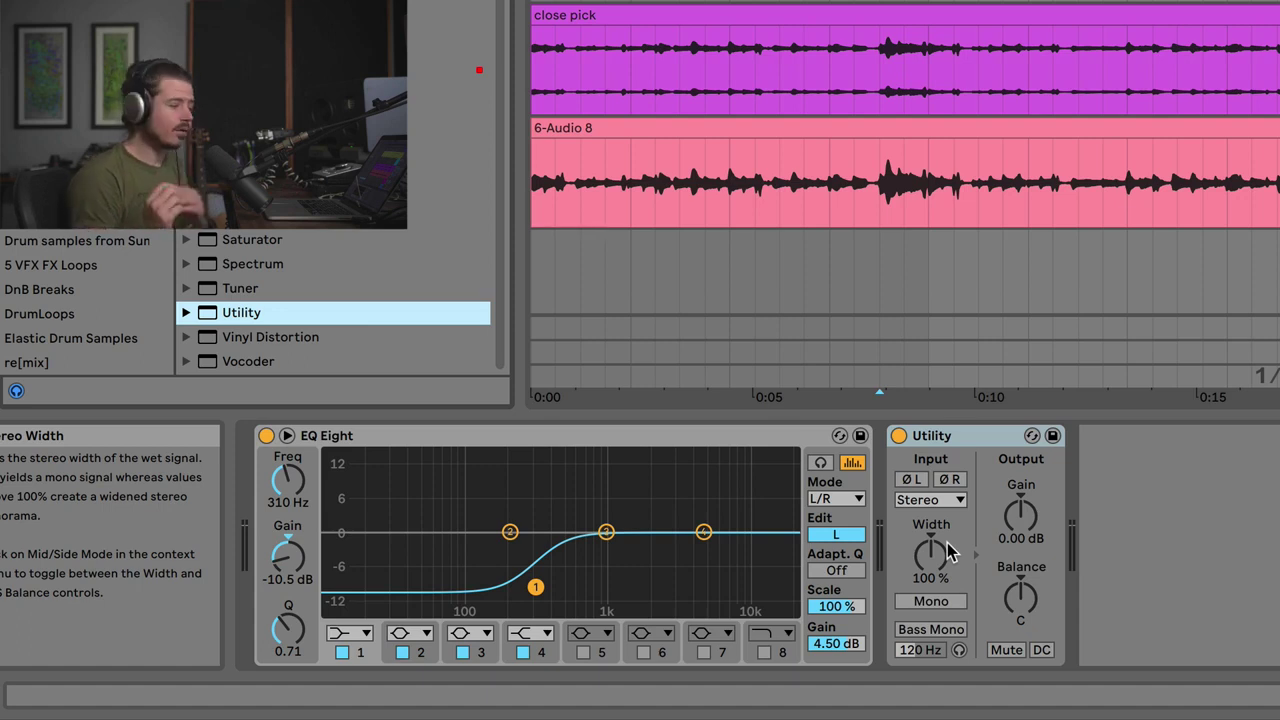
Try a Utility at 400% stereo width on the SM7b track during playback, and delete it
{"action": "left_click", "coordinate": [1278, 60]}
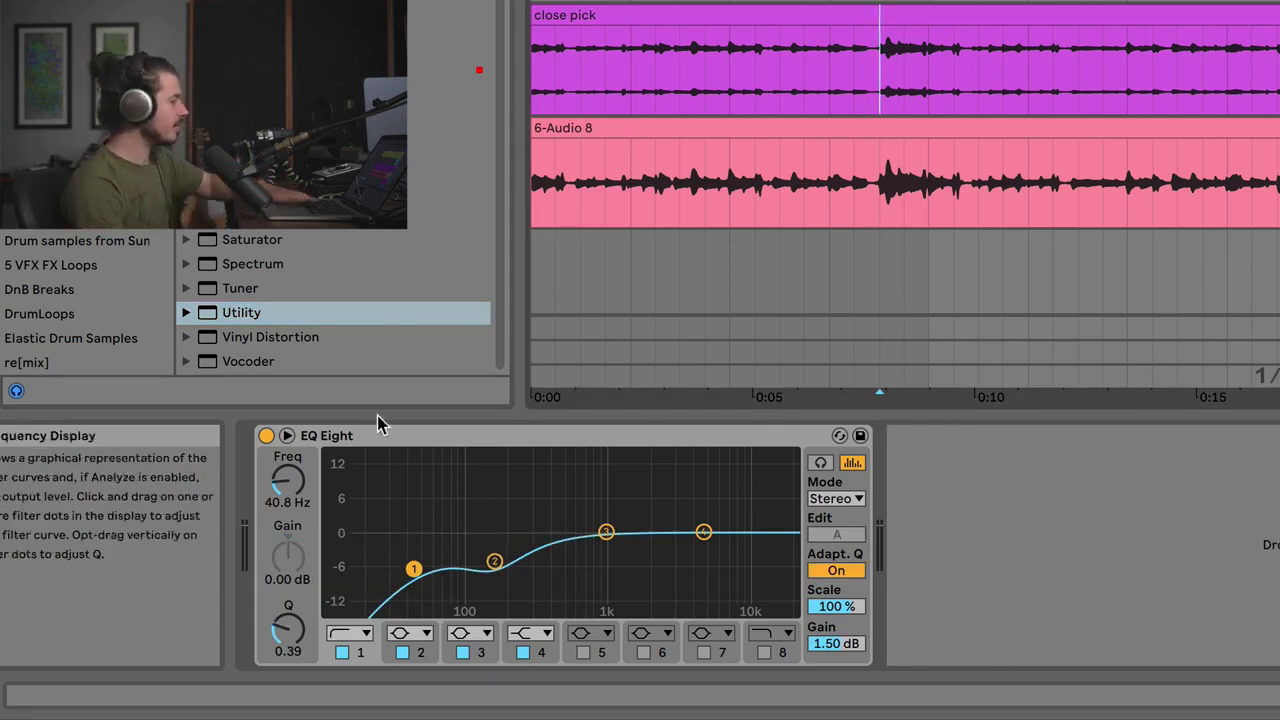
{"action": "left_click_drag", "start_coordinate": [229, 313], "coordinate": [1086, 560]}
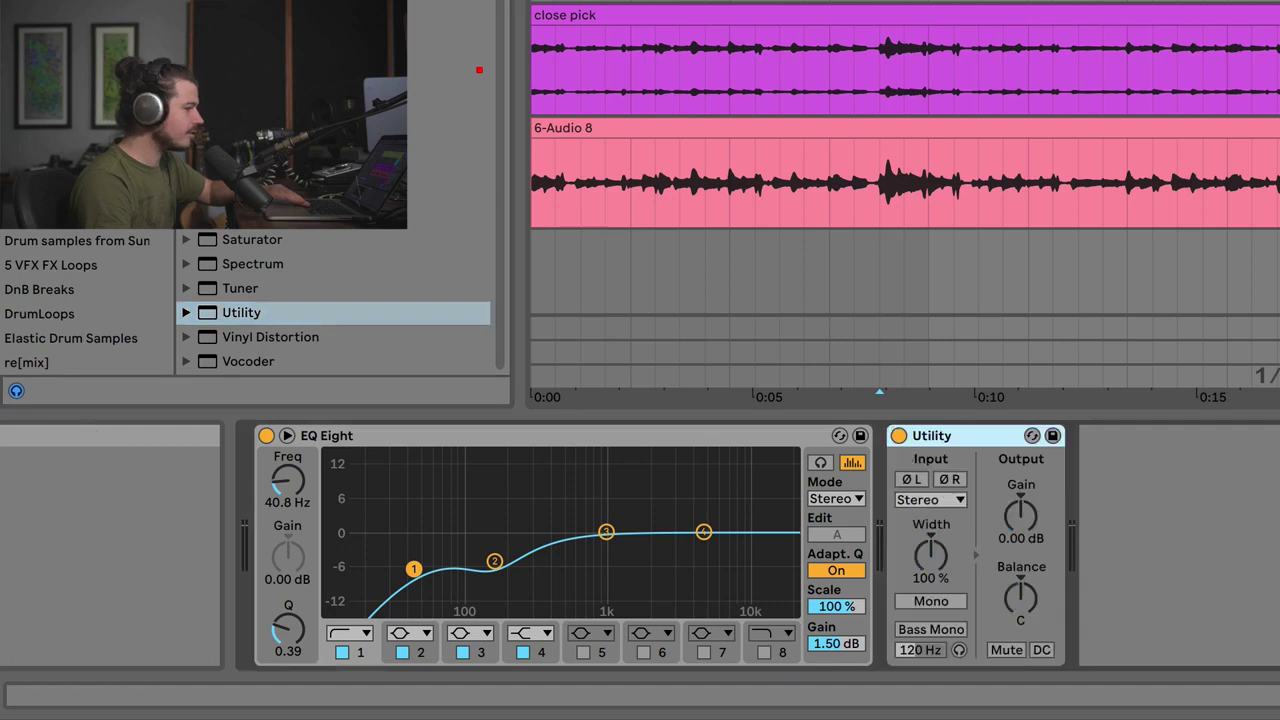
{"action": "key", "text": "space"}
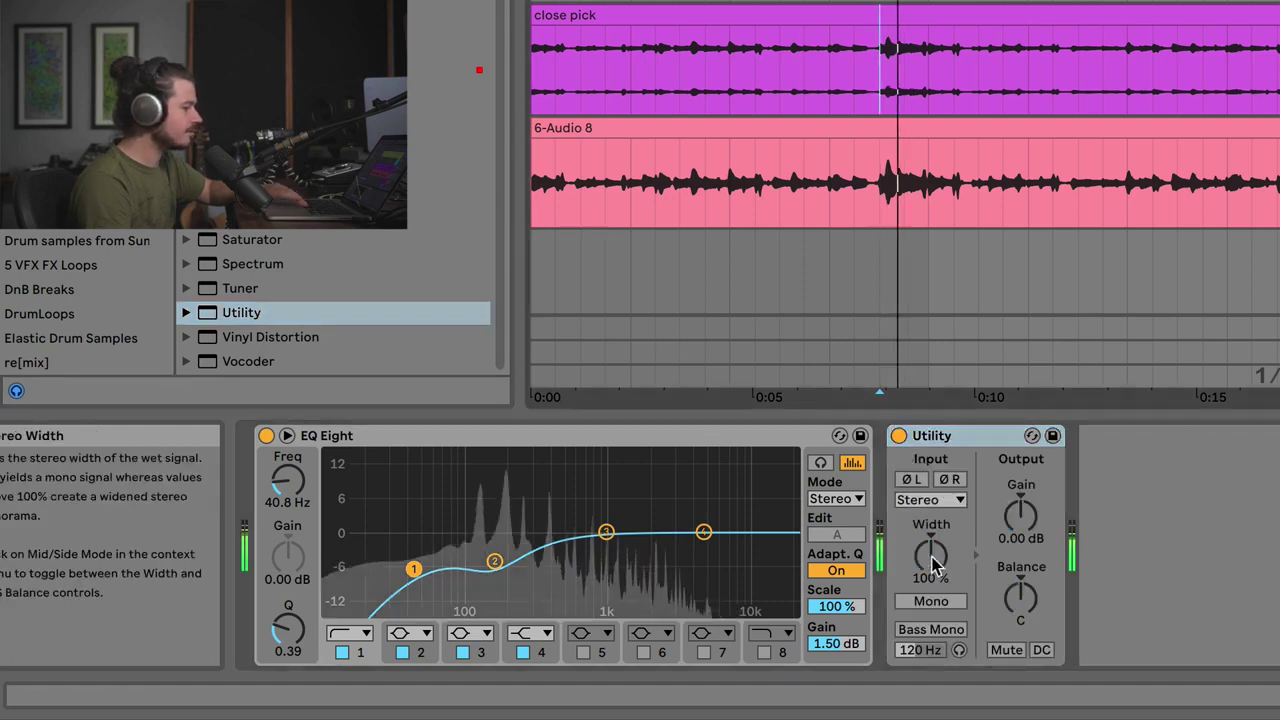
{"action": "left_click_drag", "start_coordinate": [933, 565], "coordinate": [933, 519]}
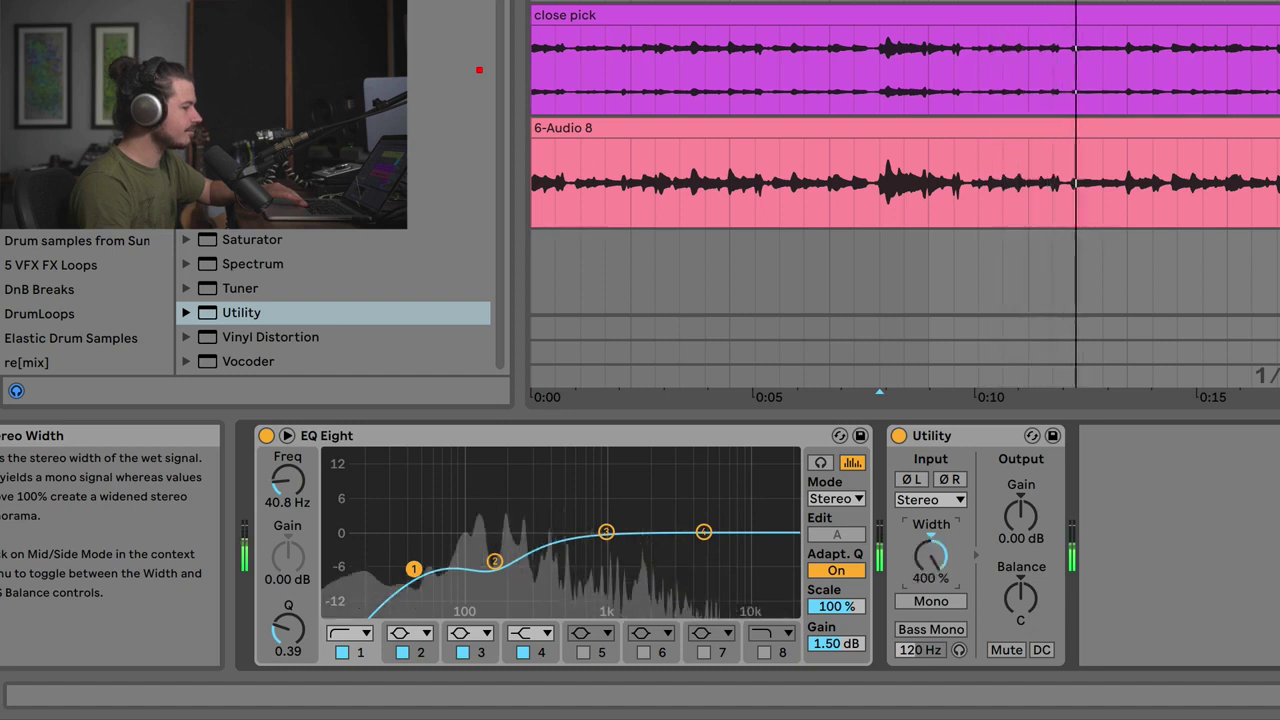
{"action": "right_click", "coordinate": [940, 436]}
{"action": "left_click", "coordinate": [958, 588]}
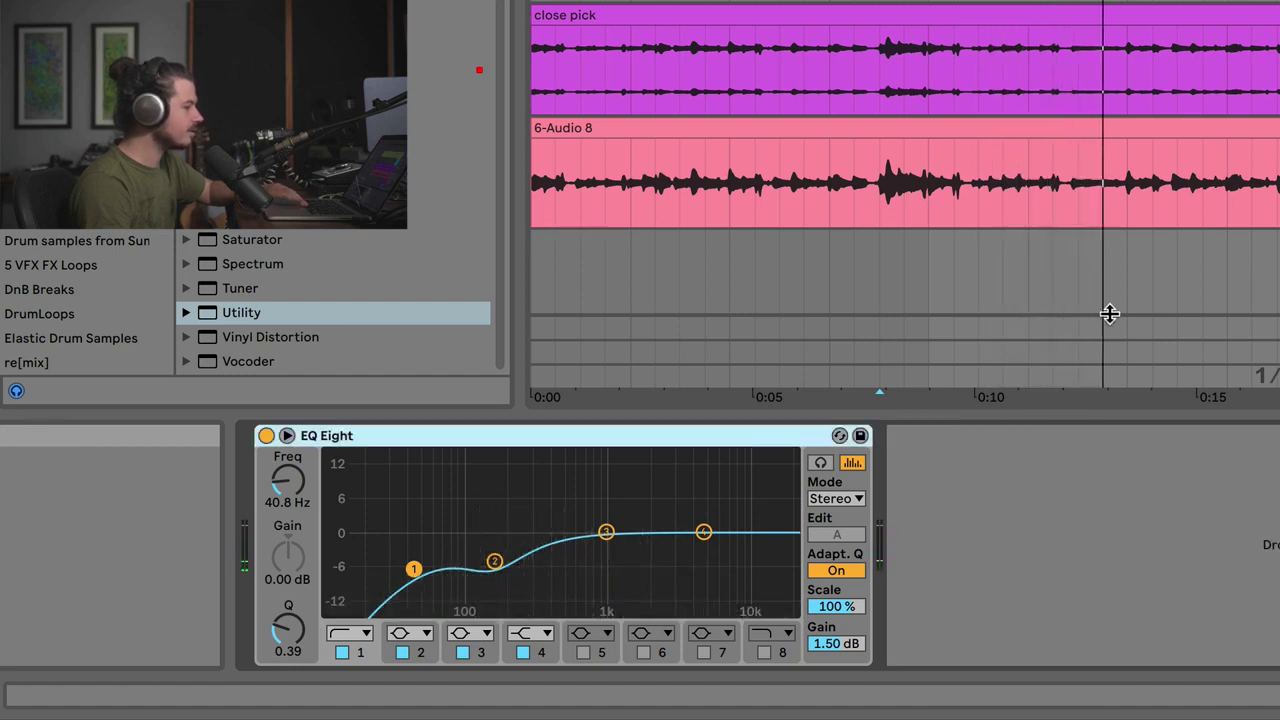
Set the H5 track's Utility stereo width to about 227% and listen to playback from 4.3.1
{"action": "left_click", "coordinate": [1279, 314]}
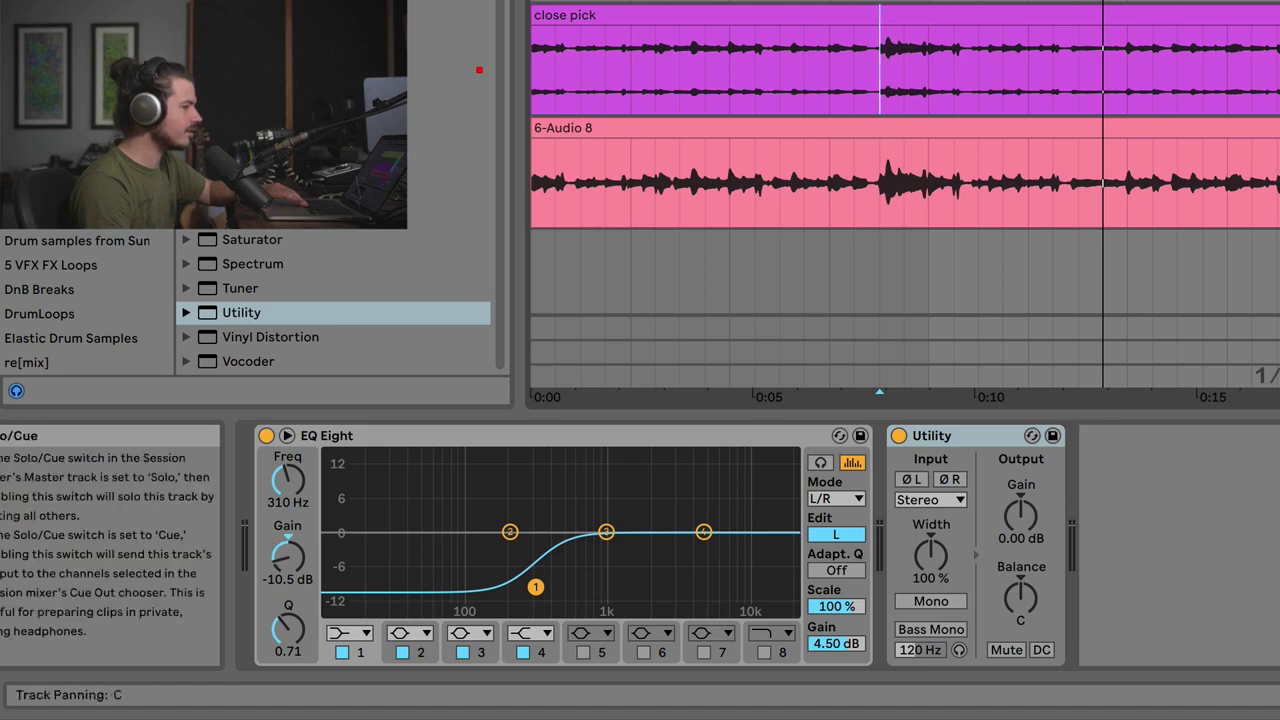
{"action": "key", "text": "space"}
{"action": "left_click_drag", "start_coordinate": [930, 553], "coordinate": [930, 510]}
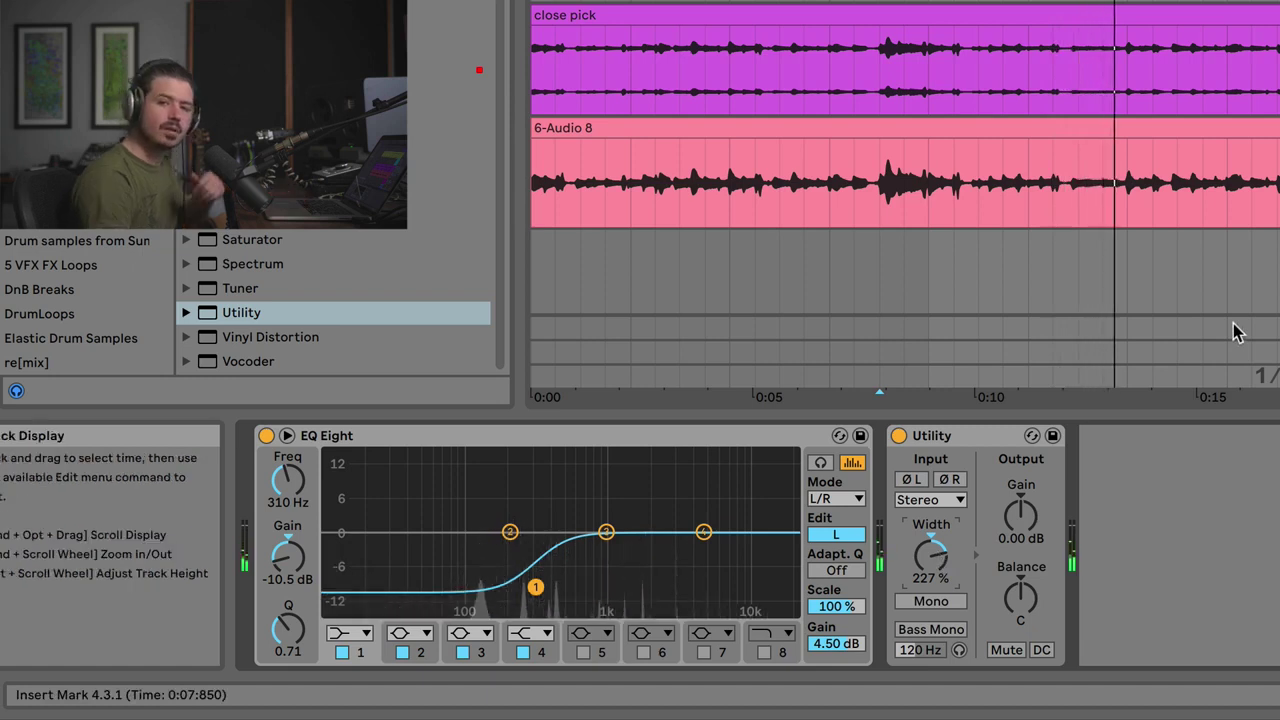
{"action": "key", "text": "space"}
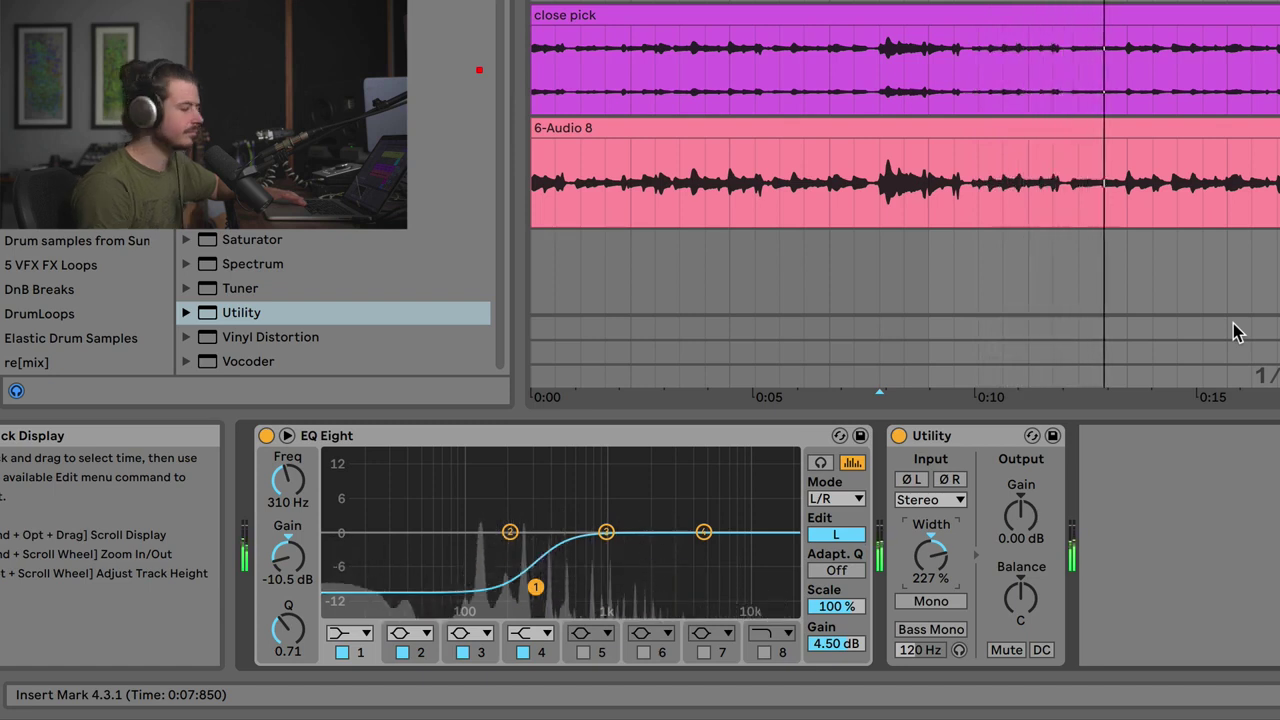
{"action": "key", "text": "space"}
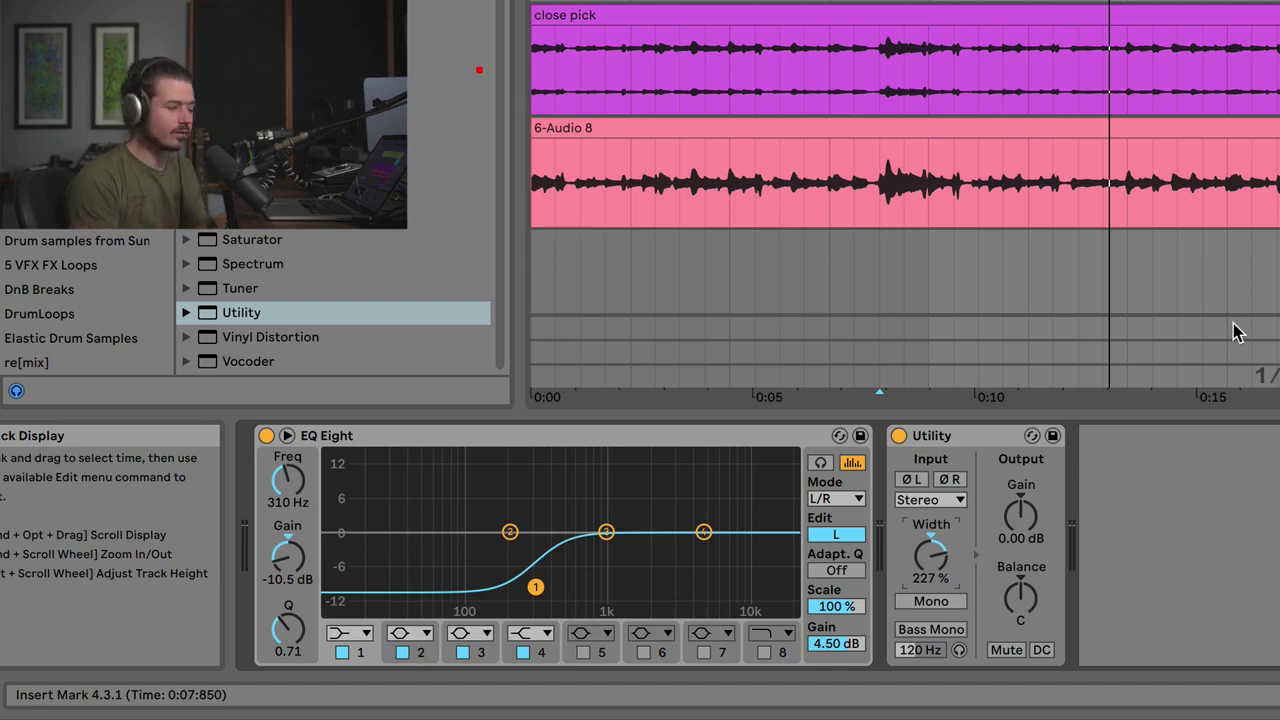
Reduce the H5 track's Utility stereo width to about 178% and play the clip from 4.3.1
{"action": "left_click_drag", "start_coordinate": [931, 556], "coordinate": [931, 560]}
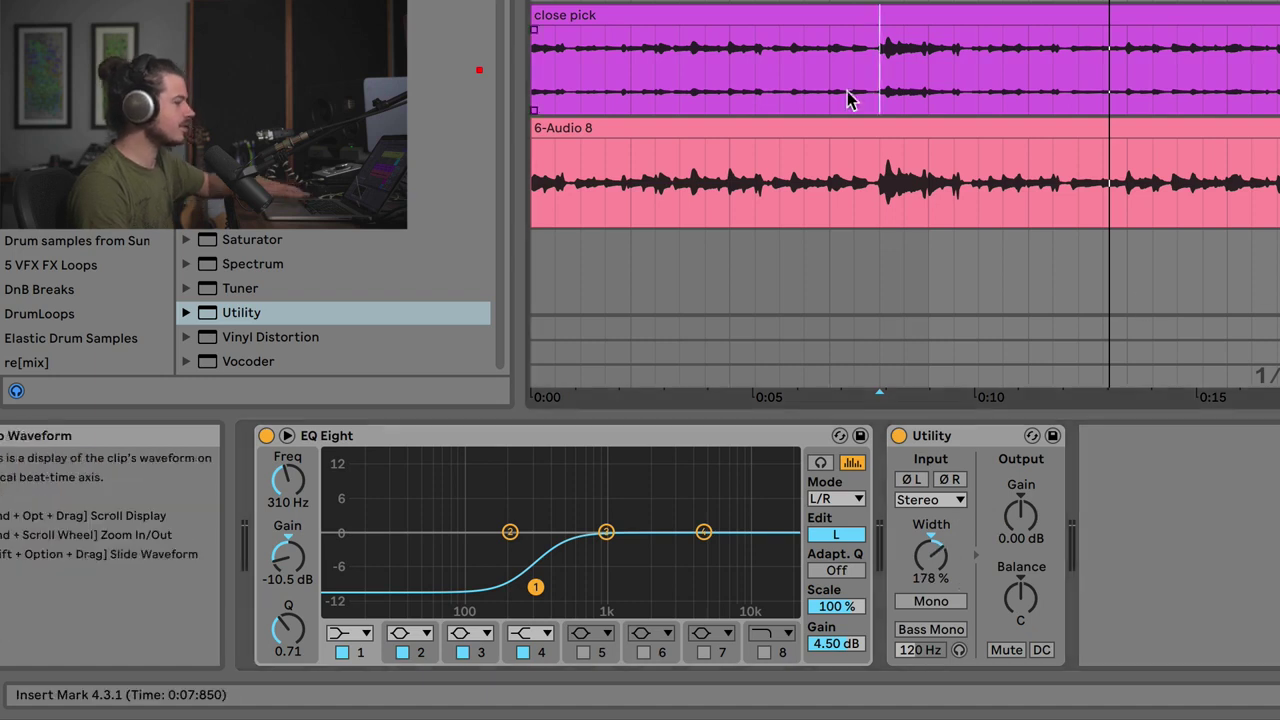
{"action": "key", "text": "space"}
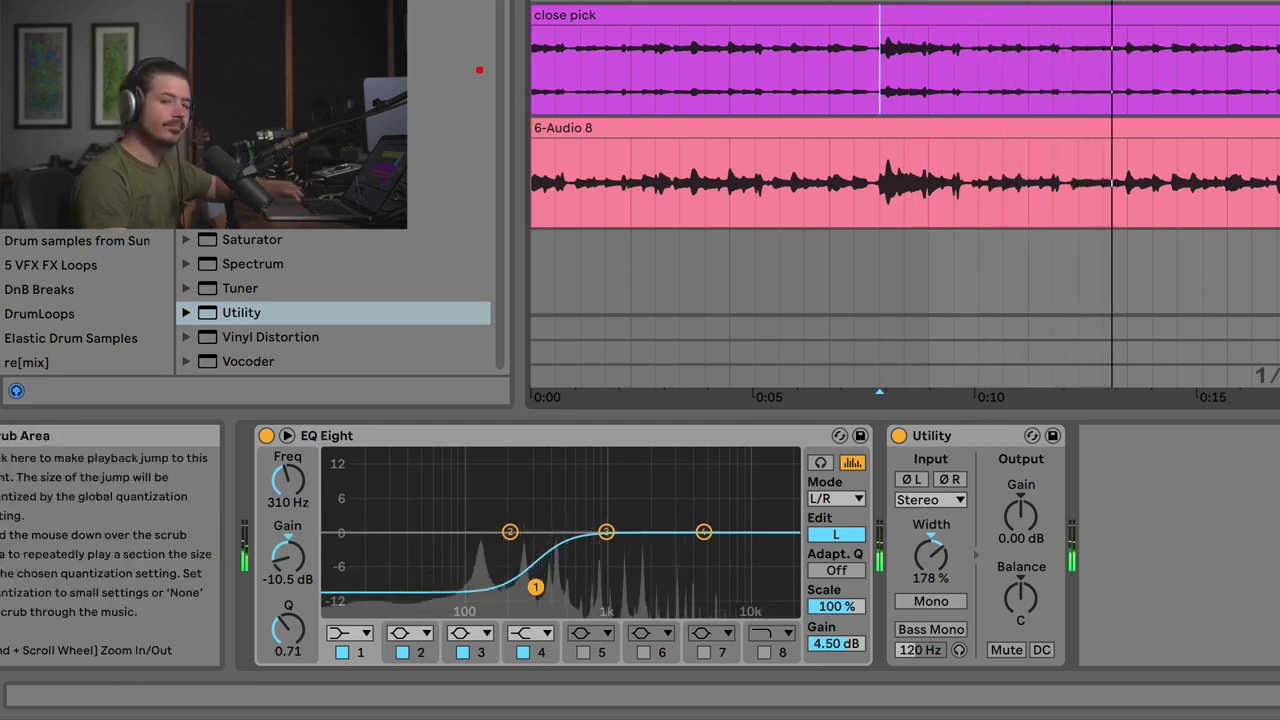
{"action": "key", "text": "space"}
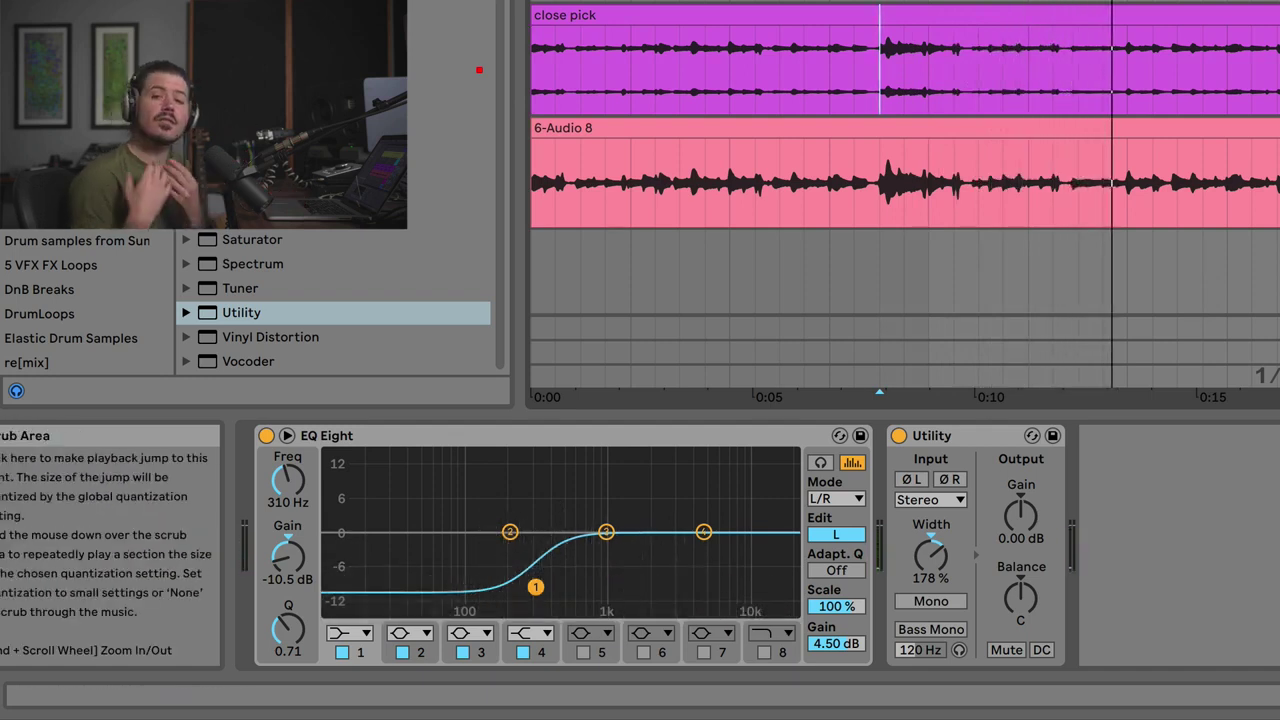
Fold and unfold the H5 track, and select the SM7b track
{"action": "key", "text": "Left"}
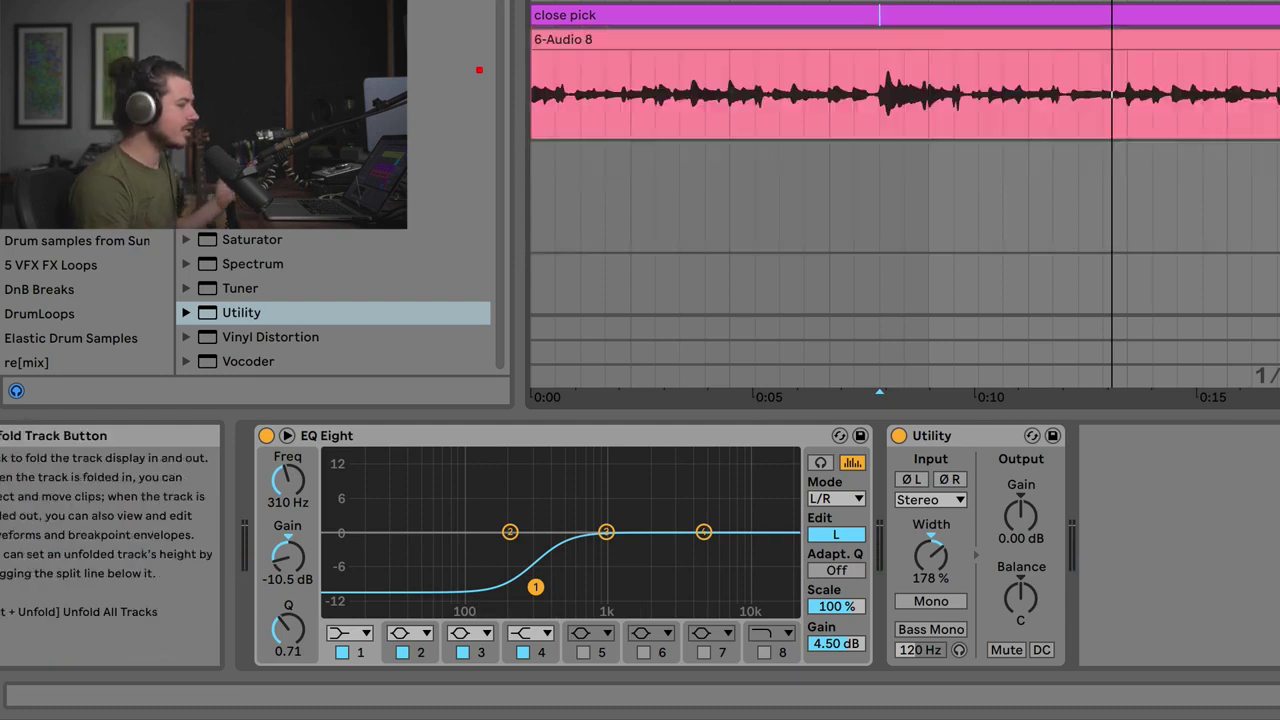
{"action": "key", "text": "Right"}
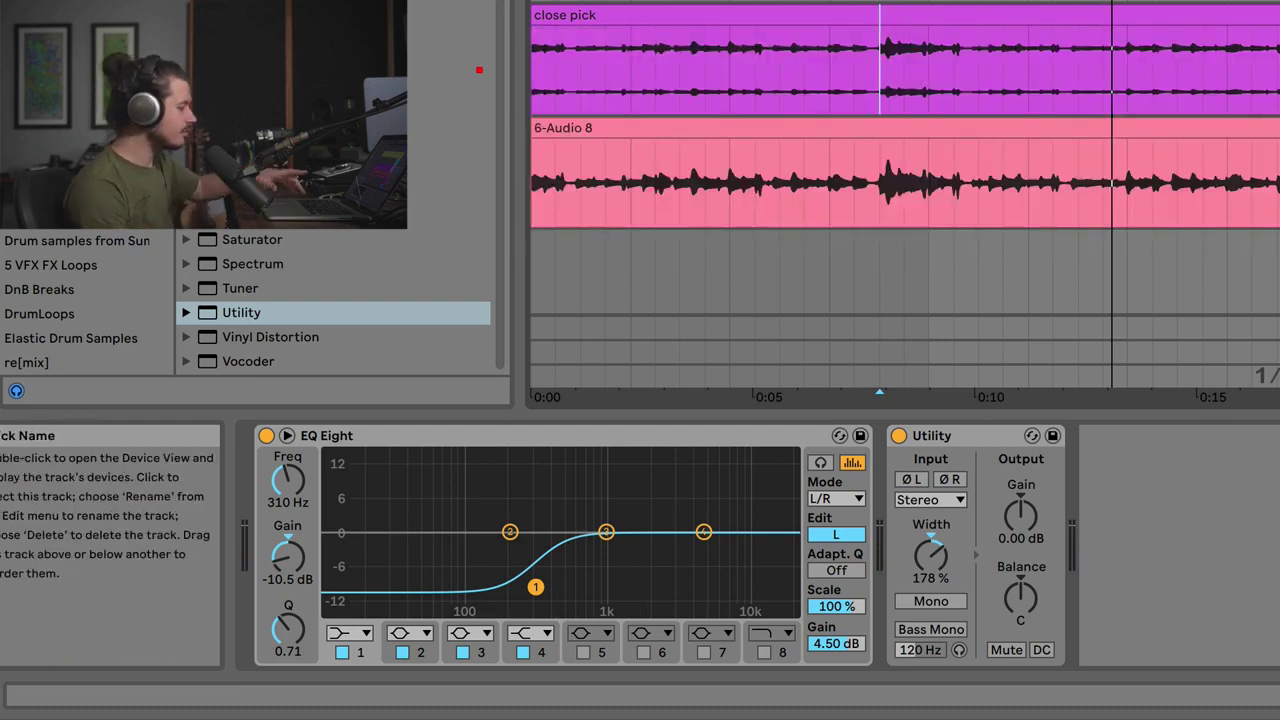
{"action": "left_click", "coordinate": [963, 349]}
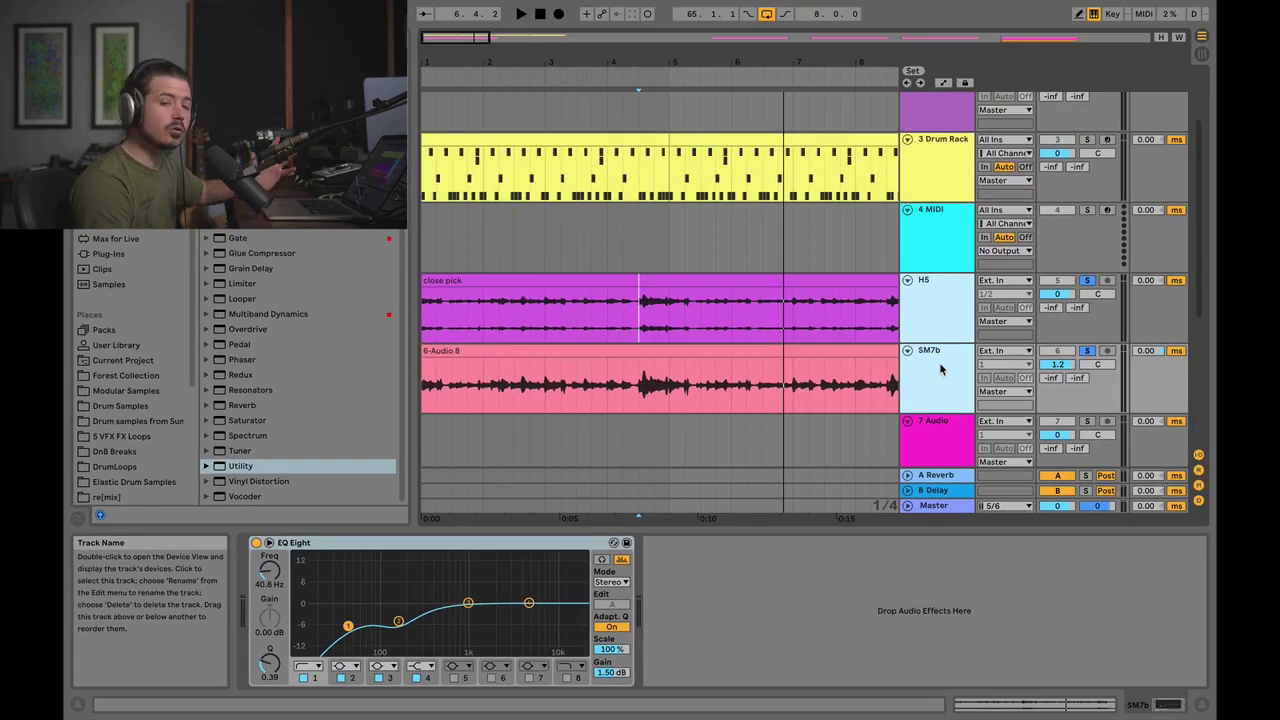
Group the H5 and SM7b tracks and add an EQ Eight to the group track
{"action": "right_click", "coordinate": [934, 296]}
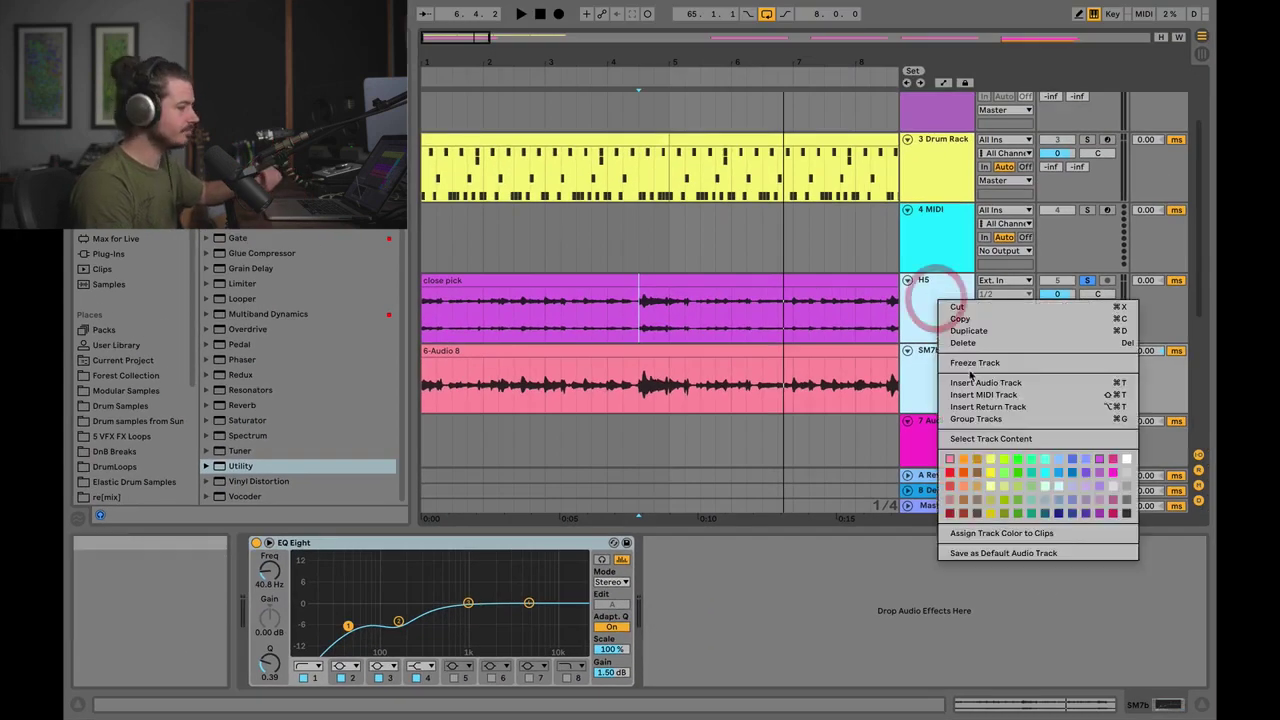
{"action": "left_click", "coordinate": [966, 416]}
{"action": "left_click", "coordinate": [947, 301]}
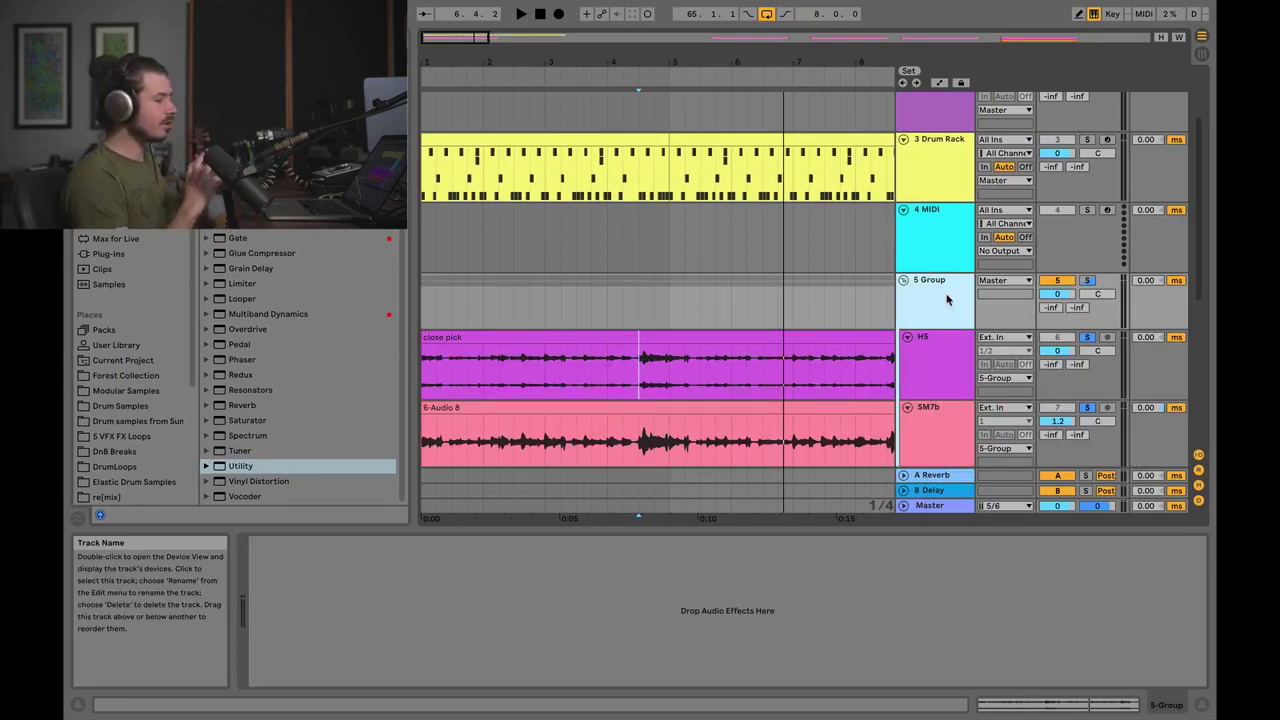
{"action": "left_click", "coordinate": [914, 300]}
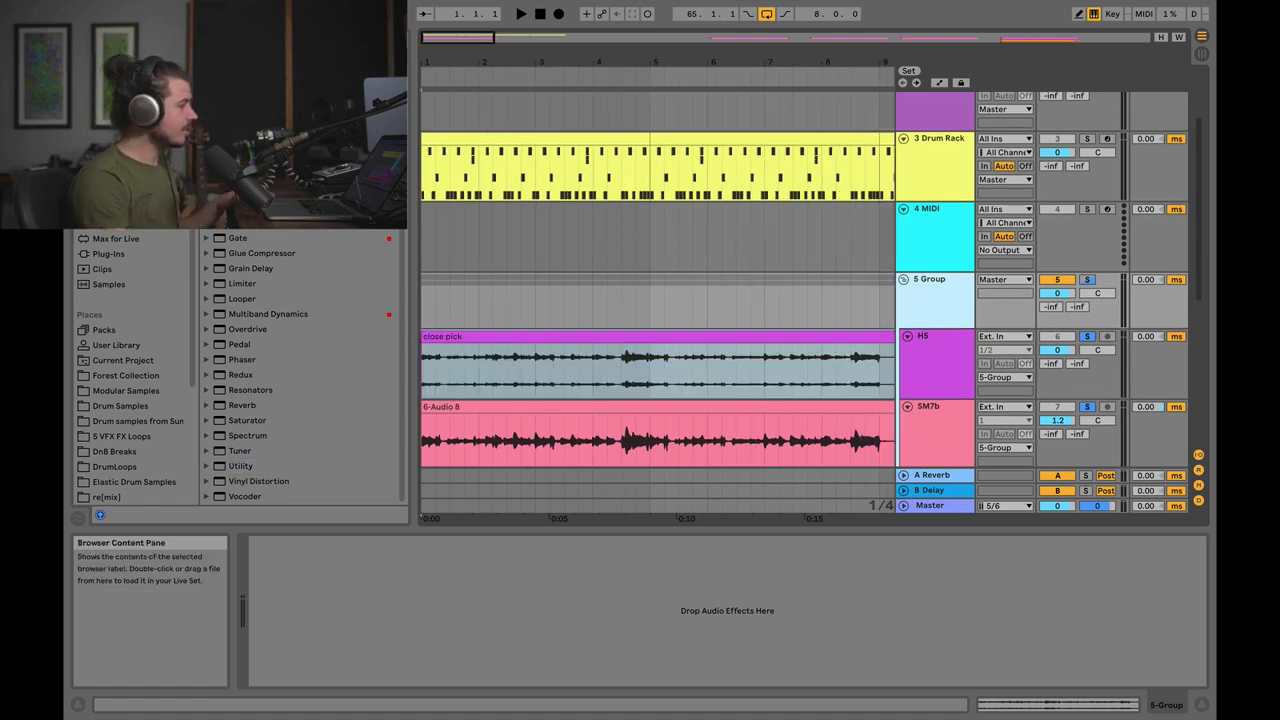
{"action": "left_click", "coordinate": [877, 297]}
Compare the device chains on the H5 and SM7b tracks, and return to the group track's EQ Eight
{"action": "left_click", "coordinate": [930, 375]}
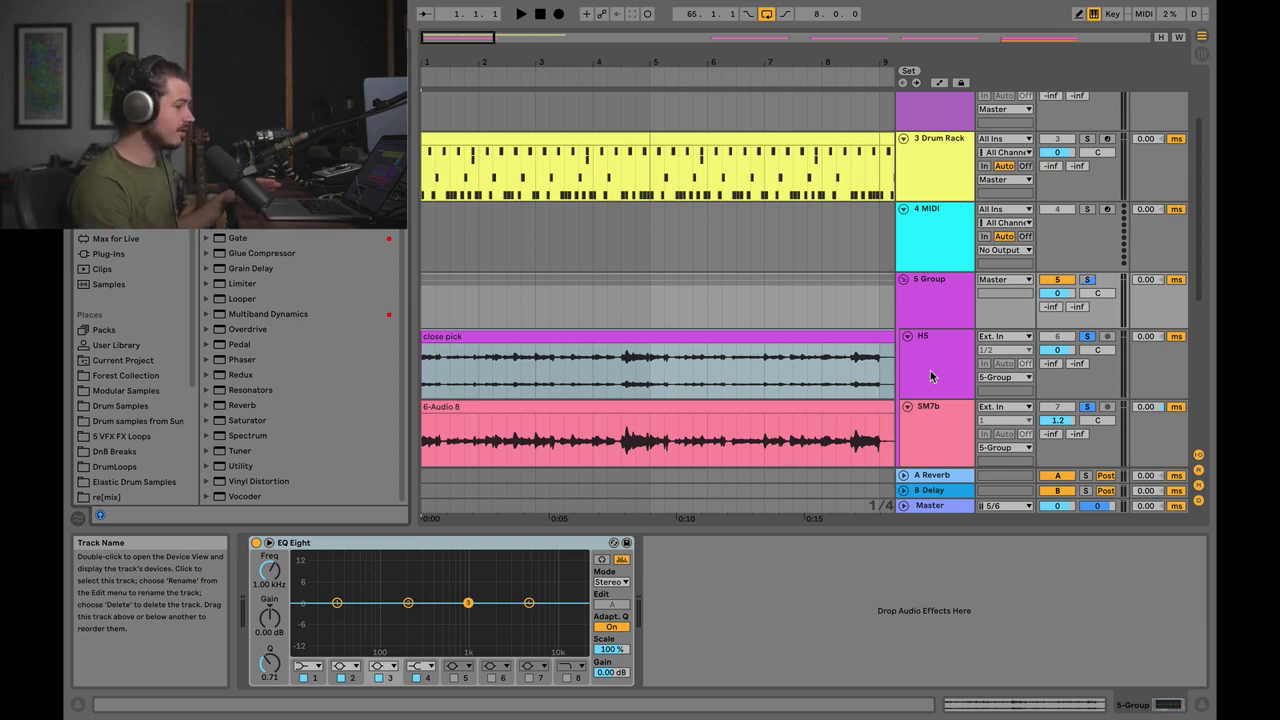
{"action": "left_click", "coordinate": [930, 376]}
{"action": "left_click", "coordinate": [942, 416]}
{"action": "left_click", "coordinate": [915, 364]}
{"action": "left_click", "coordinate": [953, 428]}
{"action": "left_click", "coordinate": [936, 371]}
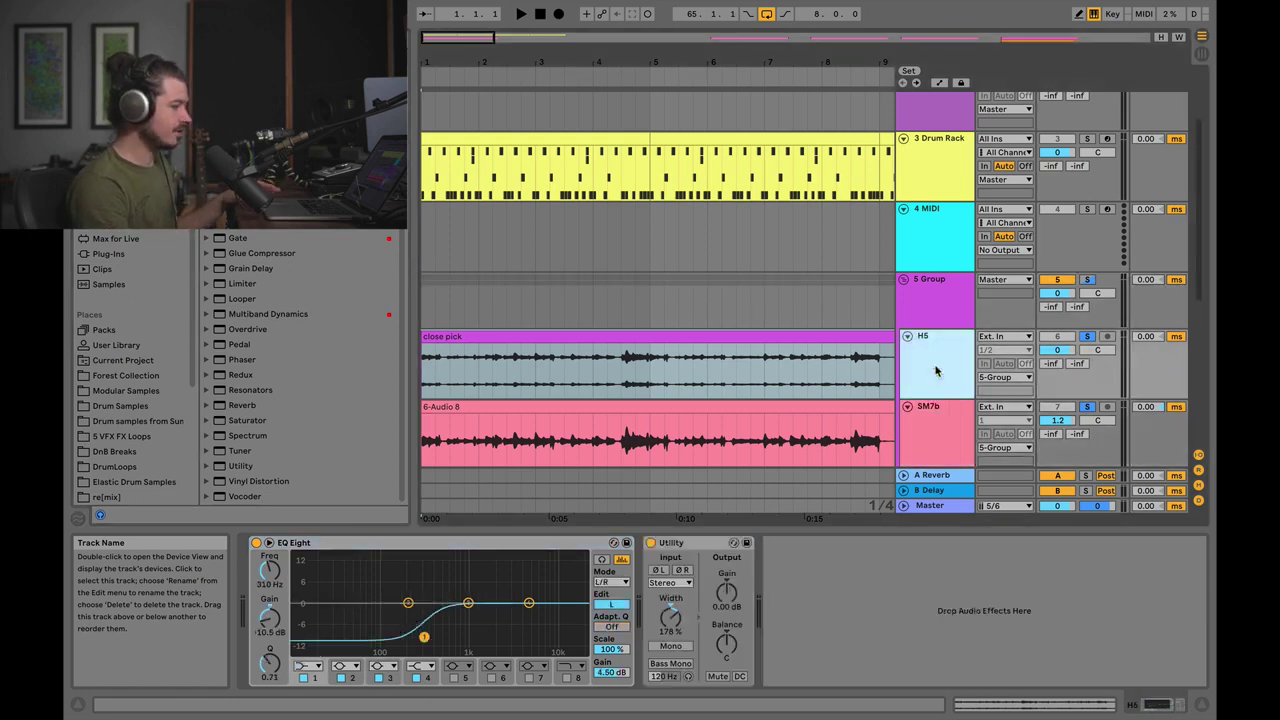
{"action": "left_click", "coordinate": [953, 421]}
{"action": "left_click", "coordinate": [930, 367]}
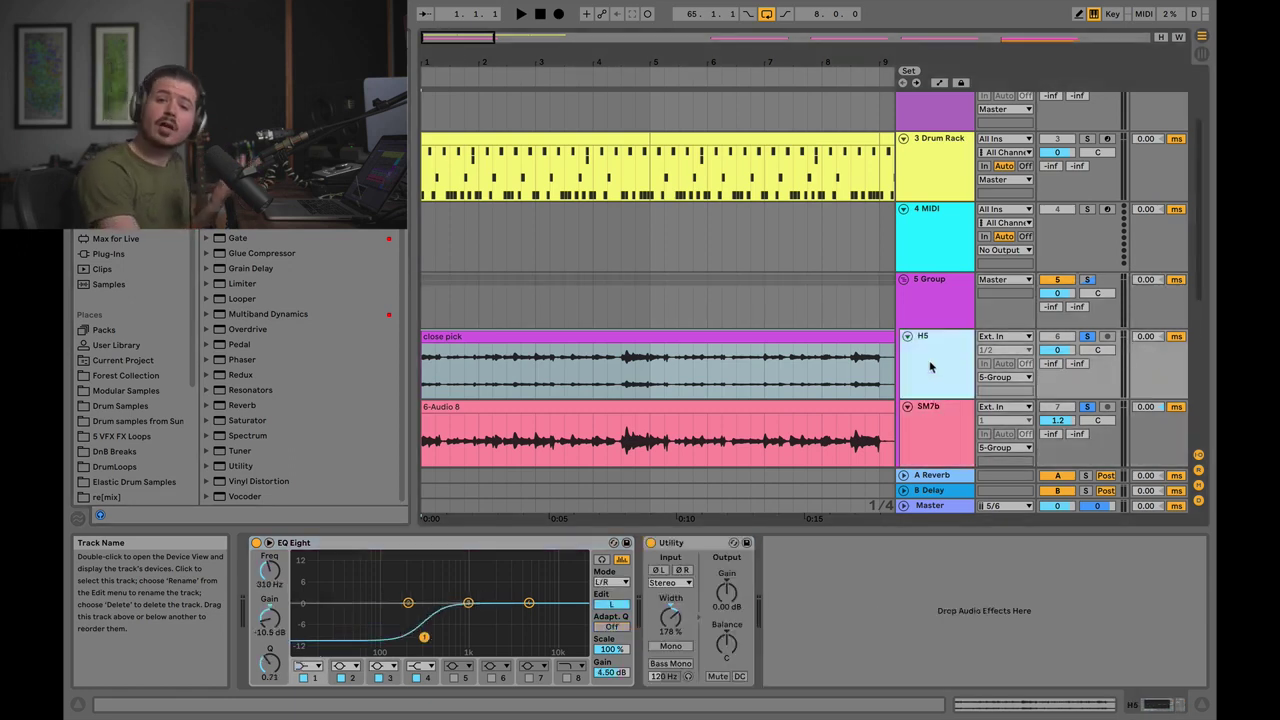
{"action": "left_click", "coordinate": [932, 289]}
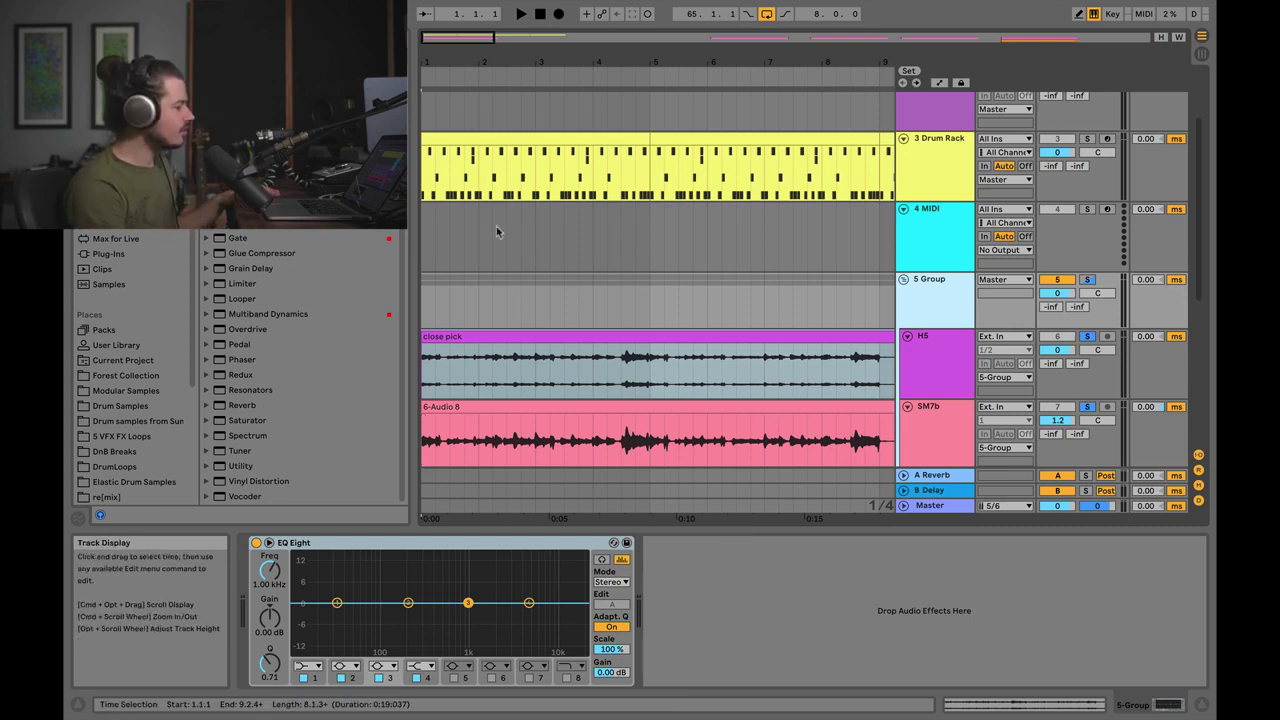
Unsolo the 5 Group track and play the full mix from the start of the arrangement
{"action": "left_click", "coordinate": [434, 233]}
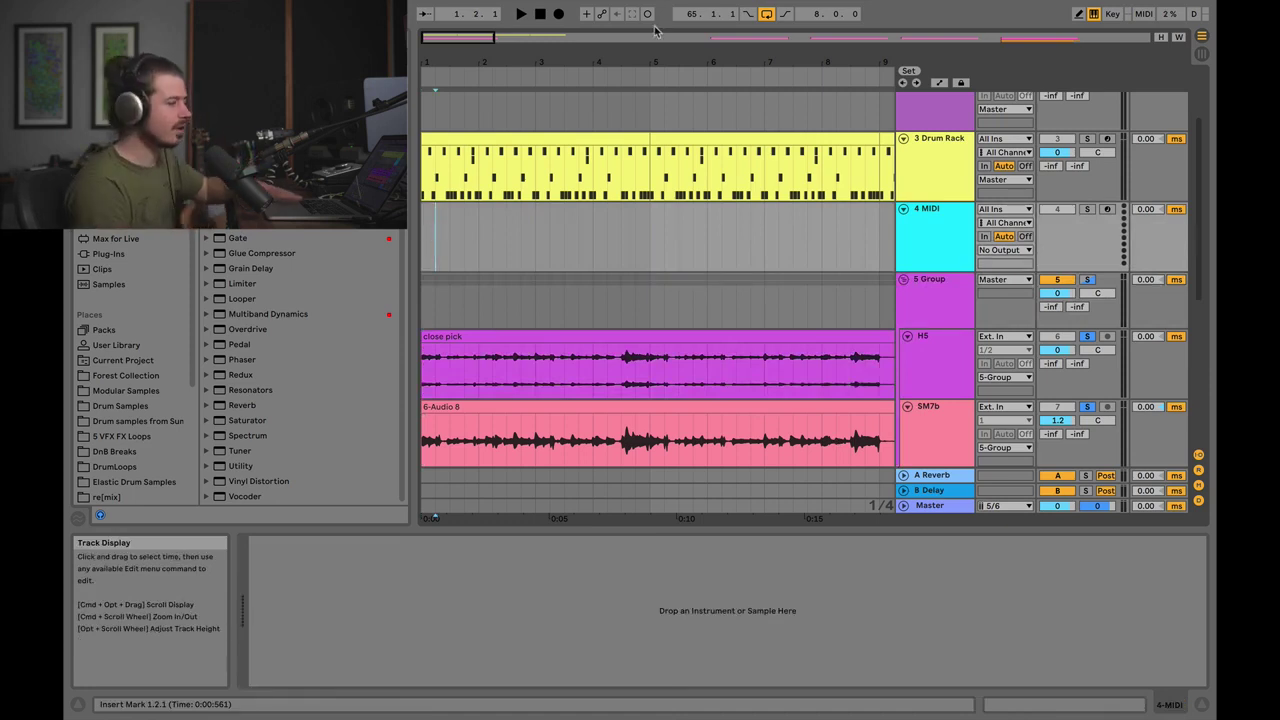
{"action": "left_click", "coordinate": [1087, 279]}
{"action": "left_click", "coordinate": [618, 314]}
{"action": "key", "text": "space"}
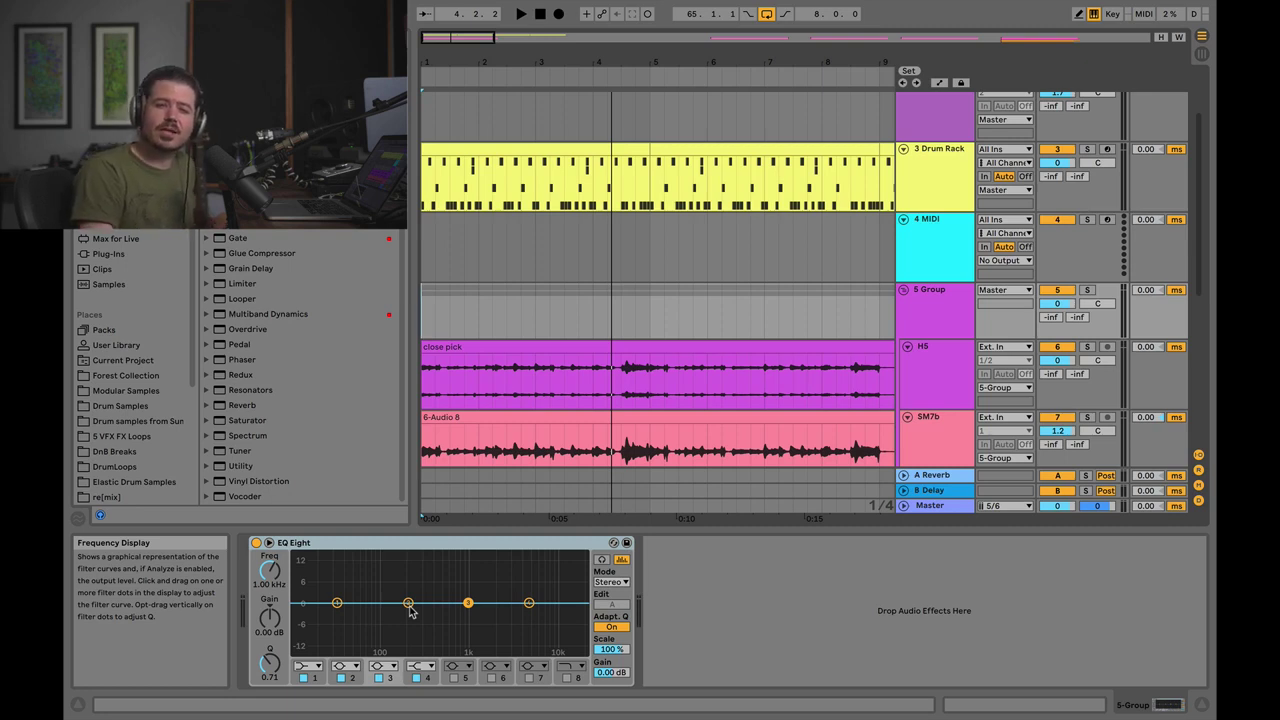
Cut band 2 of the group's EQ Eight by about 3.84 dB at 267 Hz and listen to the mix
{"action": "mouse_move", "coordinate": [408, 604]}
{"action": "left_mouse_down"}
{"action": "mouse_move", "coordinate": [397, 605]}
{"action": "mouse_move", "coordinate": [417, 583]}
{"action": "mouse_move", "coordinate": [421, 618]}
{"action": "left_mouse_up"}
{"action": "key", "text": "space"}
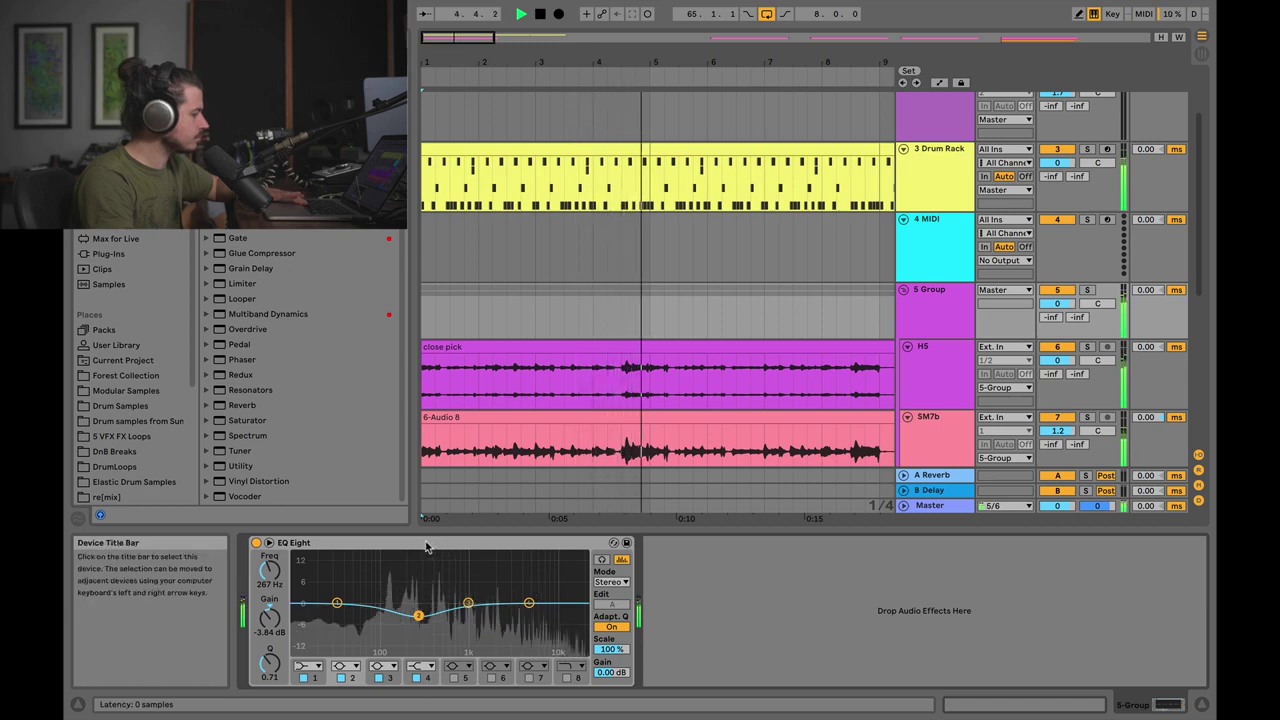
{"action": "key", "text": "space"}
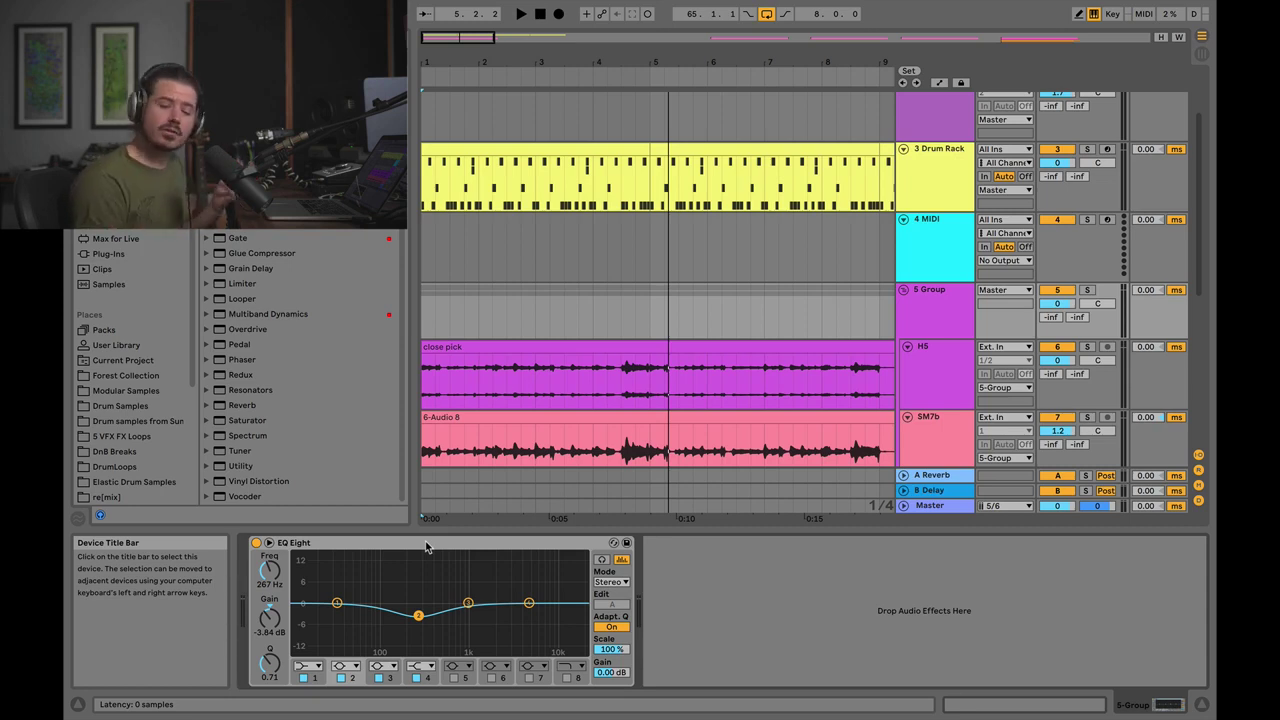
Add a Glue Compressor after the group's EQ Eight and lower its threshold to -18.4 dB during playback
{"action": "left_click_drag", "start_coordinate": [224, 255], "coordinate": [775, 585]}
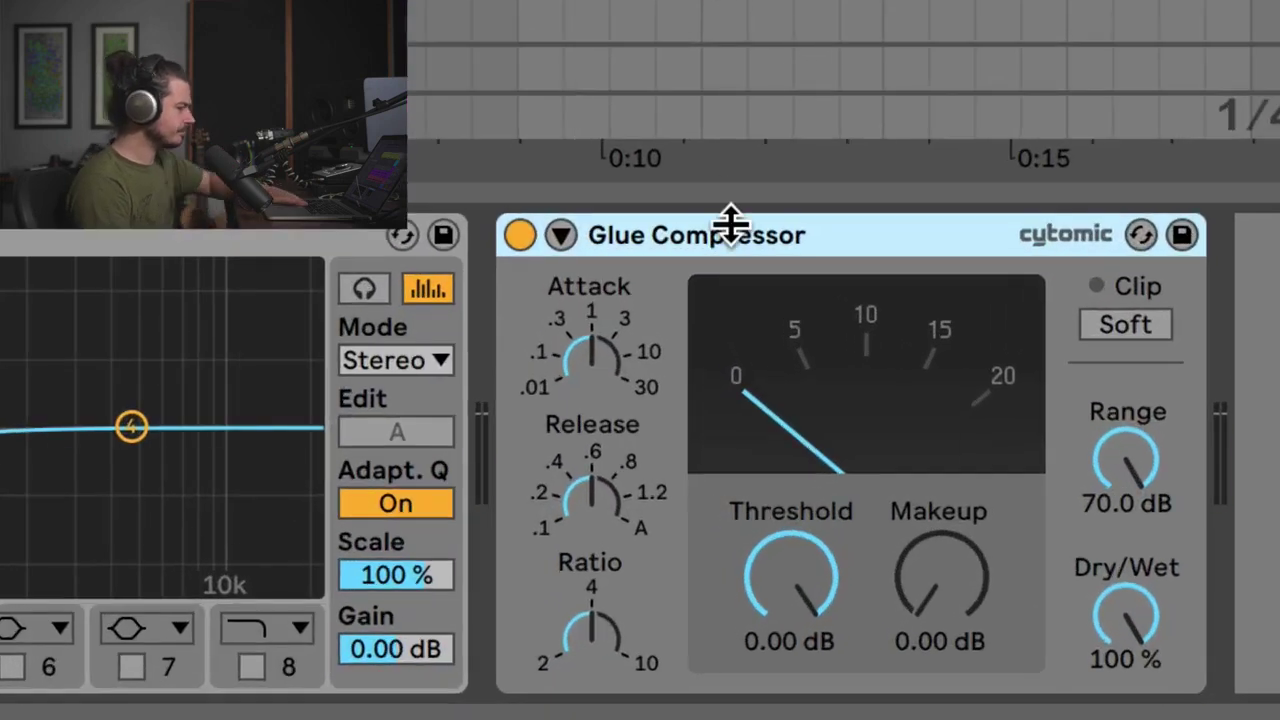
{"action": "key", "text": "space"}
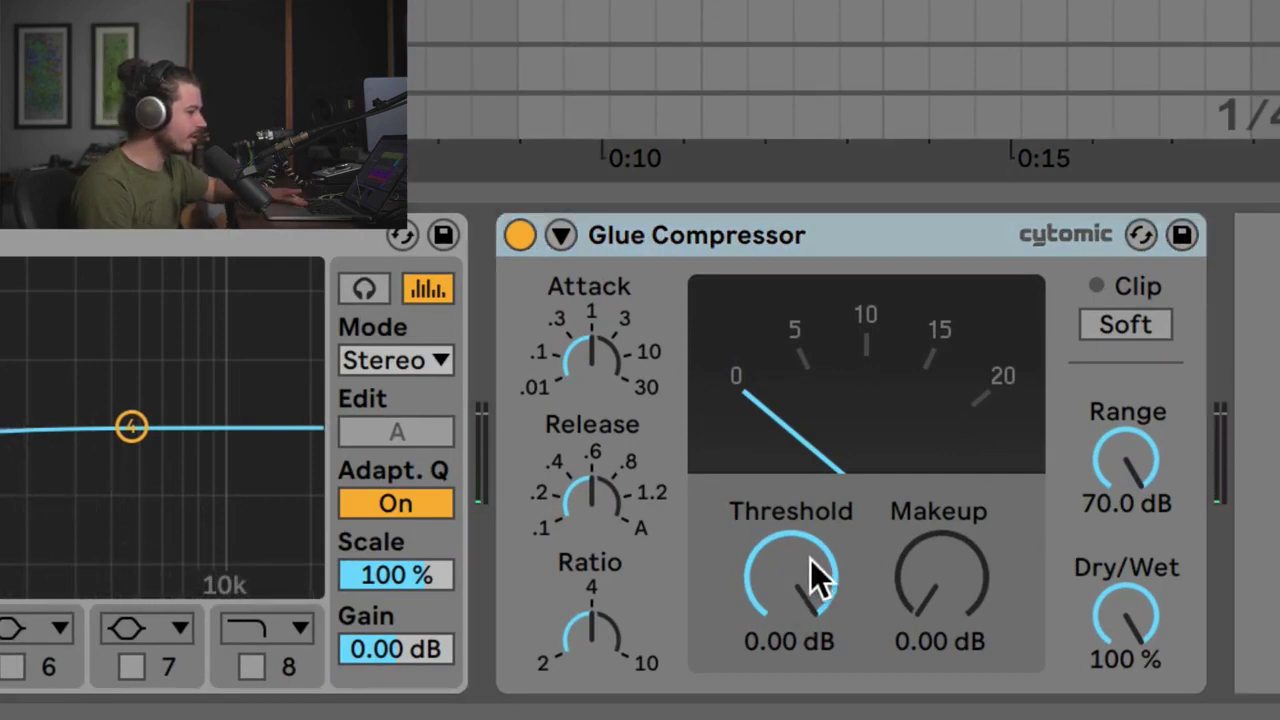
{"action": "left_click_drag", "start_coordinate": [814, 571], "coordinate": [814, 685]}
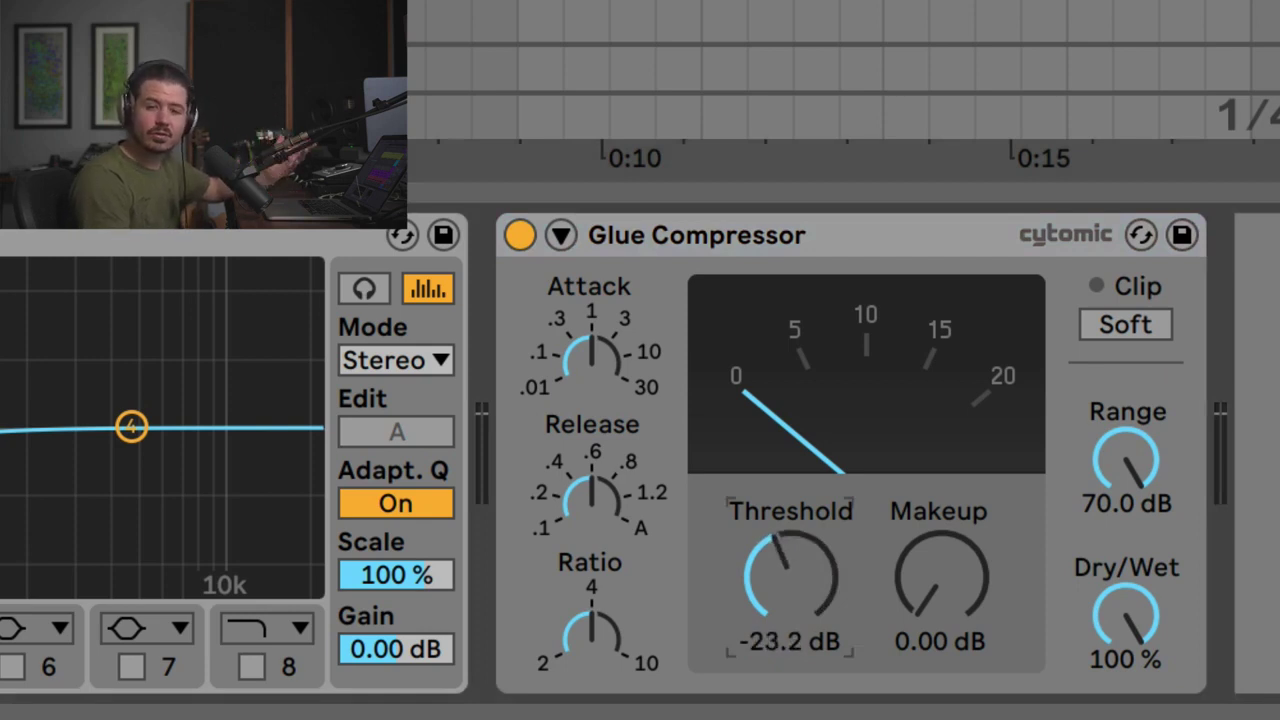
{"action": "mouse_move", "coordinate": [814, 685]}
{"action": "left_mouse_down"}
{"action": "mouse_move", "coordinate": [814, 653]}
{"action": "mouse_move", "coordinate": [814, 696]}
{"action": "mouse_move", "coordinate": [814, 667]}
{"action": "left_mouse_up"}
{"action": "key", "text": "space"}
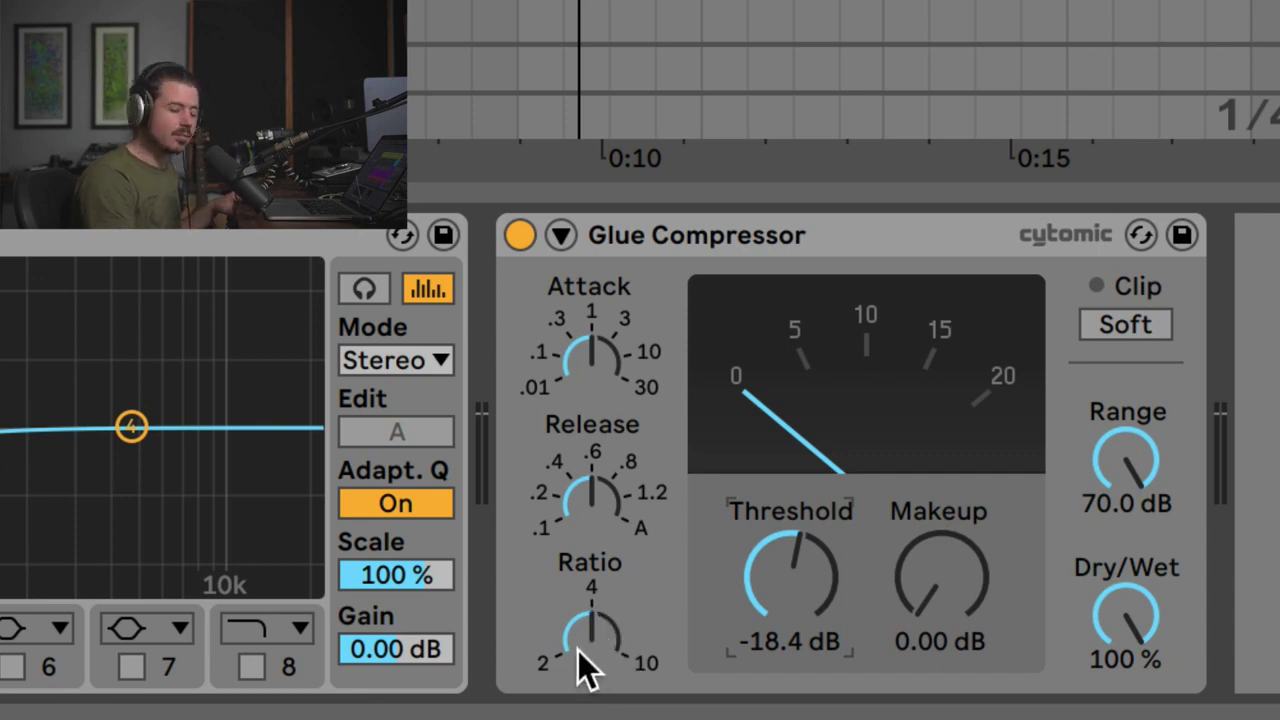
Set the Glue Compressor's ratio to 2, threshold to -13.0 dB and makeup gain to 3.33 dB
{"action": "left_click_drag", "start_coordinate": [578, 655], "coordinate": [571, 686]}
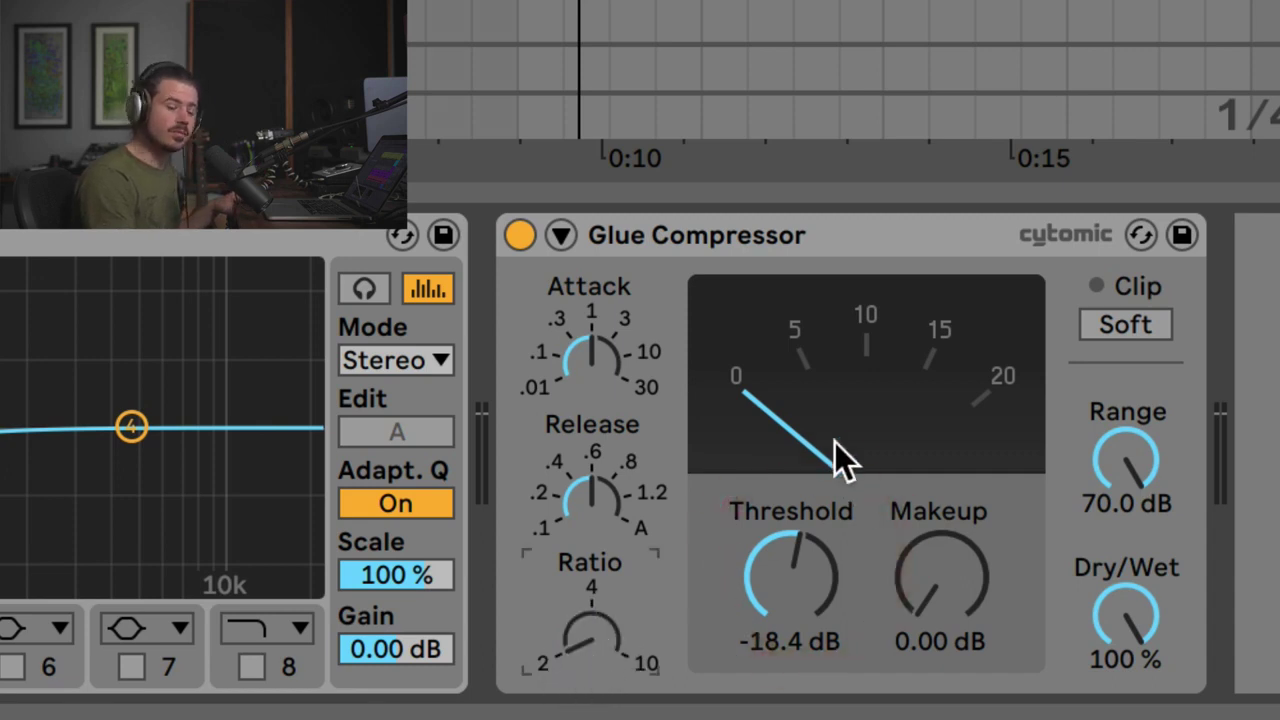
{"action": "key", "text": "space"}
{"action": "left_click", "coordinate": [782, 580]}
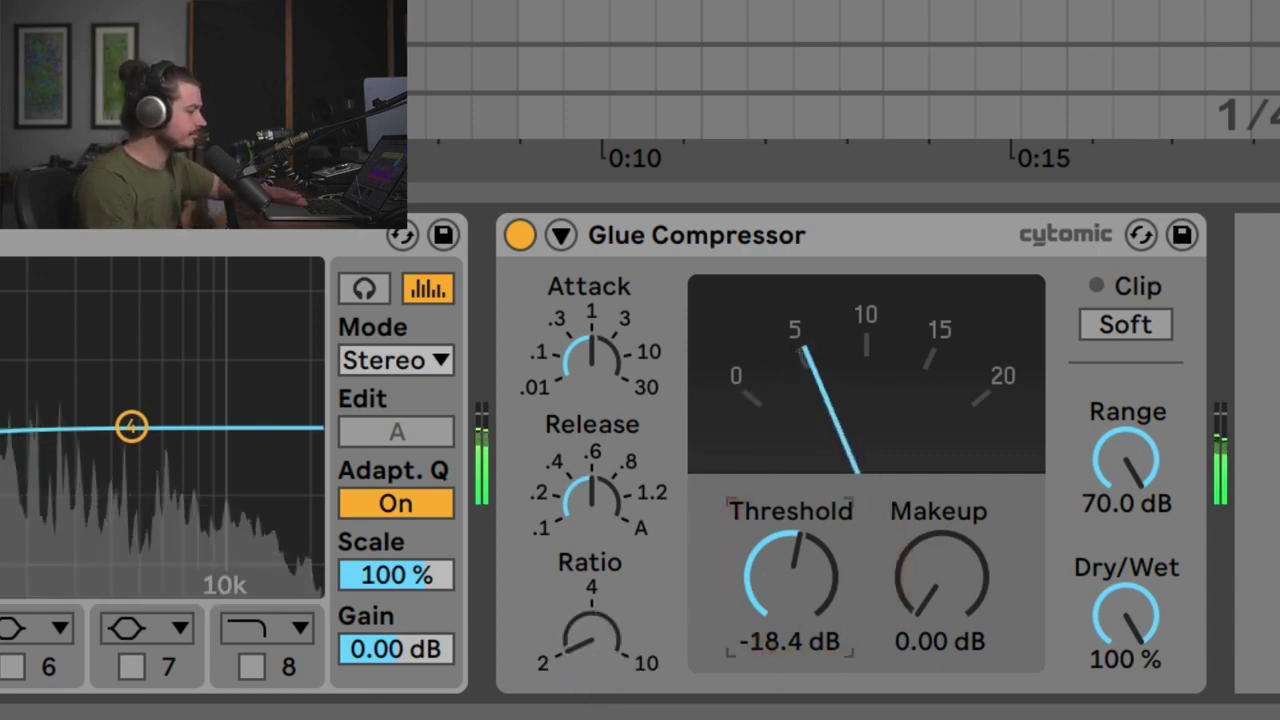
{"action": "left_click_drag", "start_coordinate": [785, 580], "coordinate": [785, 551]}
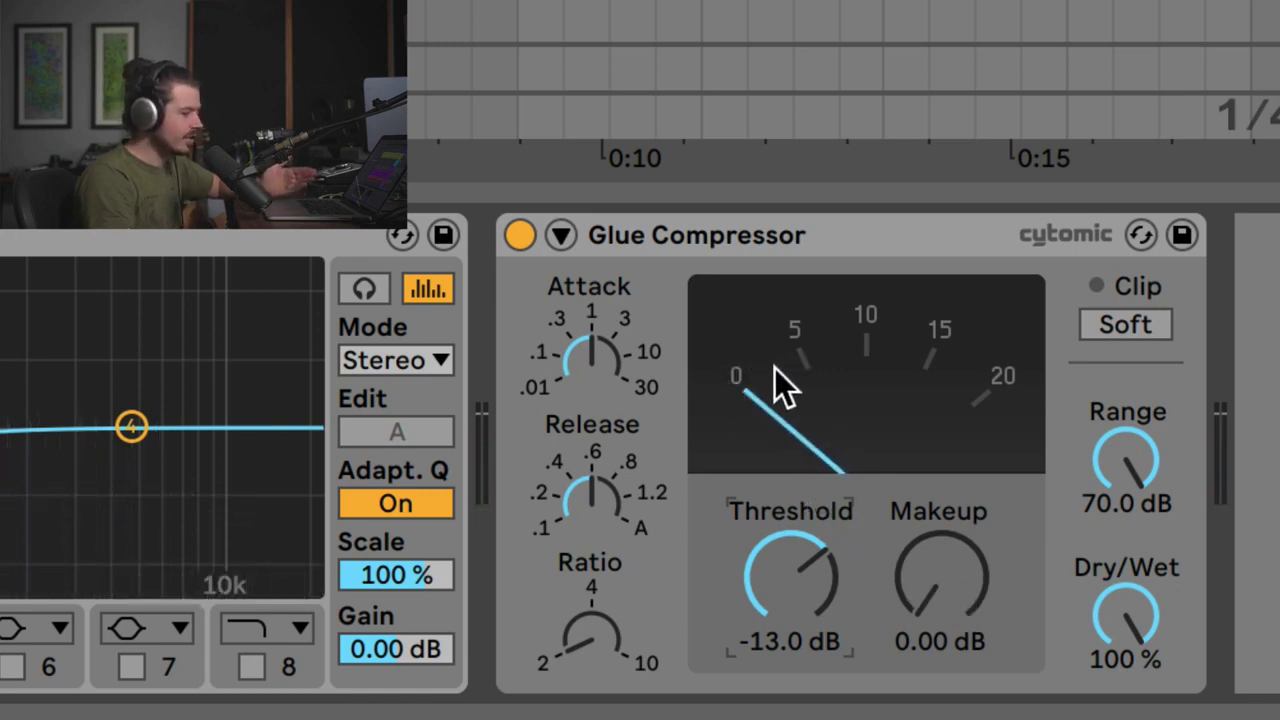
{"action": "left_click_drag", "start_coordinate": [938, 572], "coordinate": [730, 425]}
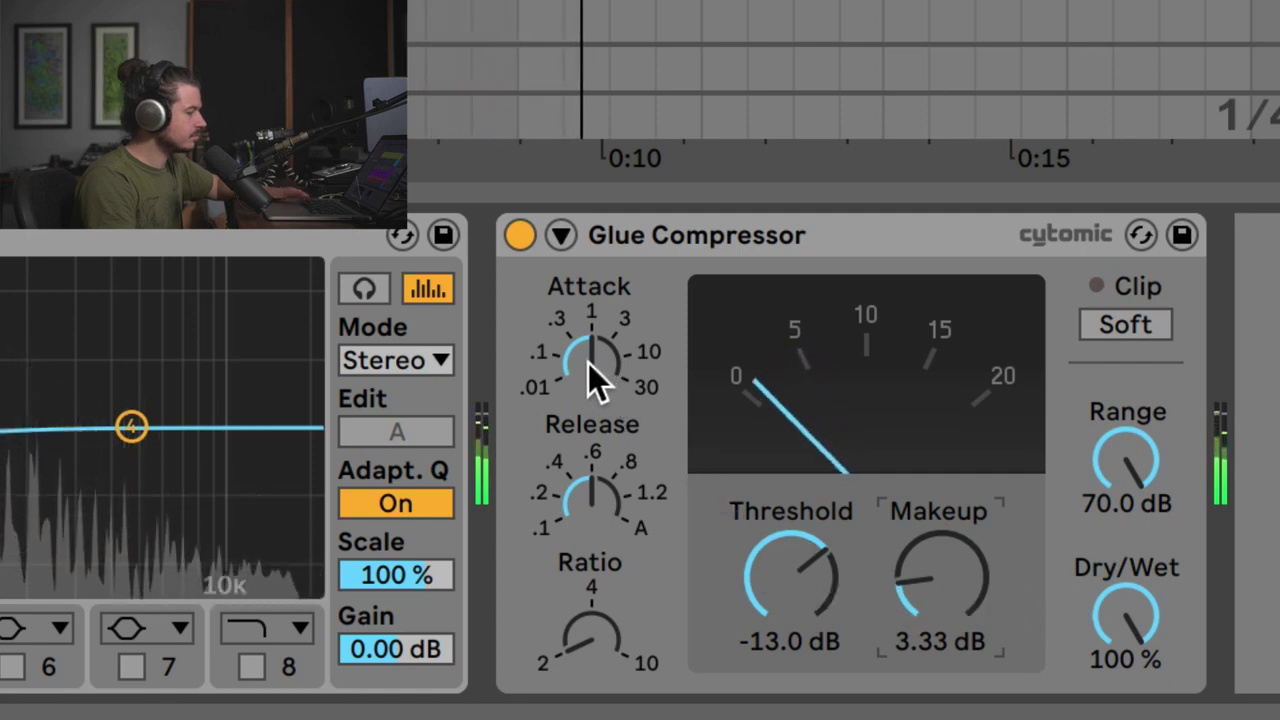
Set the Glue Compressor's attack to 3 and check the compression during playback
{"action": "left_click_drag", "start_coordinate": [590, 368], "coordinate": [590, 330]}
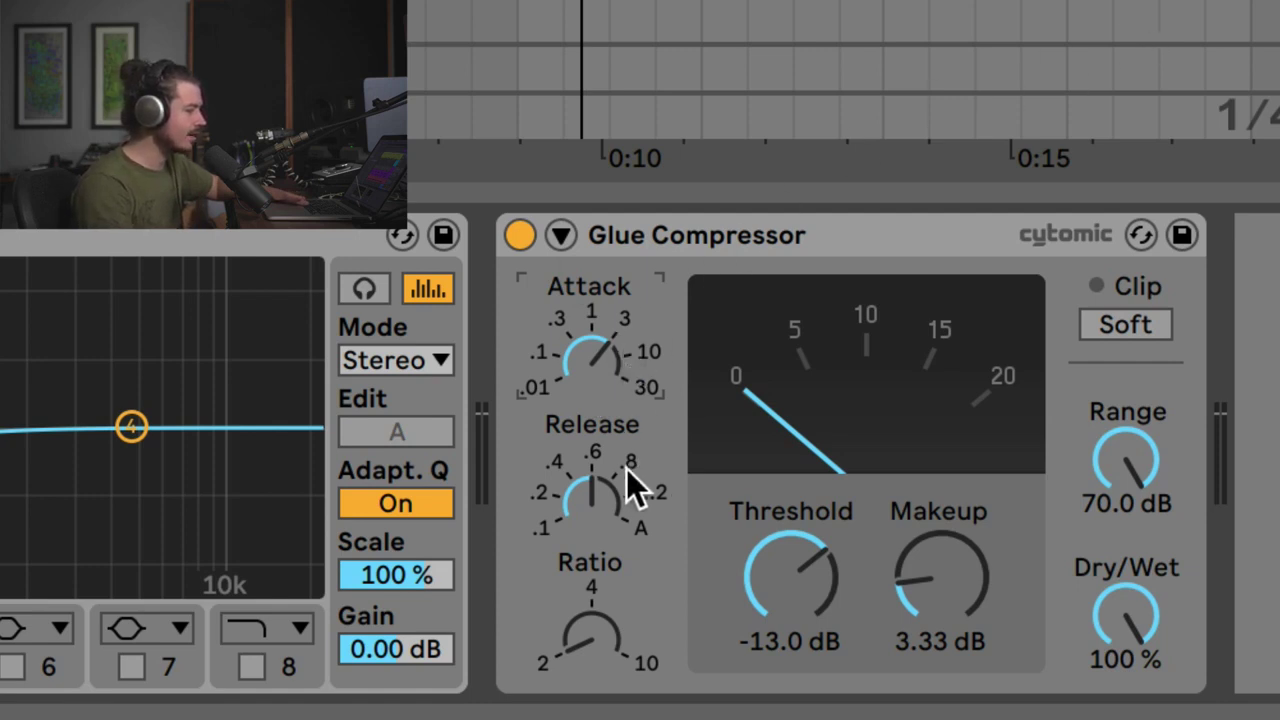
{"action": "key", "text": "space"}
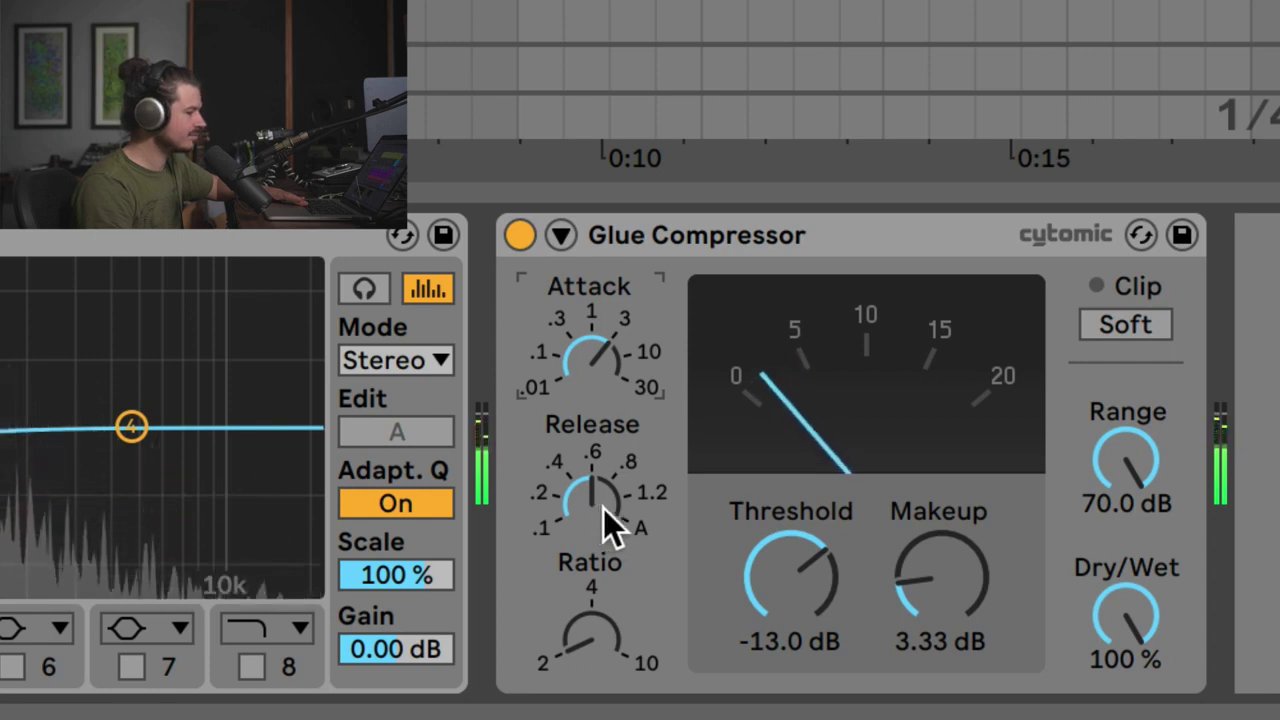
{"action": "key", "text": "space"}
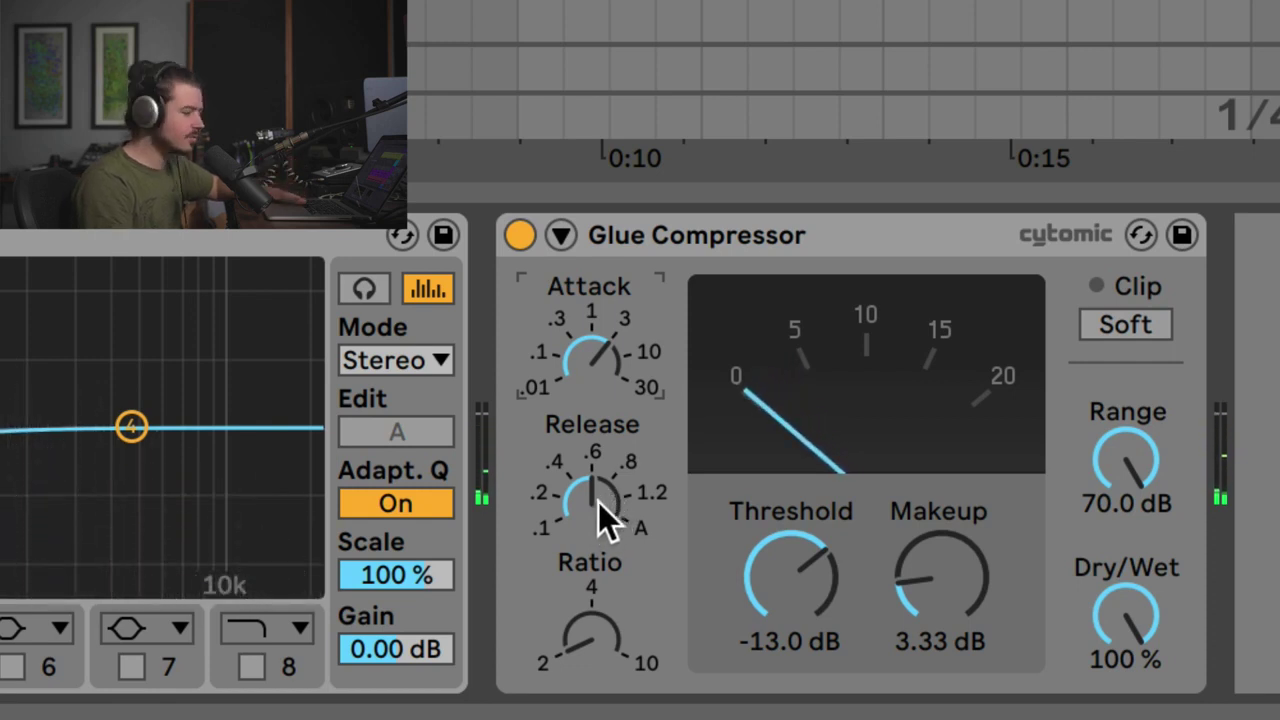
Try the automatic release (A) on the Glue Compressor, set the release to .8 instead, and play the mix
{"action": "left_click", "coordinate": [593, 496]}
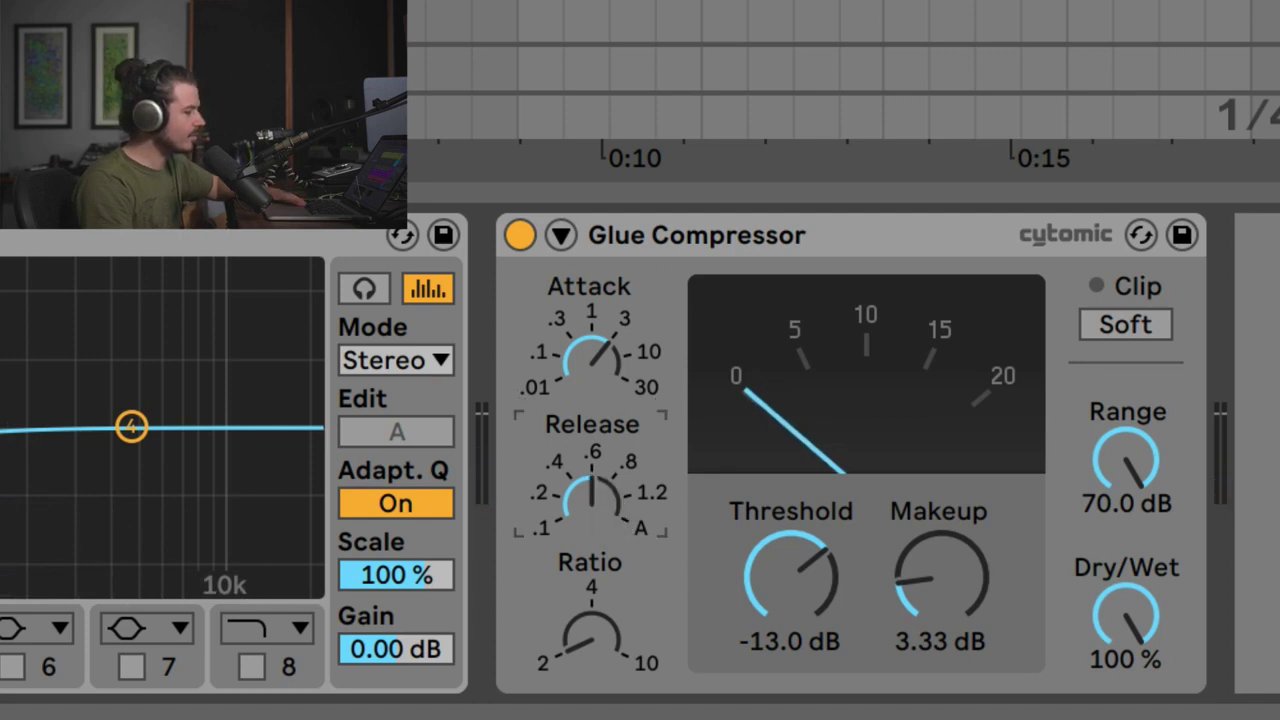
{"action": "left_click_drag", "start_coordinate": [596, 498], "coordinate": [596, 472]}
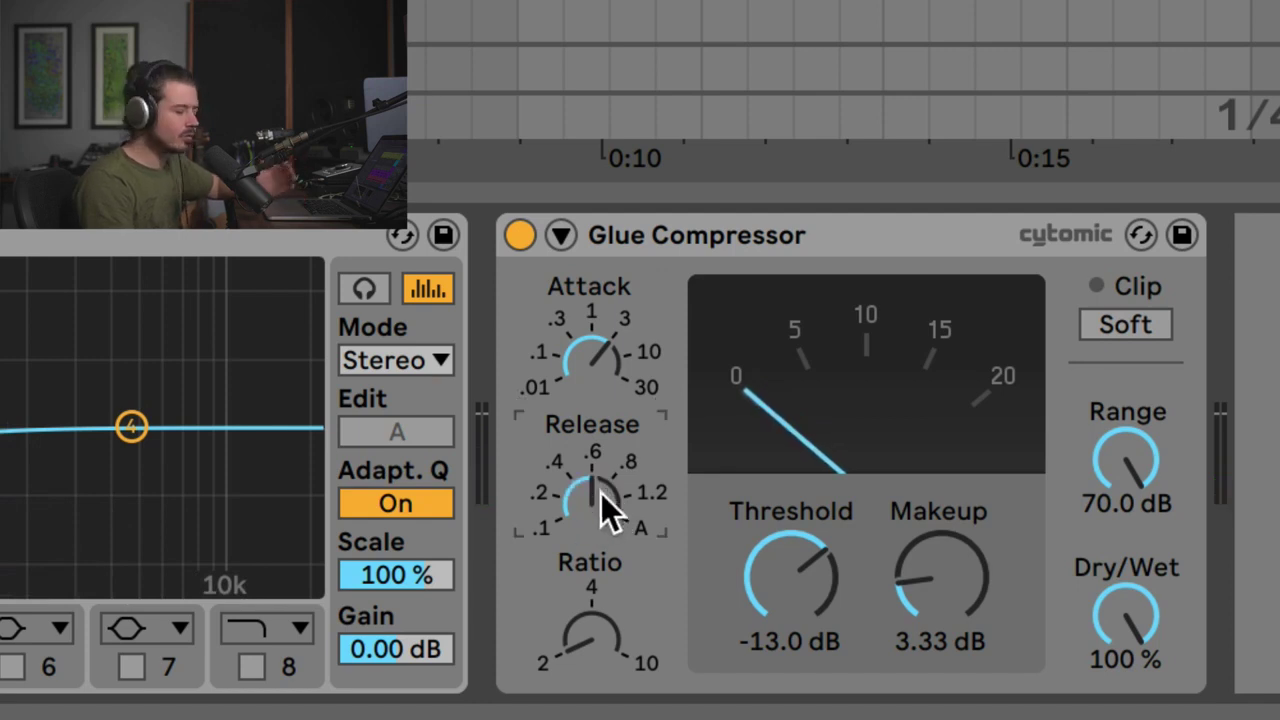
{"action": "scroll", "coordinate": [596, 498], "scroll_direction": "up", "scroll_amount": 5}
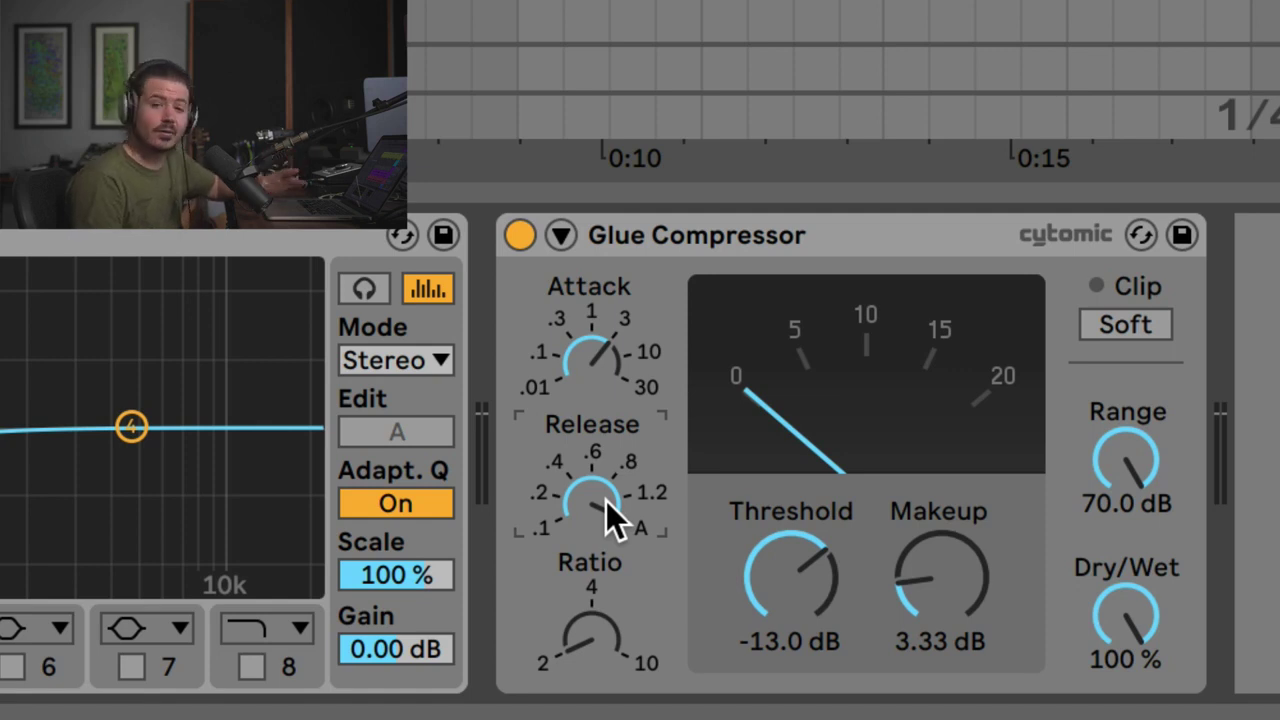
{"action": "key", "text": "space"}
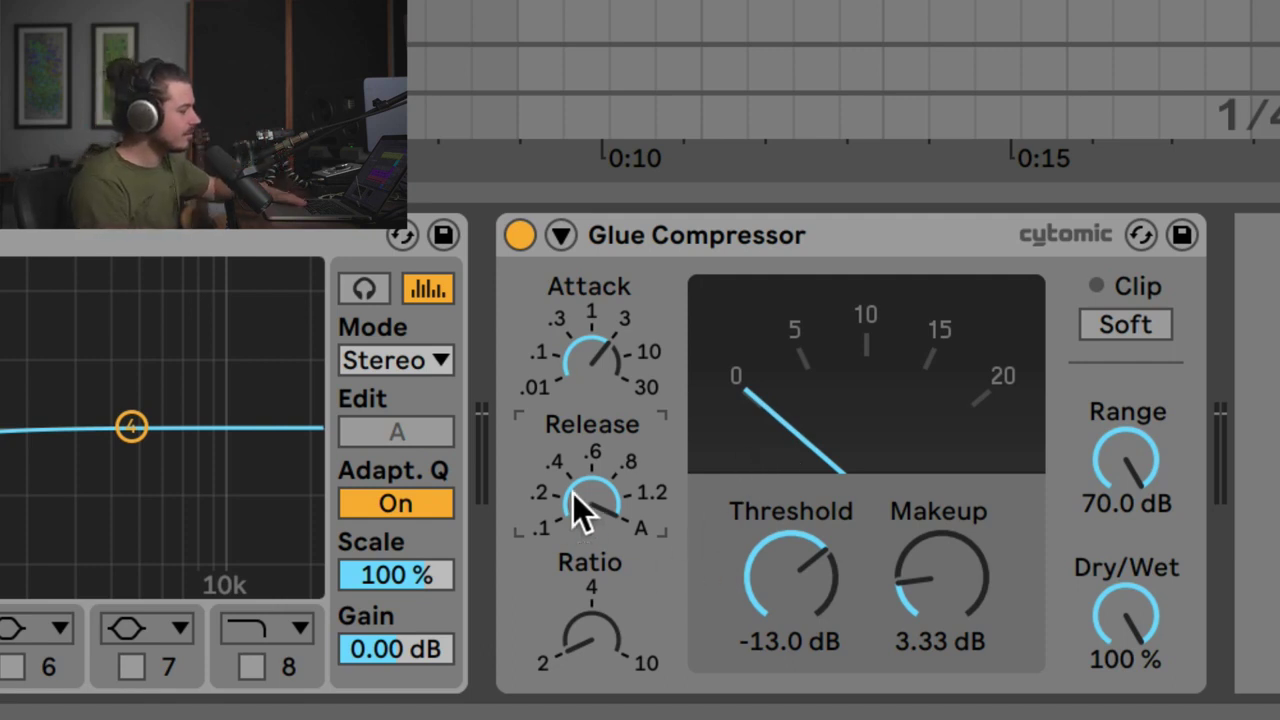
{"action": "left_click_drag", "start_coordinate": [594, 514], "coordinate": [594, 472]}
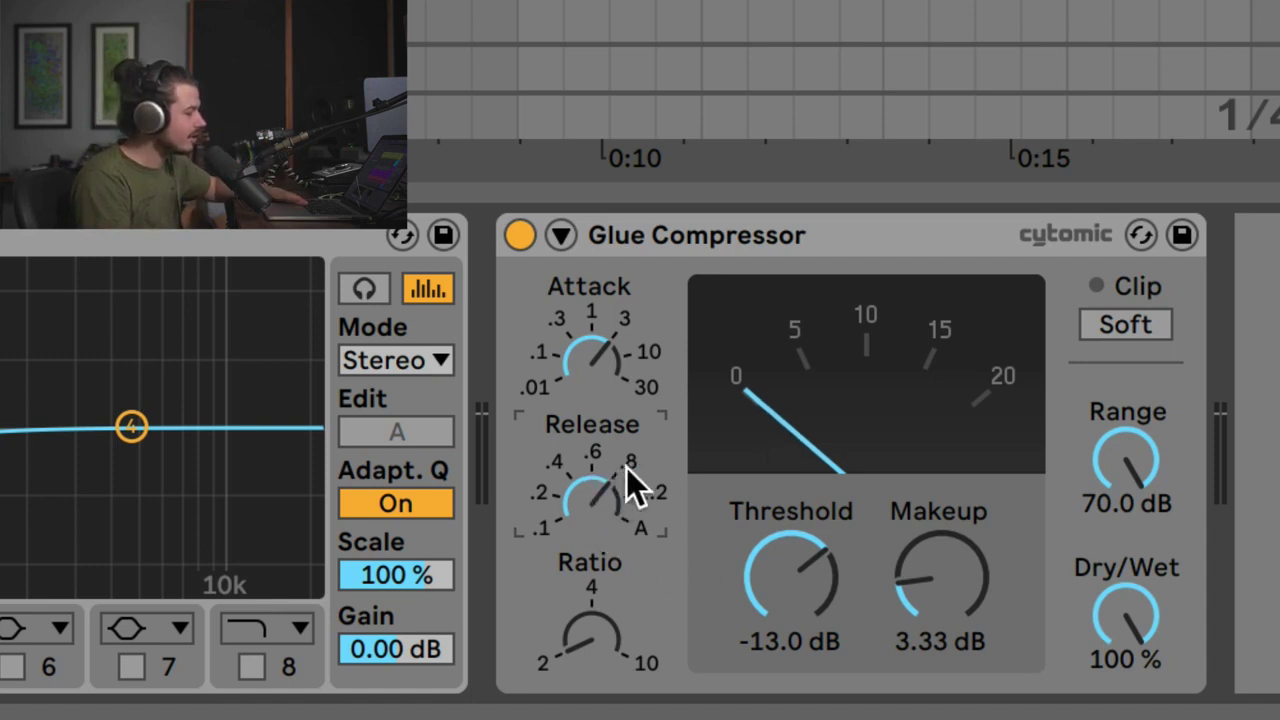
{"action": "key", "text": "space"}
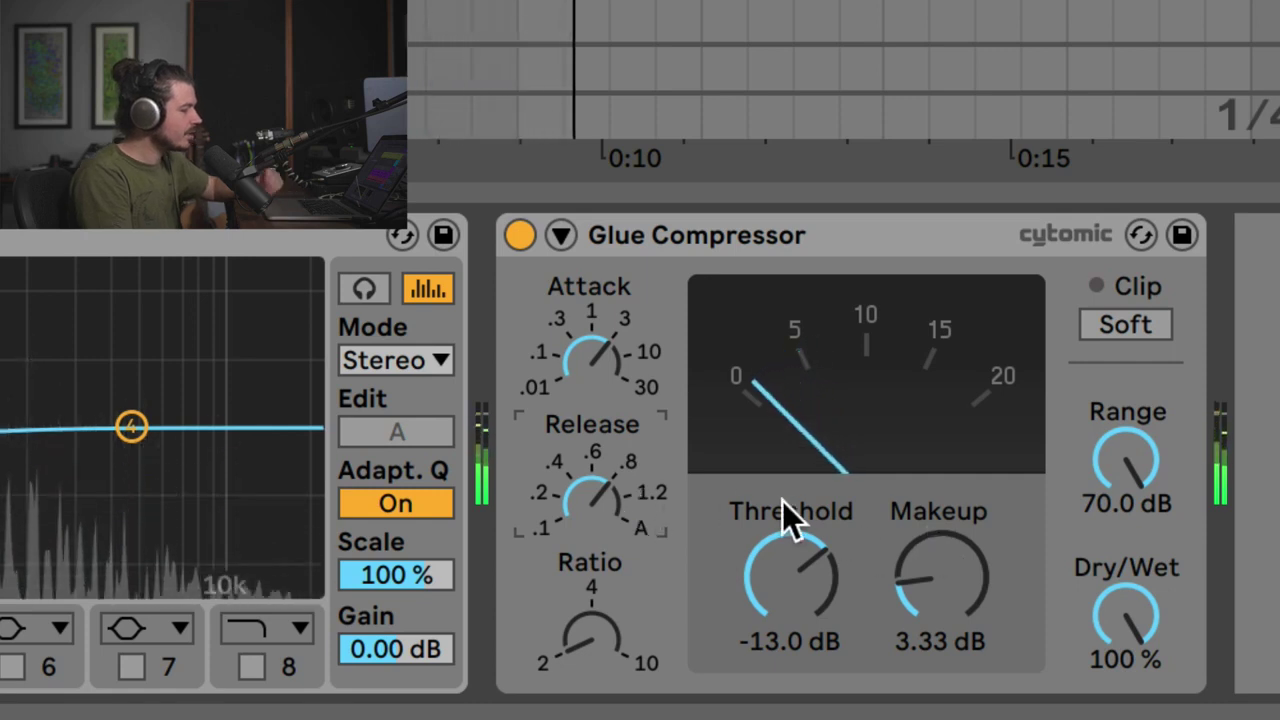
Listen to the Glue Compressor's effect on the mix and add an Overdrive after it
{"action": "left_click", "coordinate": [786, 232]}
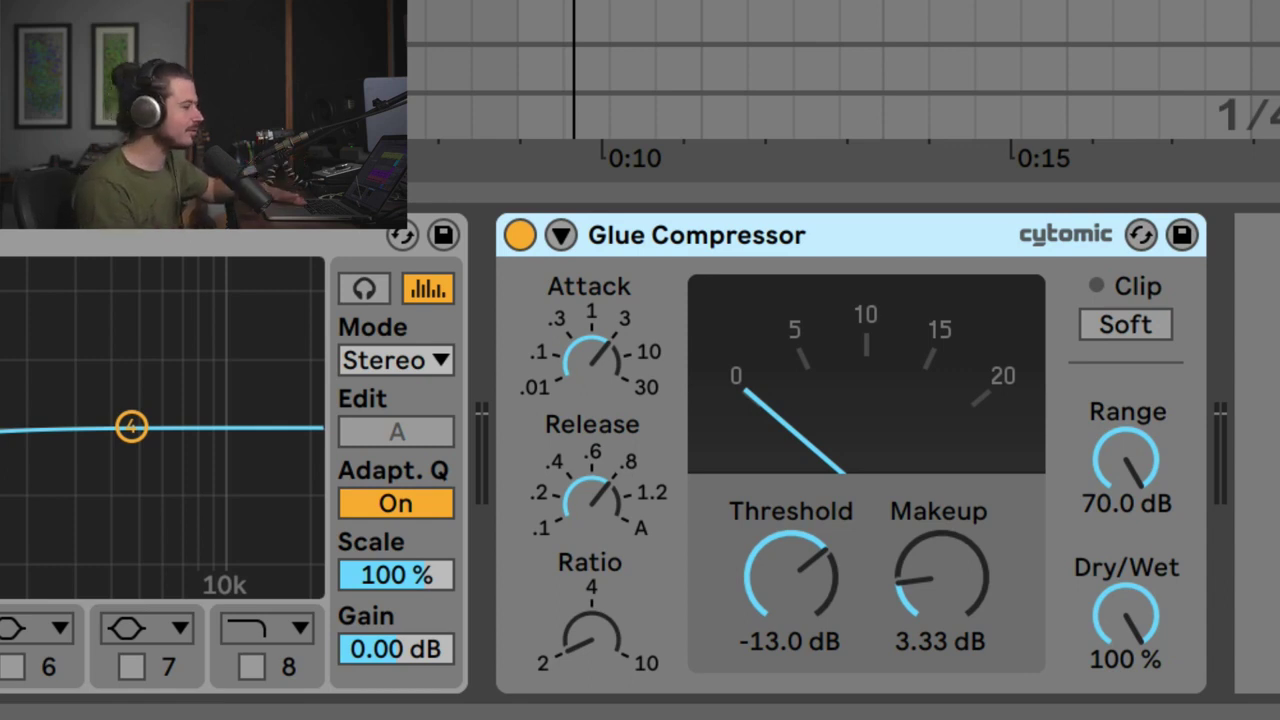
{"action": "key", "text": "space"}
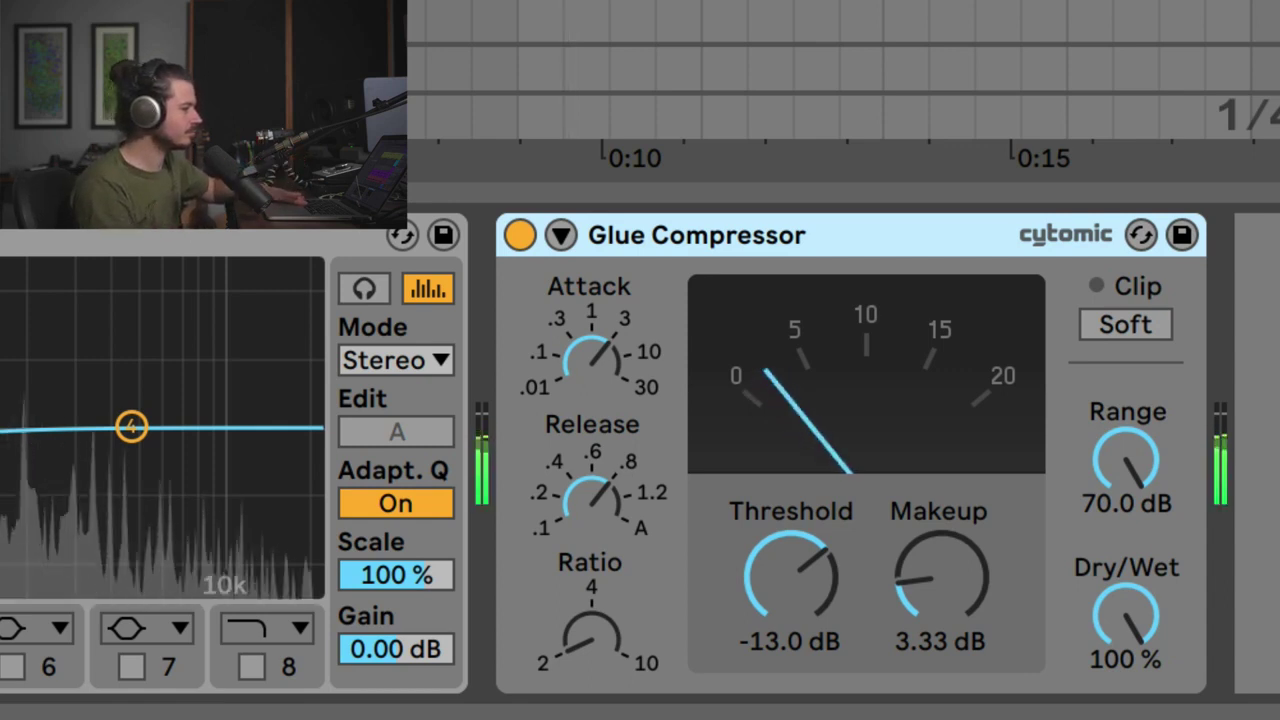
{"action": "key", "text": "space"}
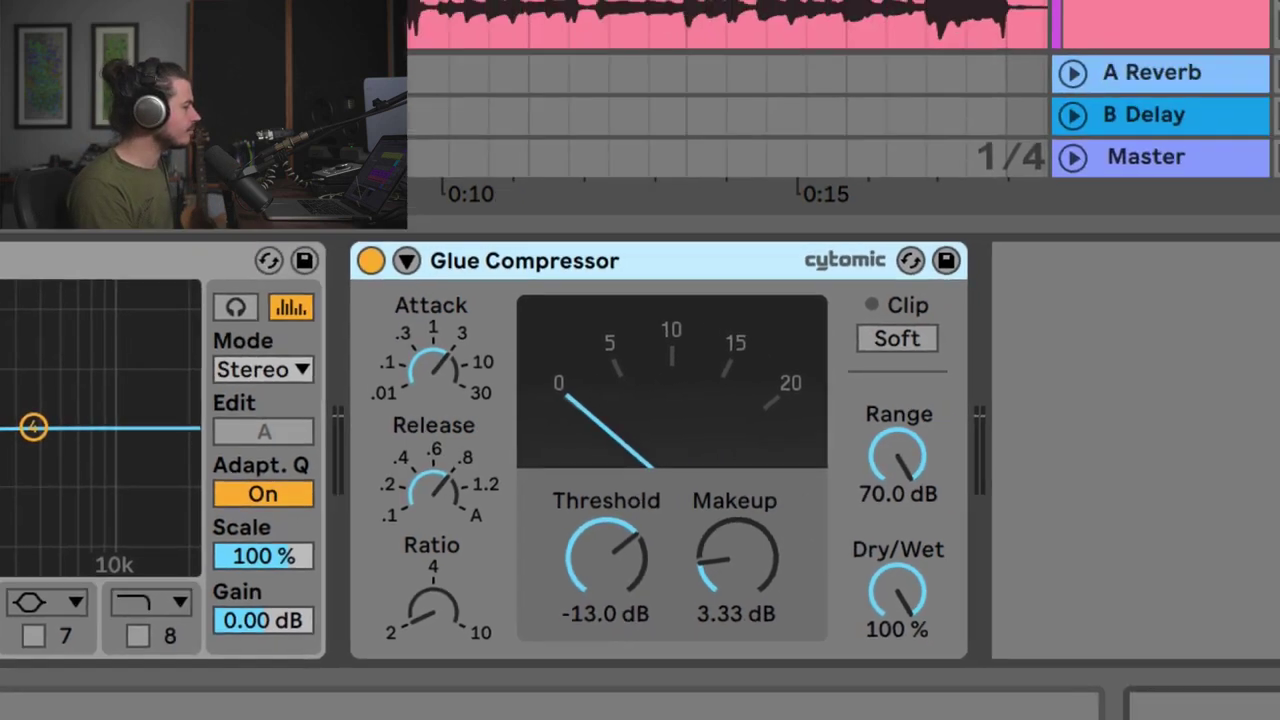
{"action": "left_click_drag", "start_coordinate": [554, 106], "coordinate": [990, 321]}
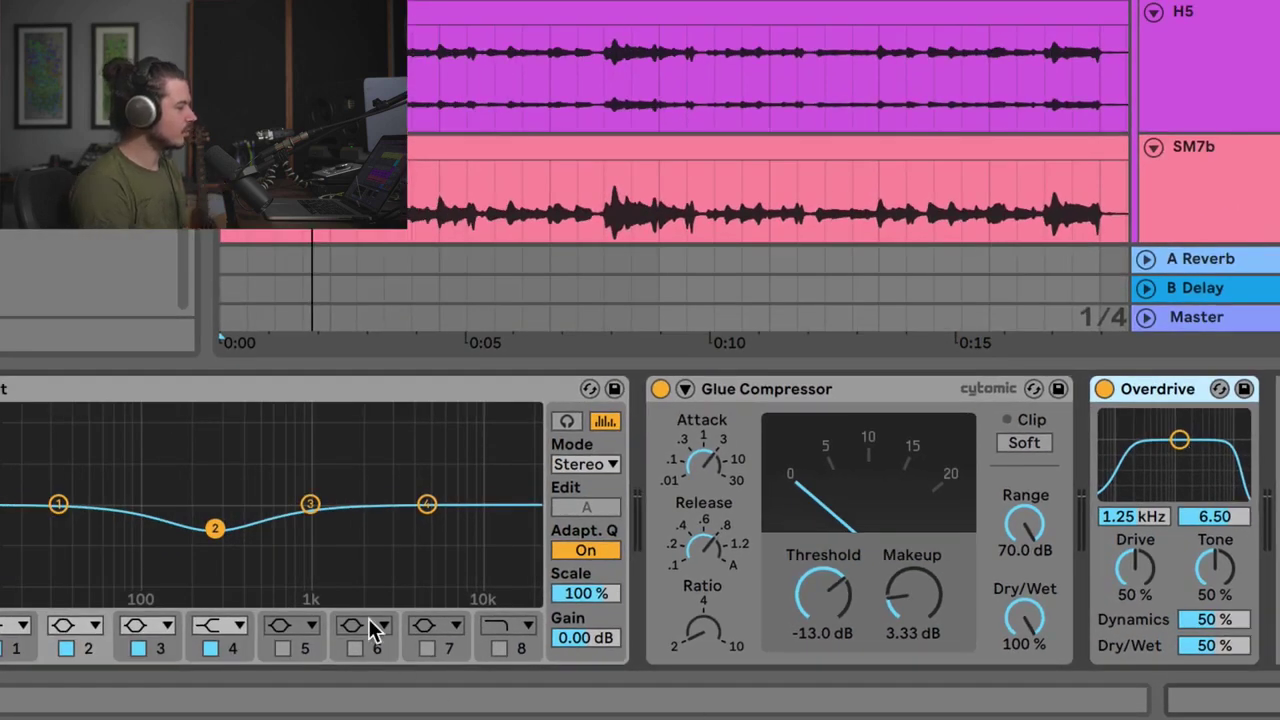
Try a high-frequency bell boost with band 4 of the group's EQ Eight, and disable that band
{"action": "left_click_drag", "start_coordinate": [428, 505], "coordinate": [480, 481]}
{"action": "left_click", "coordinate": [217, 625]}
{"action": "left_click", "coordinate": [220, 516]}
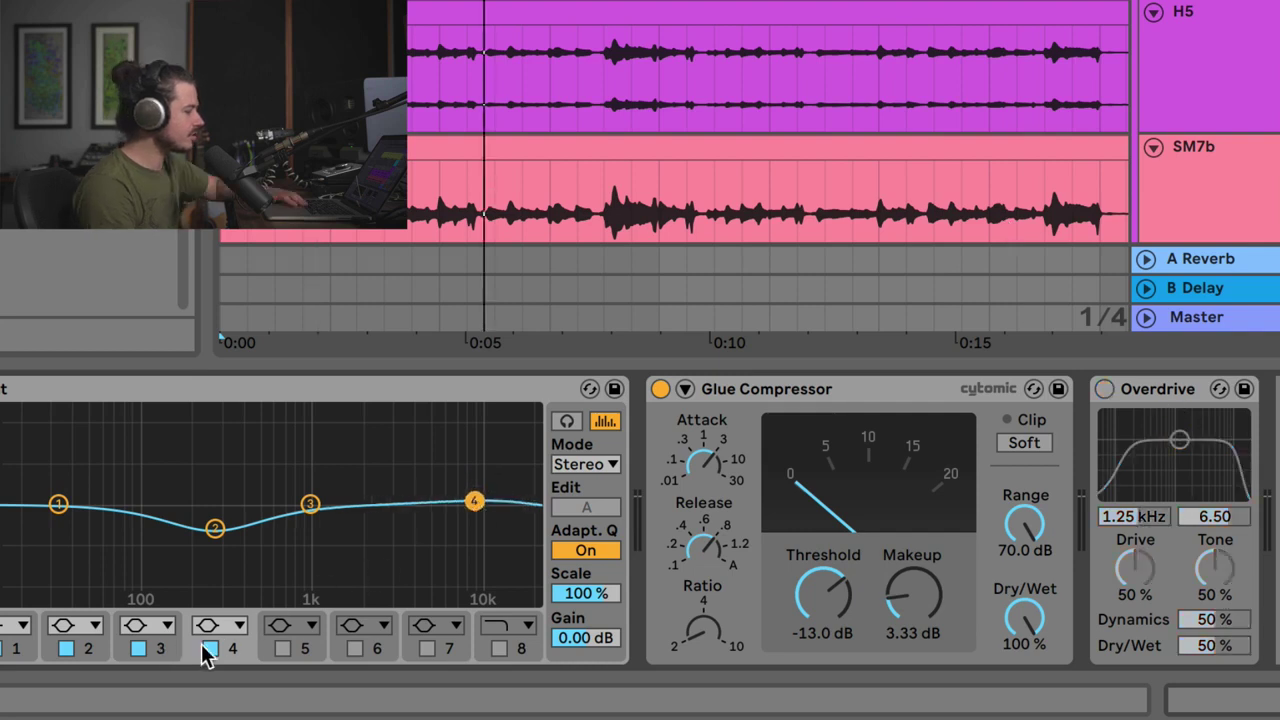
{"action": "left_click", "coordinate": [209, 648]}
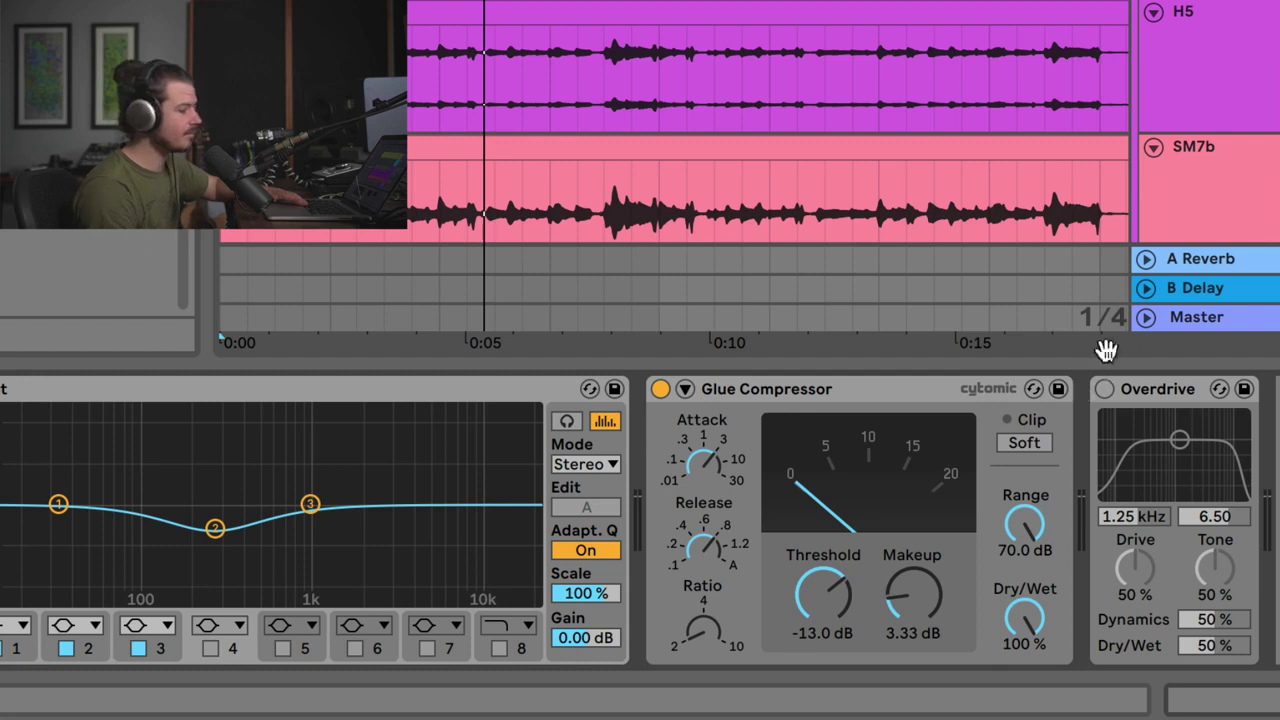
Enable the Overdrive and set its filter frequency to 4.71 kHz and its bandwidth to 5.99
{"action": "left_click", "coordinate": [1104, 388]}
{"action": "left_click_drag", "start_coordinate": [1180, 440], "coordinate": [1208, 444]}
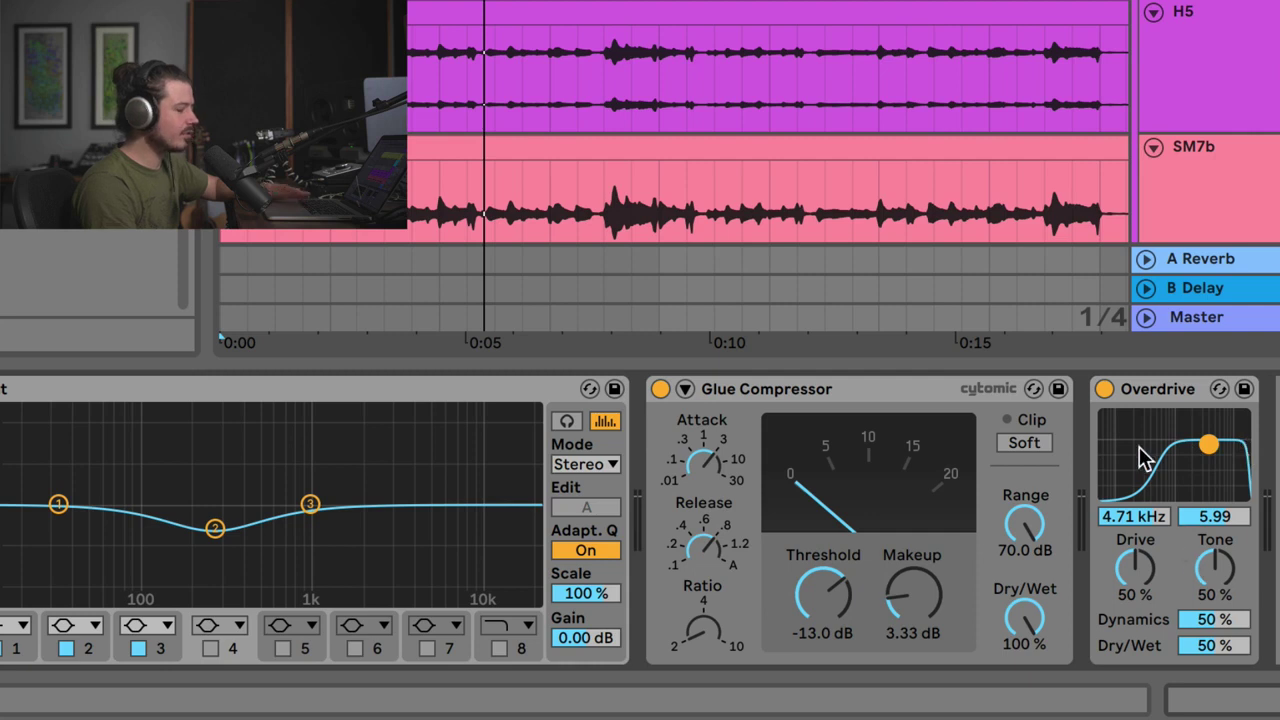
Raise the Overdrive's Dry/Wet to 8 % while playing the guitars, switching the device off and on to compare
{"action": "key", "text": "space"}
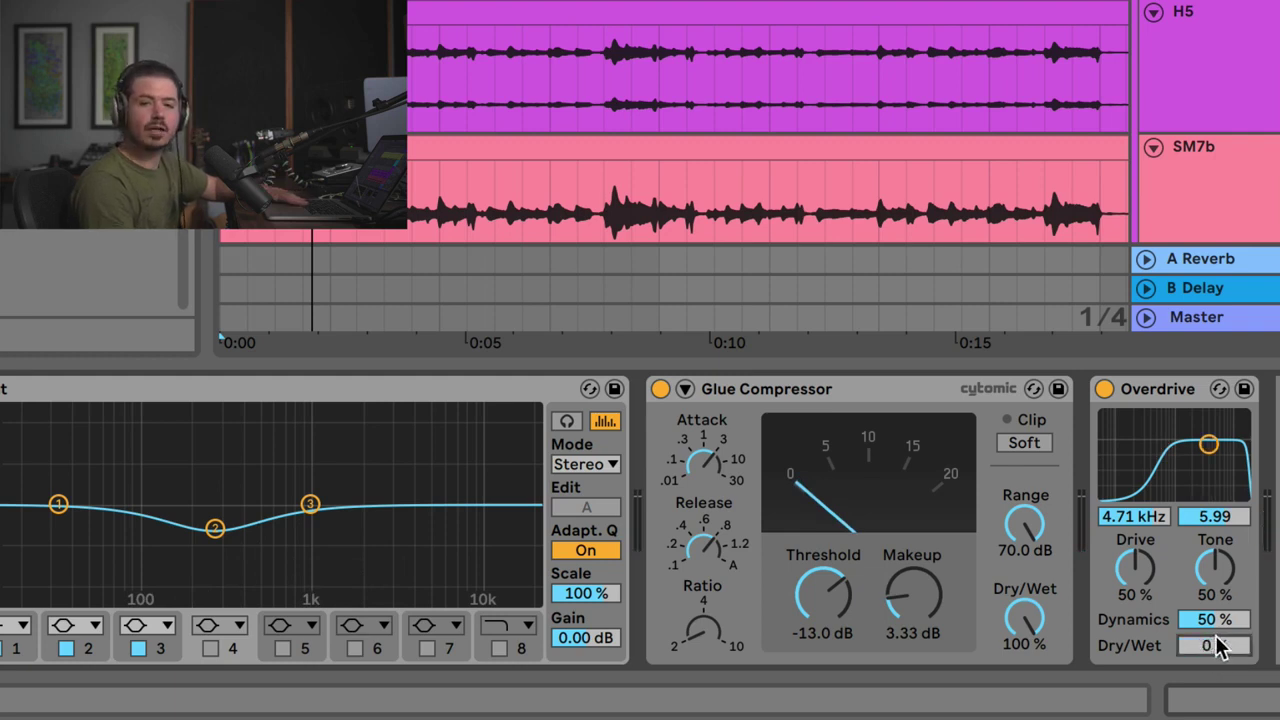
{"action": "left_click", "coordinate": [1107, 391]}
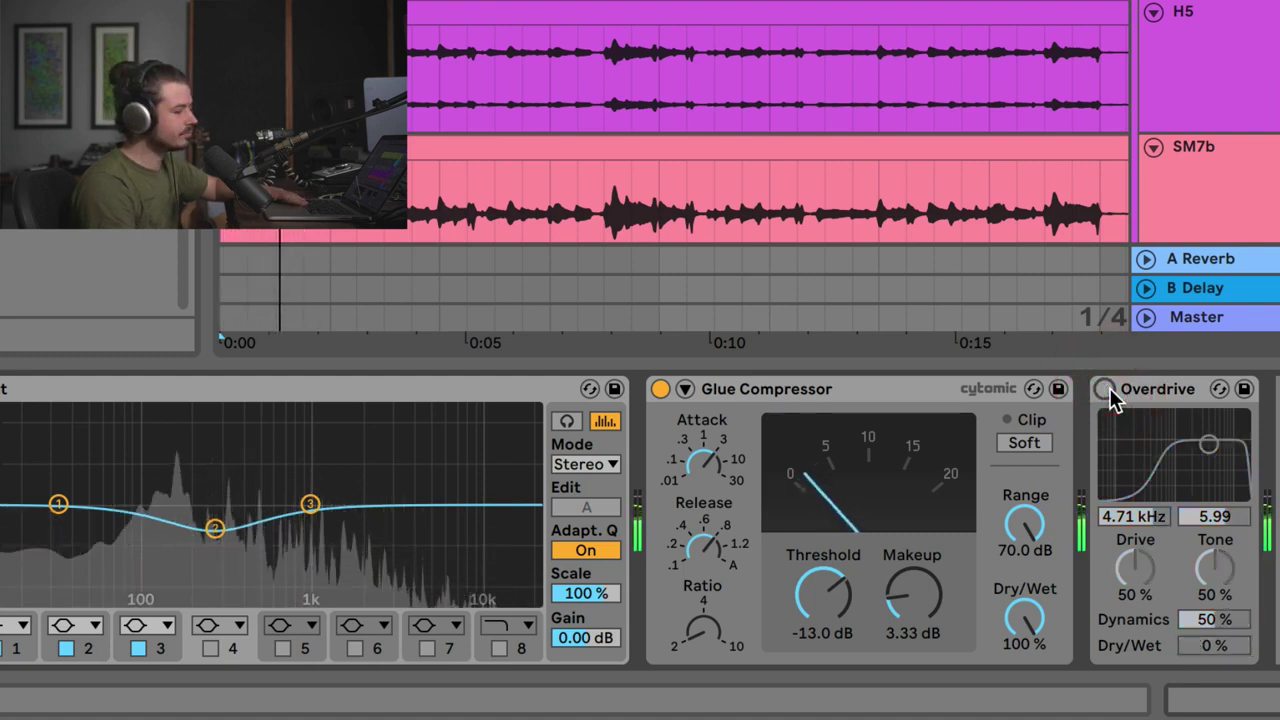
{"action": "left_click", "coordinate": [1107, 391]}
{"action": "mouse_move", "coordinate": [1212, 646]}
{"action": "left_mouse_down"}
{"action": "mouse_move", "coordinate": [1212, 619]}
{"action": "mouse_move", "coordinate": [1214, 654]}
{"action": "left_mouse_up"}
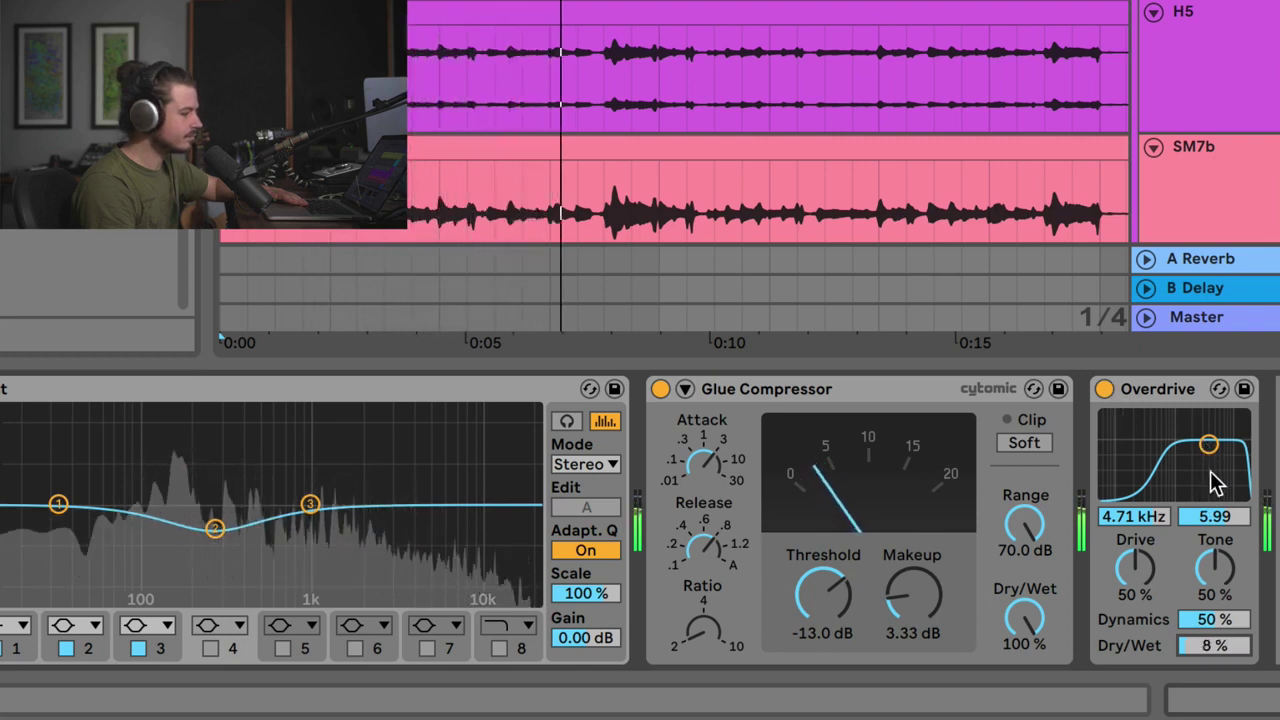
{"action": "key", "text": "space"}
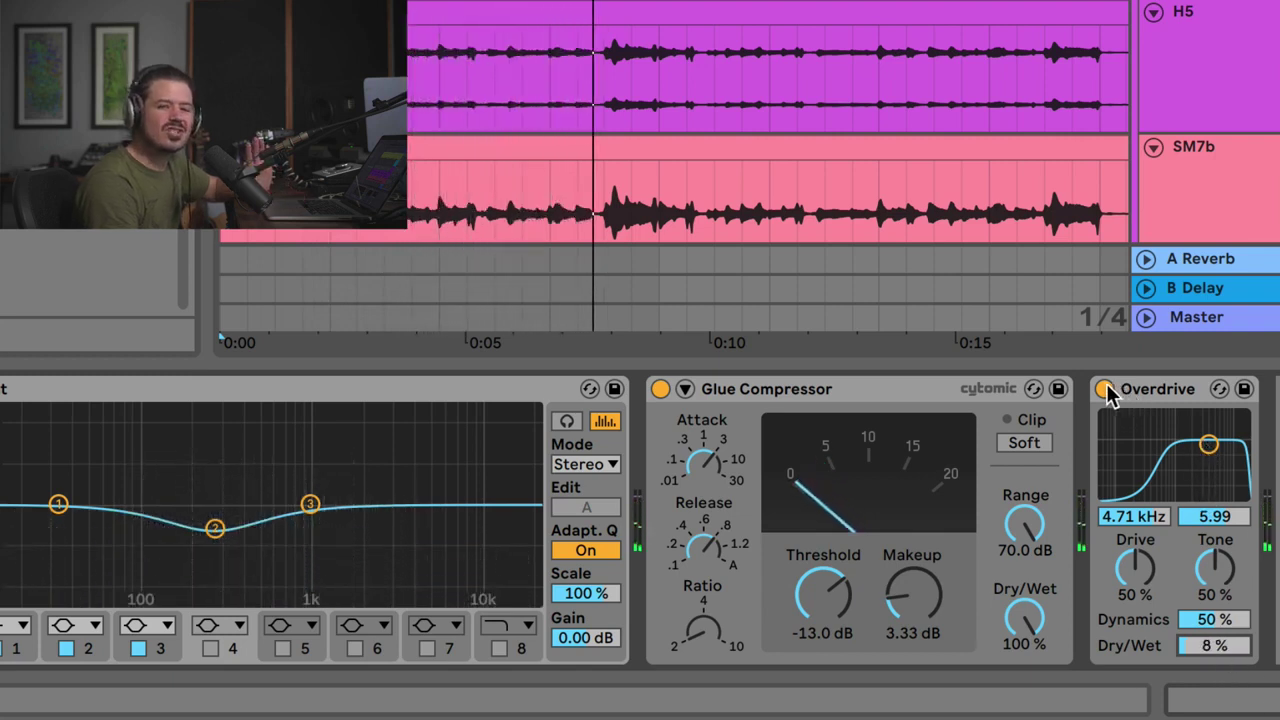
Play the guitars from the start and compare the sound with the Overdrive bypassed and active
{"action": "left_click", "coordinate": [1105, 389]}
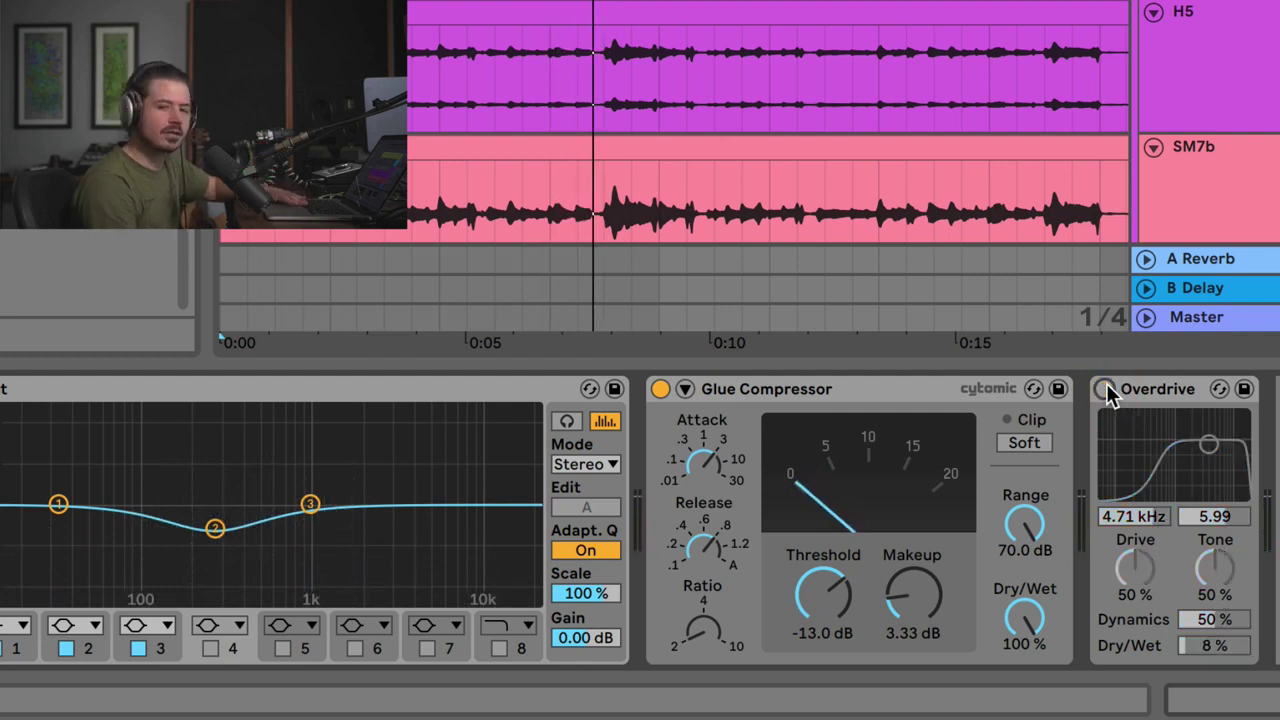
{"action": "key", "text": "space"}
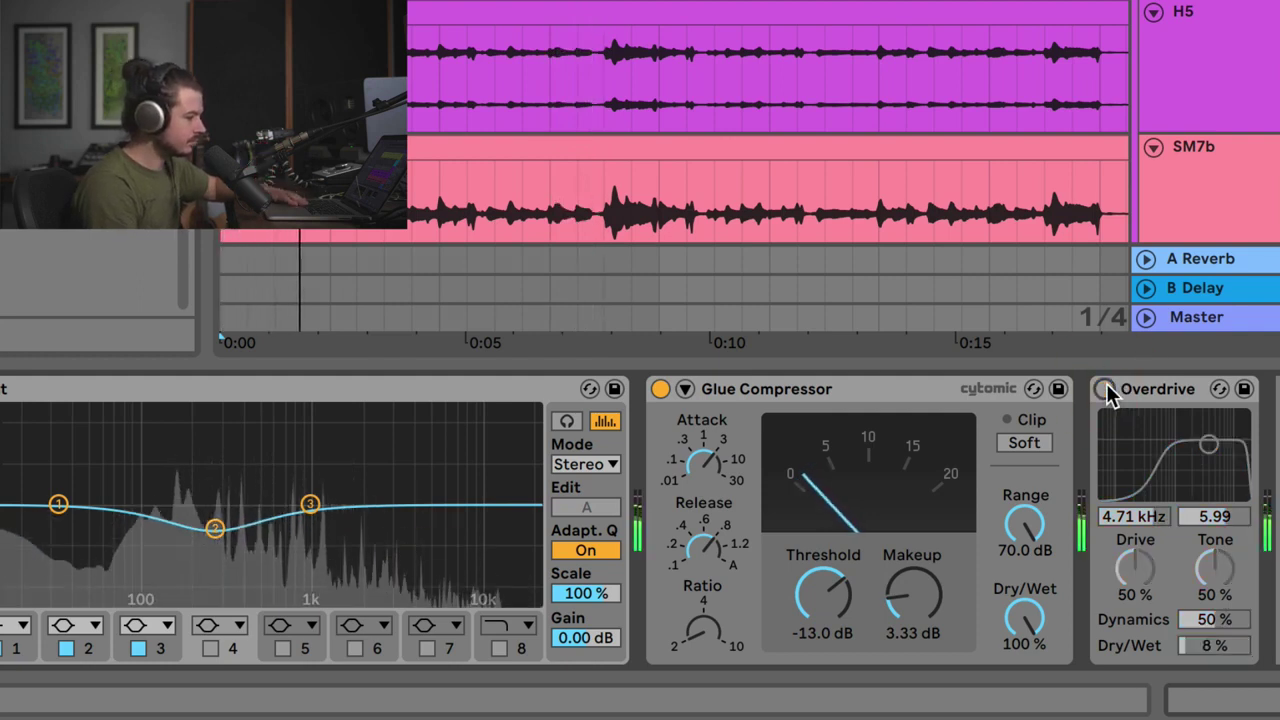
{"action": "left_click", "coordinate": [1105, 389]}
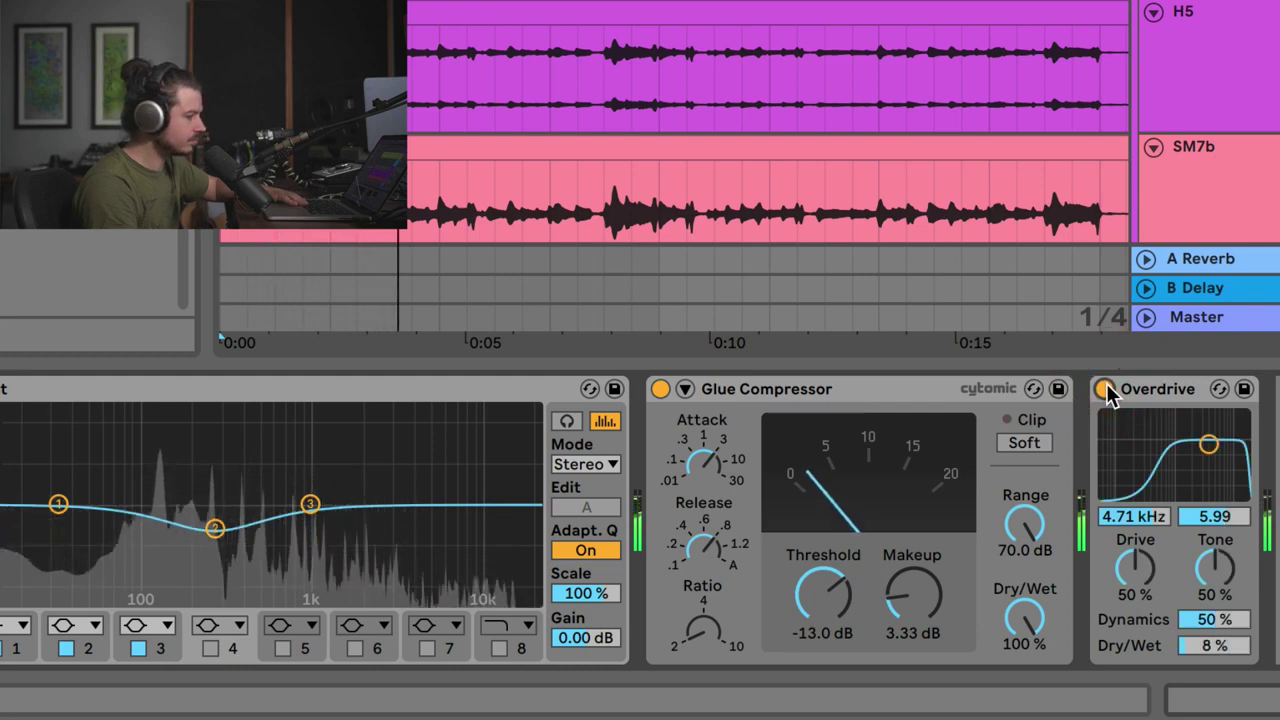
{"action": "left_click", "coordinate": [1105, 389]}
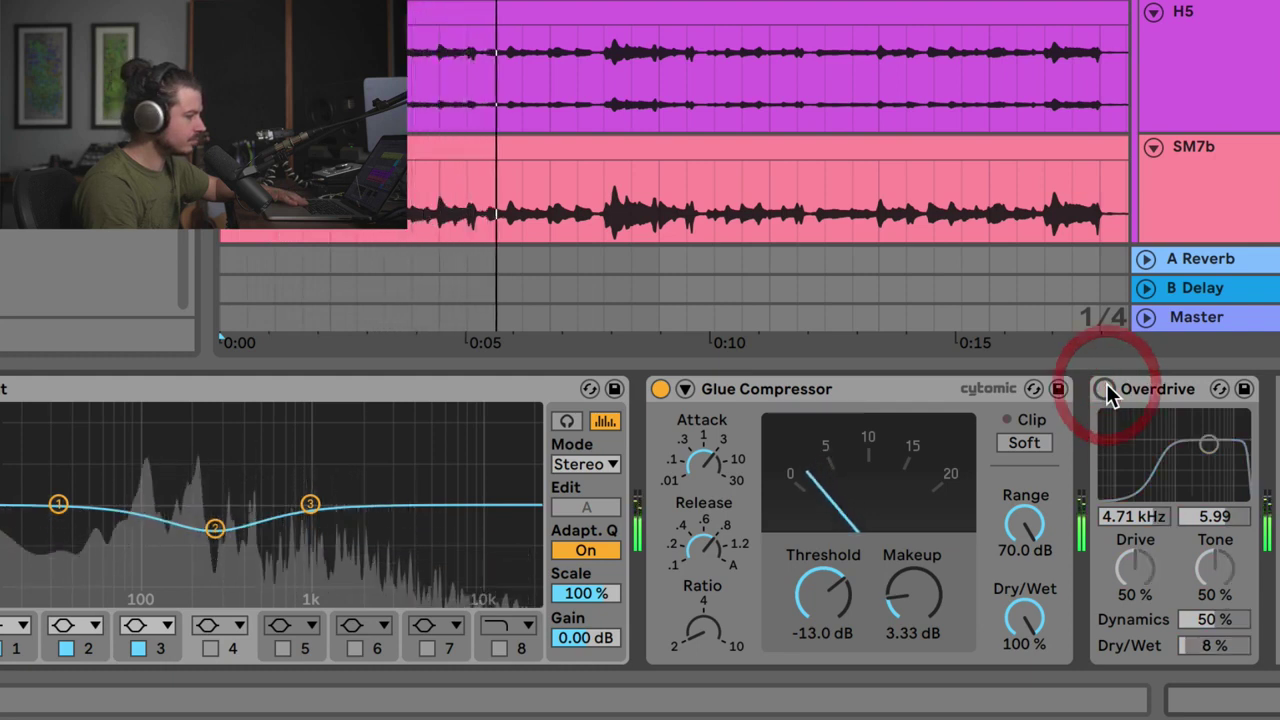
{"action": "left_click", "coordinate": [1106, 389]}
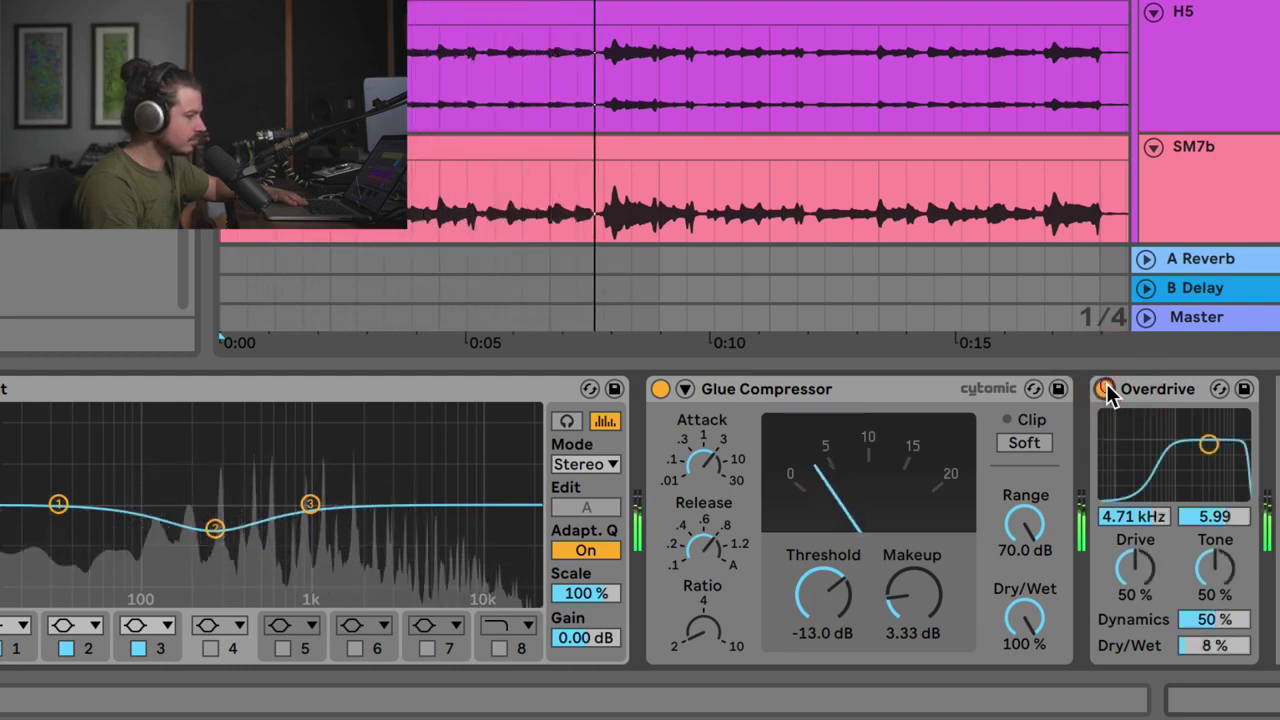
{"action": "key", "text": "space"}
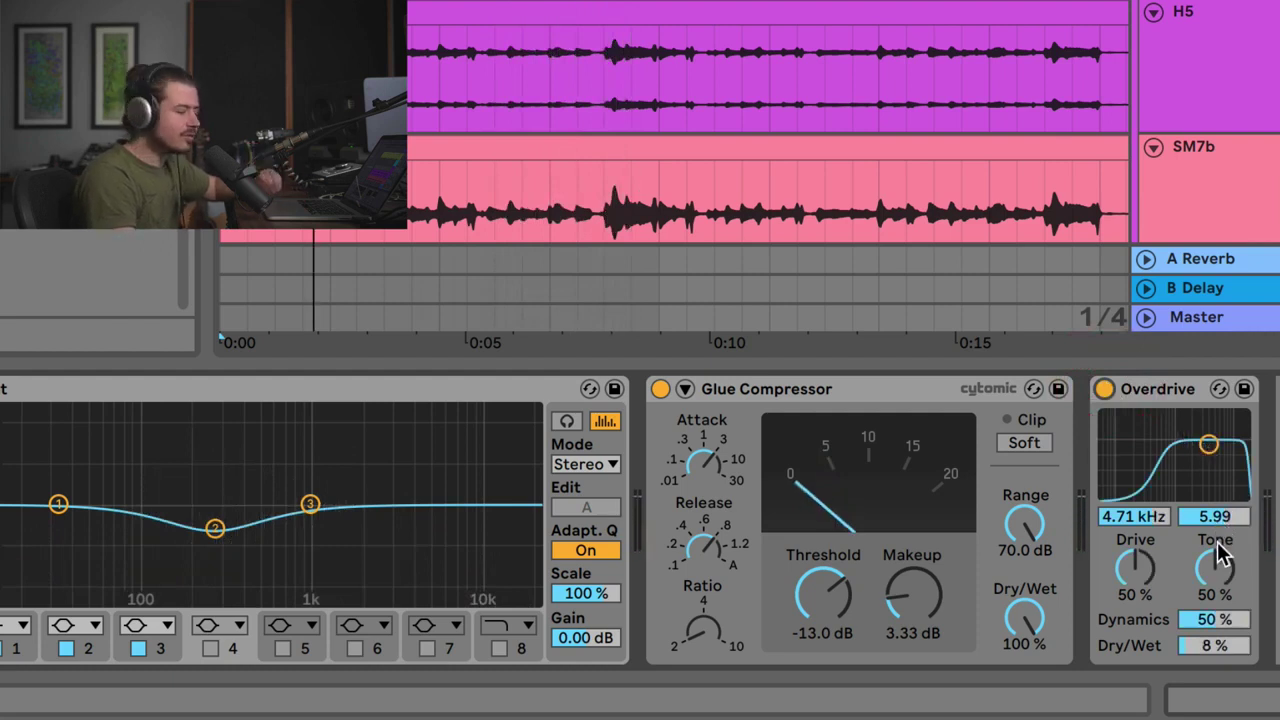
Set the Overdrive's filter frequency to 6.20 kHz and bandwidth to 2.45, and compare it off and on during playback
{"action": "left_click", "coordinate": [1207, 445]}
{"action": "left_click_drag", "start_coordinate": [1207, 445], "coordinate": [1219, 456]}
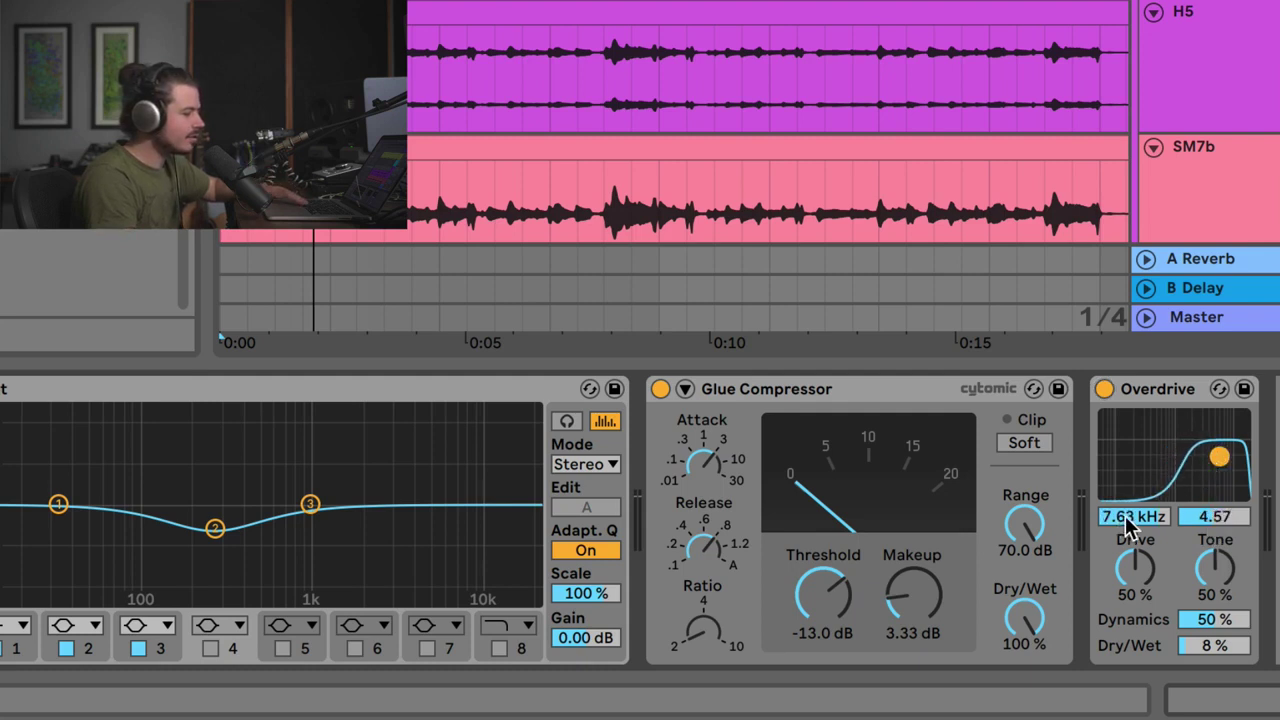
{"action": "left_click_drag", "start_coordinate": [1219, 456], "coordinate": [1213, 471]}
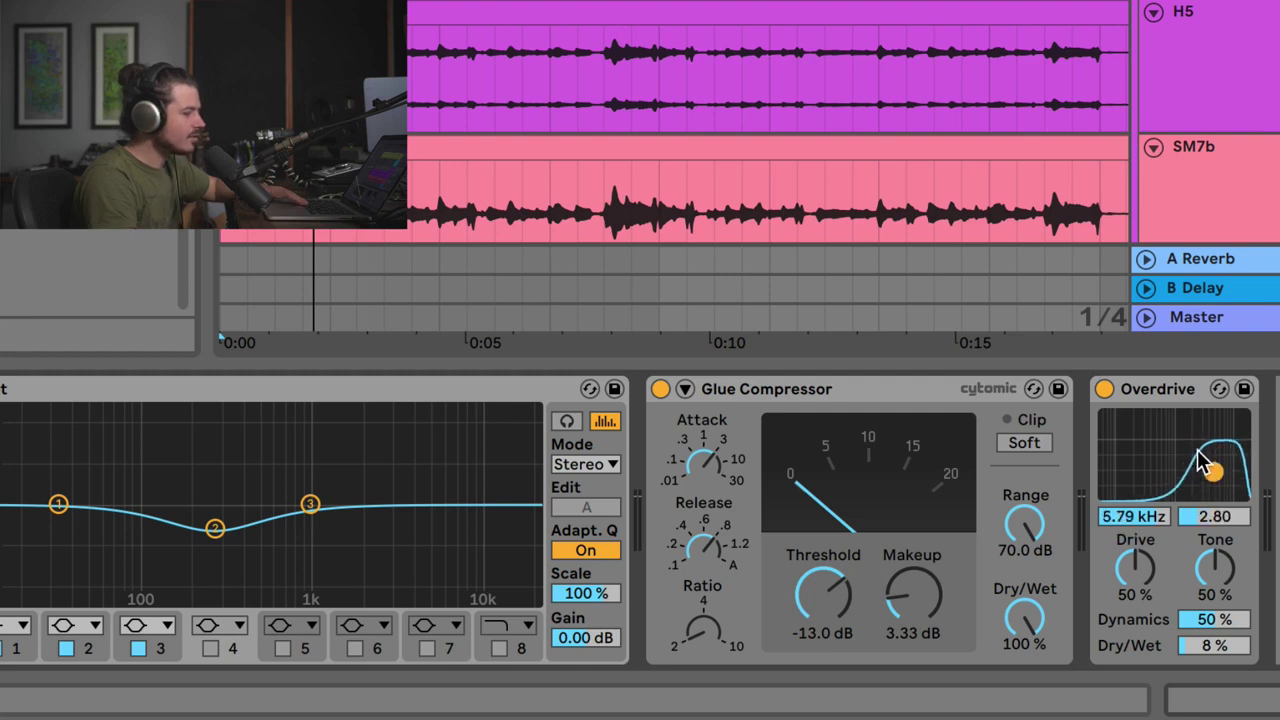
{"action": "left_click_drag", "start_coordinate": [1213, 475], "coordinate": [1216, 480]}
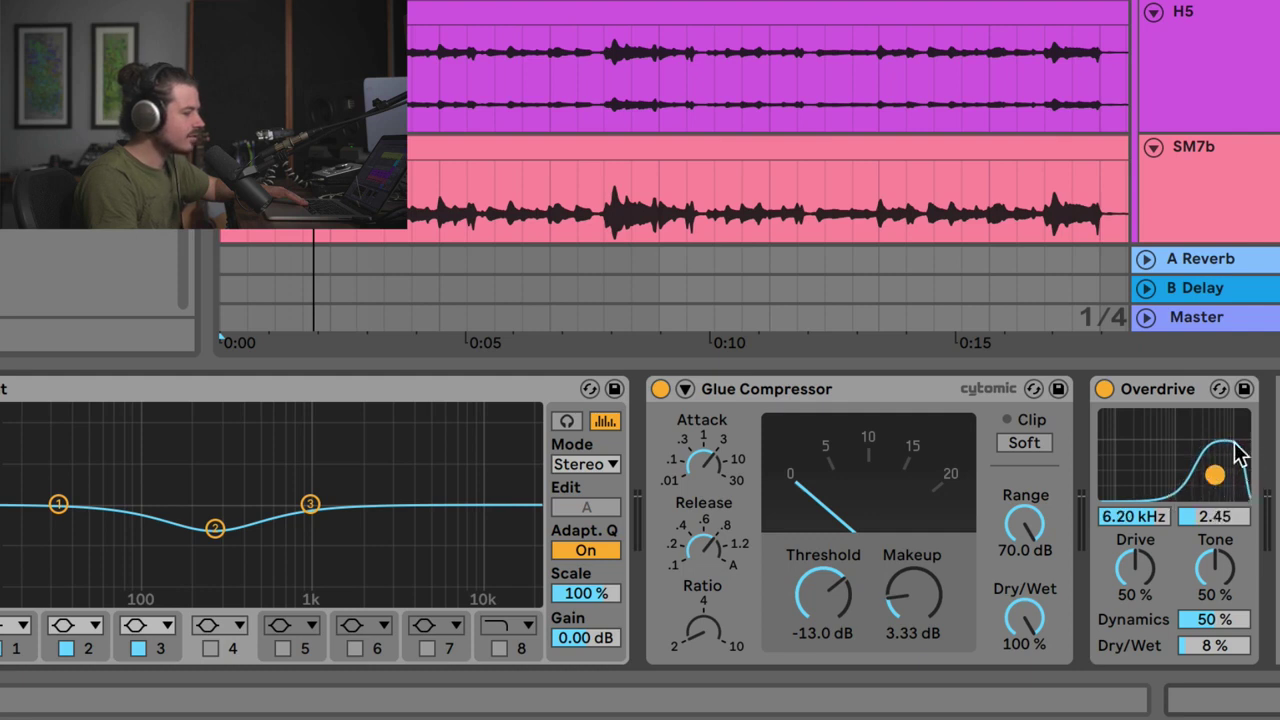
{"action": "left_click", "coordinate": [1105, 390]}
{"action": "key", "text": "space"}
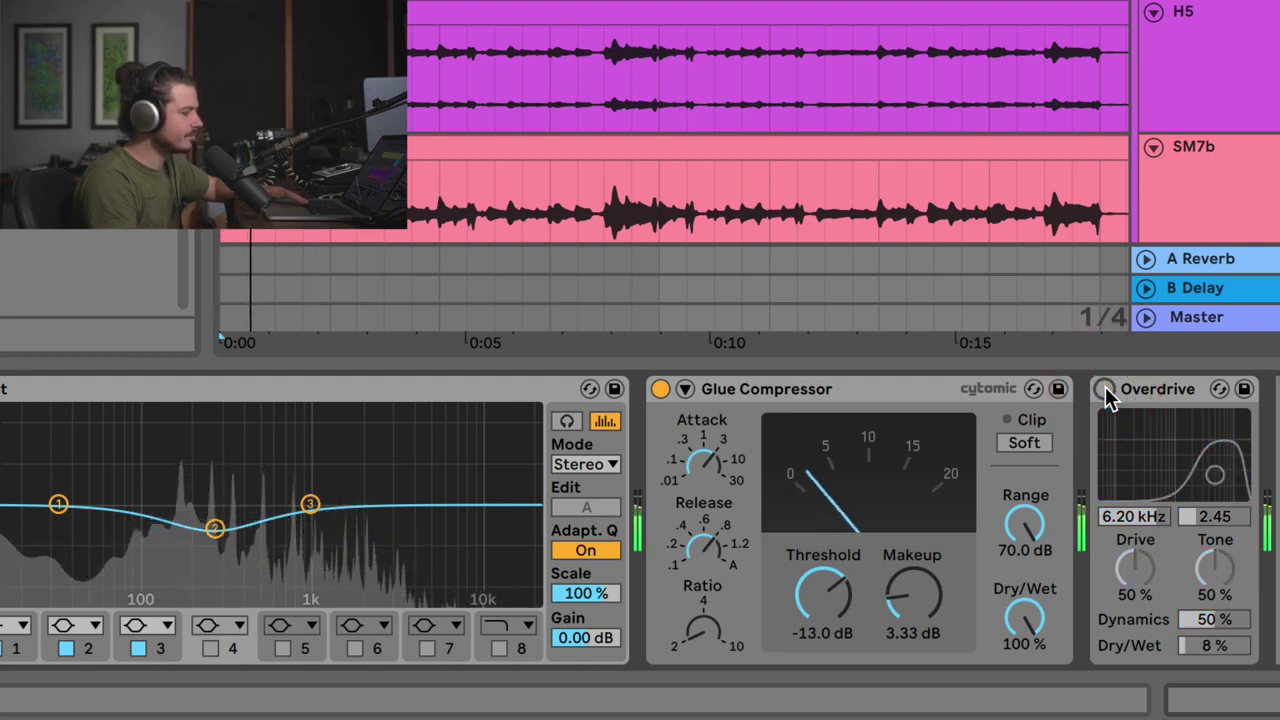
{"action": "left_click", "coordinate": [1105, 390]}
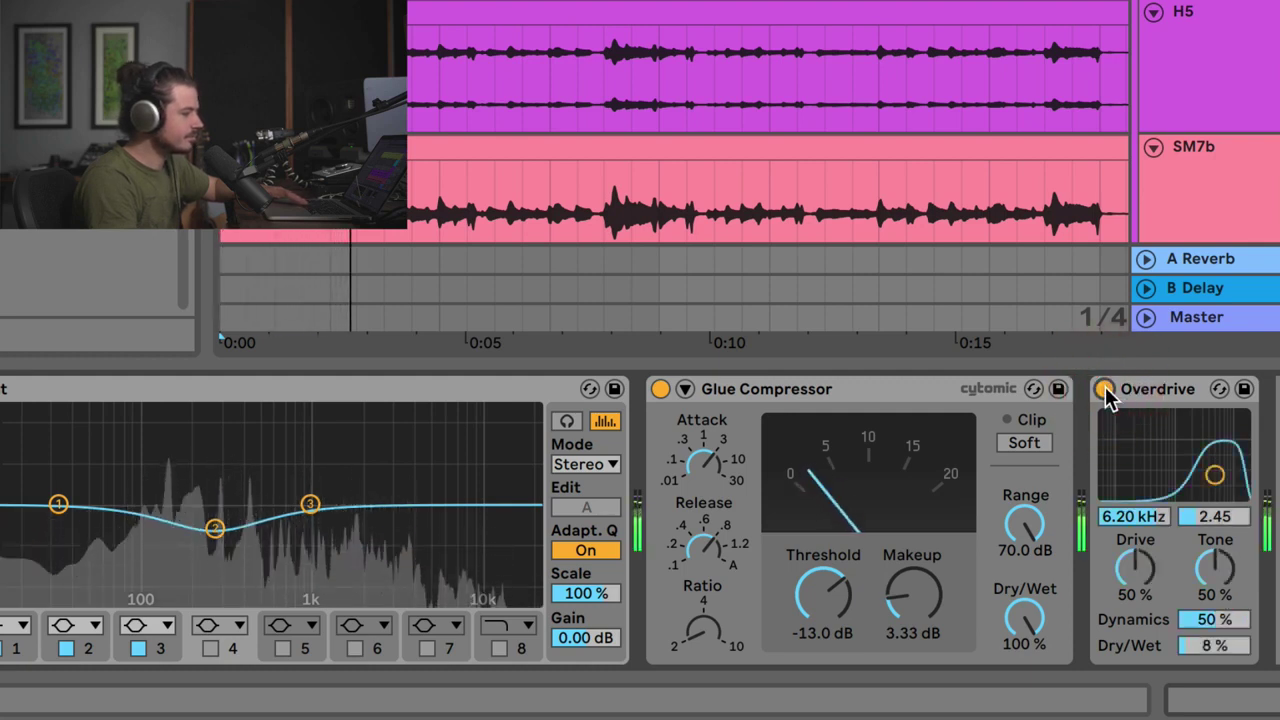
Set the Overdrive's Dry/Wet to 10 % and listen to the guitars with the device off and on
{"action": "left_click_drag", "start_coordinate": [1214, 645], "coordinate": [1214, 638]}
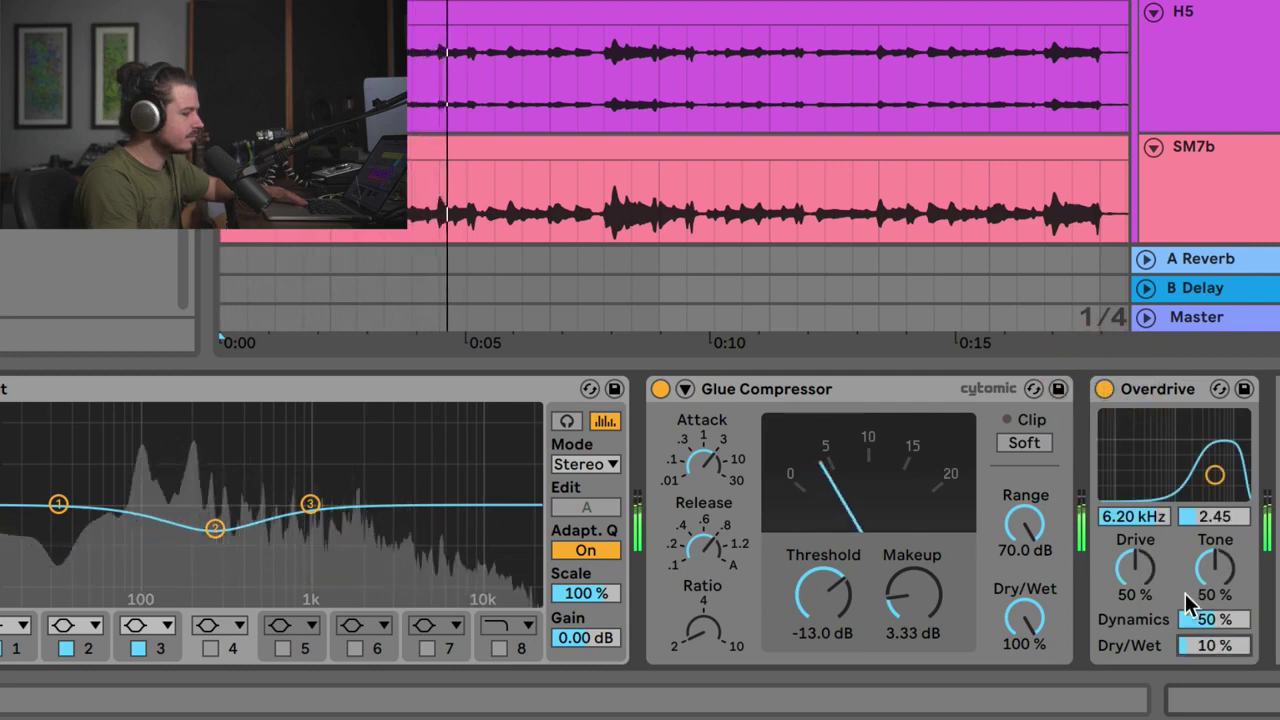
{"action": "left_click", "coordinate": [1105, 390]}
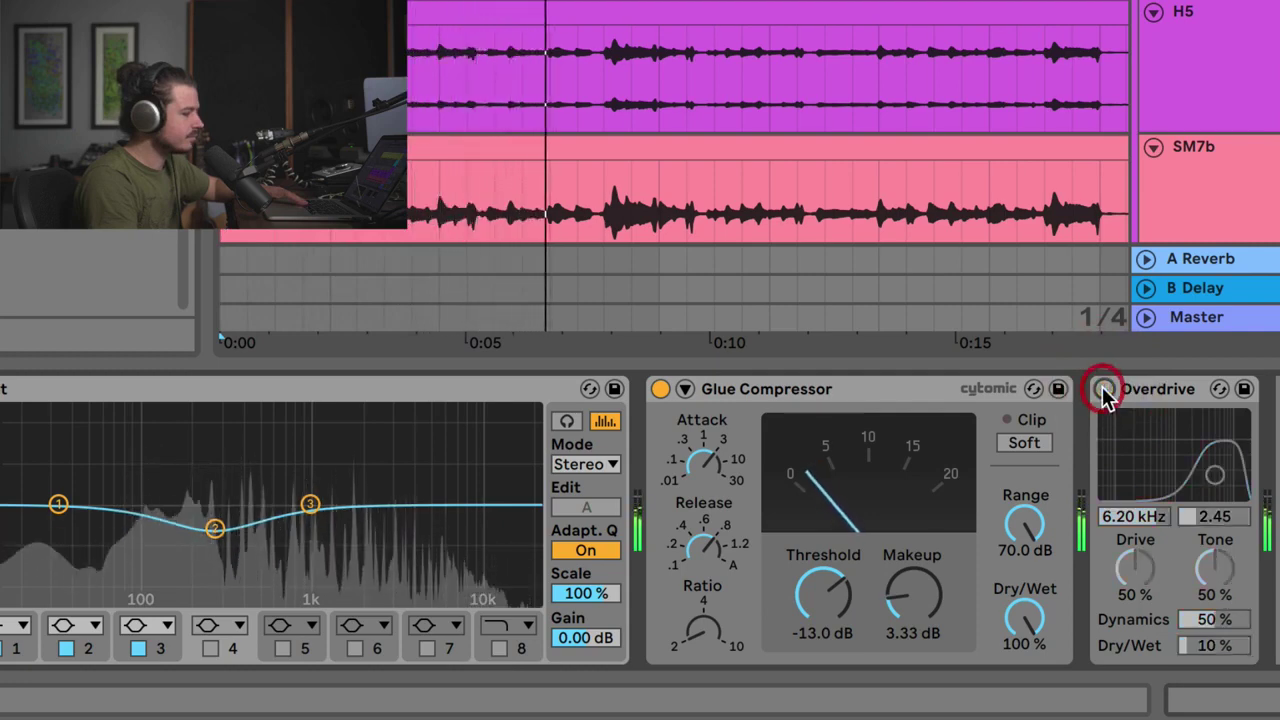
{"action": "left_click", "coordinate": [1105, 390]}
{"action": "key", "text": "space"}
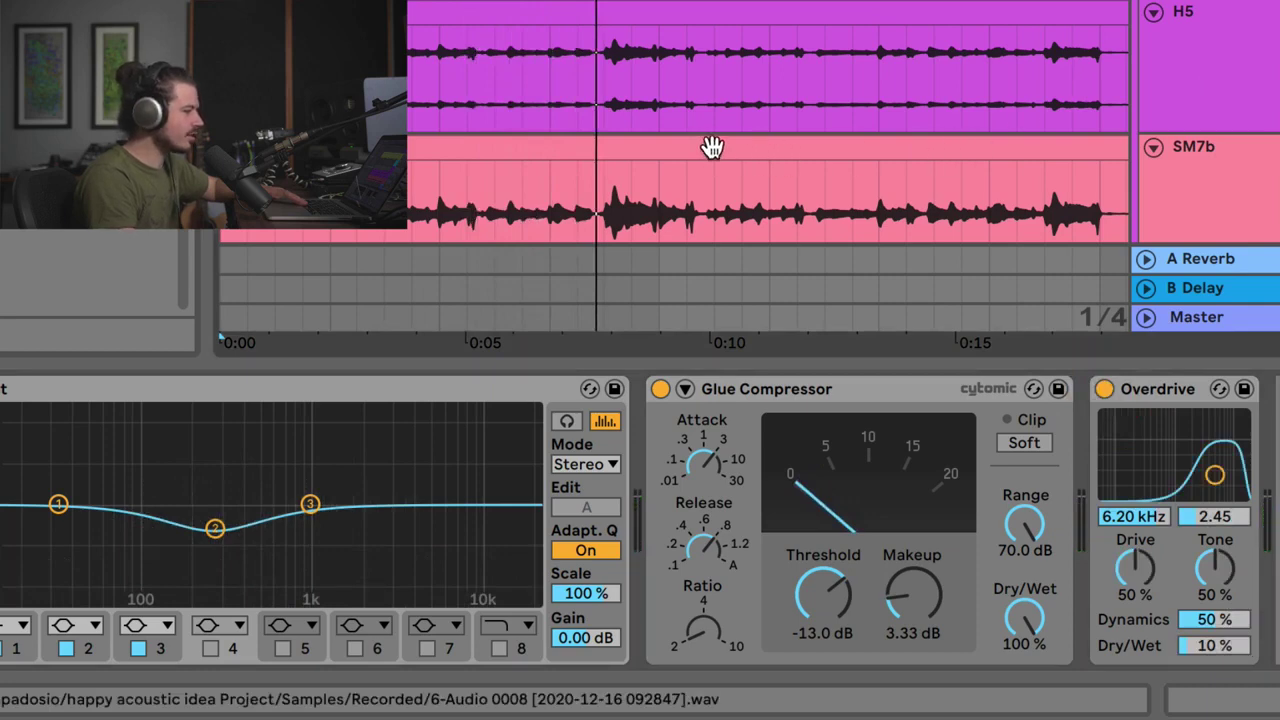
Select bar 7 across the H5 and SM7b clips, loop it, and show the guitar group's devices again
{"action": "left_click", "coordinate": [713, 208]}
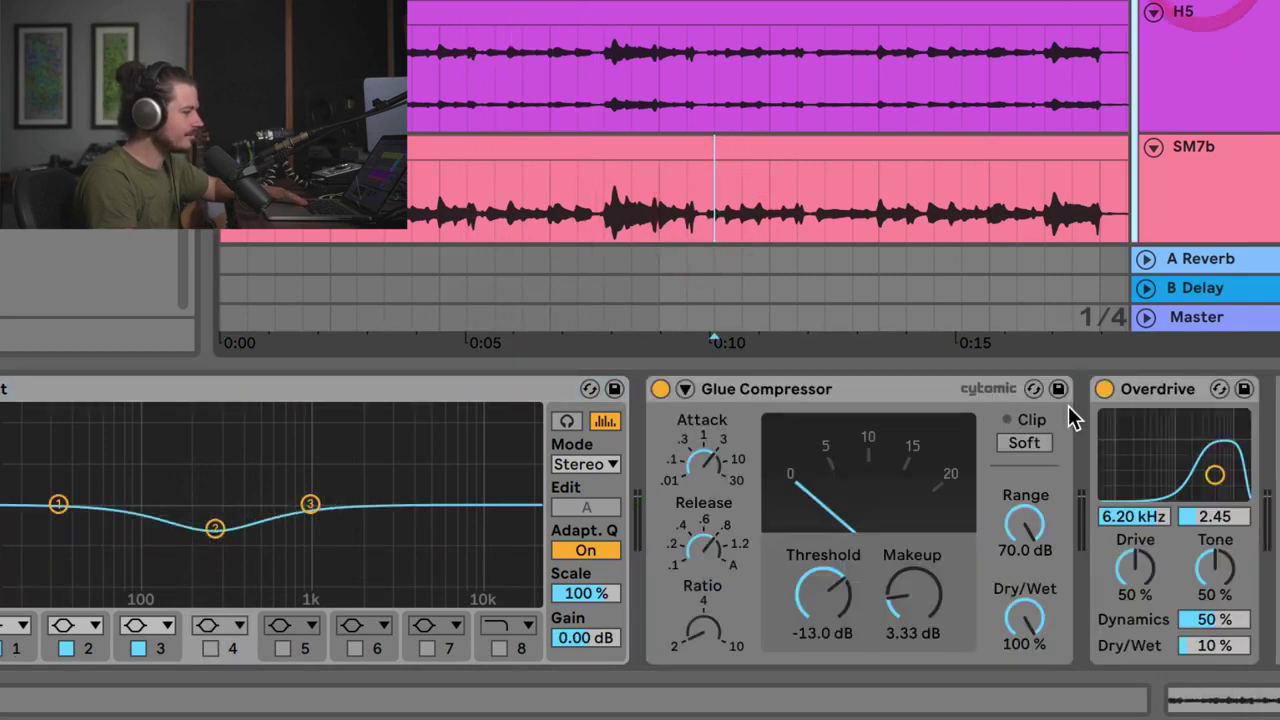
{"action": "left_click_drag", "start_coordinate": [980, 168], "coordinate": [986, 86]}
{"action": "right_click", "coordinate": [944, 170]}
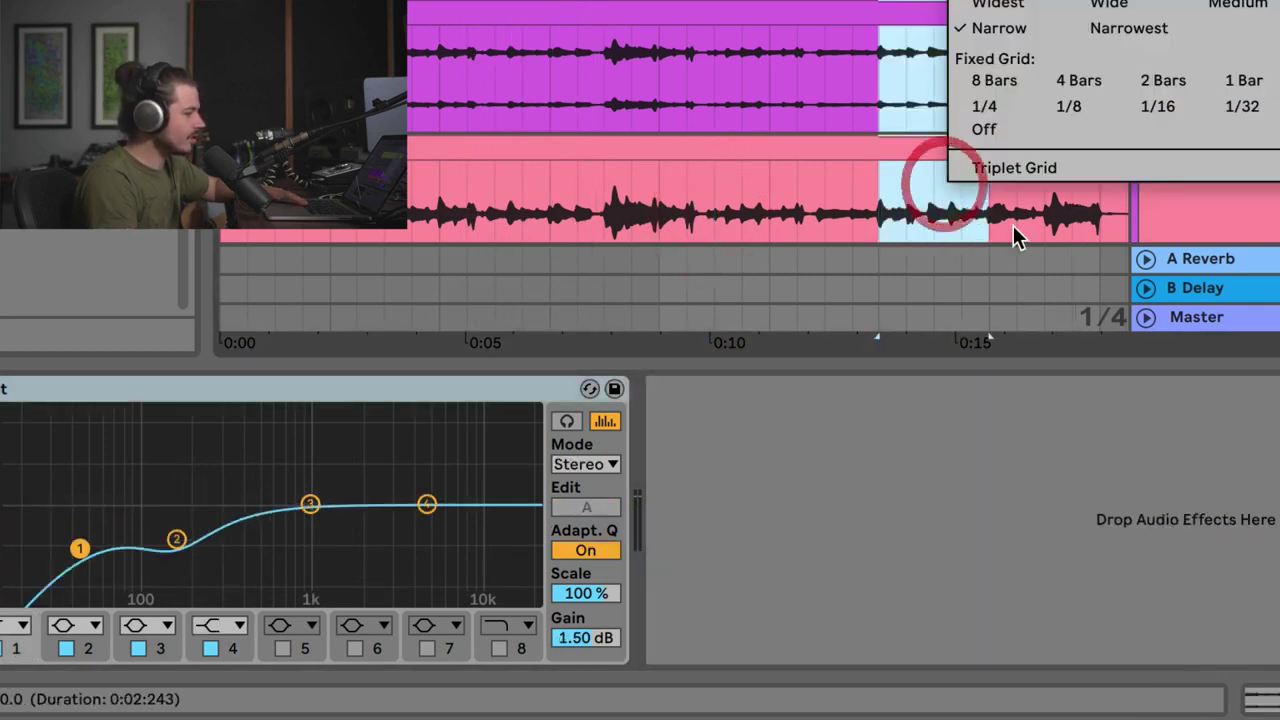
{"action": "key", "text": "Escape"}
{"action": "left_click", "coordinate": [1200, 22]}
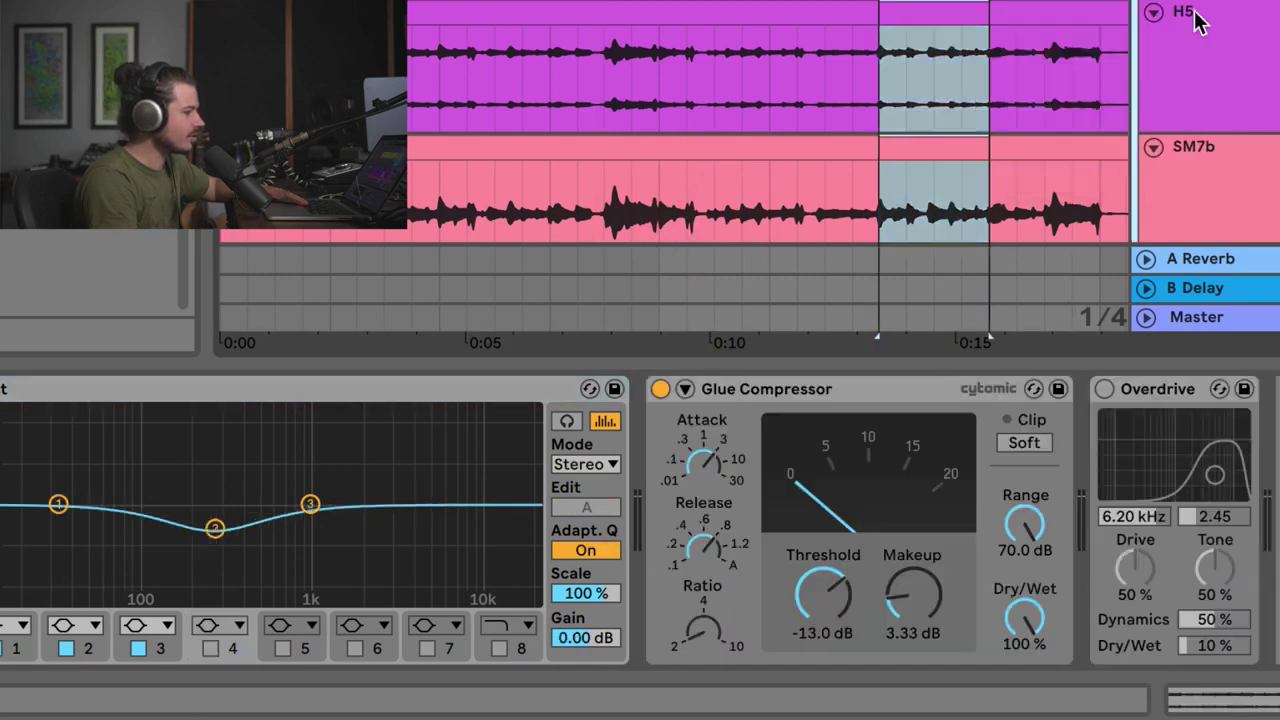
Play the looped bar and compare the guitars with and without the Overdrive
{"action": "key", "text": "space"}
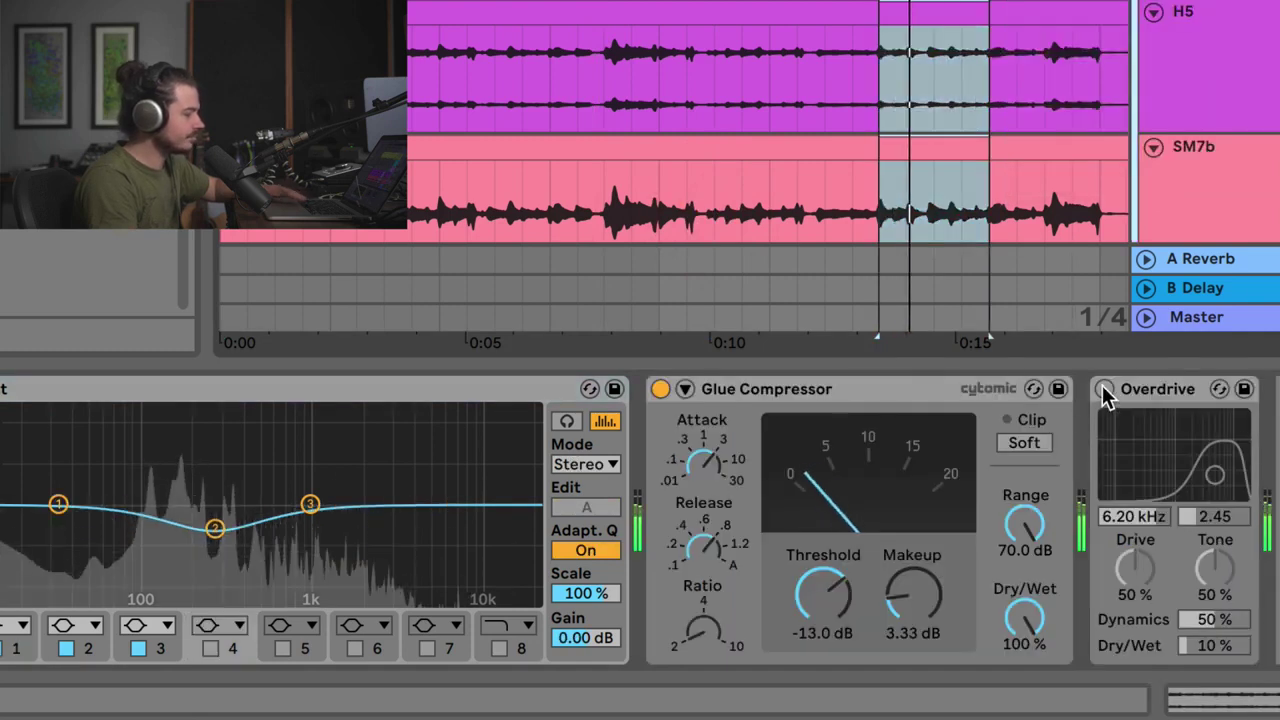
{"action": "left_click", "coordinate": [1104, 389]}
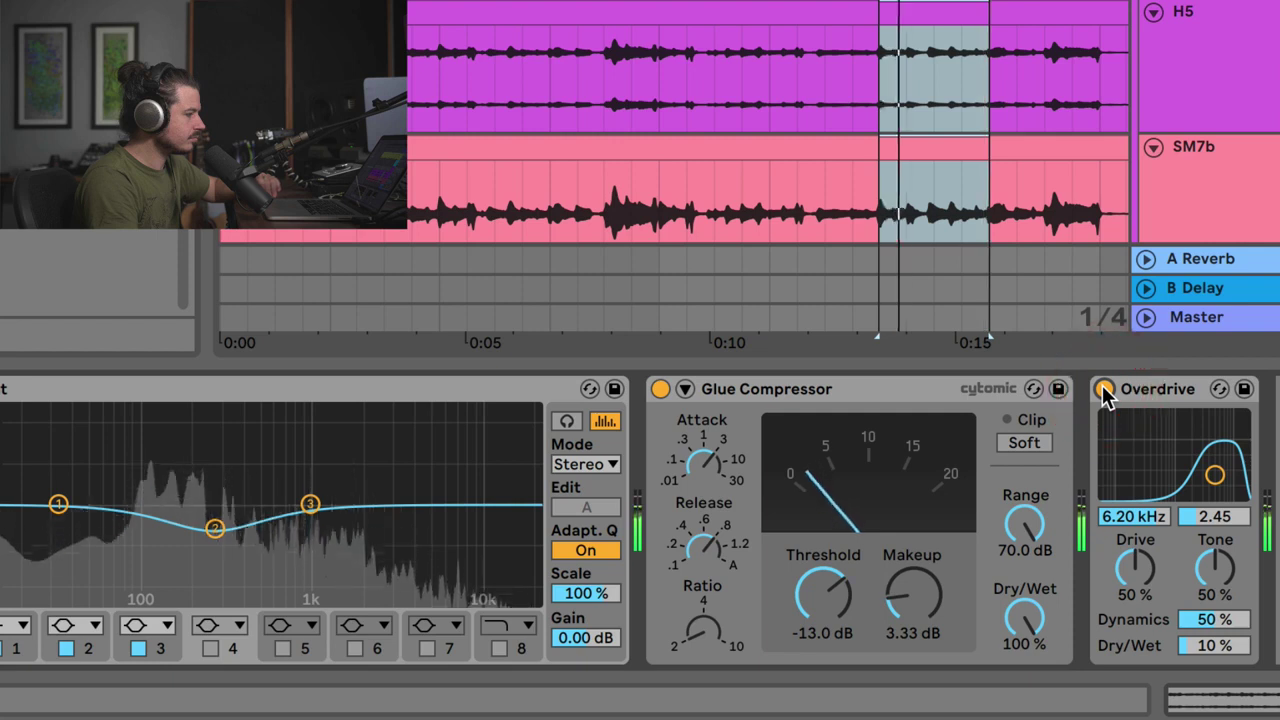
{"action": "left_click", "coordinate": [1103, 388]}
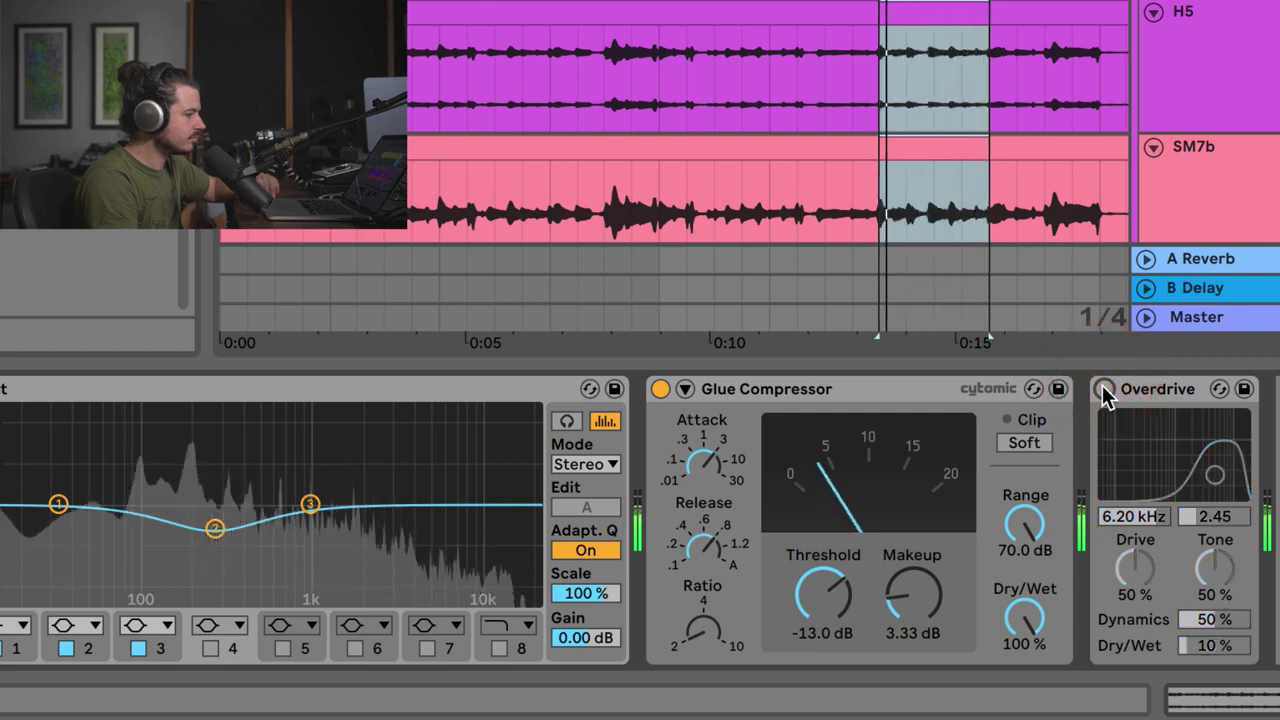
{"action": "left_click", "coordinate": [1104, 389]}
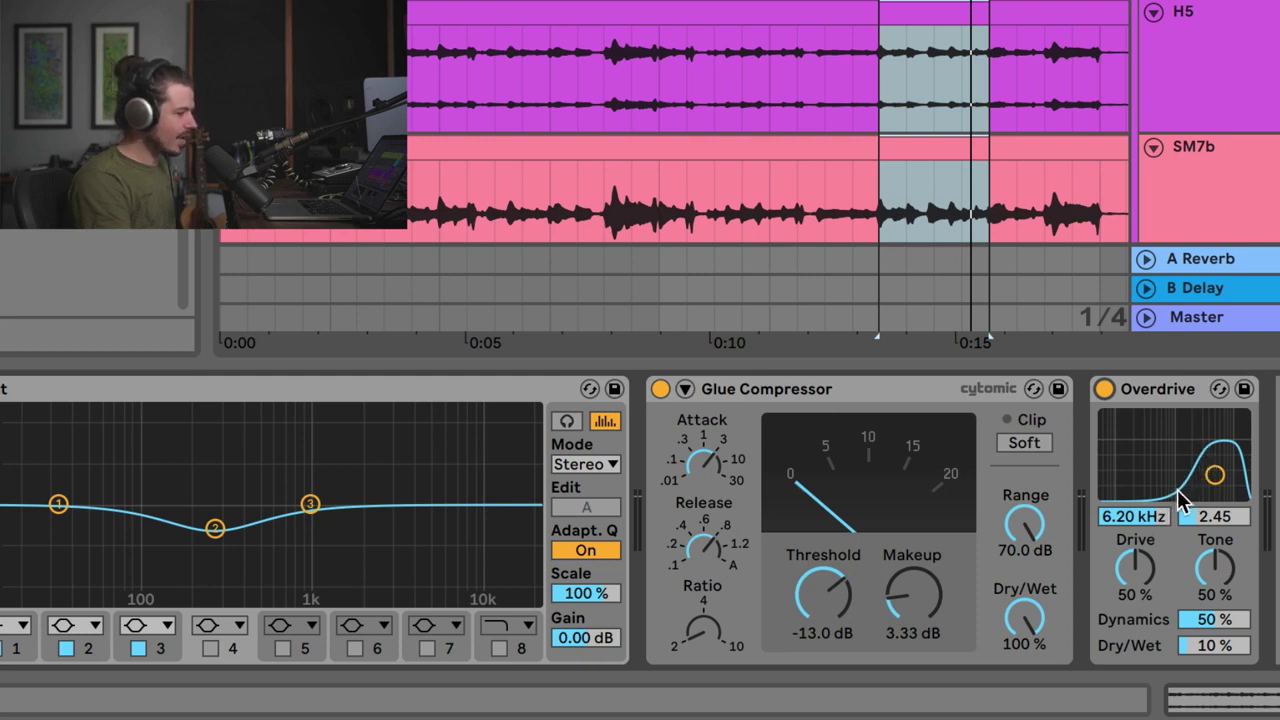
Group the EQ Eight, Glue Compressor and Overdrive into one audio effect rack and bypass the whole rack
{"action": "right_click", "coordinate": [1244, 465]}
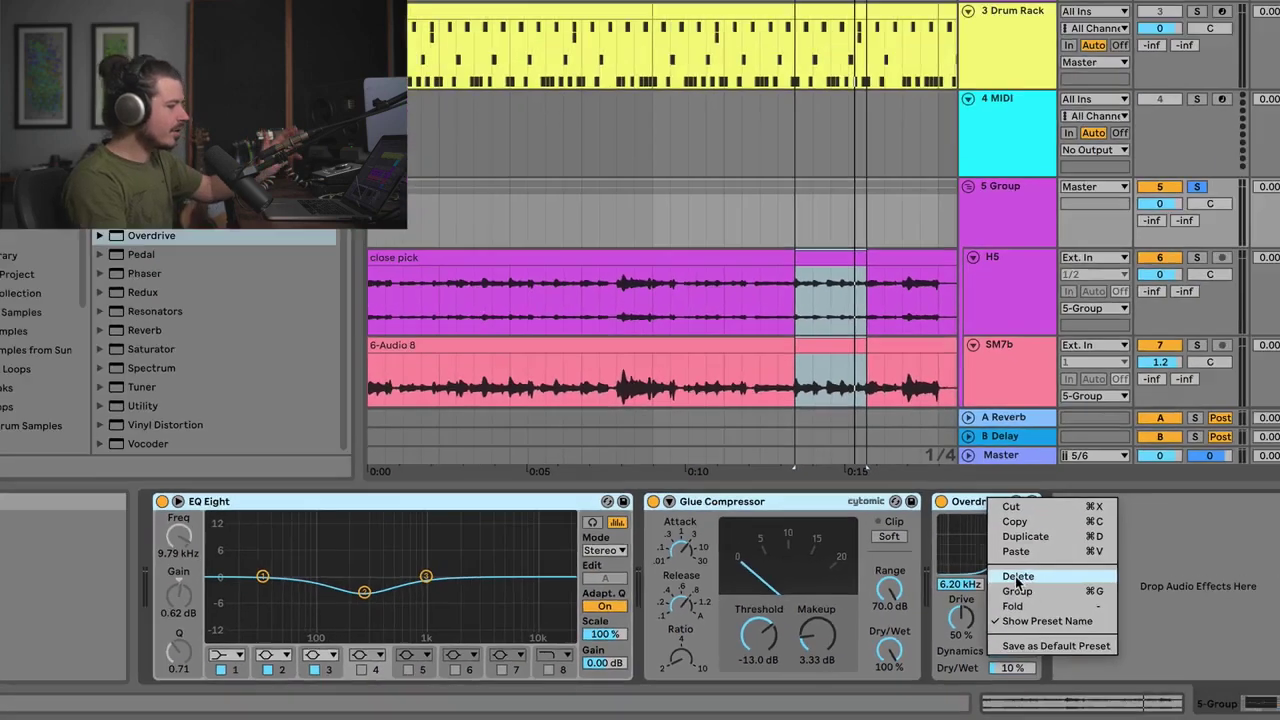
{"action": "left_click", "coordinate": [1262, 522]}
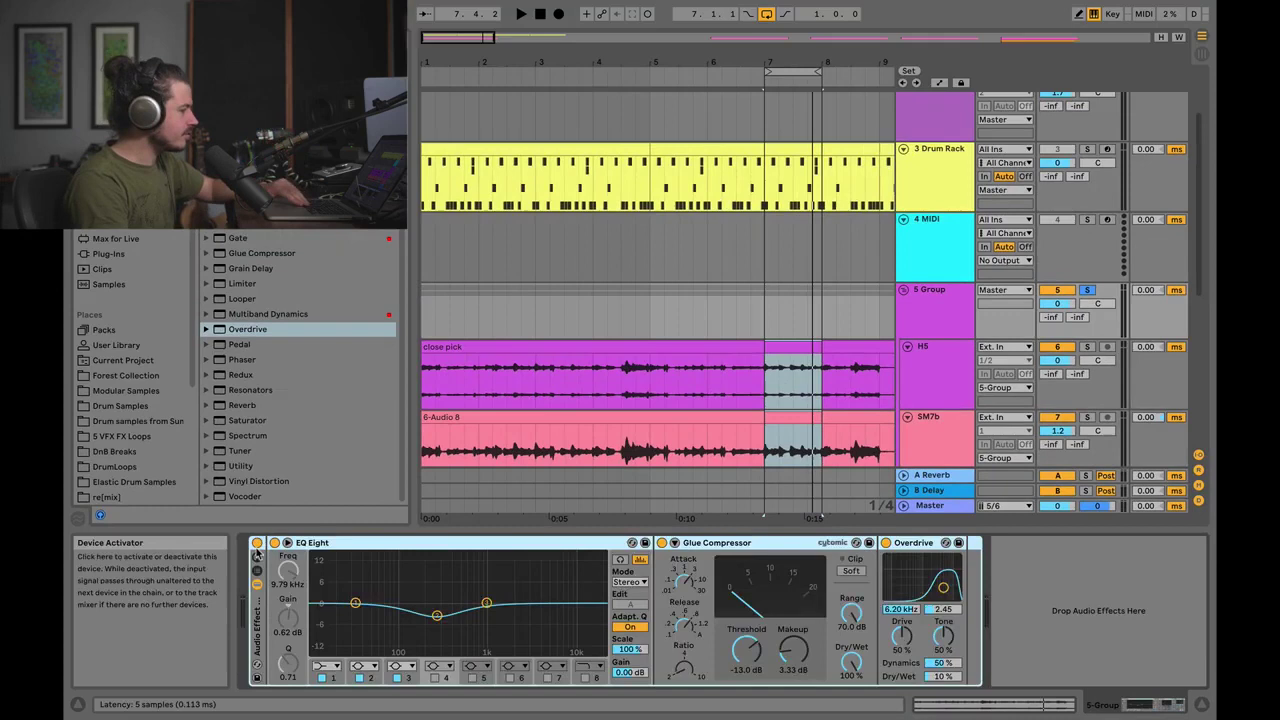
{"action": "left_click", "coordinate": [256, 543]}
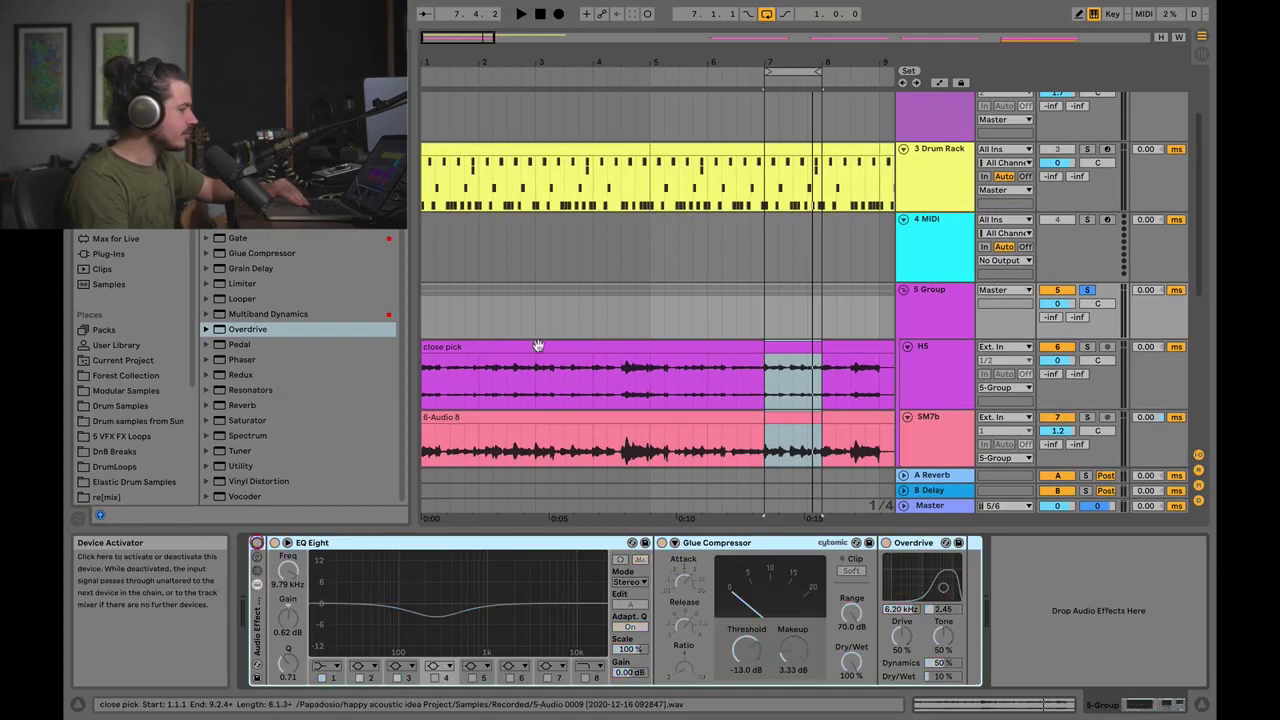
Unsolo the guitar group and play the full mix from the start, reactivating the effect rack to compare
{"action": "scroll", "coordinate": [800, 323], "scroll_direction": "down", "scroll_amount": 1}
{"action": "left_click", "coordinate": [1087, 270]}
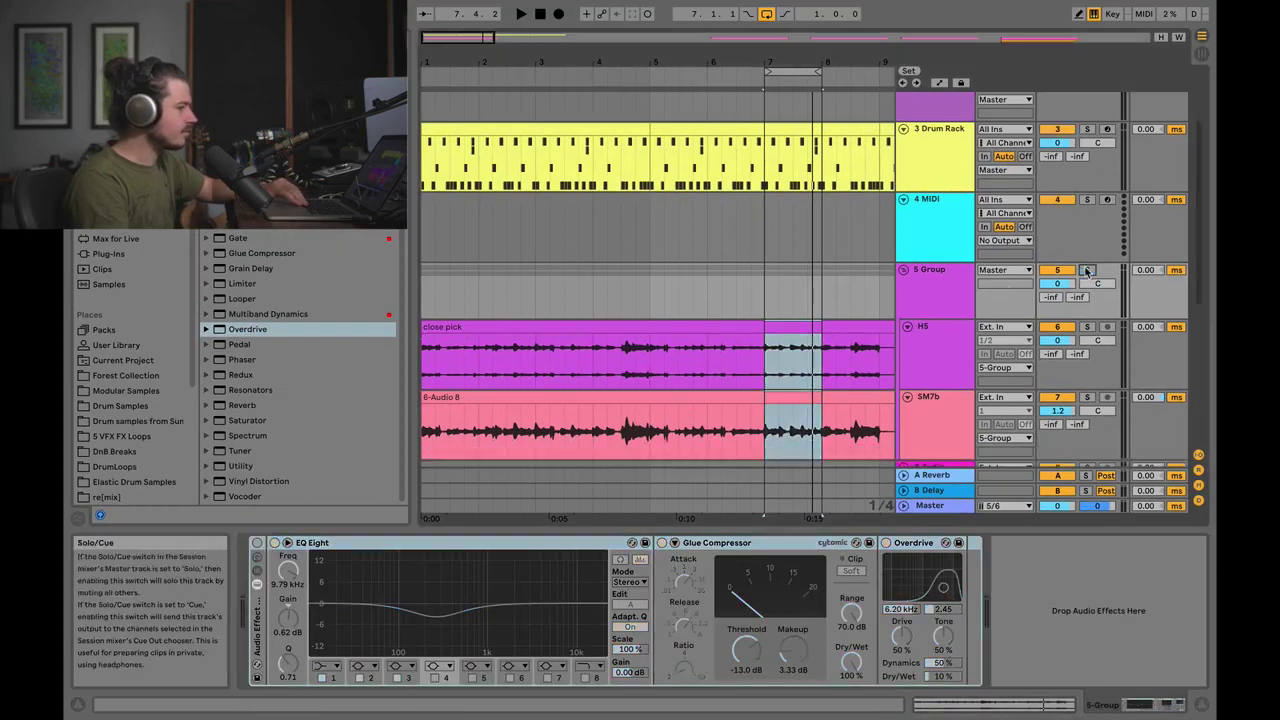
{"action": "left_click", "coordinate": [423, 294]}
{"action": "key", "text": "space"}
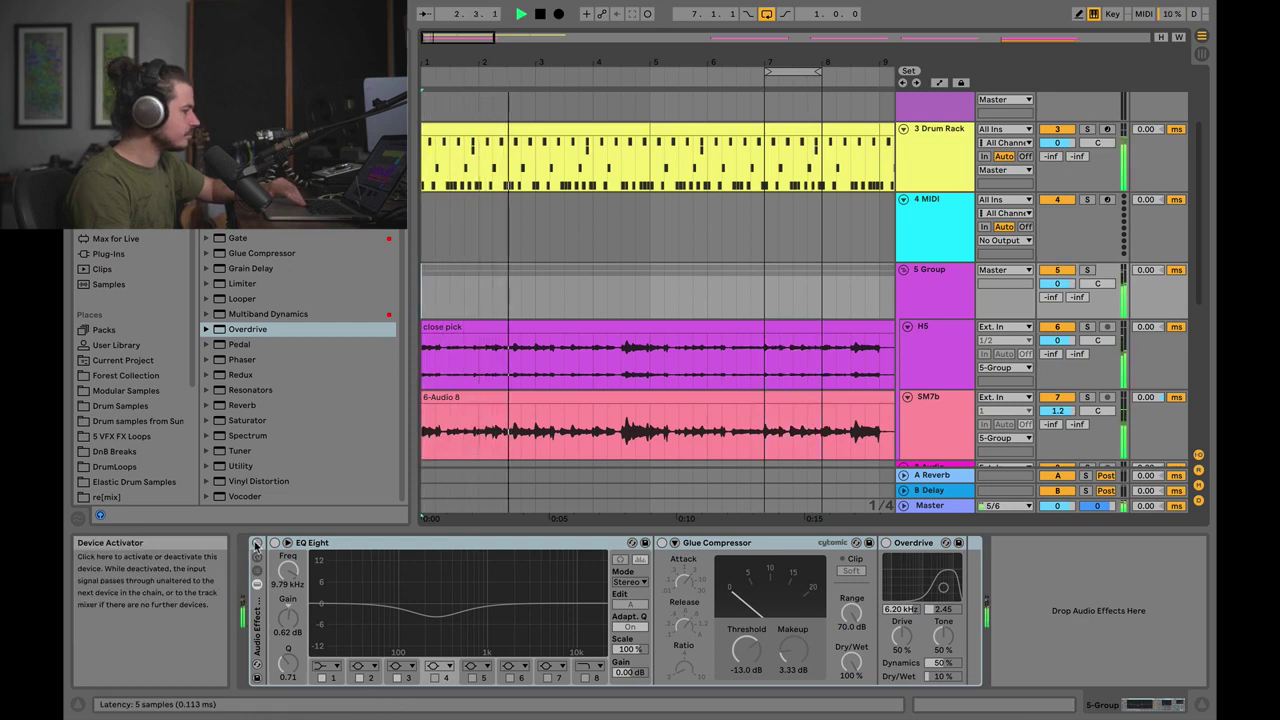
{"action": "left_click", "coordinate": [256, 543]}
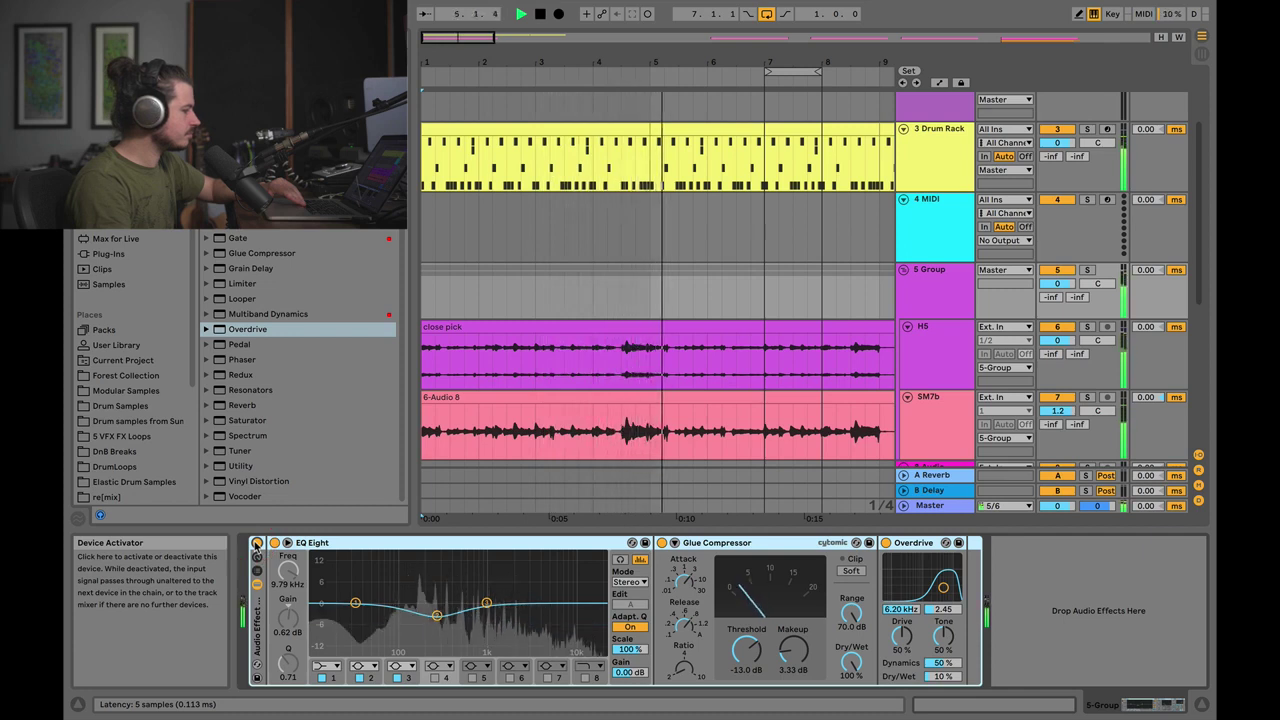
{"action": "key", "text": "space"}
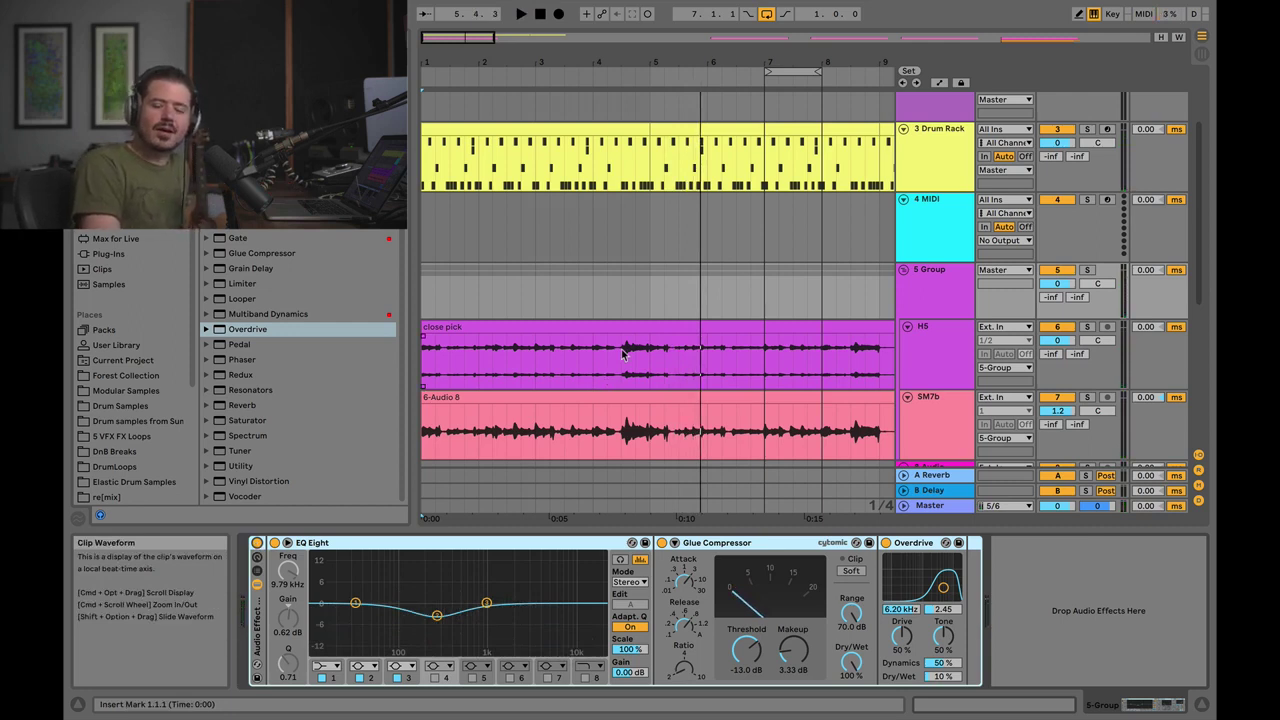
Lower the Overdrive's Dry/Wet to 5 % and play the mix from the start of the H5 clip
{"action": "scroll", "coordinate": [771, 306], "scroll_direction": "up", "scroll_amount": 1}
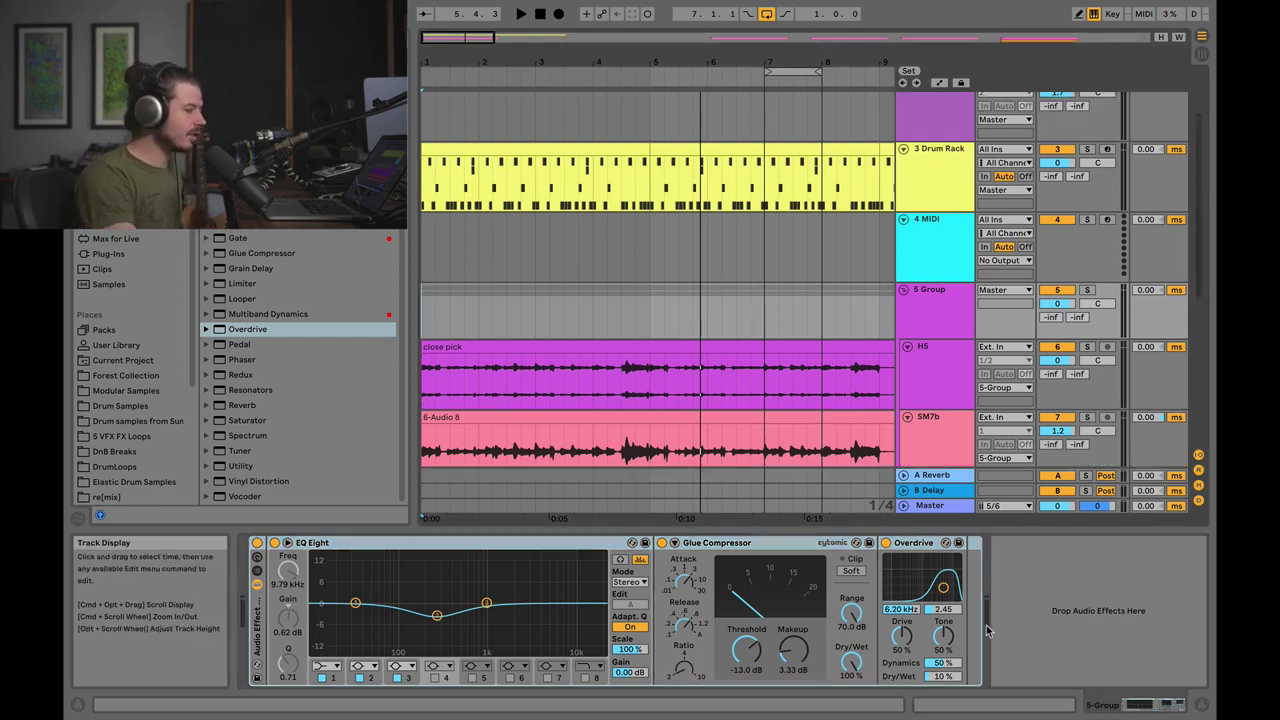
{"action": "left_click_drag", "start_coordinate": [943, 676], "coordinate": [943, 679]}
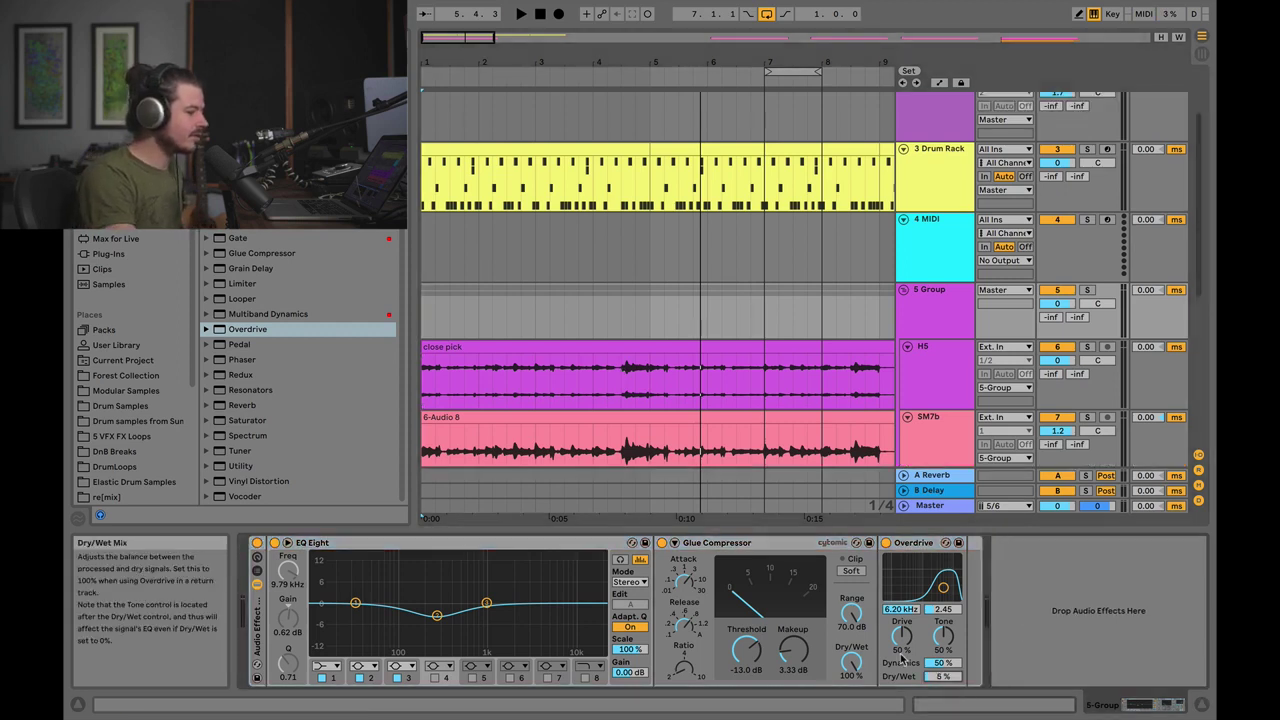
{"action": "left_click", "coordinate": [428, 376]}
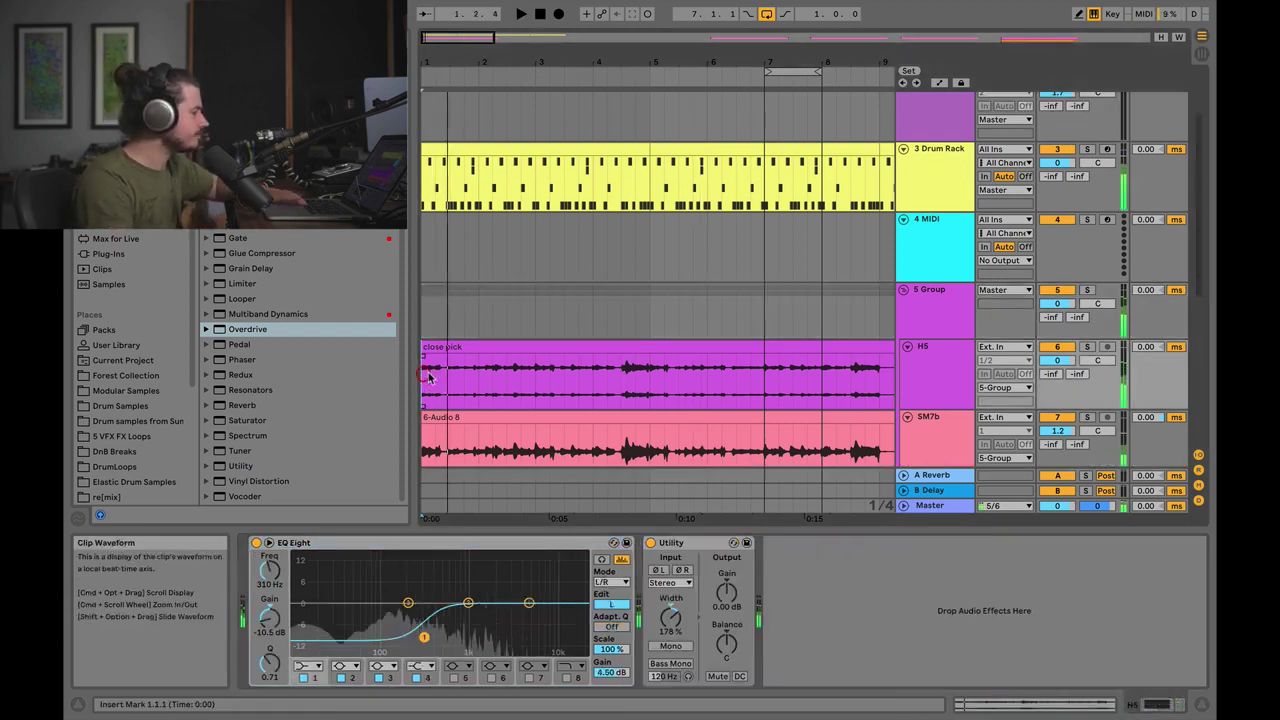
Check the effect rack on the guitar group while the mix plays
{"action": "left_click", "coordinate": [929, 289]}
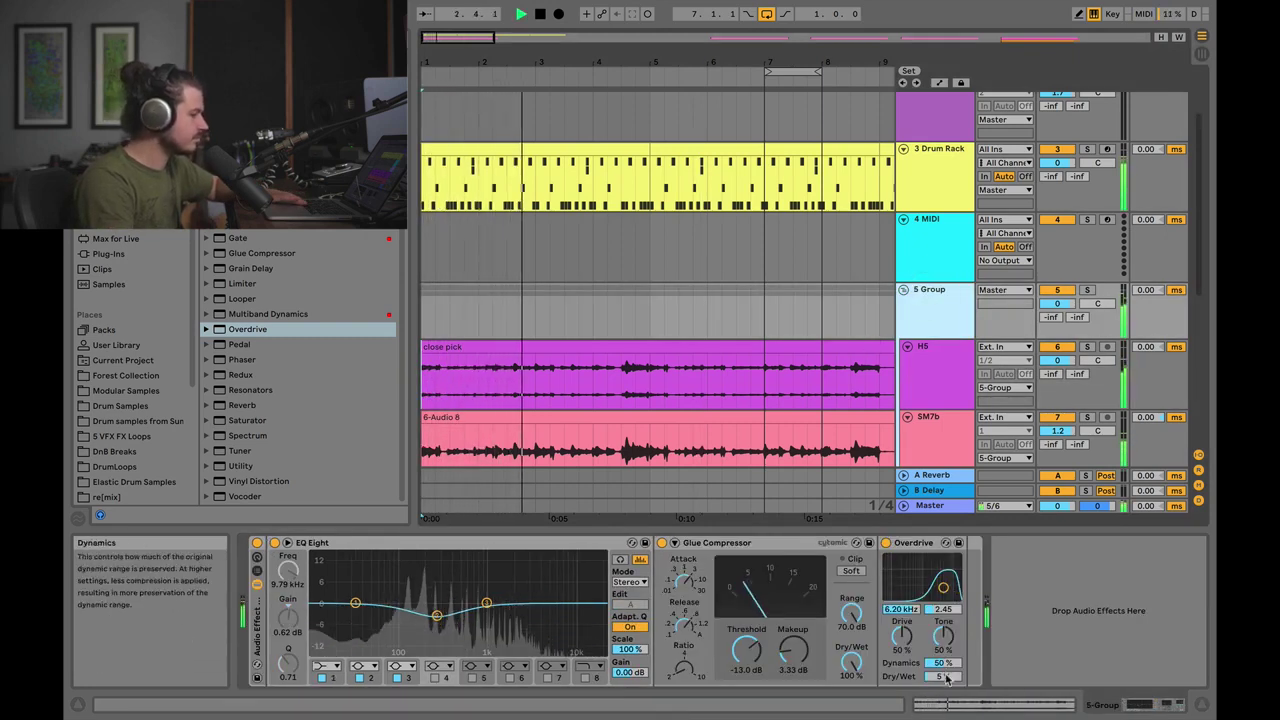
{"action": "left_click", "coordinate": [947, 679]}
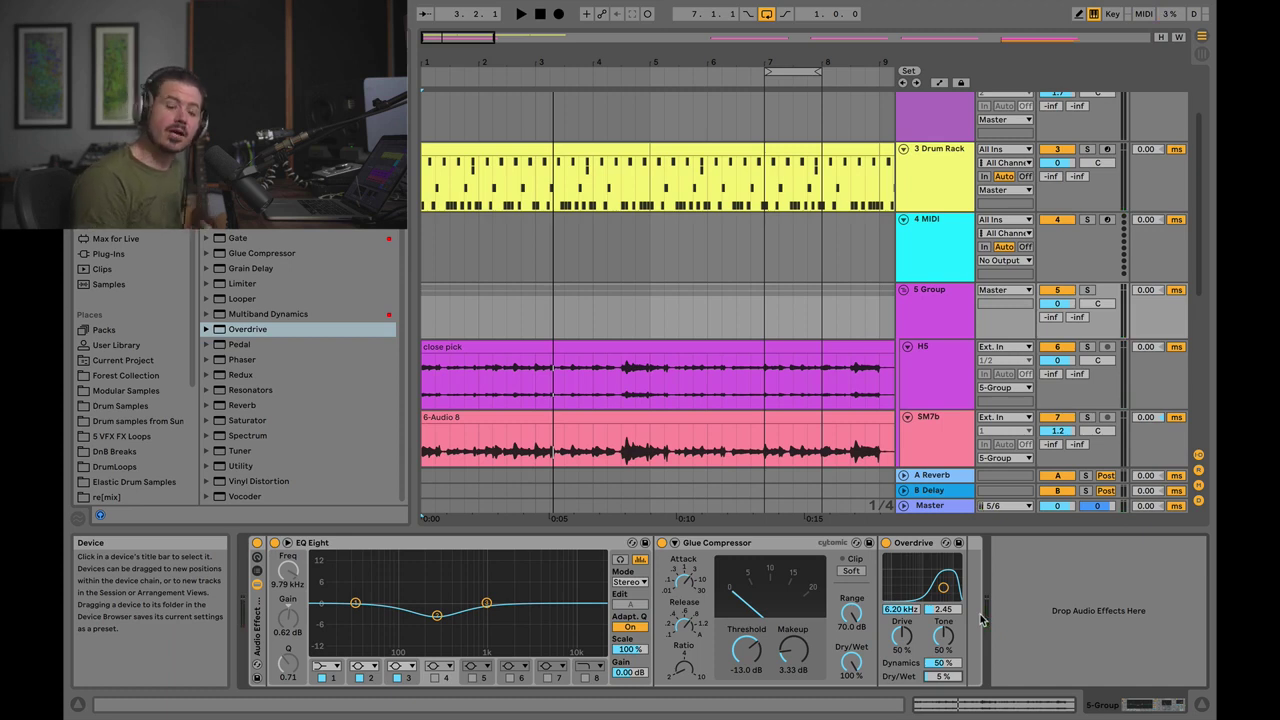
{"action": "left_click", "coordinate": [935, 319]}
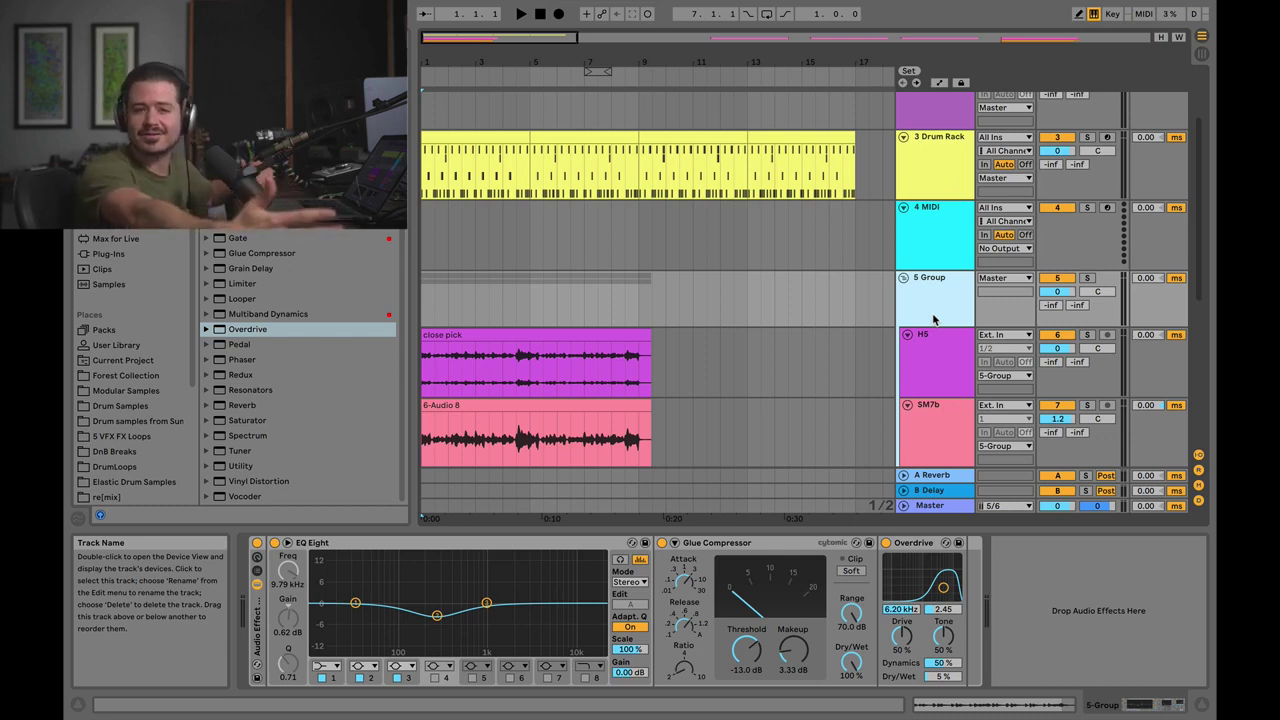
On the A Reverb return, keep Quality at High and set the input filter to 1.24 kHz with a bandwidth of 4.22
{"action": "scroll", "coordinate": [933, 318], "scroll_direction": "up", "scroll_amount": 1}
{"action": "left_click", "coordinate": [932, 475]}
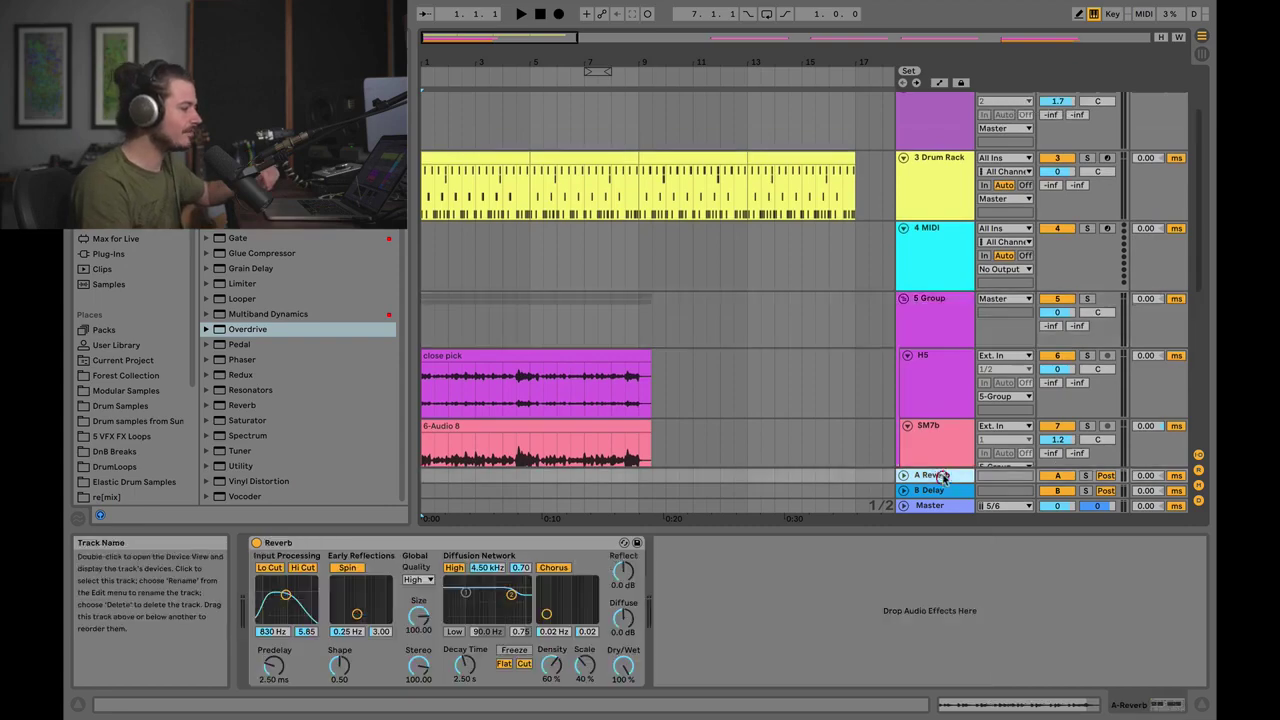
{"action": "scroll", "coordinate": [760, 300], "scroll_direction": "down", "scroll_amount": 10}
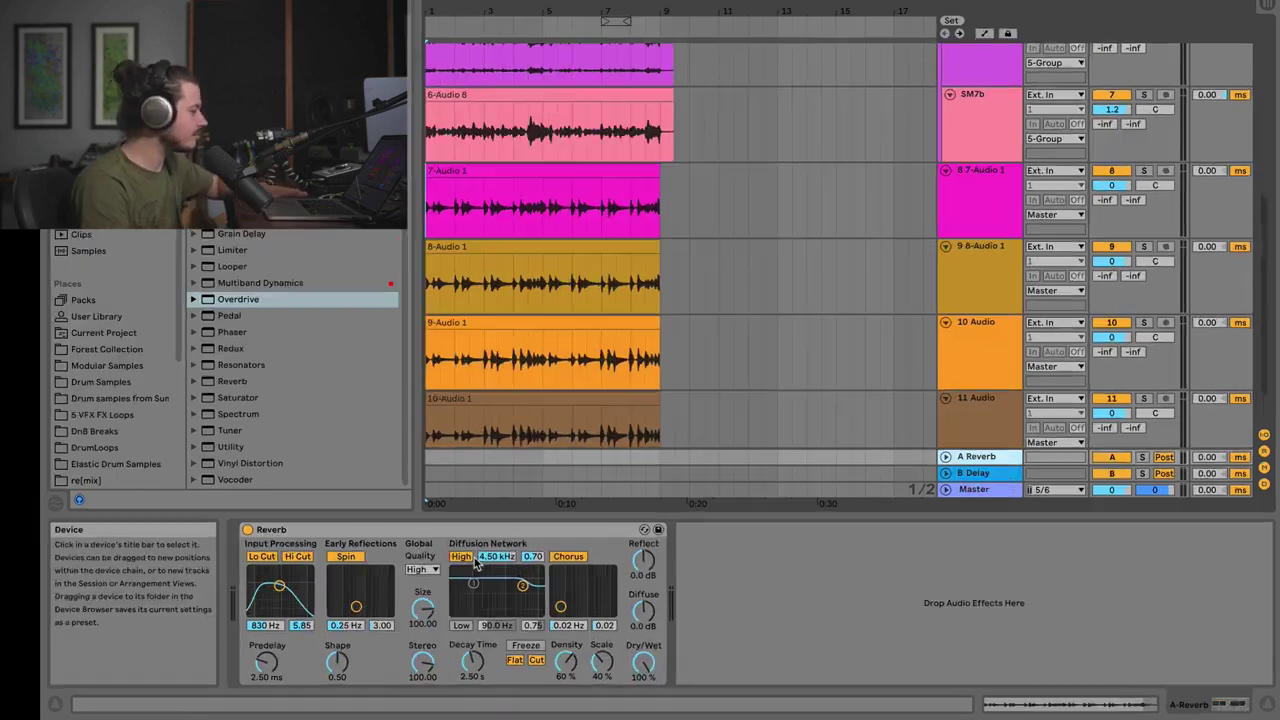
{"action": "left_click", "coordinate": [418, 579]}
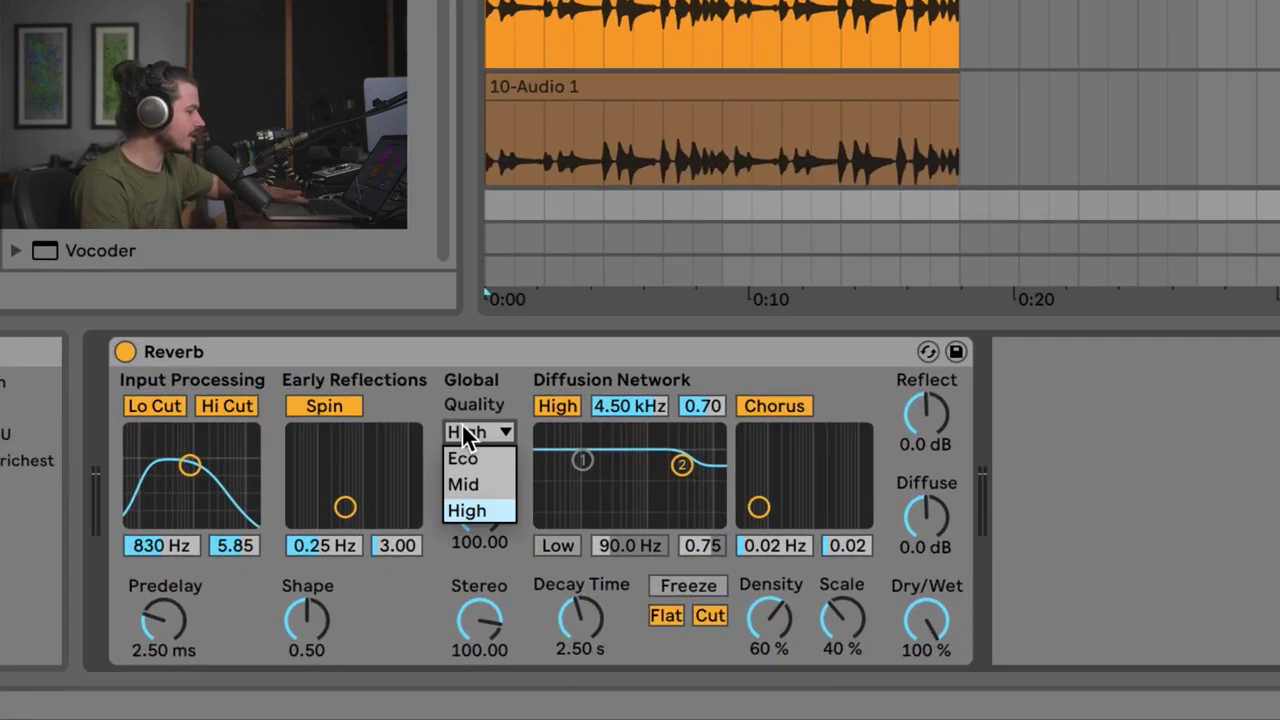
{"action": "left_click", "coordinate": [418, 615]}
{"action": "left_click_drag", "start_coordinate": [285, 596], "coordinate": [283, 598]}
{"action": "left_click_drag", "start_coordinate": [188, 467], "coordinate": [197, 481]}
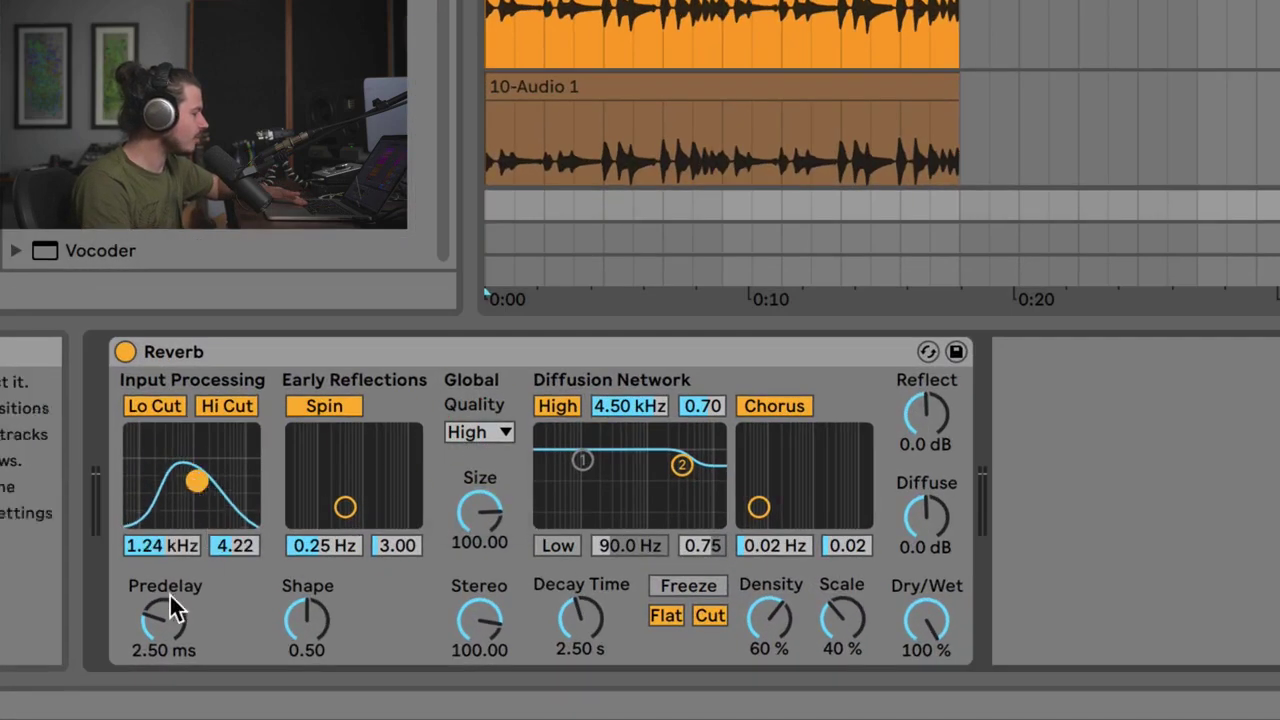
Set the Reverb's Predelay to 14.3 ms, Decay Time to 2.89 s and Size to 24.84
{"action": "left_click_drag", "start_coordinate": [169, 593], "coordinate": [169, 570]}
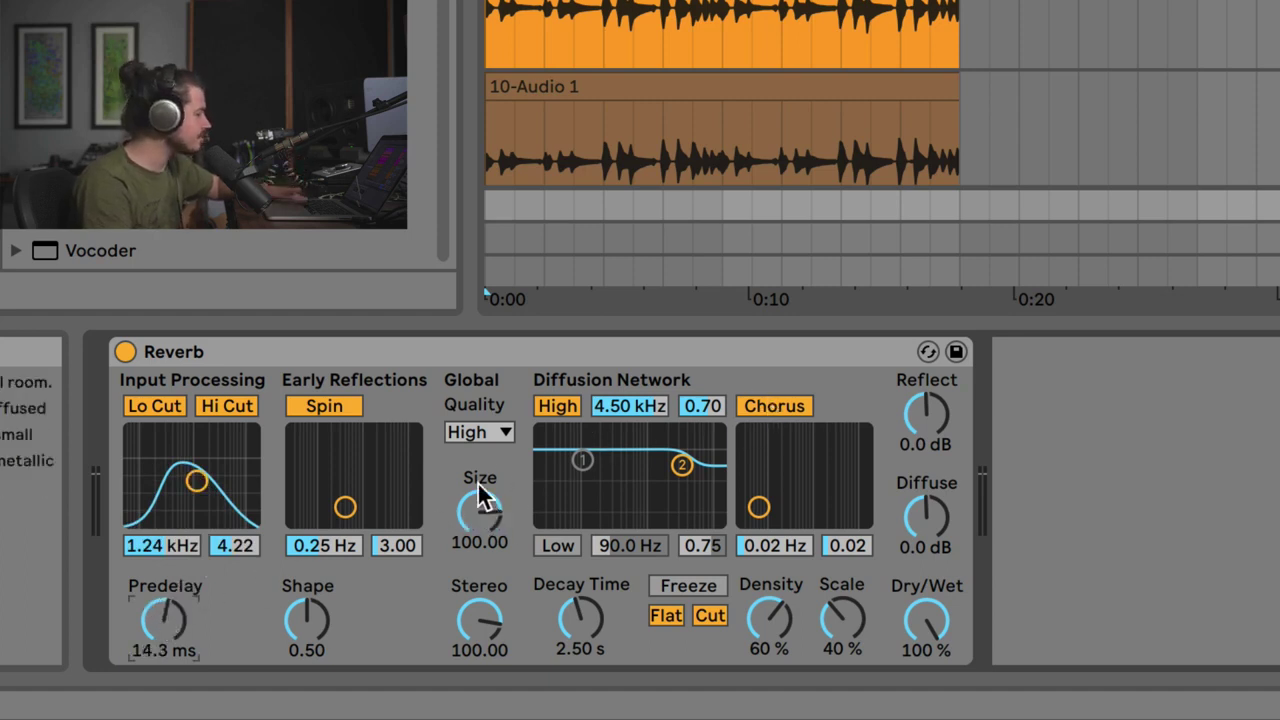
{"action": "left_click", "coordinate": [580, 618]}
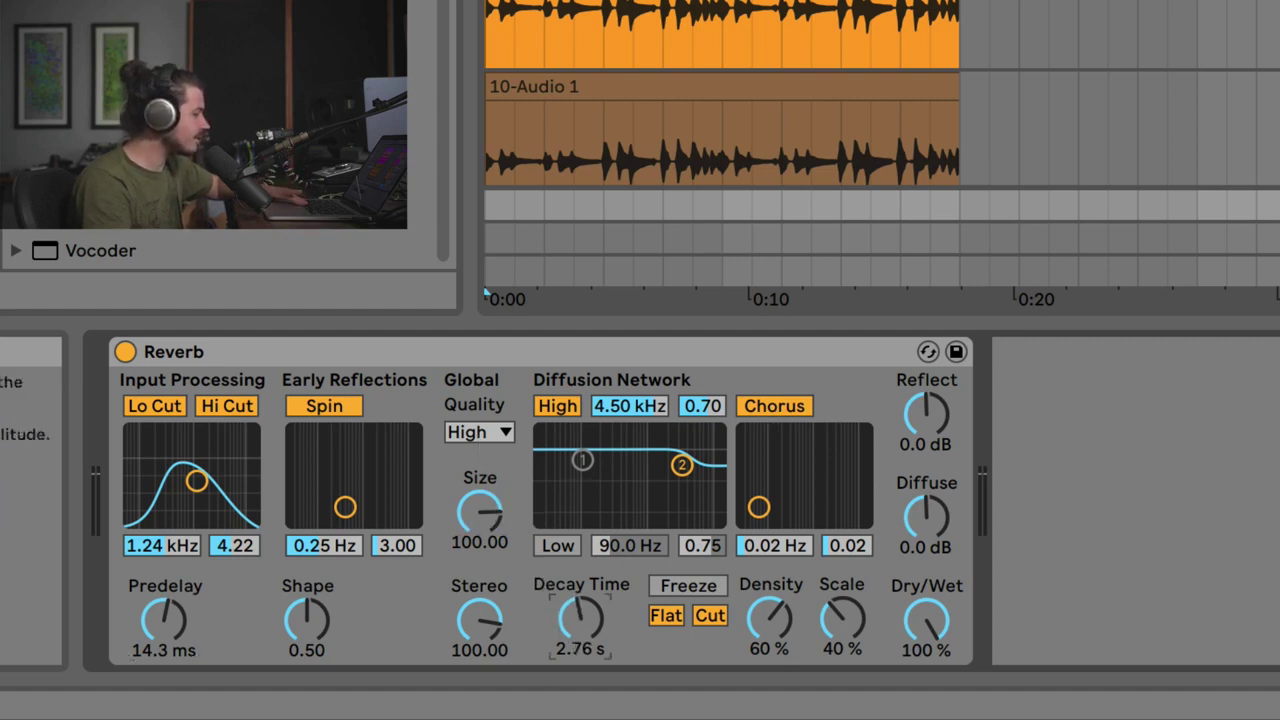
{"action": "left_click_drag", "start_coordinate": [580, 618], "coordinate": [580, 605]}
{"action": "left_click_drag", "start_coordinate": [491, 523], "coordinate": [485, 562]}
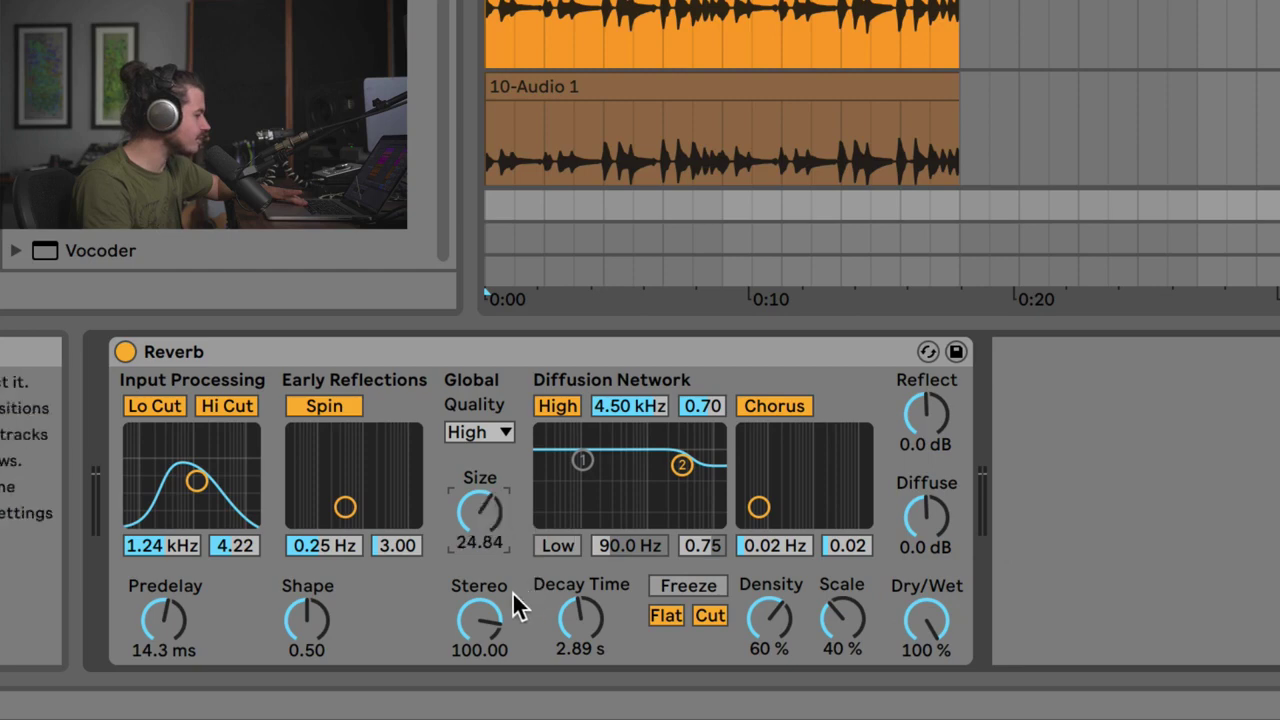
Play the soloed guitar group and raise its send to A Reverb to -13.0 dB
{"action": "scroll", "coordinate": [720, 100], "scroll_direction": "down", "scroll_amount": 5}
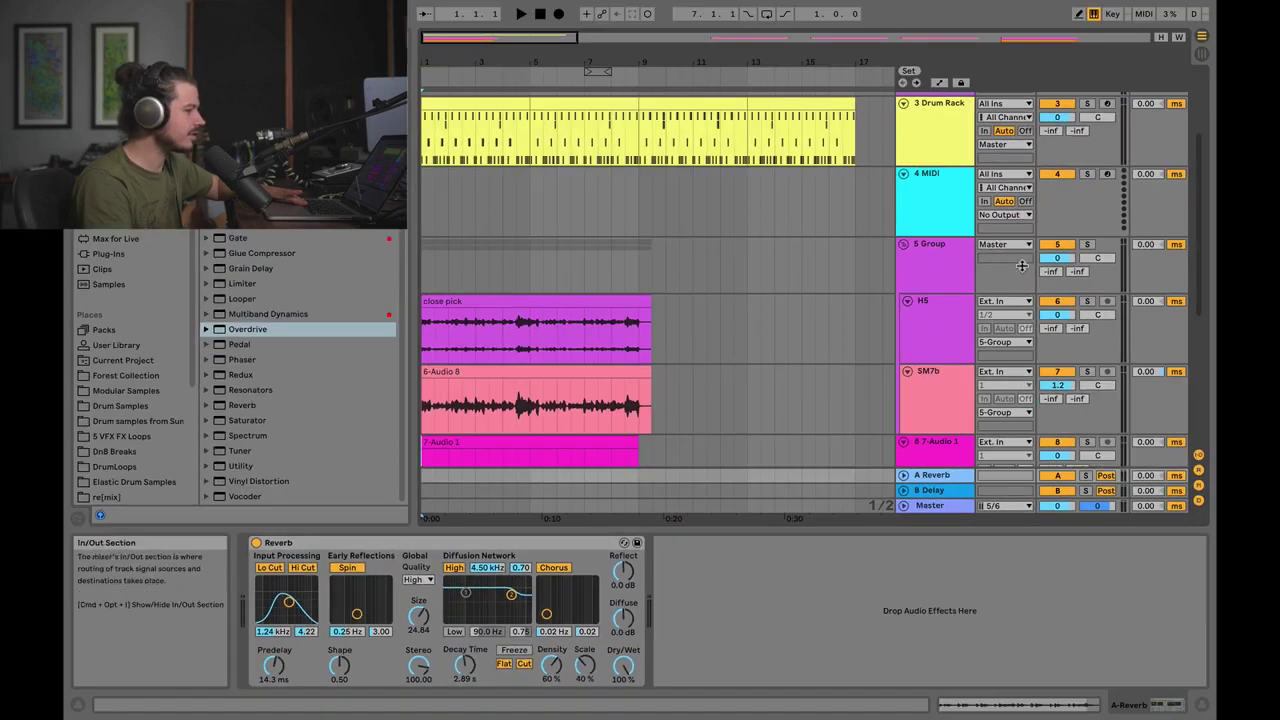
{"action": "left_click", "coordinate": [1043, 272]}
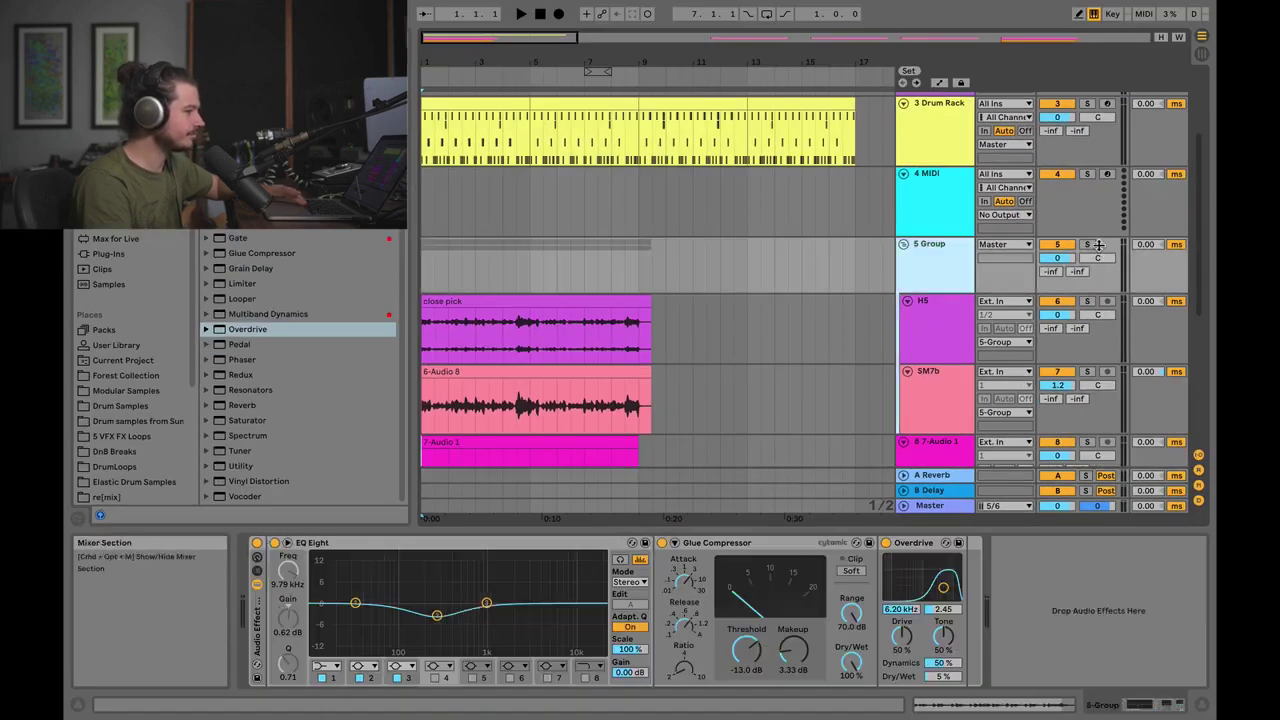
{"action": "key", "text": "space"}
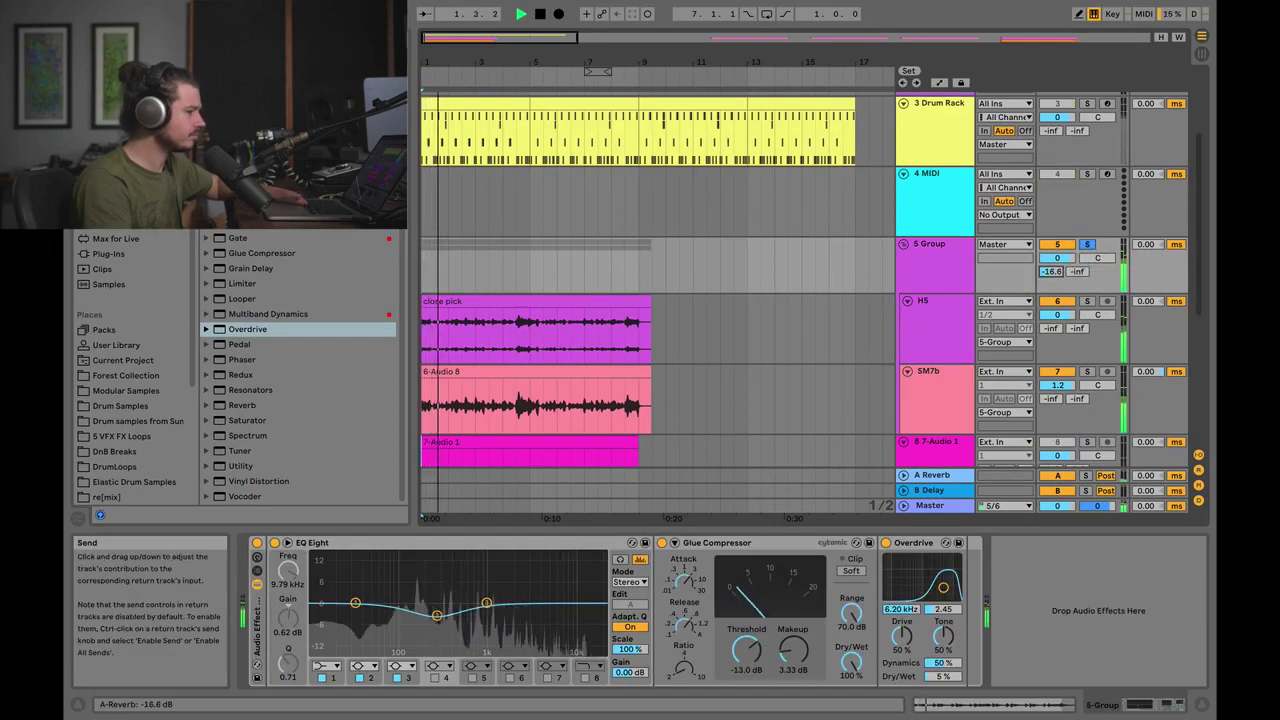
{"action": "left_click_drag", "start_coordinate": [1043, 272], "coordinate": [1043, 262]}
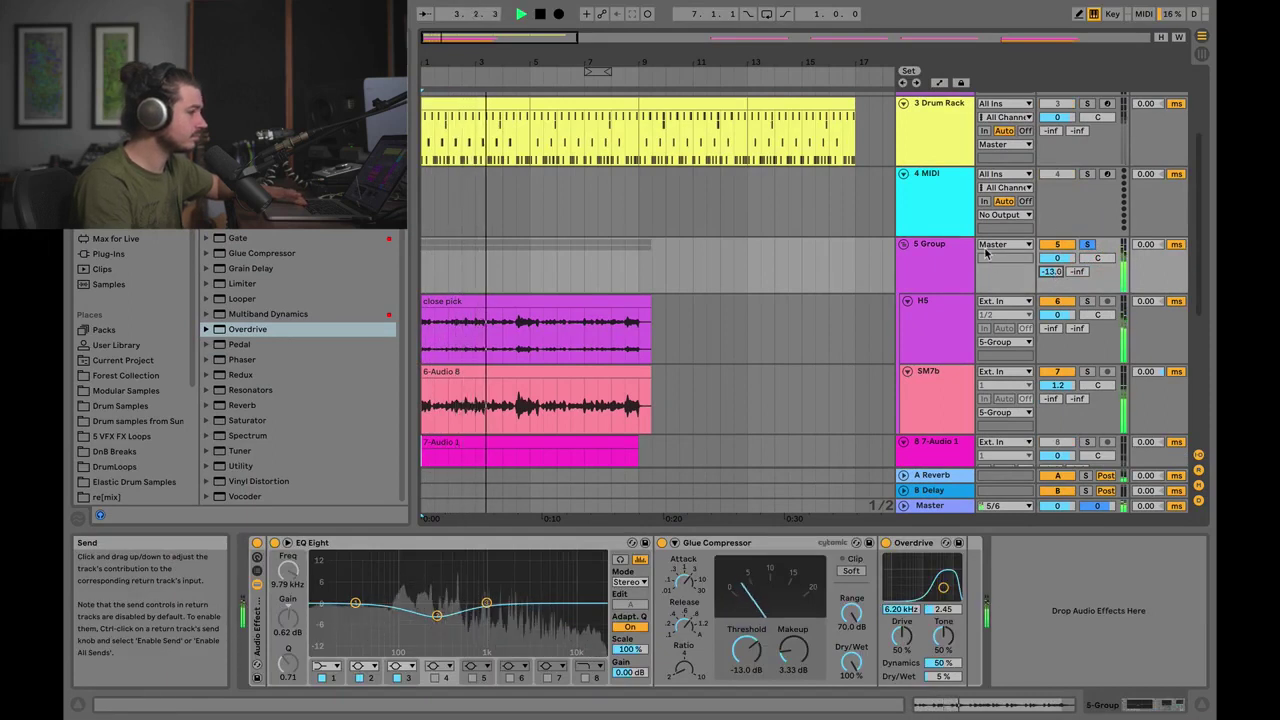
Shorten the Reverb's Decay Time to 1.68 s and raise the guitar group's A Reverb send to -11.6 dB
{"action": "left_click", "coordinate": [943, 476]}
{"action": "left_click_drag", "start_coordinate": [465, 665], "coordinate": [465, 672]}
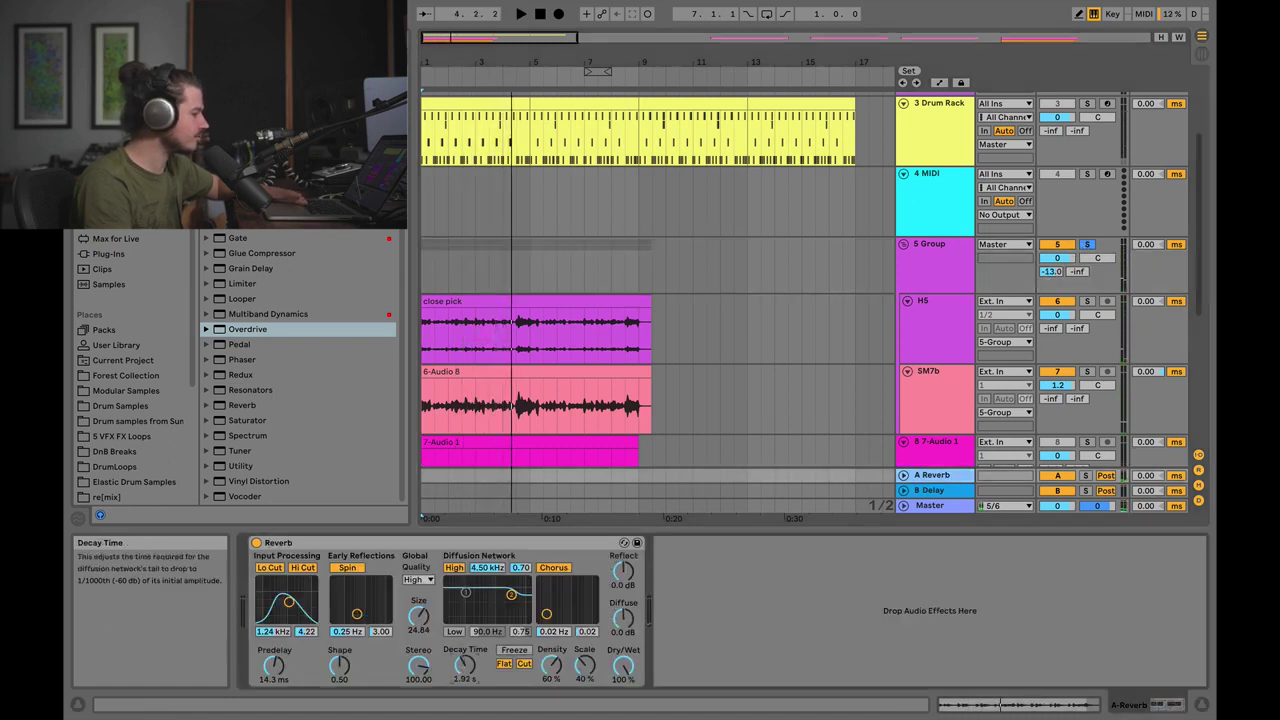
{"action": "left_click_drag", "start_coordinate": [1050, 276], "coordinate": [1048, 273]}
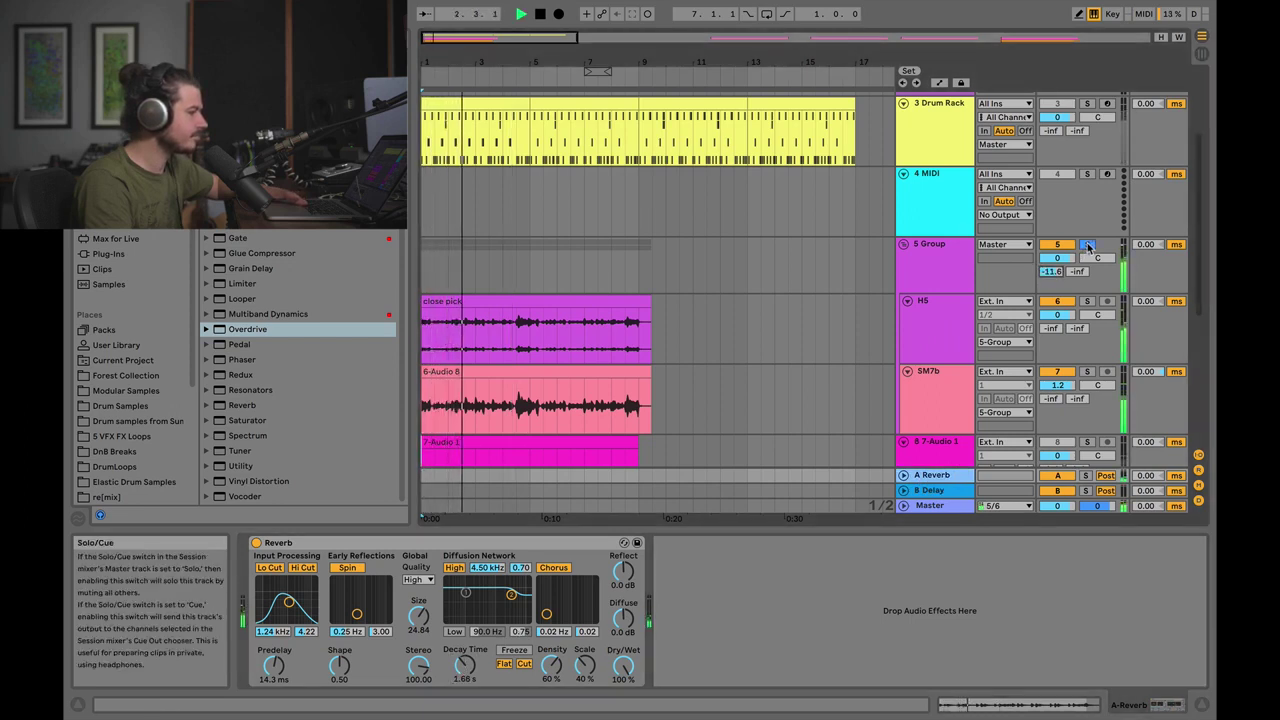
Unsolo the guitar group and play the full mix with audio tracks 8 to 11 deactivated
{"action": "key", "text": "space"}
{"action": "left_click", "coordinate": [1088, 245]}
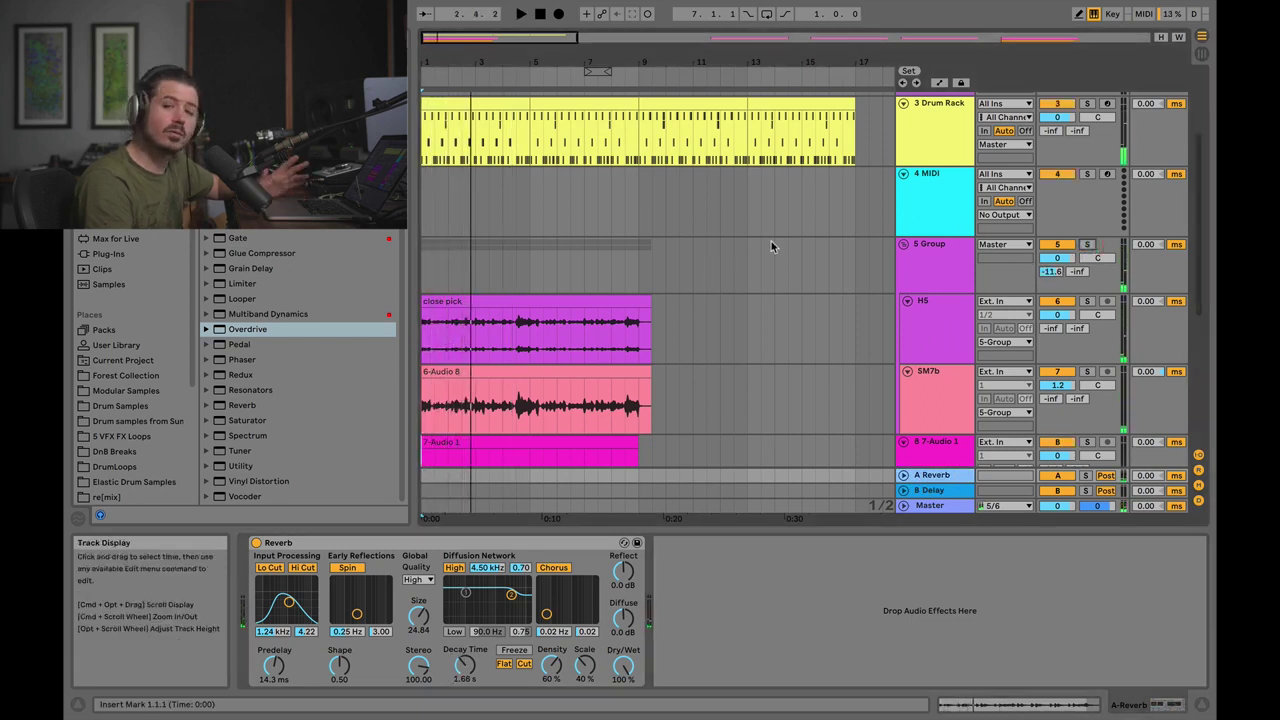
{"action": "scroll", "coordinate": [771, 241], "scroll_direction": "up", "scroll_amount": 3}
{"action": "key", "text": "space"}
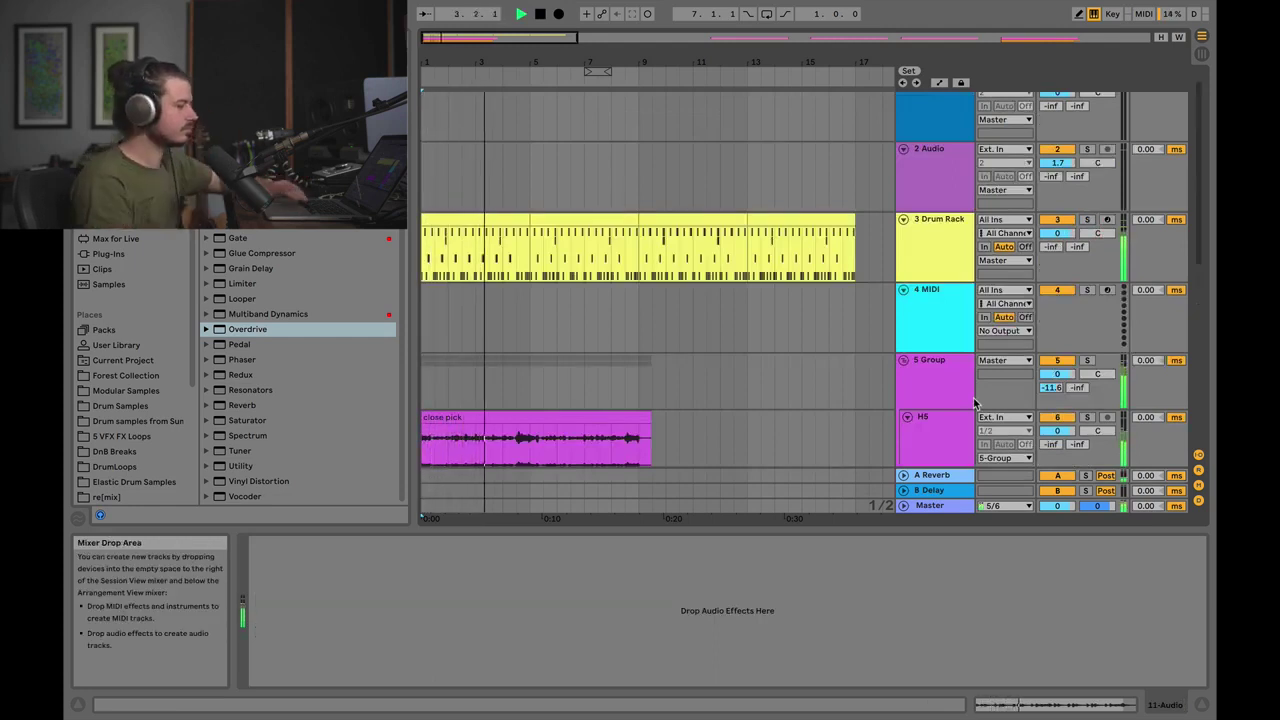
{"action": "scroll", "coordinate": [942, 298], "scroll_direction": "down", "scroll_amount": 5}
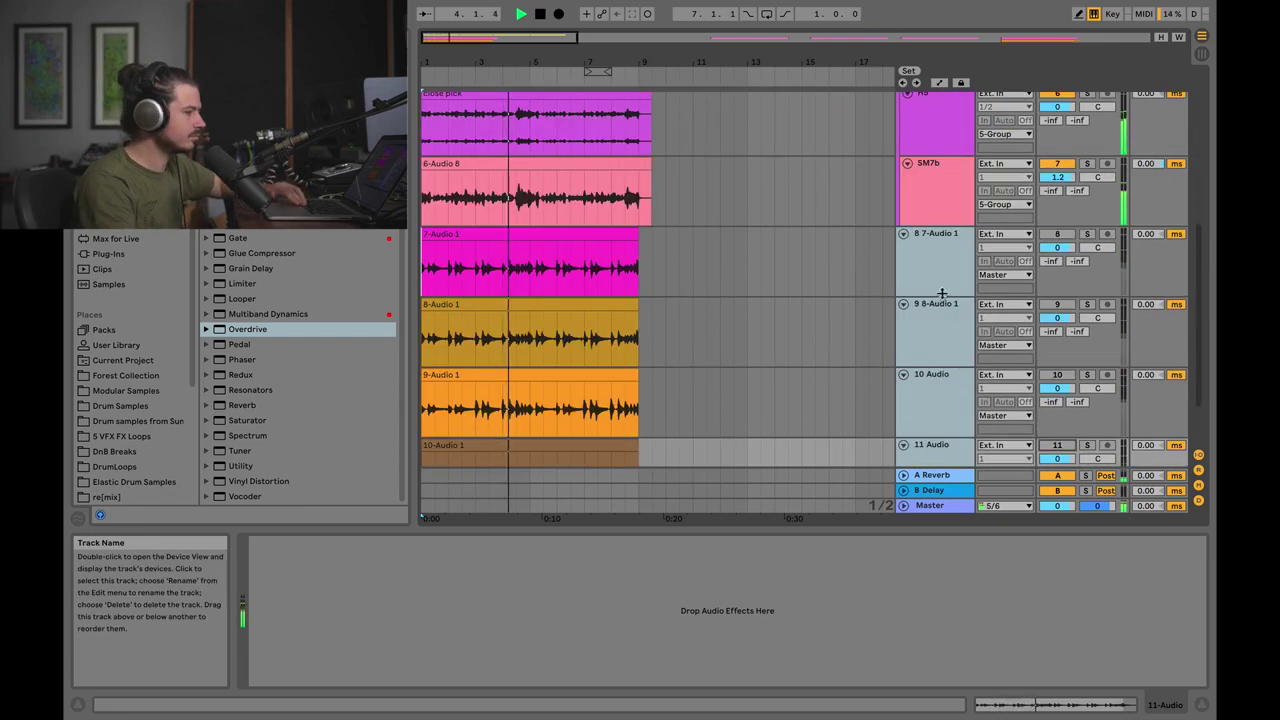
{"action": "scroll", "coordinate": [942, 298], "scroll_direction": "up", "scroll_amount": 1}
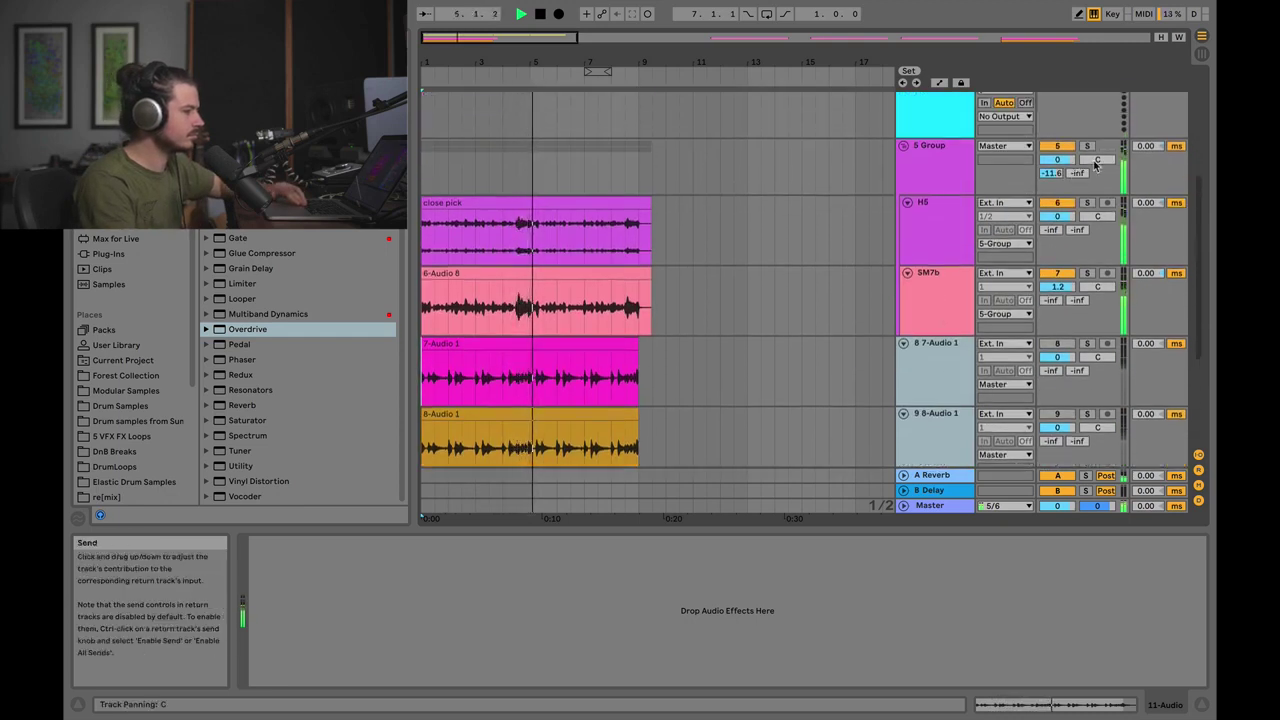
Solo the guitar group, play it and pan the SM7b track to 10R
{"action": "key", "text": "space"}
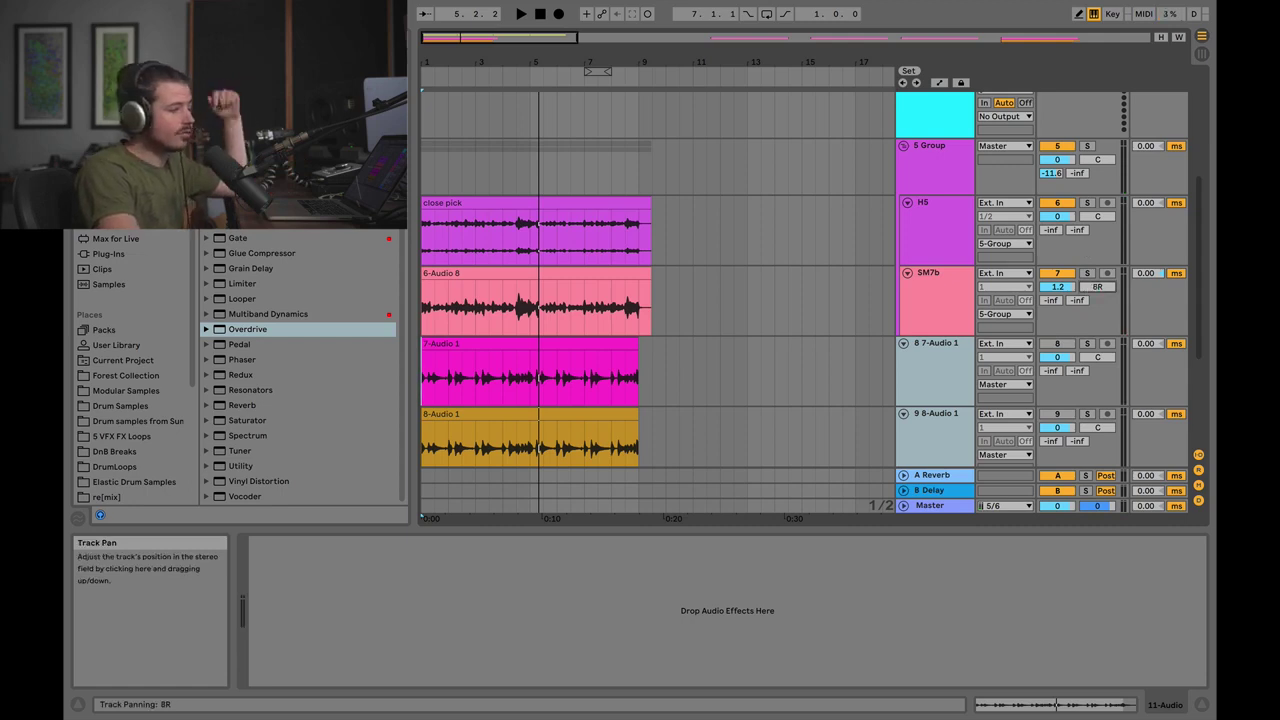
{"action": "left_click", "coordinate": [1087, 146]}
{"action": "key", "text": "space"}
{"action": "left_click_drag", "start_coordinate": [1103, 293], "coordinate": [1103, 290]}
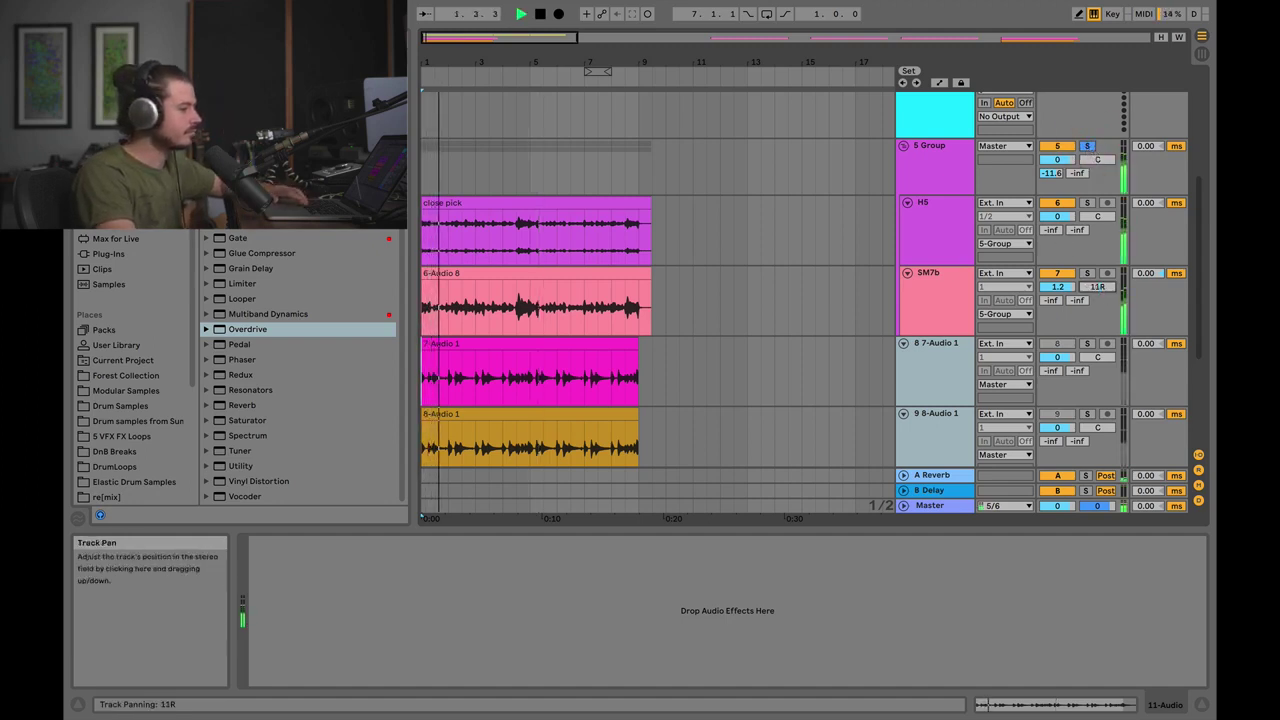
Unsolo the guitar group and listen to the SM7b panning in the full mix
{"action": "left_click", "coordinate": [1087, 146]}
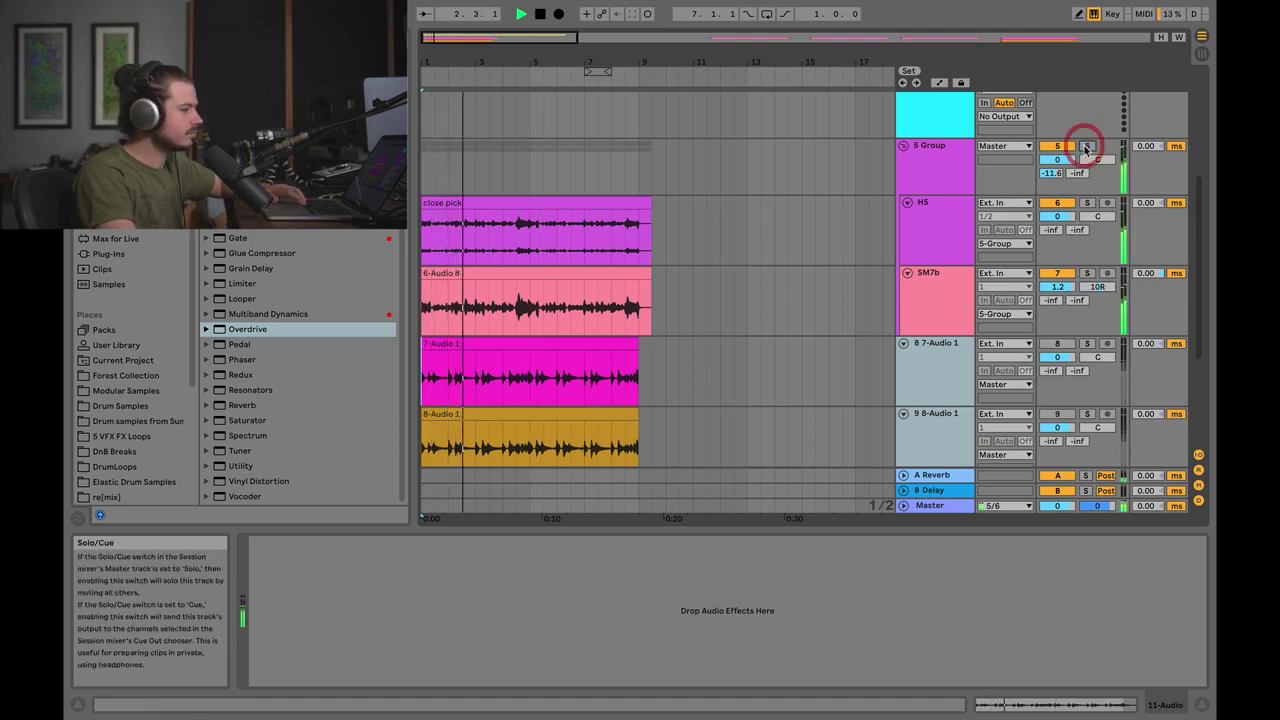
{"action": "scroll", "coordinate": [1075, 315], "scroll_direction": "up", "scroll_amount": 1}
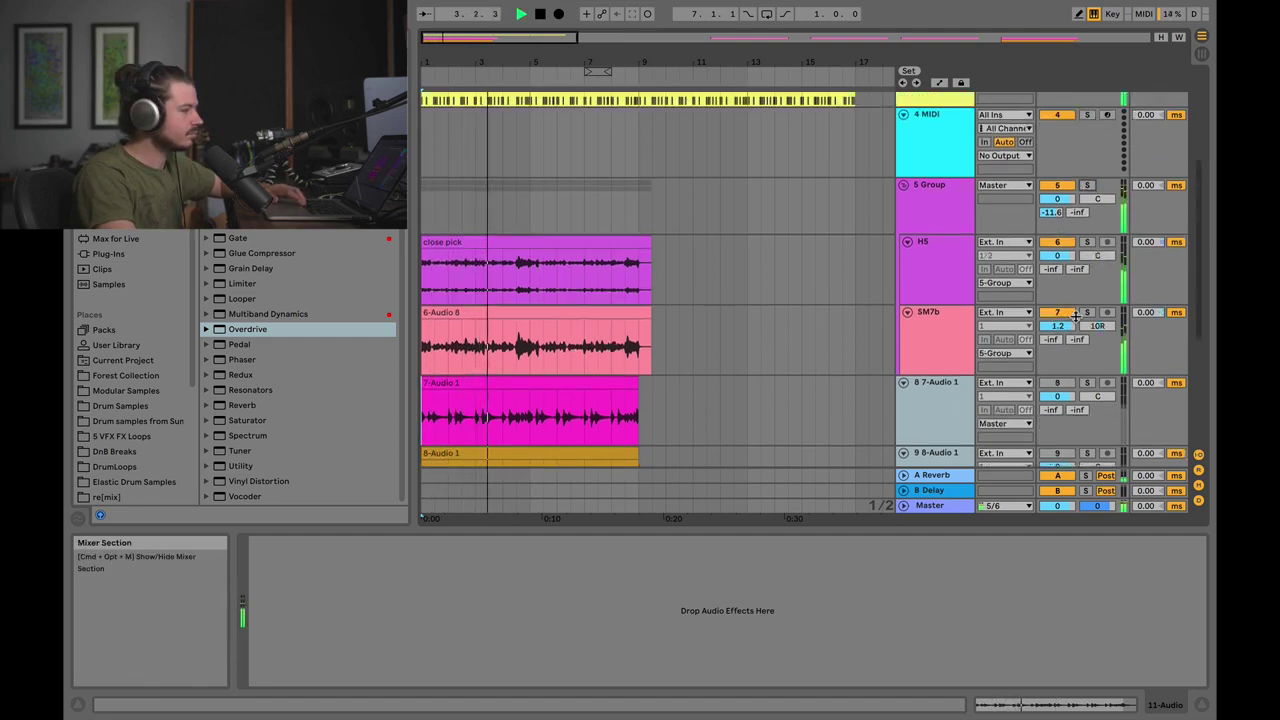
{"action": "scroll", "coordinate": [1075, 315], "scroll_direction": "up", "scroll_amount": 1}
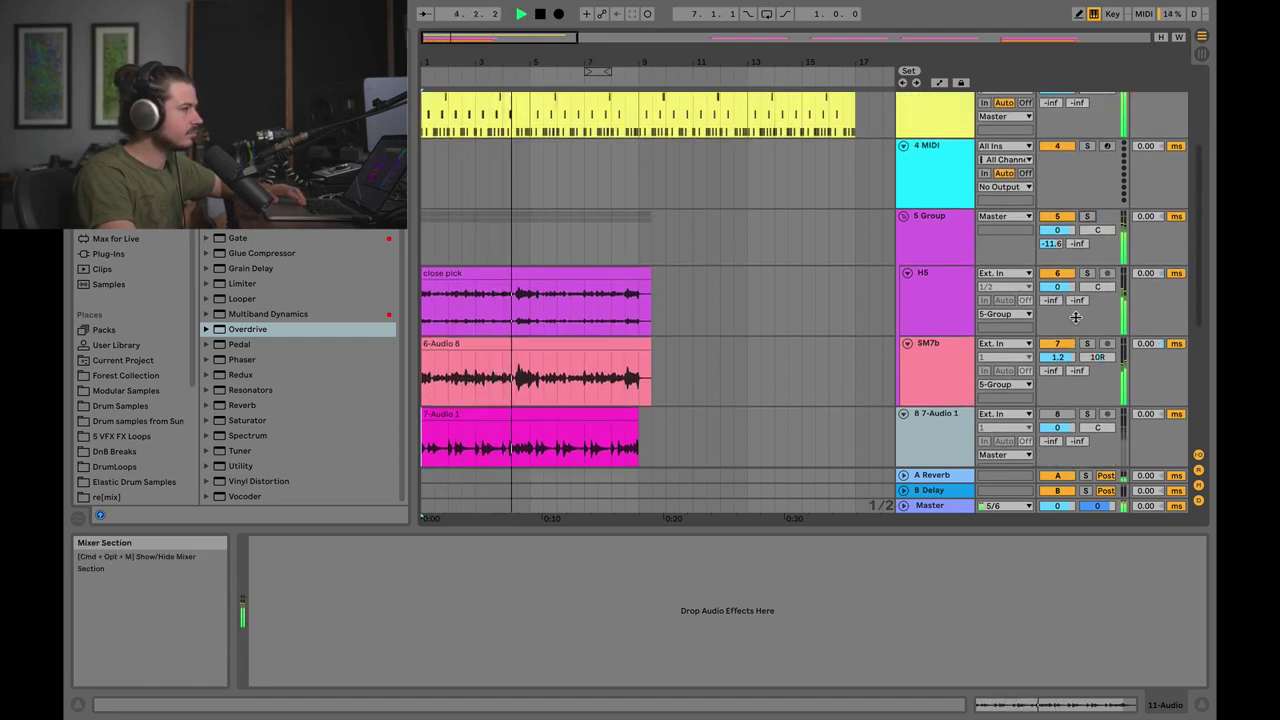
{"action": "scroll", "coordinate": [955, 233], "scroll_direction": "down", "scroll_amount": 1}
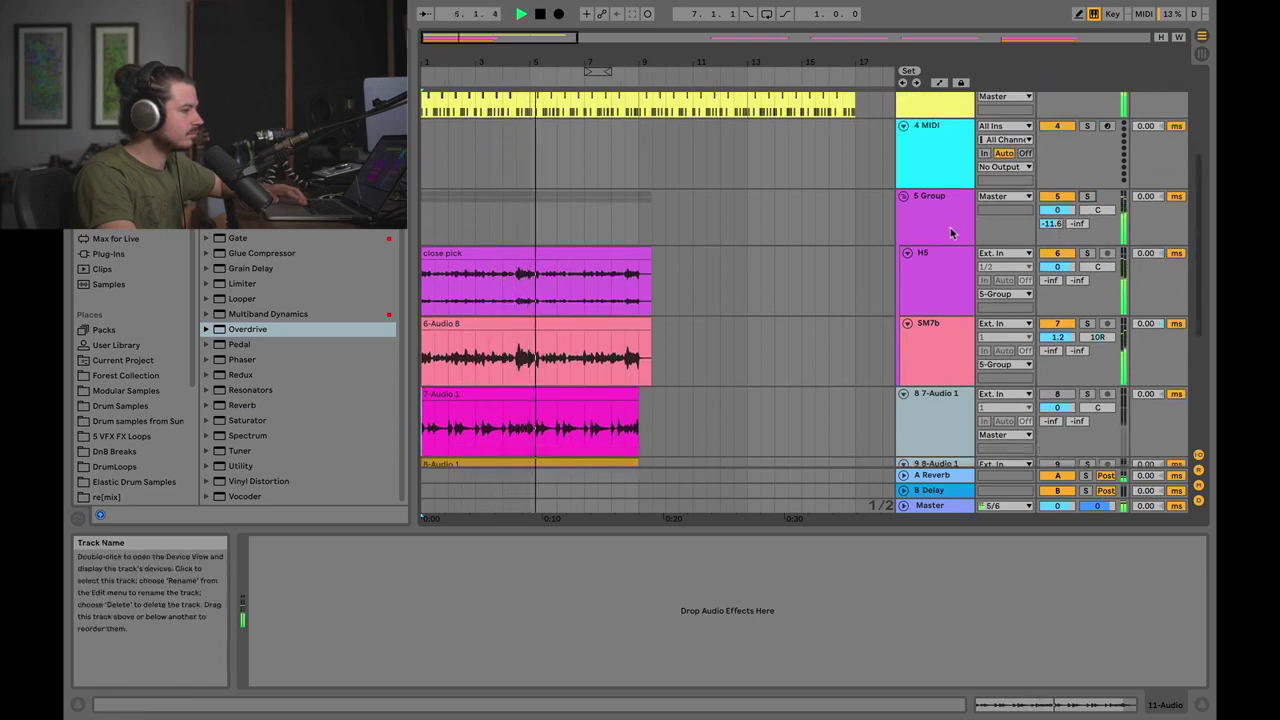
Reactivate audio tracks 8 to 11 and play the full mix from the start of the 7-Audio 1 clip
{"action": "scroll", "coordinate": [926, 291], "scroll_direction": "down", "scroll_amount": 5}
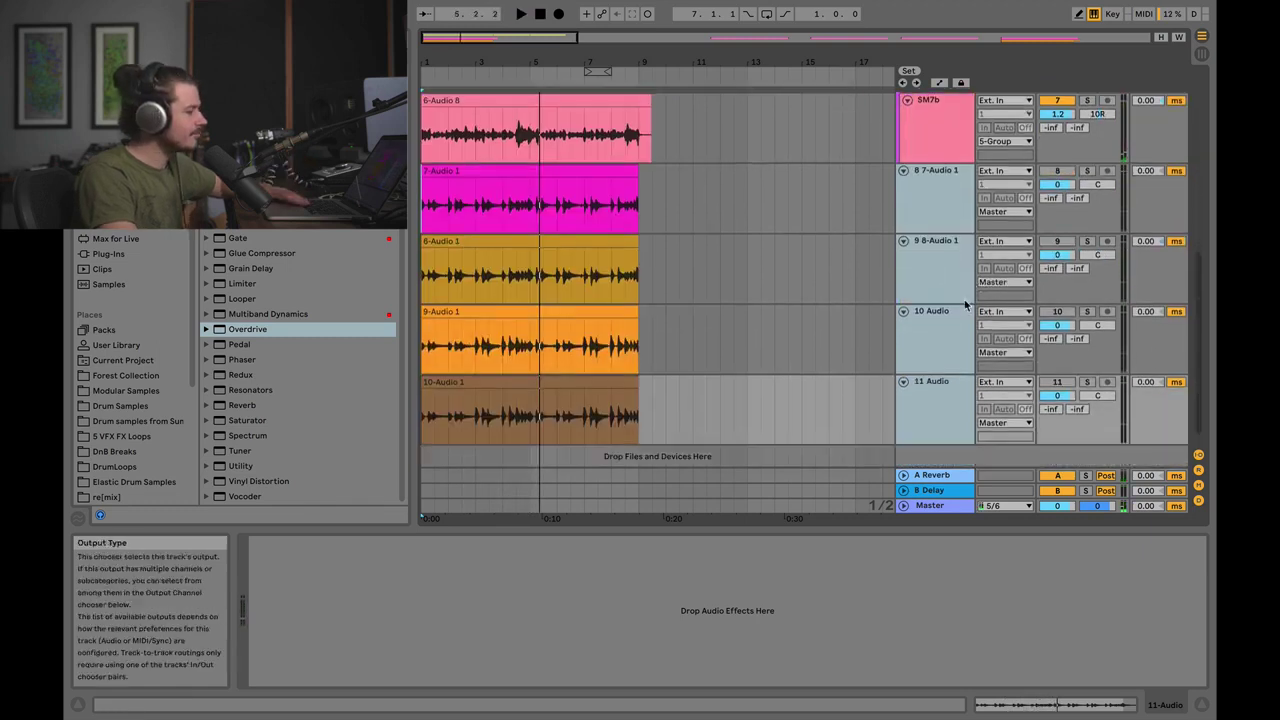
{"action": "key", "text": "space"}
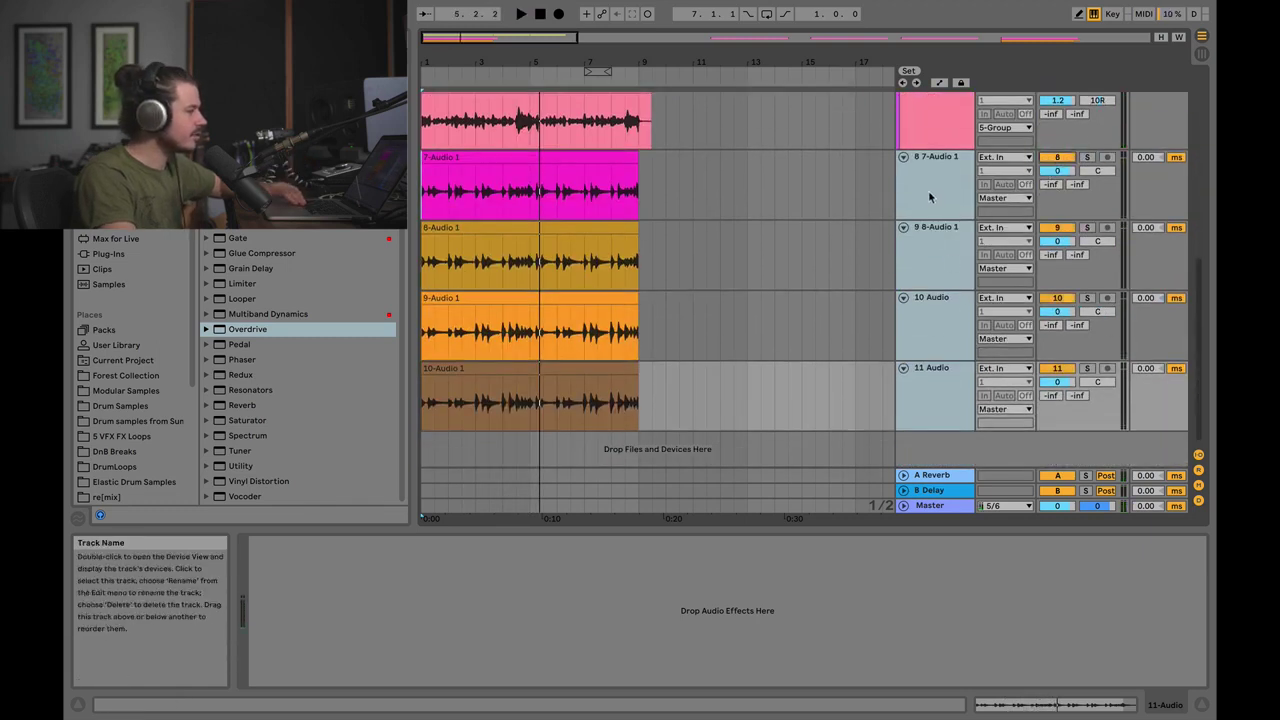
{"action": "left_click", "coordinate": [423, 181]}
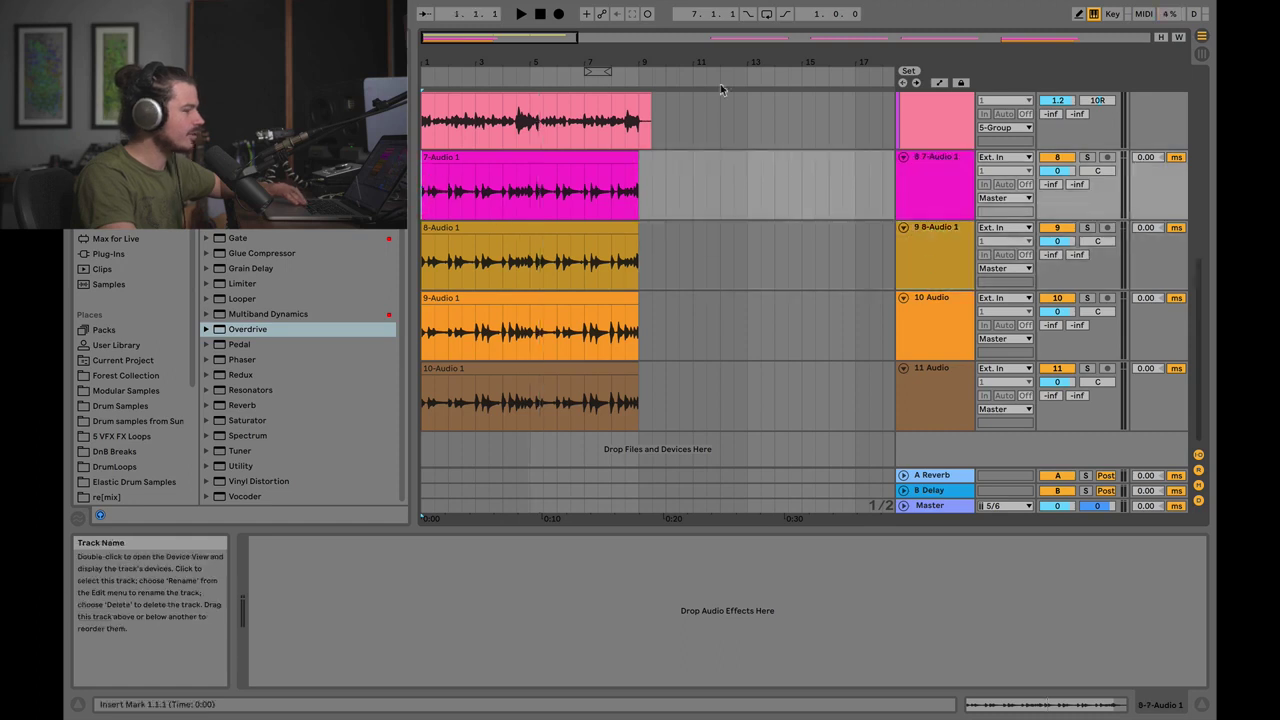
{"action": "left_click_drag", "start_coordinate": [483, 33], "coordinate": [483, 45]}
{"action": "key", "text": "space"}
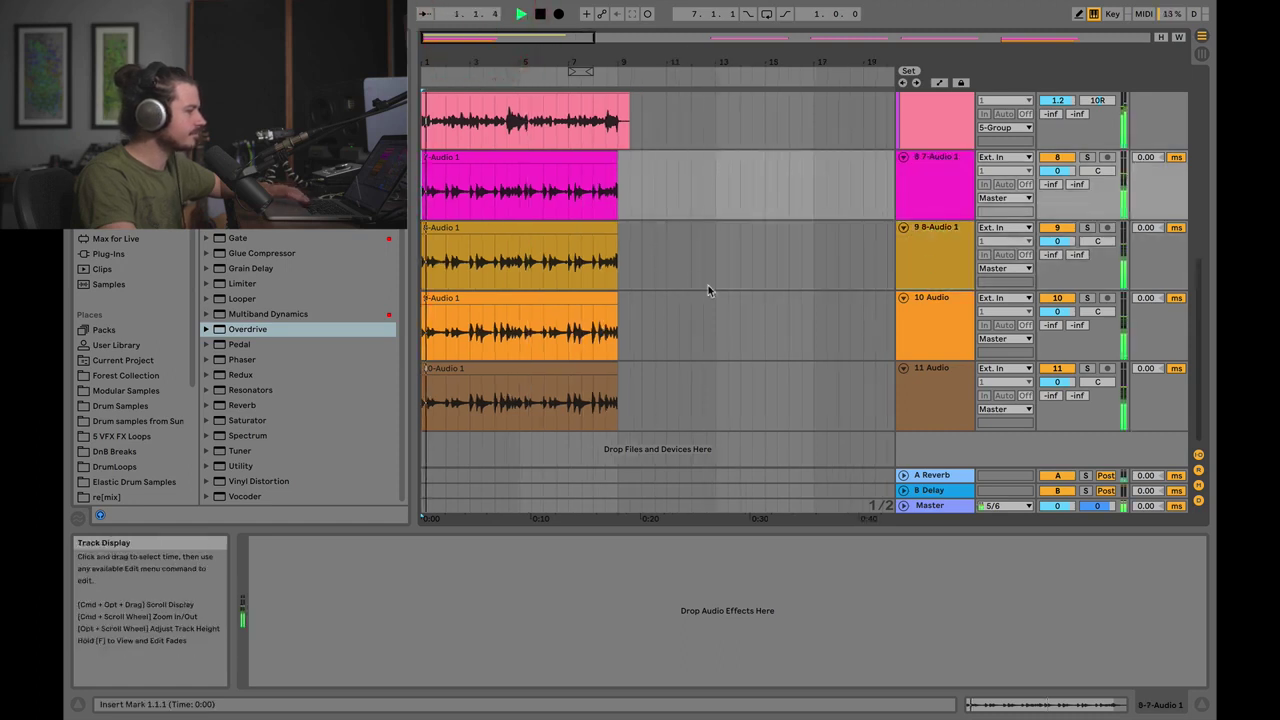
{"action": "scroll", "coordinate": [708, 285], "scroll_direction": "up", "scroll_amount": 1}
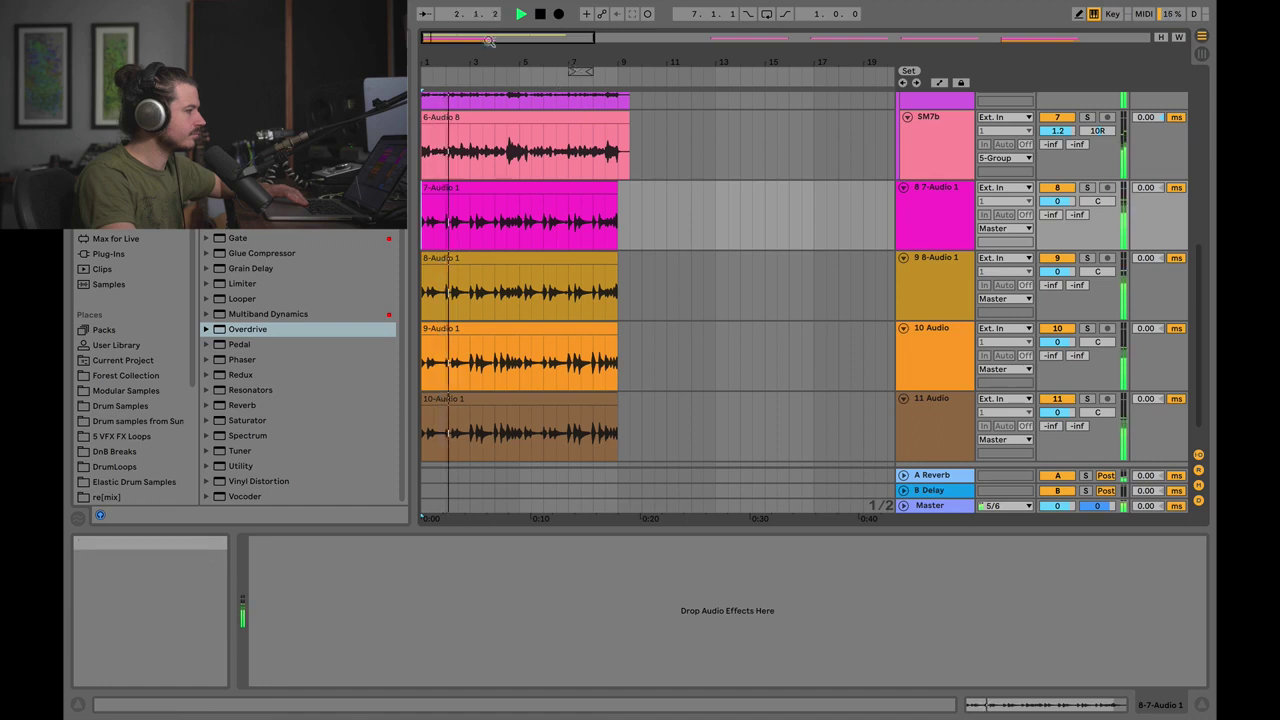
{"action": "left_click_drag", "start_coordinate": [475, 37], "coordinate": [475, 24]}
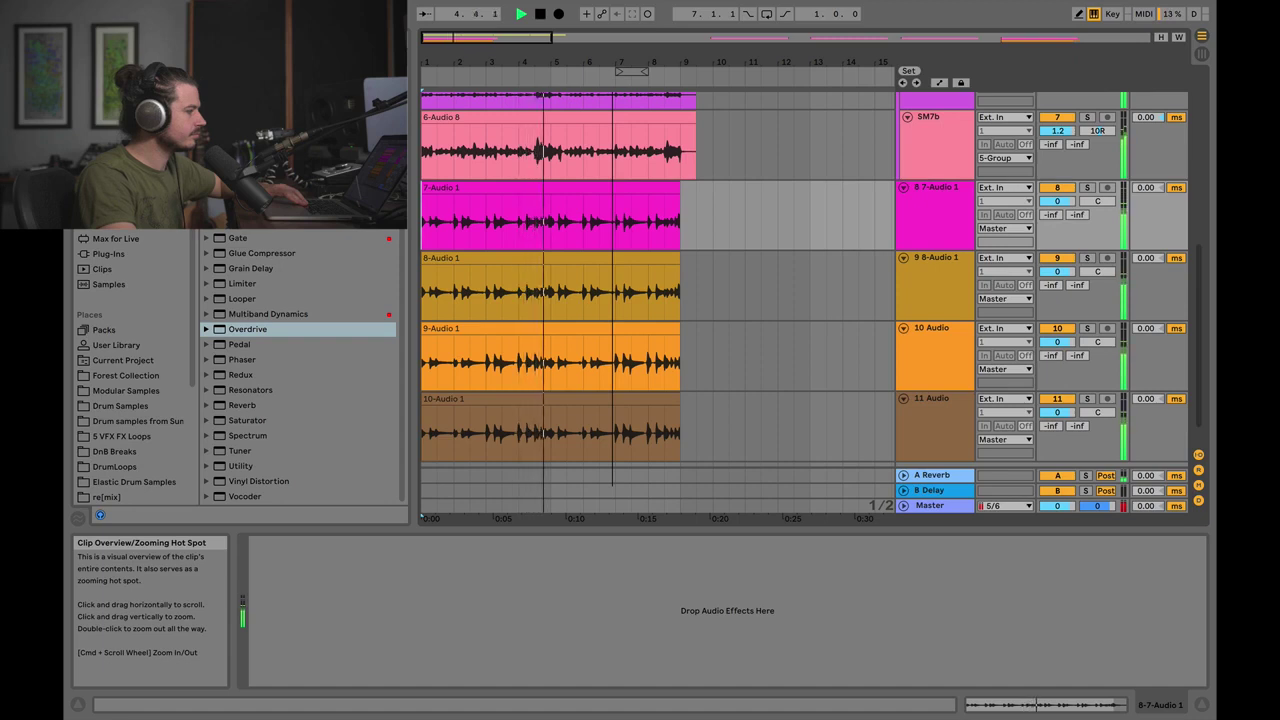
{"action": "left_click_drag", "start_coordinate": [475, 24], "coordinate": [475, 32]}
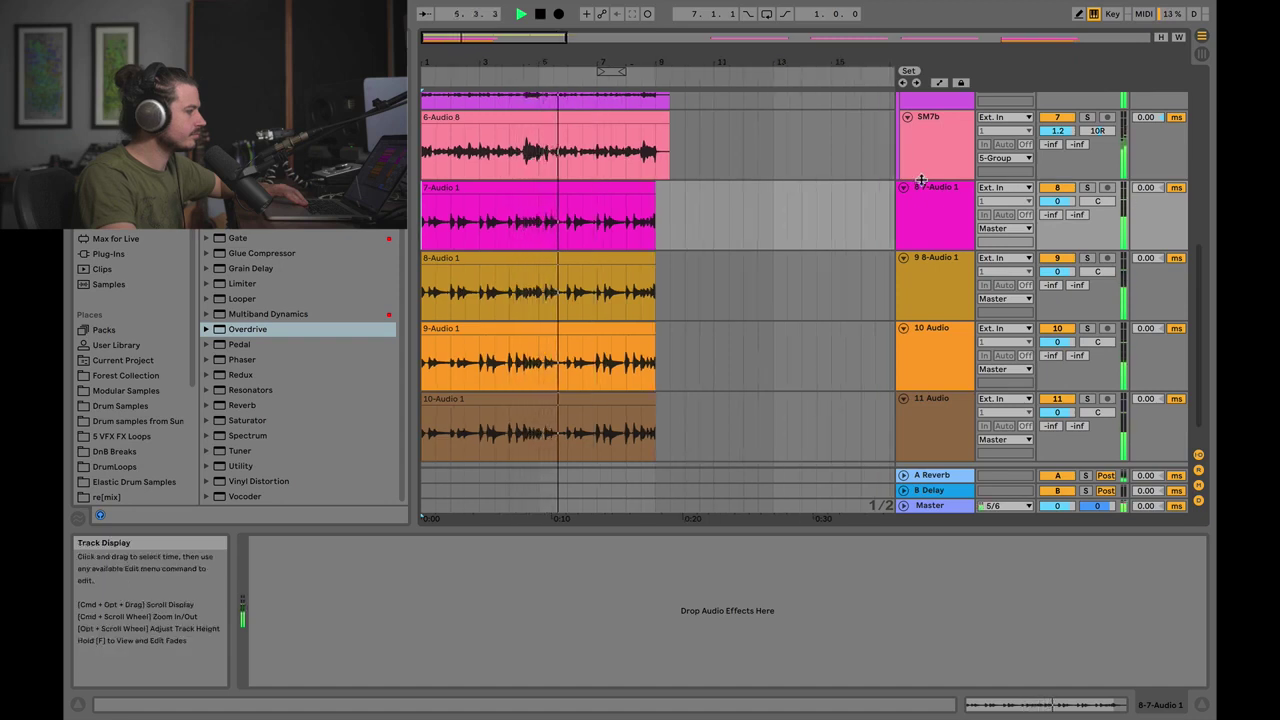
Stop playback and select the guitar group to show its effect rack
{"action": "scroll", "coordinate": [943, 205], "scroll_direction": "up", "scroll_amount": 4}
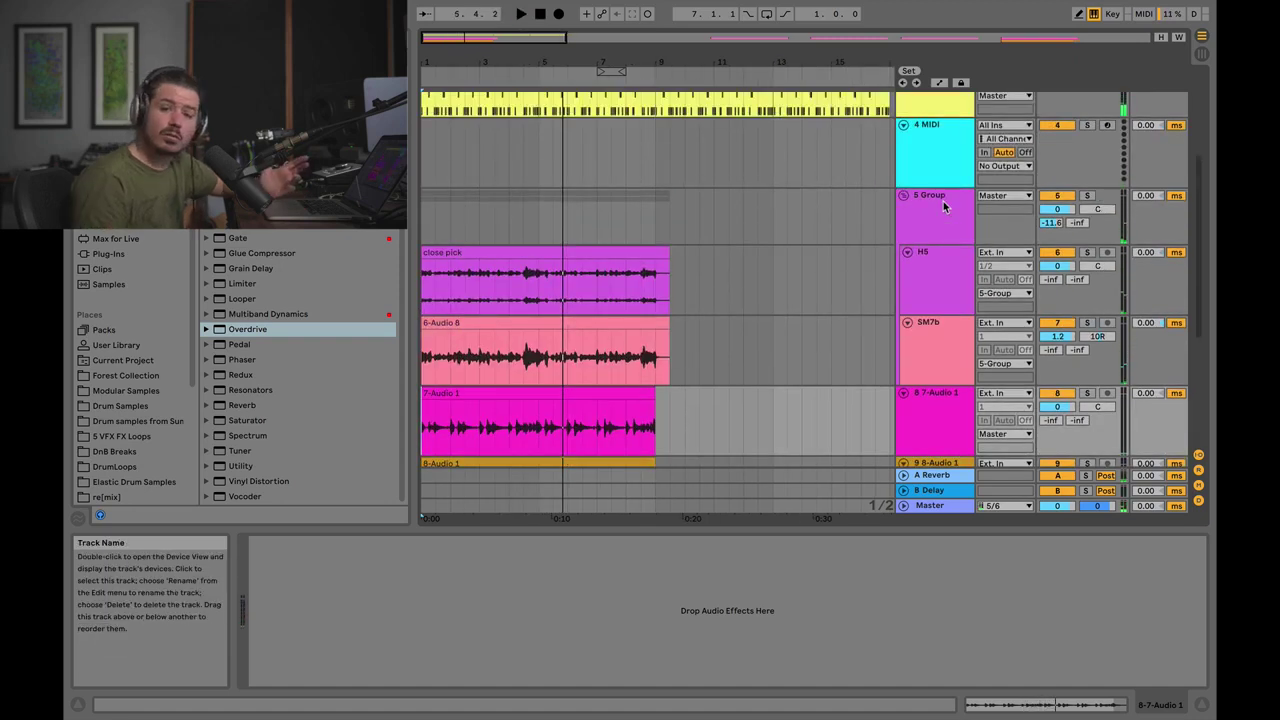
{"action": "left_click", "coordinate": [943, 205]}
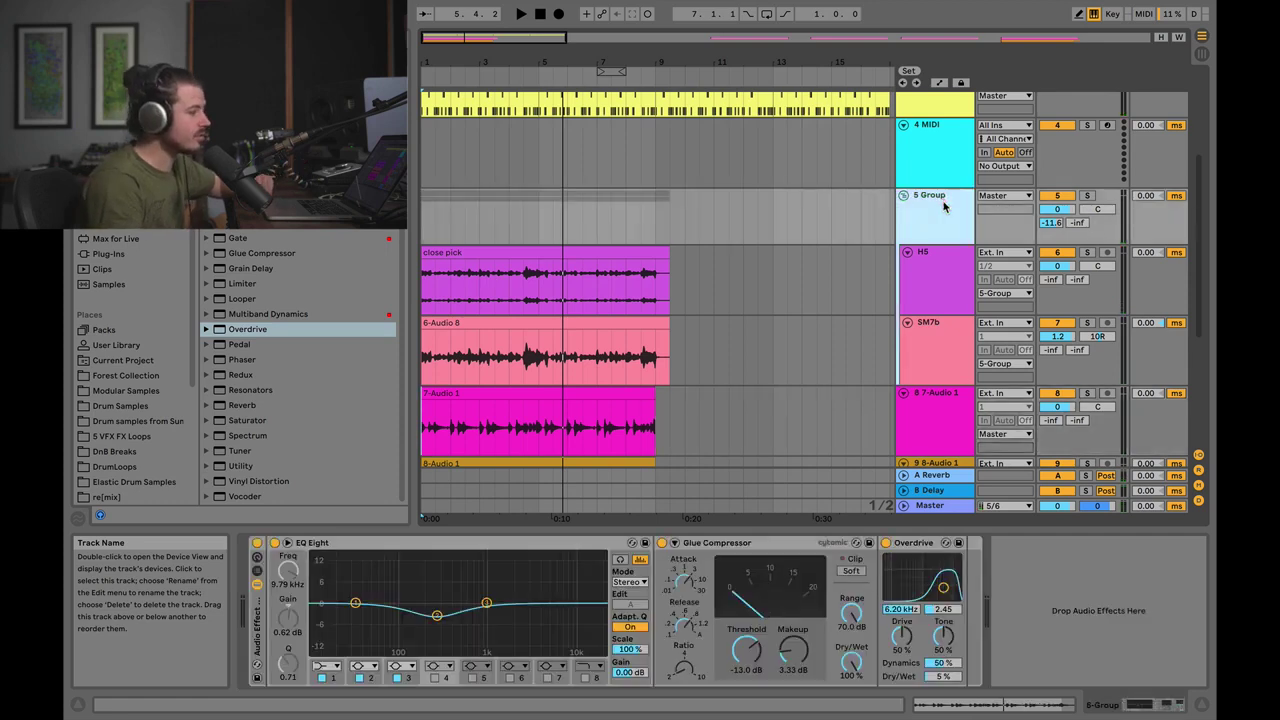
Compare the effect racks of the H5 and SM7b guitar tracks by selecting each in turn
{"action": "left_click", "coordinate": [920, 258]}
{"action": "left_click", "coordinate": [922, 337]}
{"action": "left_click", "coordinate": [924, 295]}
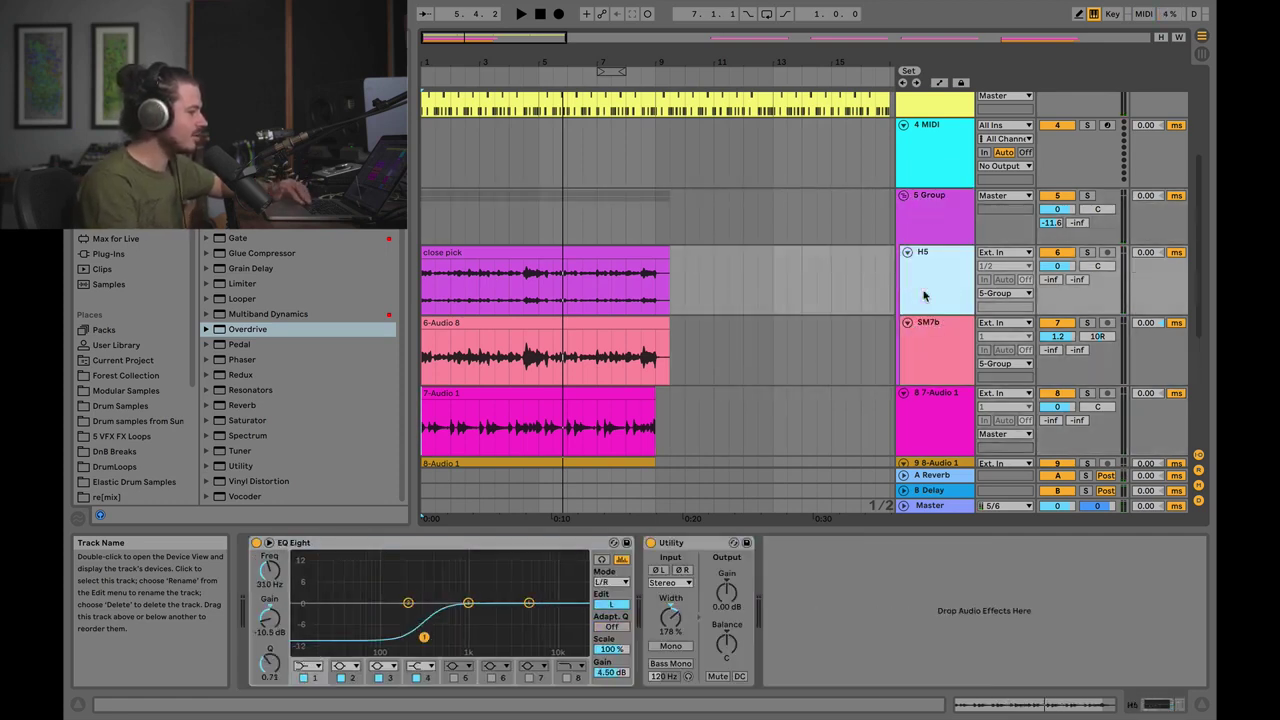
{"action": "left_click", "coordinate": [934, 345]}
{"action": "left_click", "coordinate": [932, 290]}
{"action": "left_click", "coordinate": [936, 340]}
{"action": "left_click", "coordinate": [929, 285]}
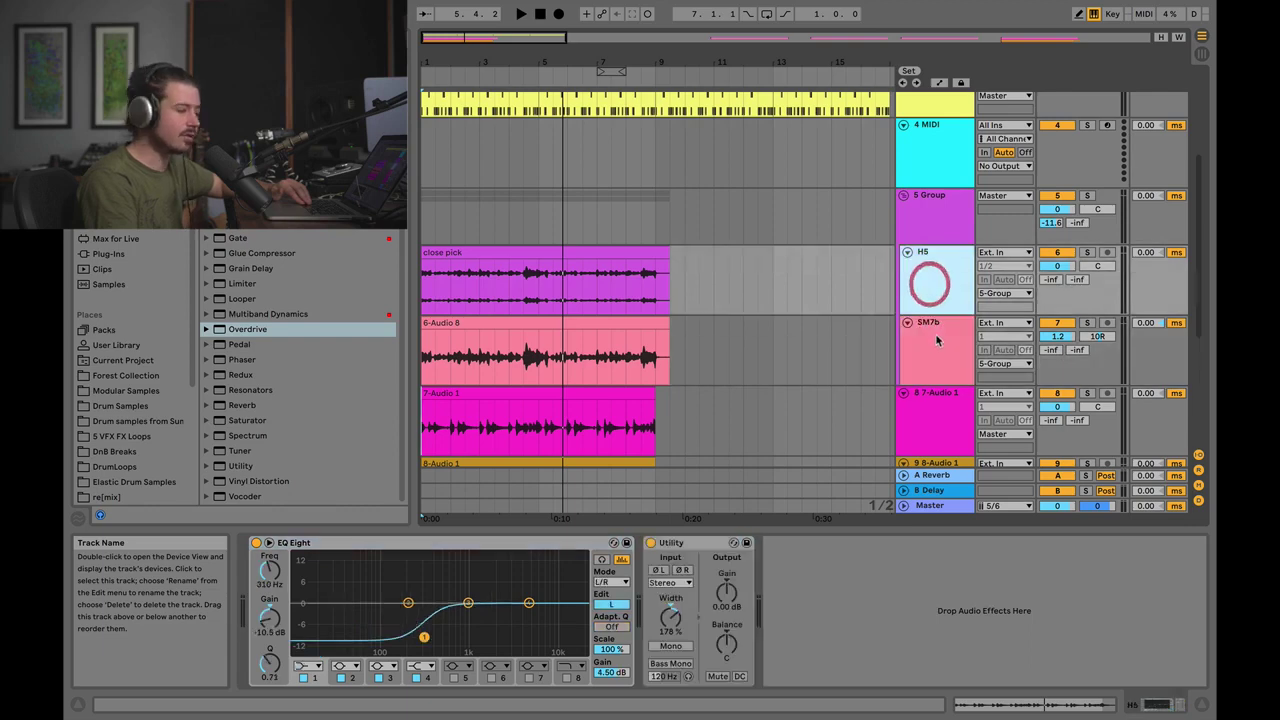
{"action": "left_click", "coordinate": [937, 341]}
{"action": "left_click", "coordinate": [930, 288]}
Look over the lead recordings on audio tracks 8 to 11 and their clips below the guitar group
{"action": "scroll", "coordinate": [947, 376], "scroll_direction": "down", "scroll_amount": 4}
{"action": "left_click", "coordinate": [910, 208]}
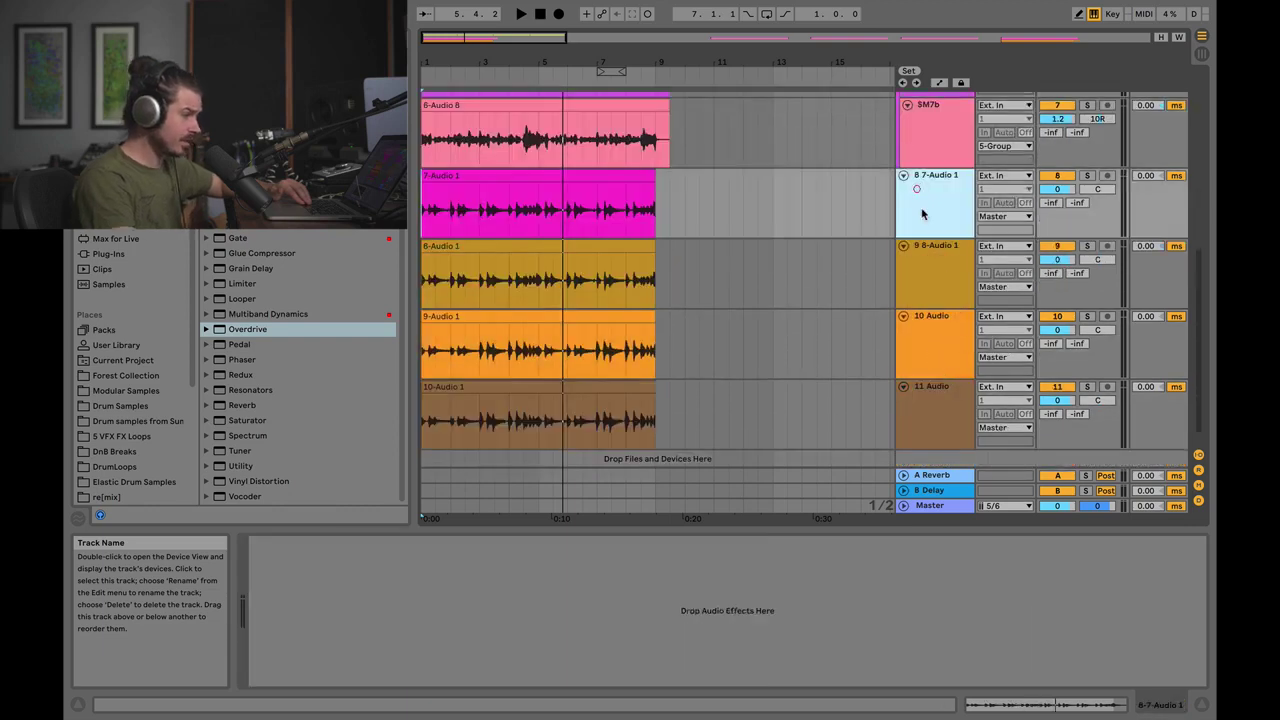
{"action": "left_click", "coordinate": [950, 402]}
{"action": "left_click", "coordinate": [926, 215]}
{"action": "scroll", "coordinate": [938, 265], "scroll_direction": "up", "scroll_amount": 1}
{"action": "scroll", "coordinate": [937, 265], "scroll_direction": "up", "scroll_amount": 1}
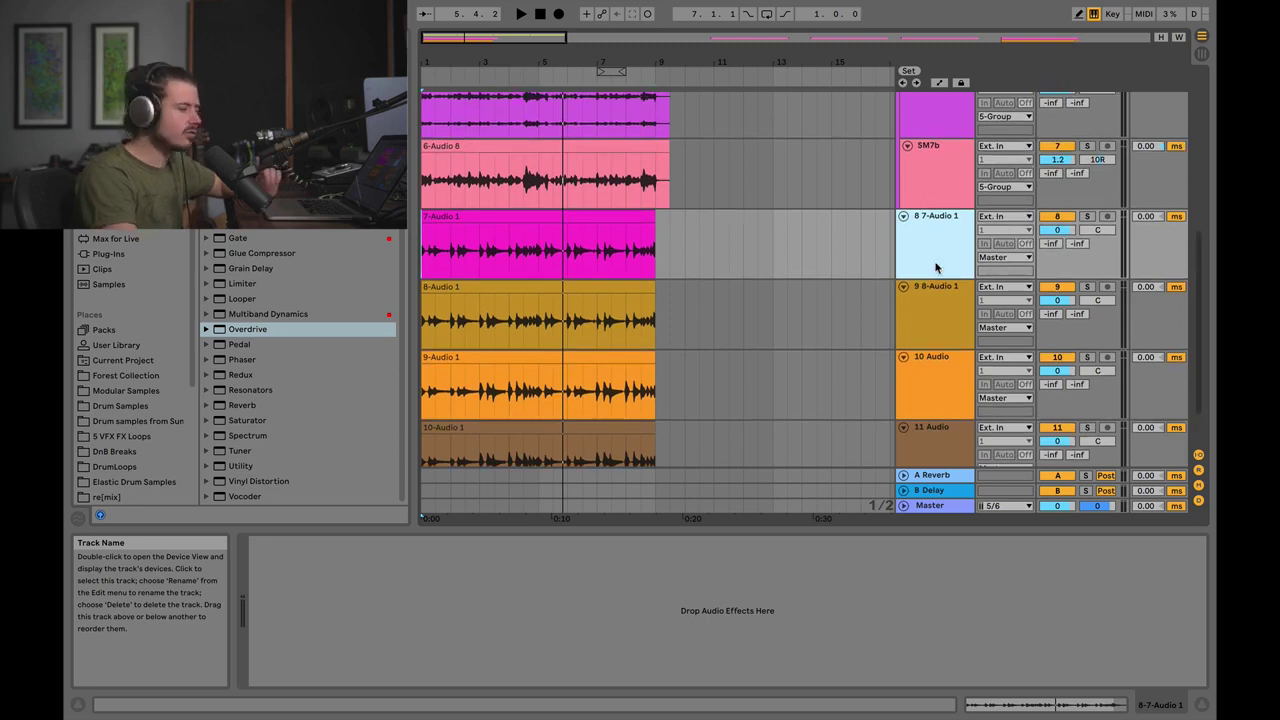
{"action": "left_click", "coordinate": [424, 257]}
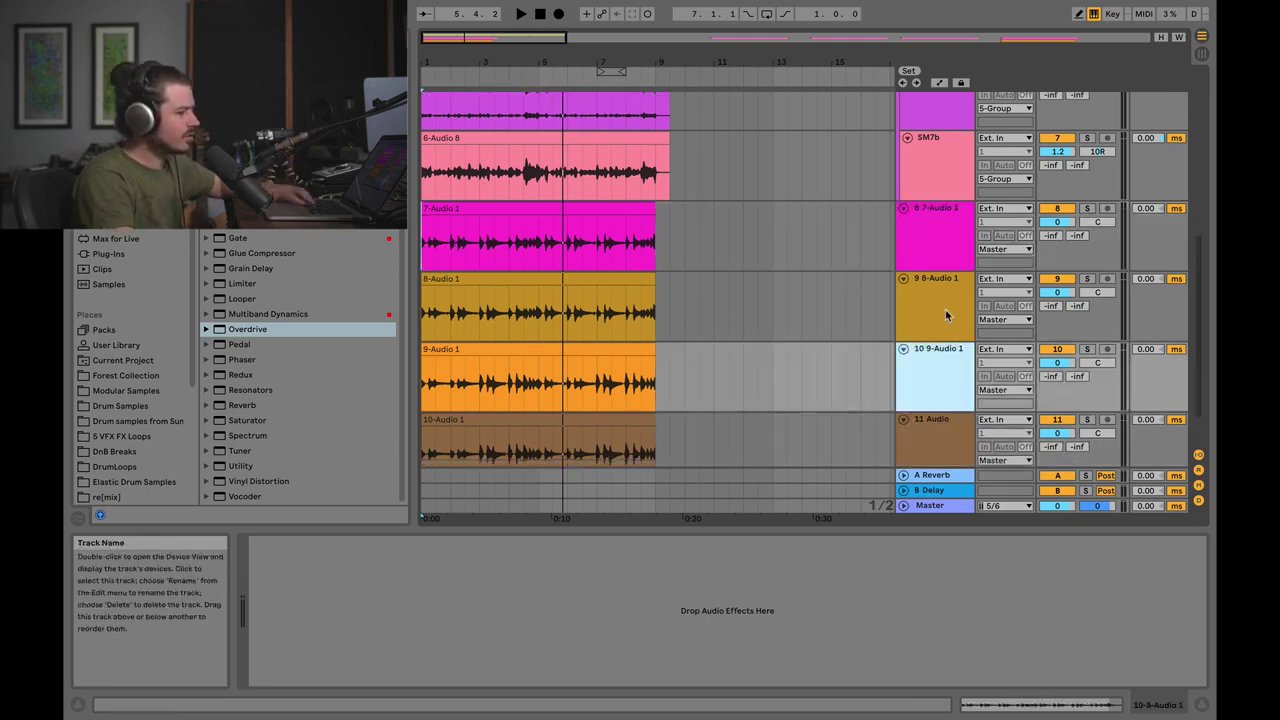
{"action": "key", "text": "Up"}
{"action": "key", "text": "Up"}
{"action": "left_click", "coordinate": [486, 207]}
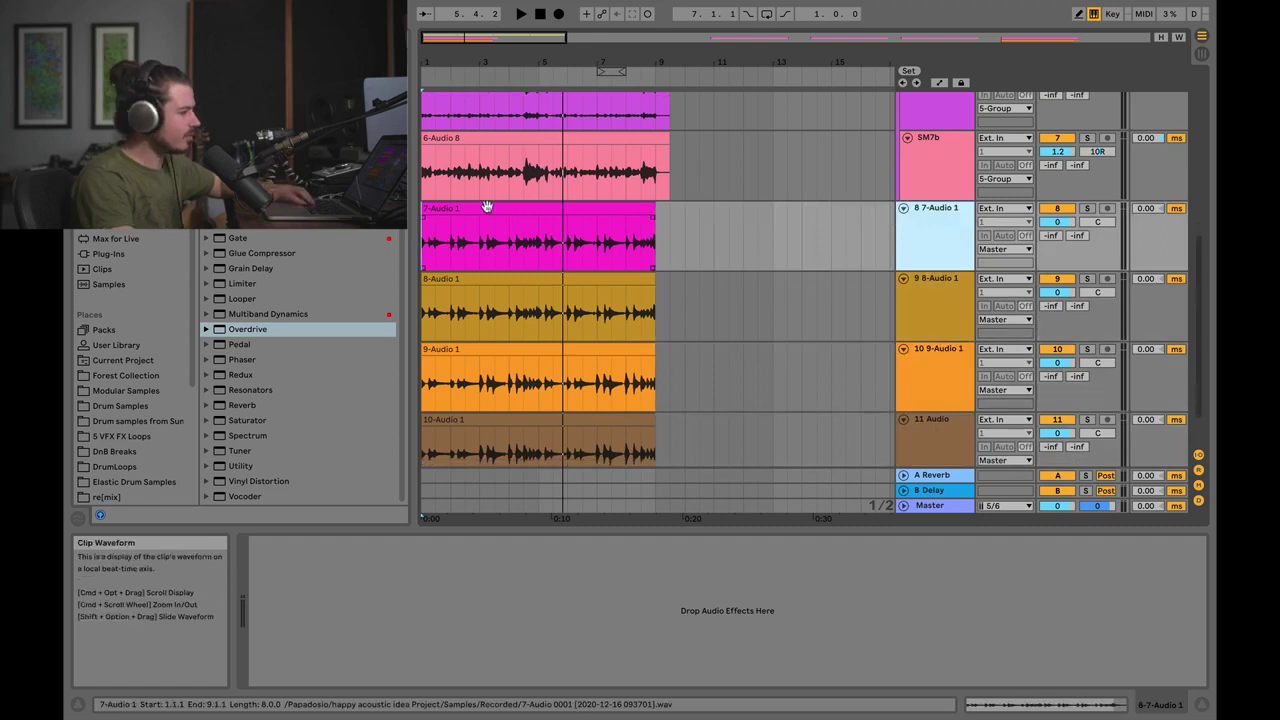
{"action": "left_click", "coordinate": [484, 207]}
{"action": "left_click", "coordinate": [494, 348]}
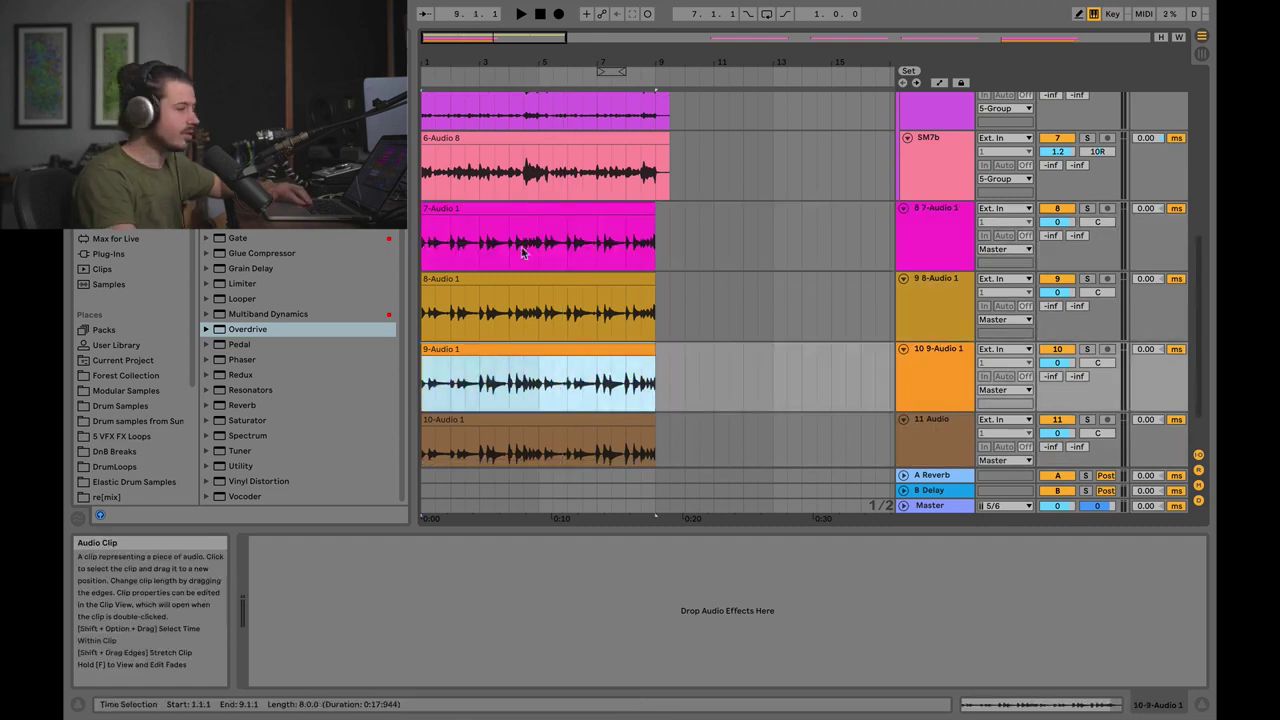
Delete the 7-Audio 1 and 9-Audio 1 lead tracks
{"action": "left_click", "coordinate": [940, 232]}
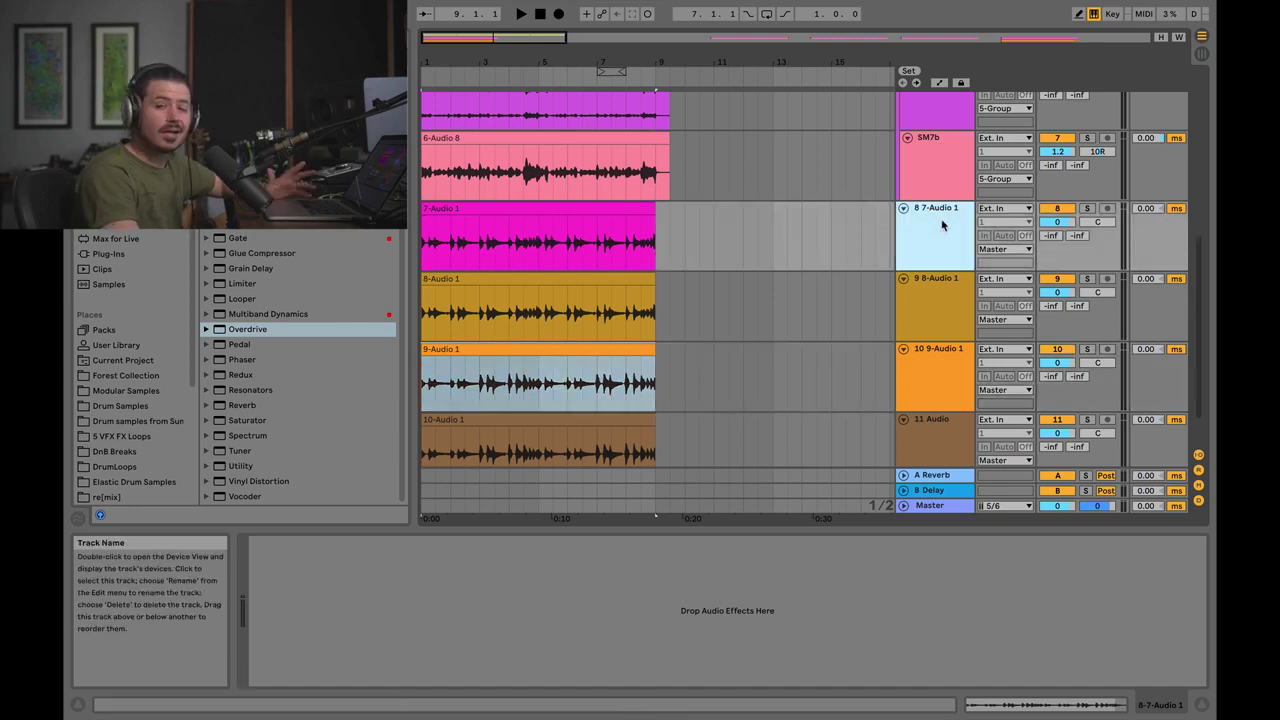
{"action": "right_click", "coordinate": [940, 222]}
{"action": "left_click", "coordinate": [927, 214]}
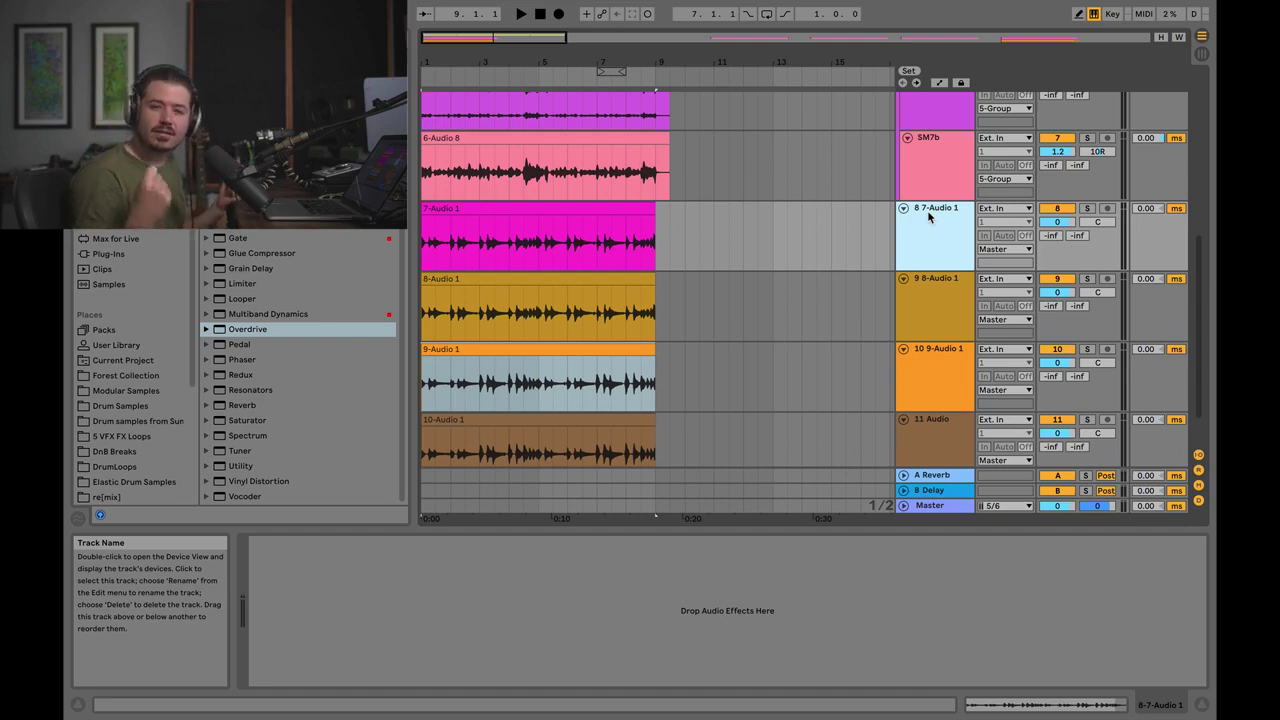
{"action": "key", "text": "Delete"}
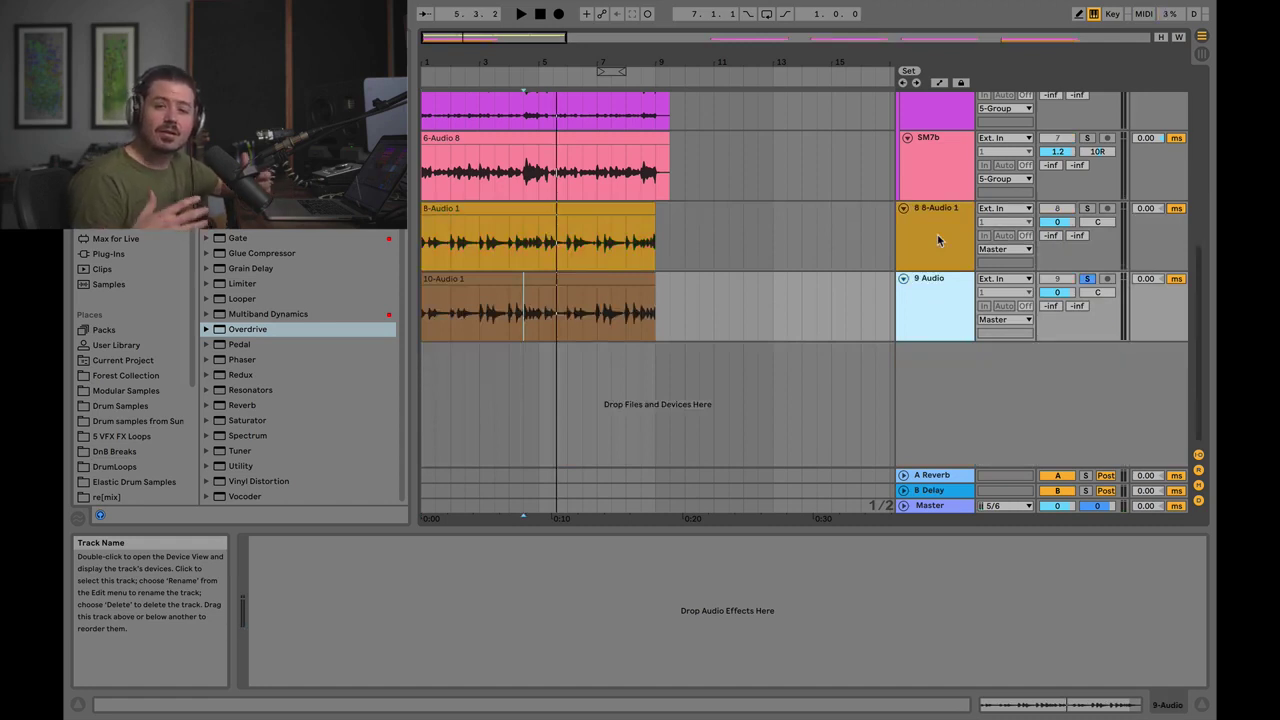
Group the two remaining lead tracks holding the 8-Audio 1 and 10-Audio 1 clips
{"action": "left_click", "coordinate": [935, 215]}
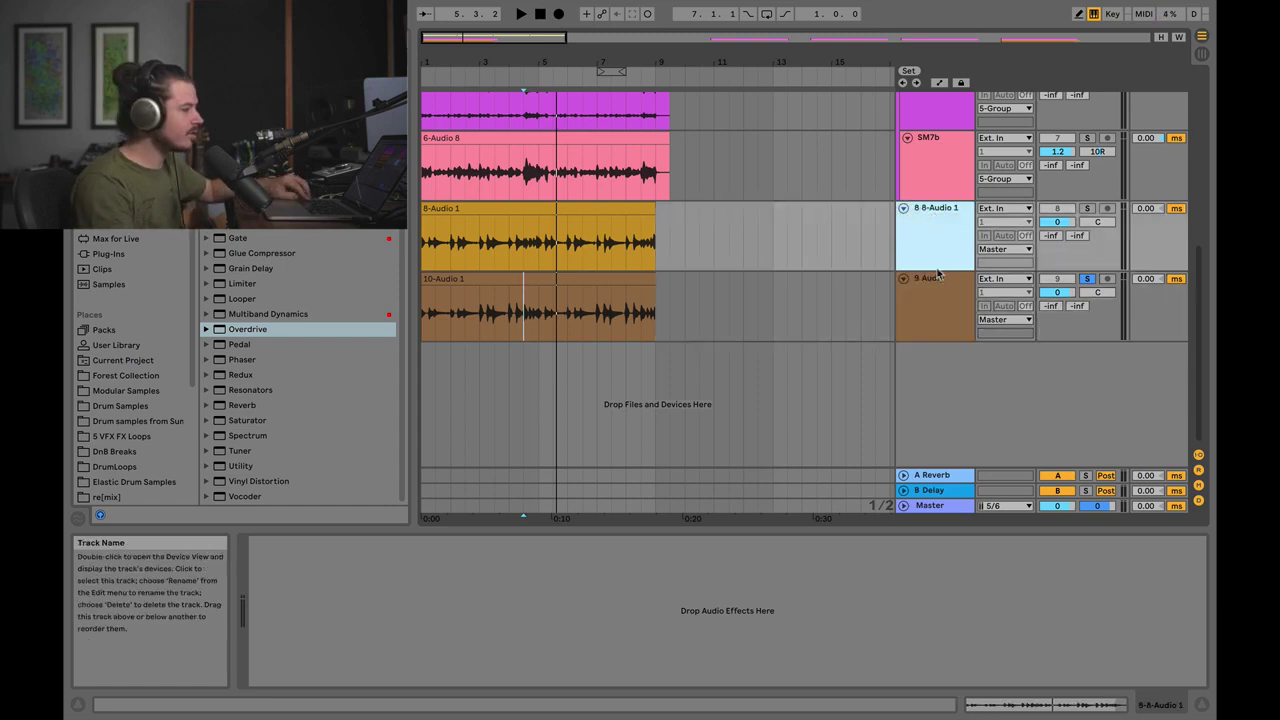
{"action": "left_click", "coordinate": [938, 292], "text": "shift"}
{"action": "right_click", "coordinate": [938, 292]}
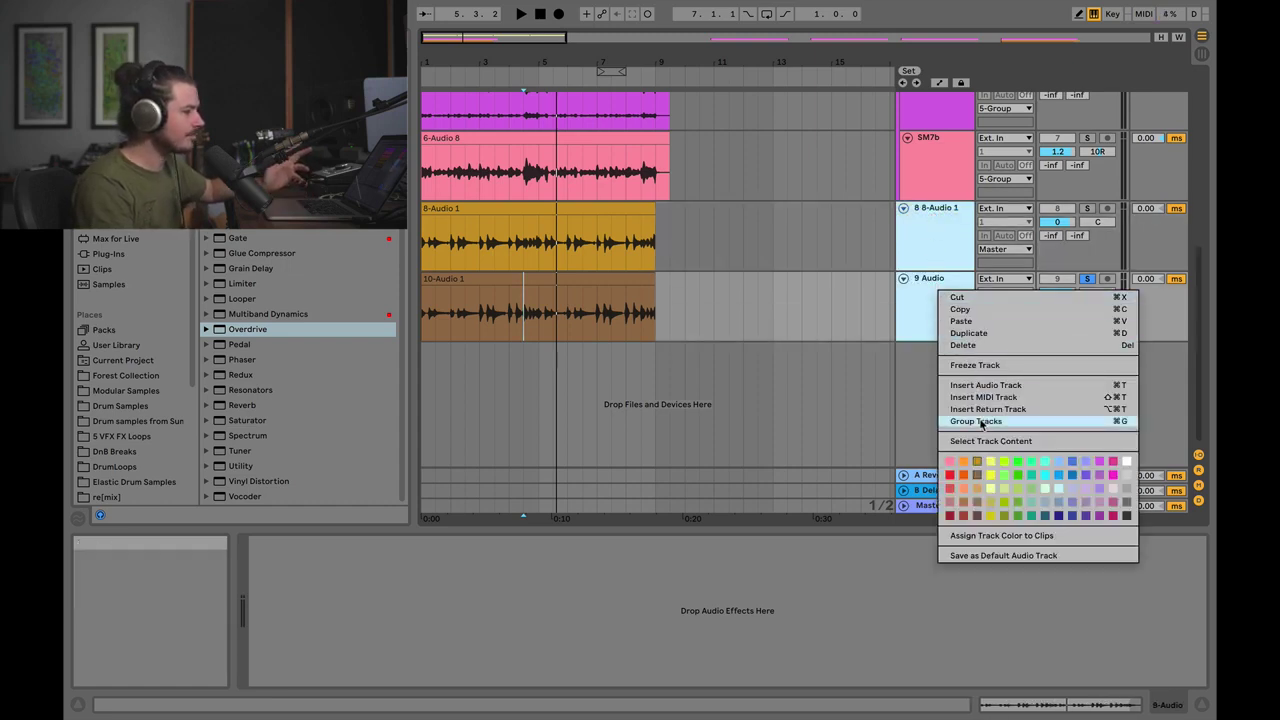
{"action": "left_click", "coordinate": [983, 424]}
Rename the new group of lead tracks as leads
{"action": "left_click", "coordinate": [944, 246]}
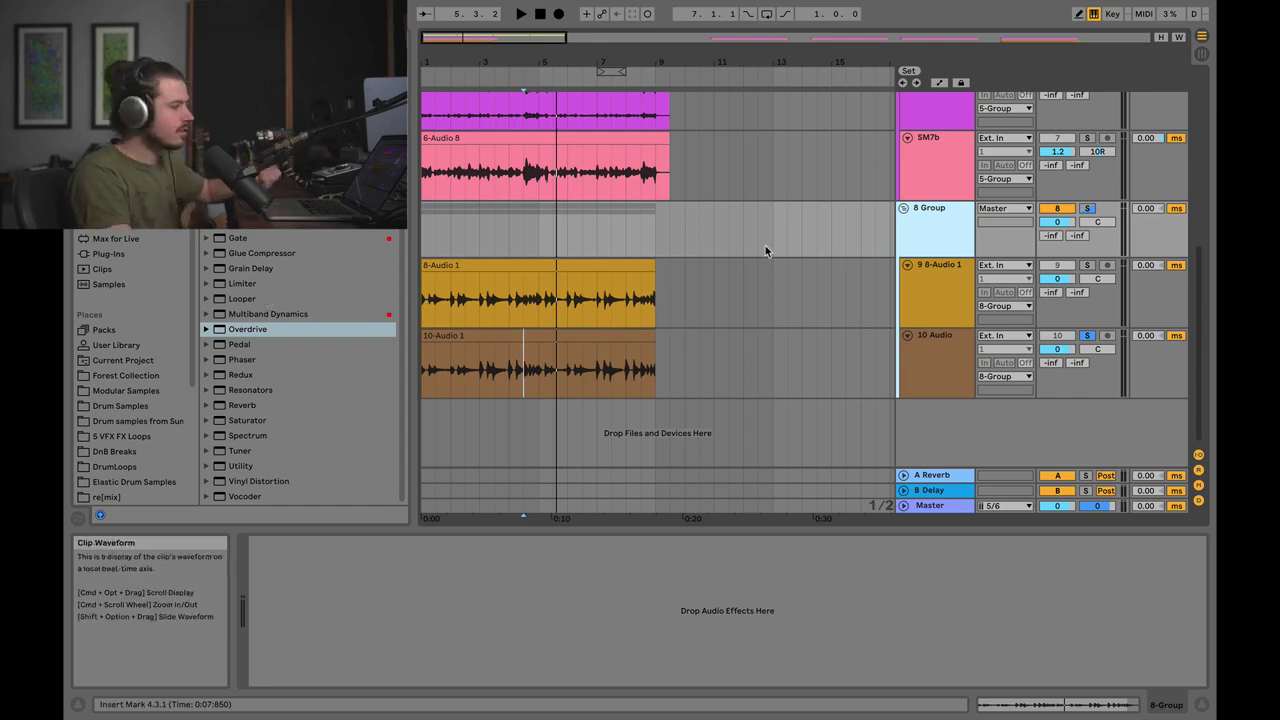
{"action": "right_click", "coordinate": [940, 213]}
{"action": "left_click", "coordinate": [971, 285]}
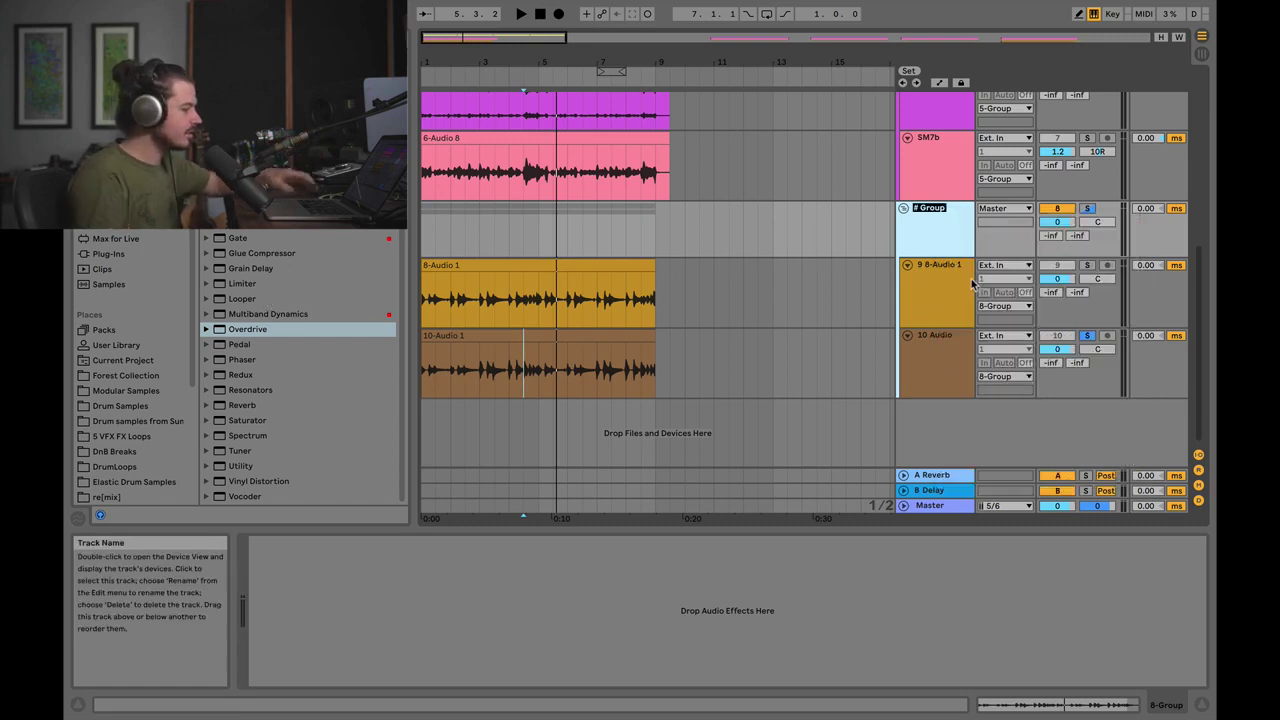
{"action": "type", "text": "leads"}
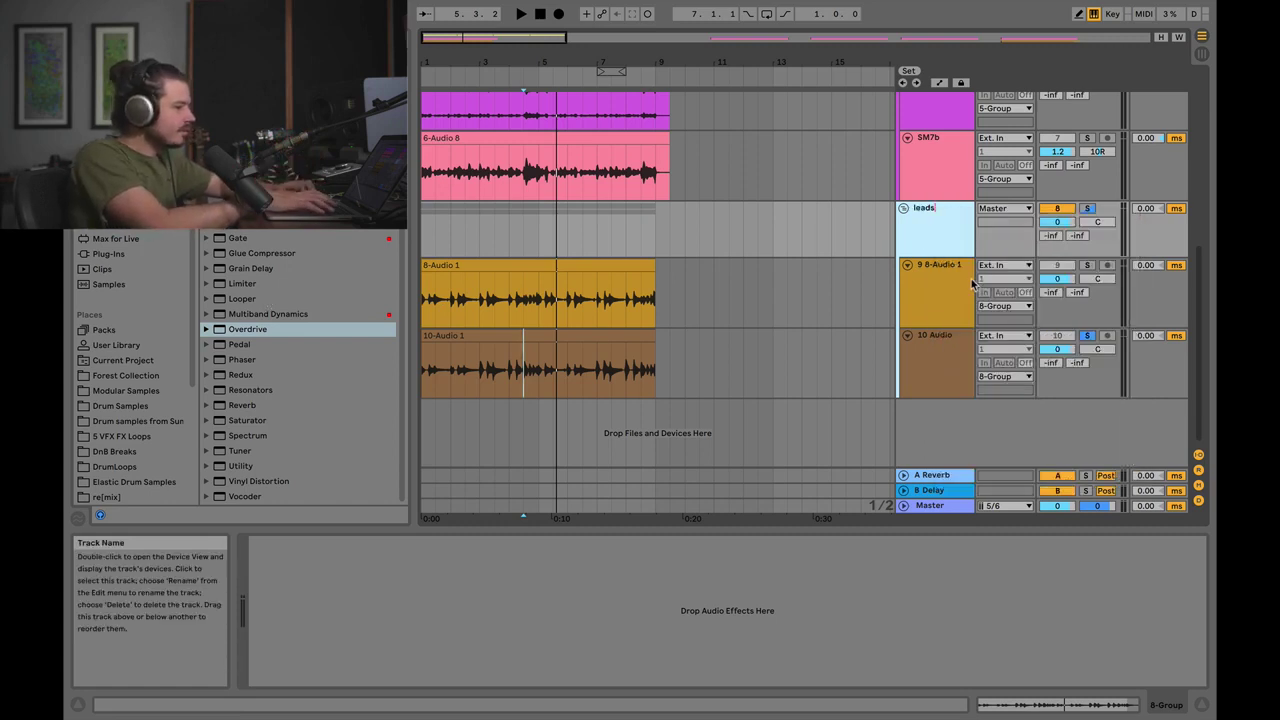
{"action": "key", "text": "Return"}
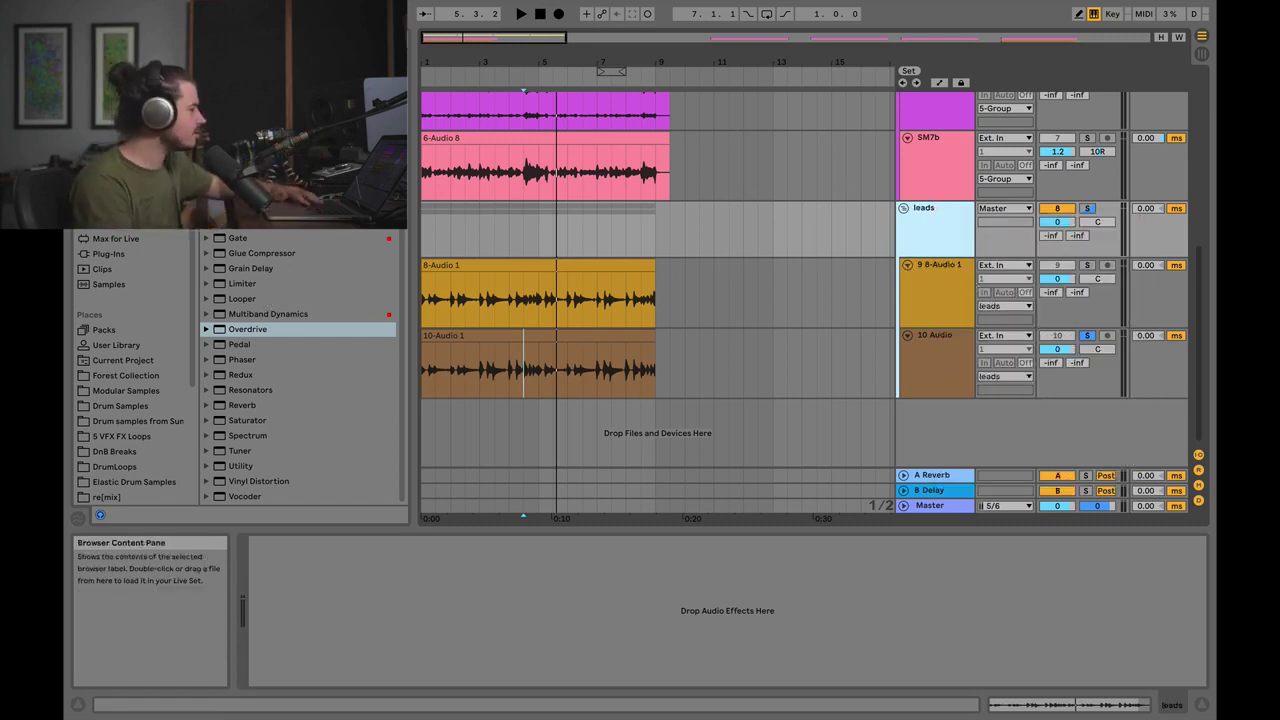
Add an EQ Eight to the leads group and set band 1 to a low cut at 156 Hz during playback
{"action": "left_click", "coordinate": [794, 230]}
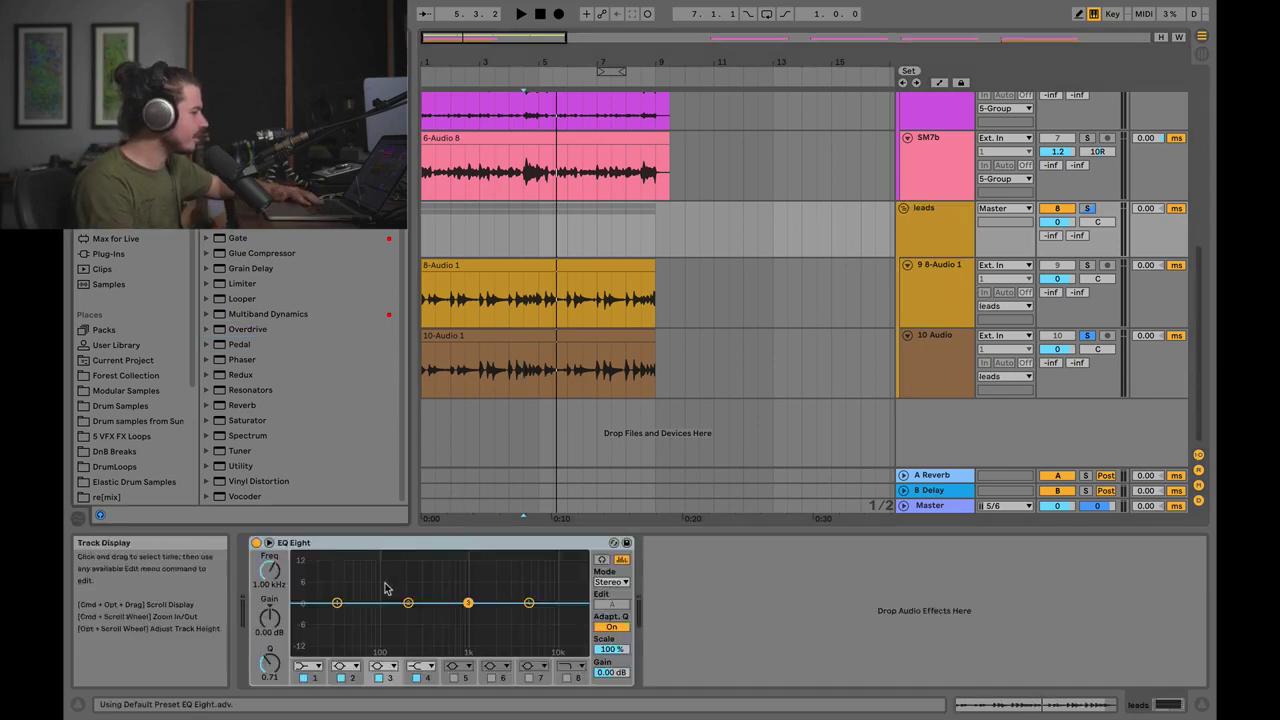
{"action": "left_click", "coordinate": [307, 666]}
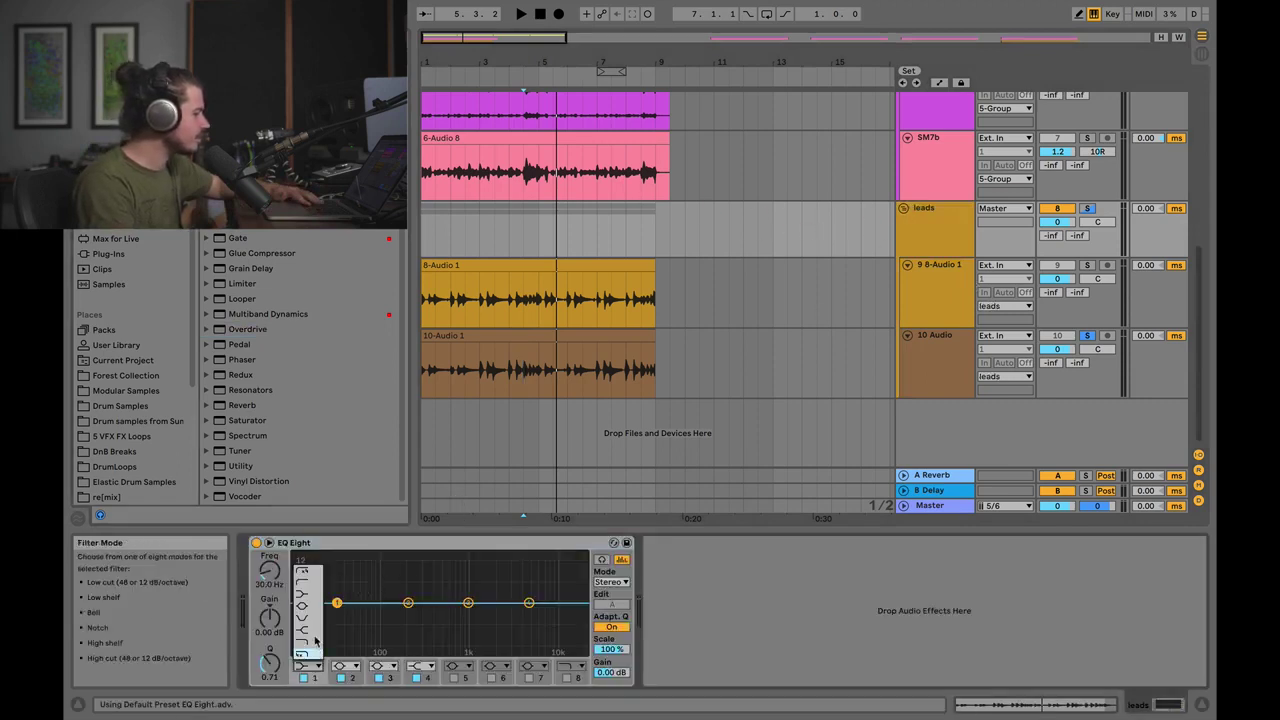
{"action": "left_click", "coordinate": [310, 585]}
{"action": "key", "text": "space"}
{"action": "left_click_drag", "start_coordinate": [362, 612], "coordinate": [398, 614]}
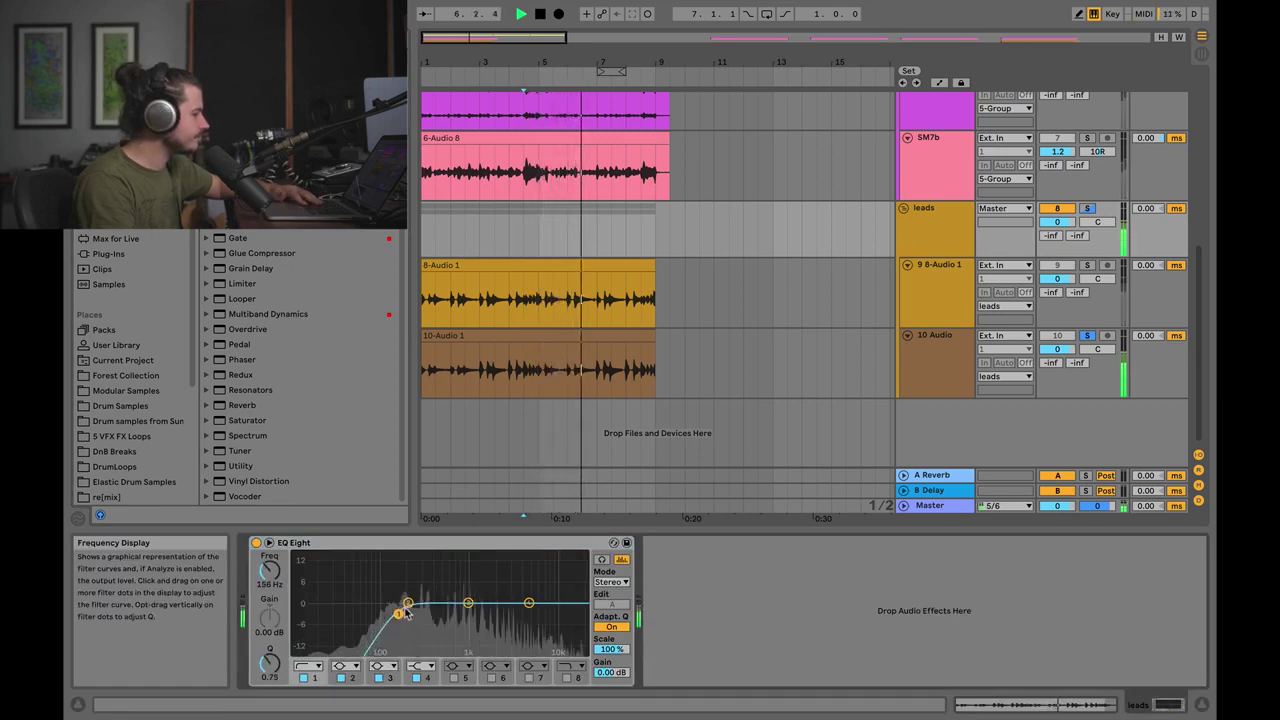
{"action": "key", "text": "space"}
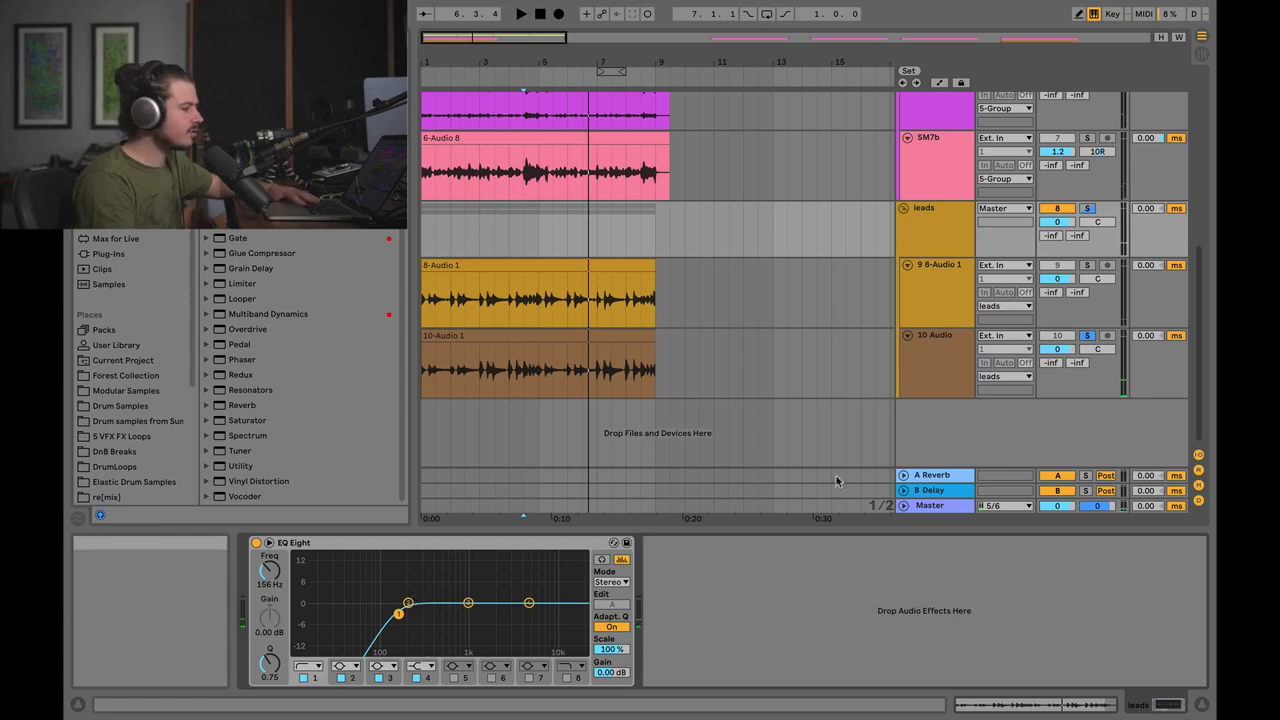
Unsolo the 10 Audio lead track and look over the tracks of the full arrangement
{"action": "left_click", "coordinate": [1087, 336]}
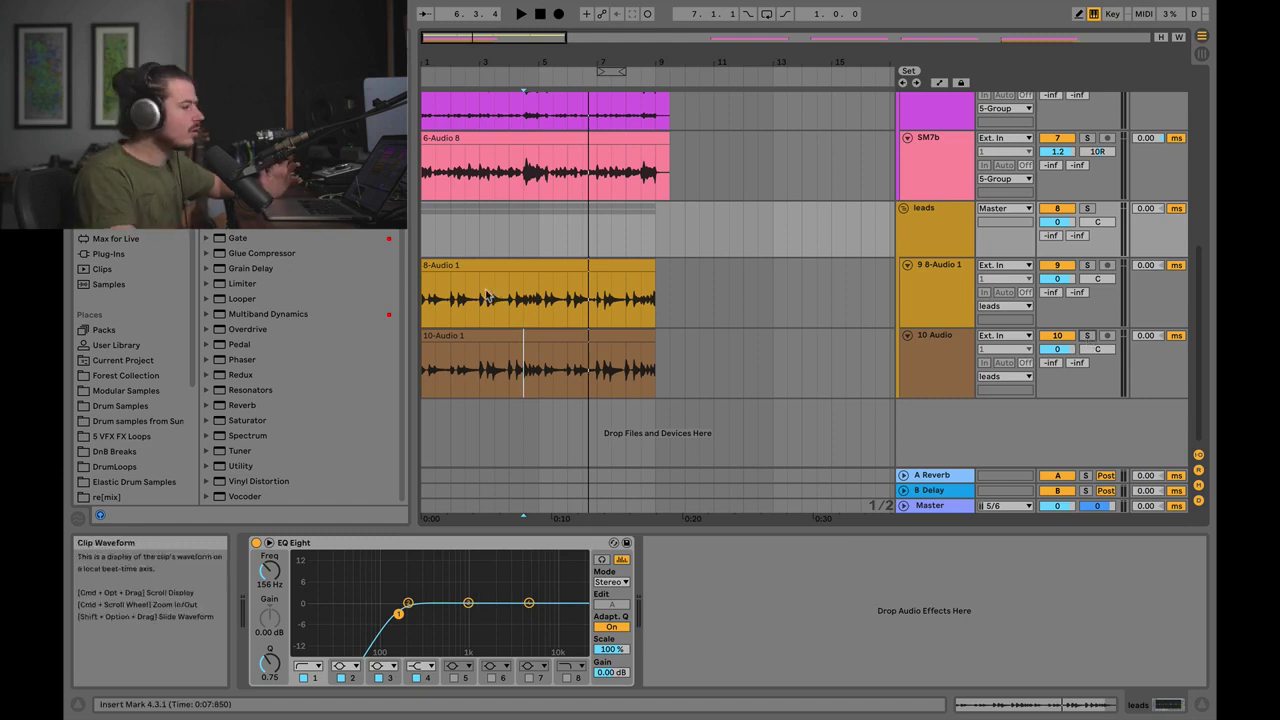
{"action": "scroll", "coordinate": [546, 240], "scroll_direction": "up", "scroll_amount": 4}
{"action": "scroll", "coordinate": [546, 240], "scroll_direction": "up", "scroll_amount": 5}
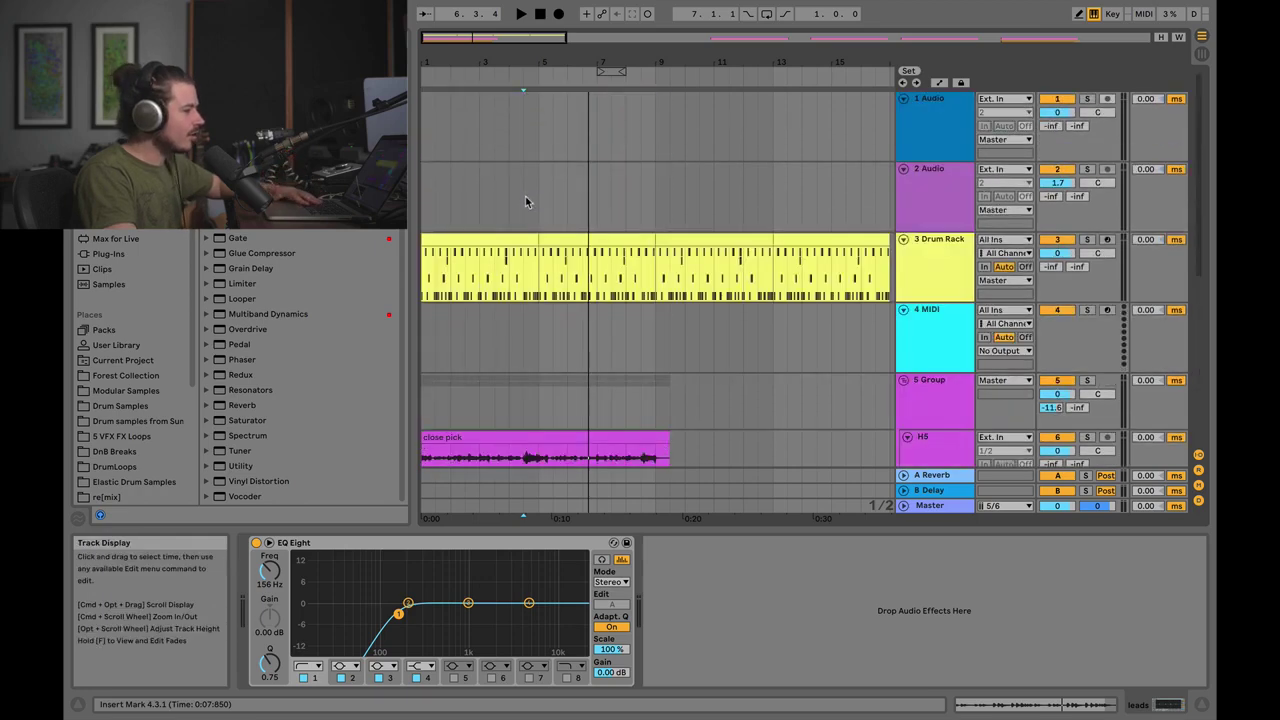
{"action": "scroll", "coordinate": [538, 373], "scroll_direction": "down", "scroll_amount": 8}
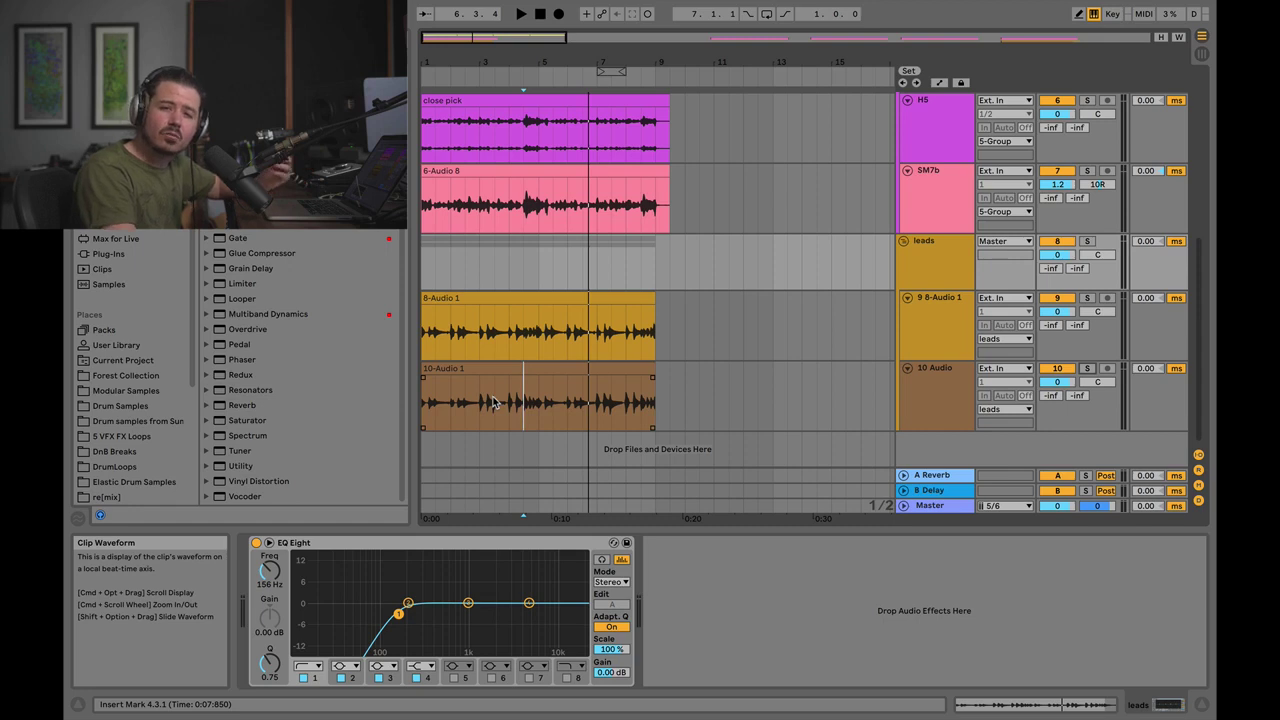
Play the full mix and boost band 3 of the leads EQ by 5.58 dB at about 5.27 kHz
{"action": "key", "text": "space"}
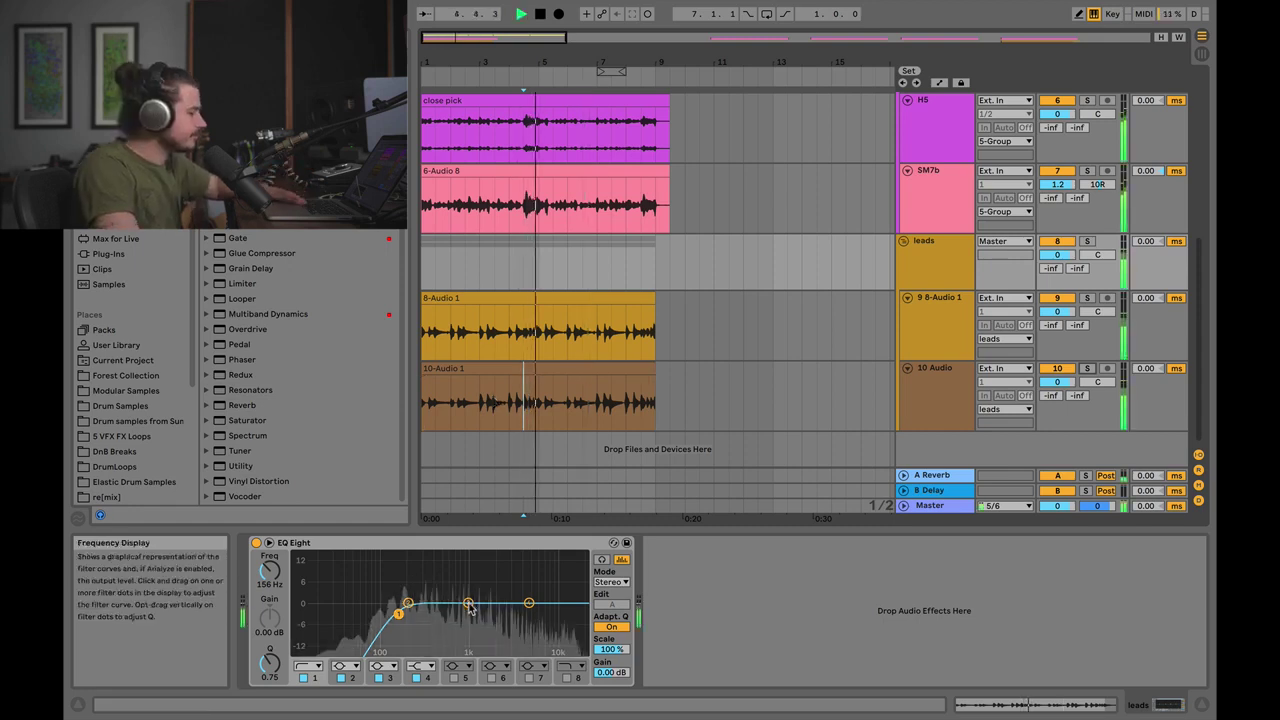
{"action": "left_click_drag", "start_coordinate": [468, 603], "coordinate": [529, 586]}
{"action": "key", "text": "space"}
{"action": "key", "text": "space"}
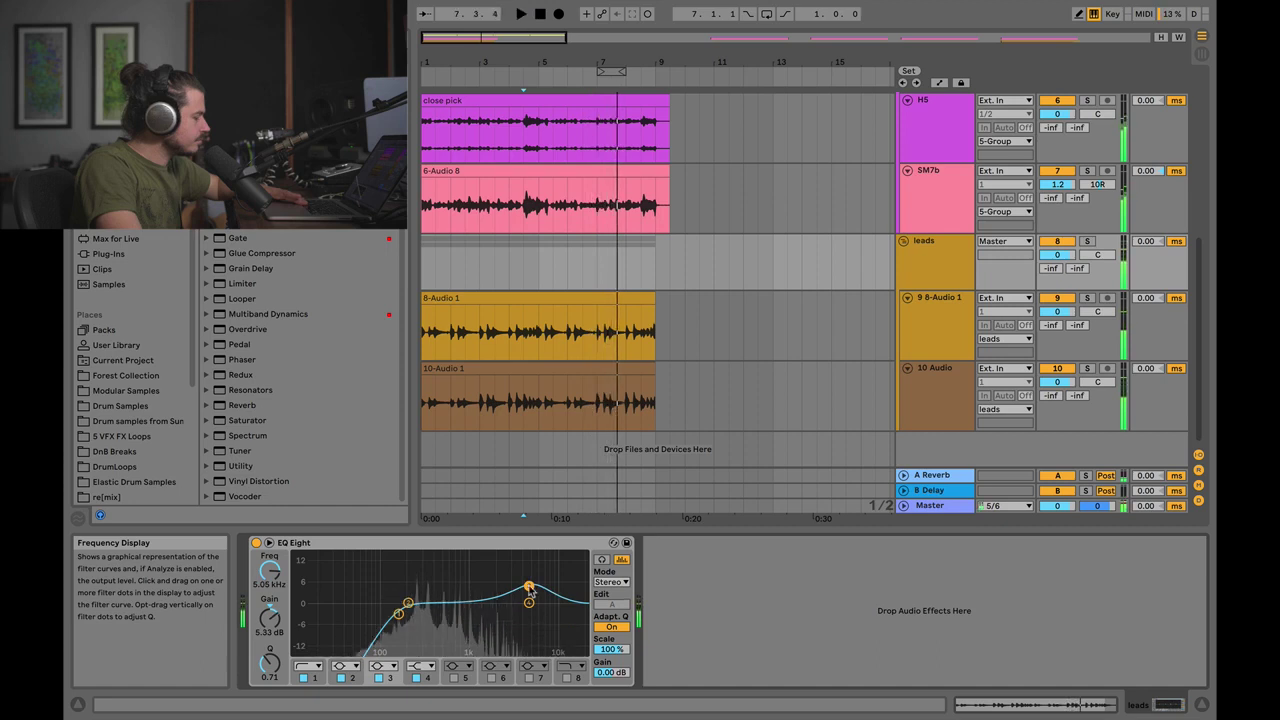
{"action": "left_click_drag", "start_coordinate": [528, 584], "coordinate": [527, 585]}
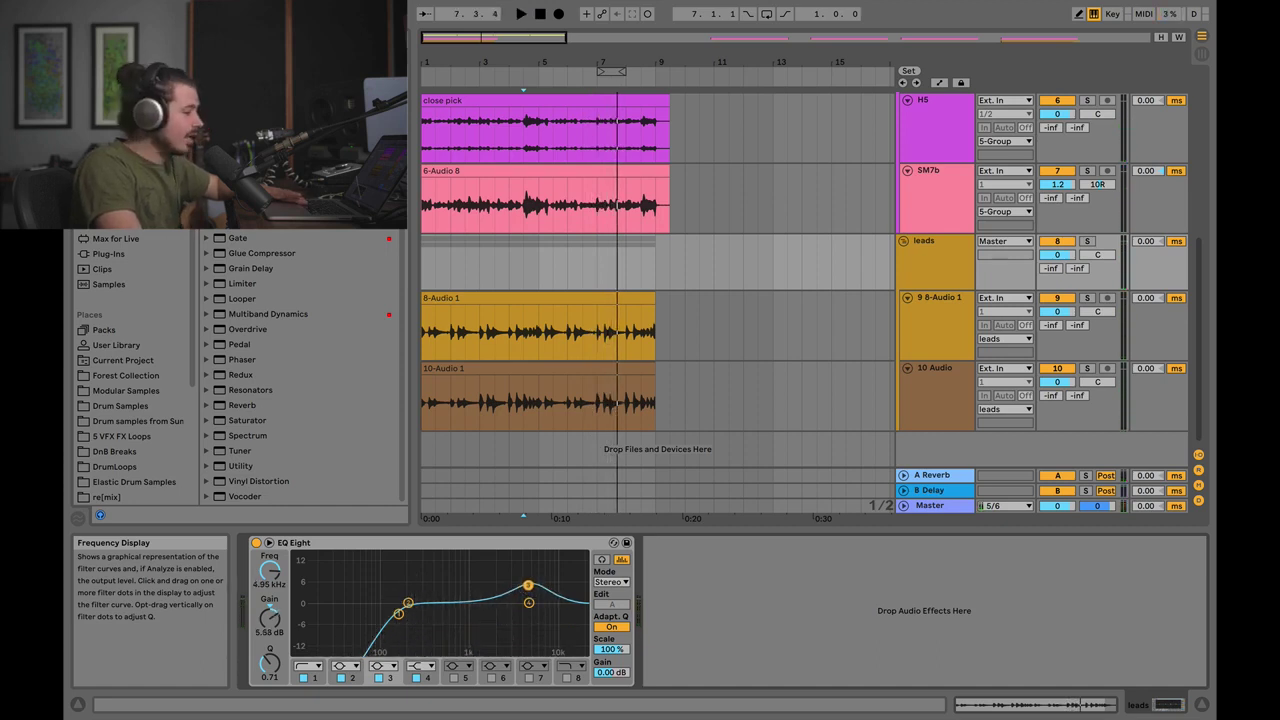
{"action": "key", "text": "space"}
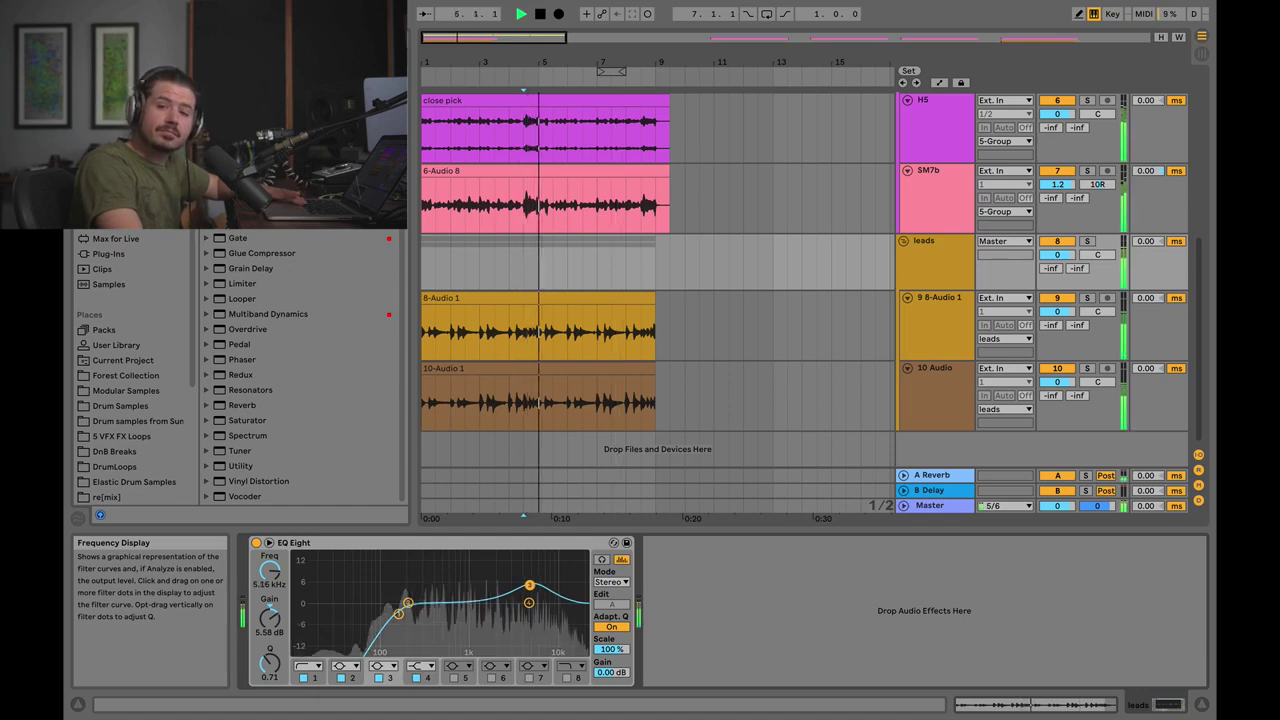
{"action": "left_click_drag", "start_coordinate": [528, 584], "coordinate": [530, 585]}
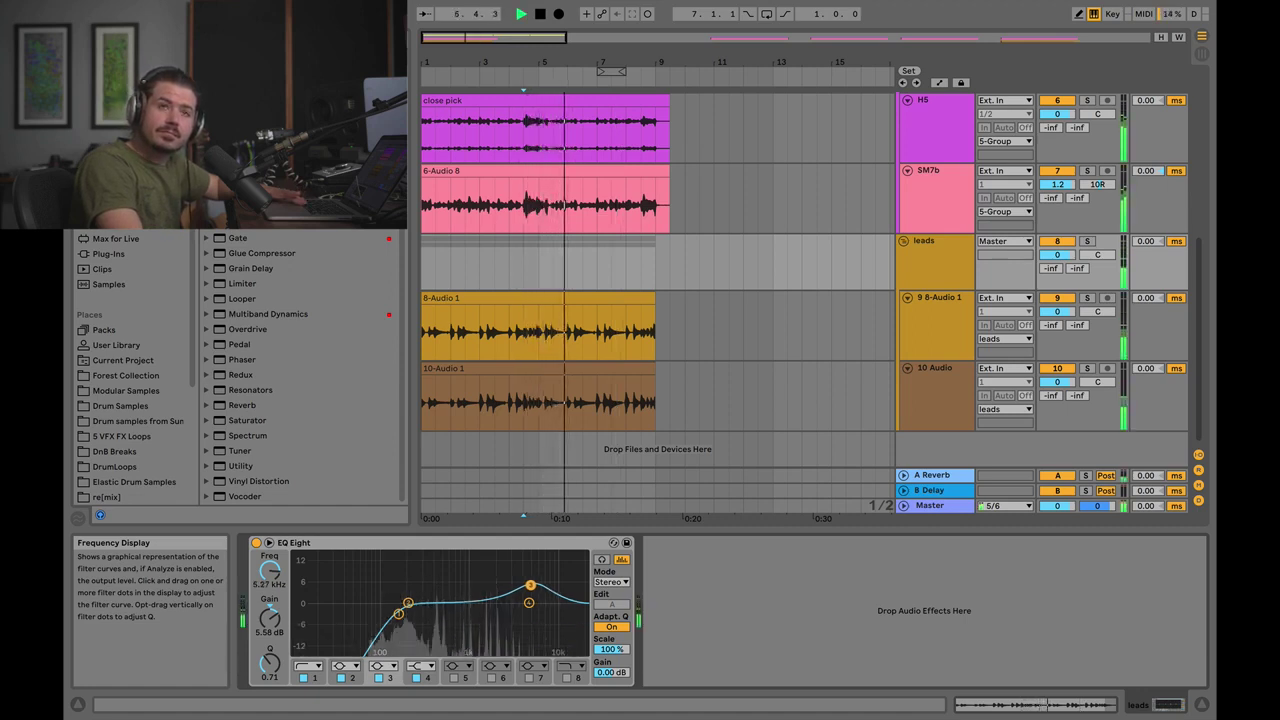
{"action": "key", "text": "space"}
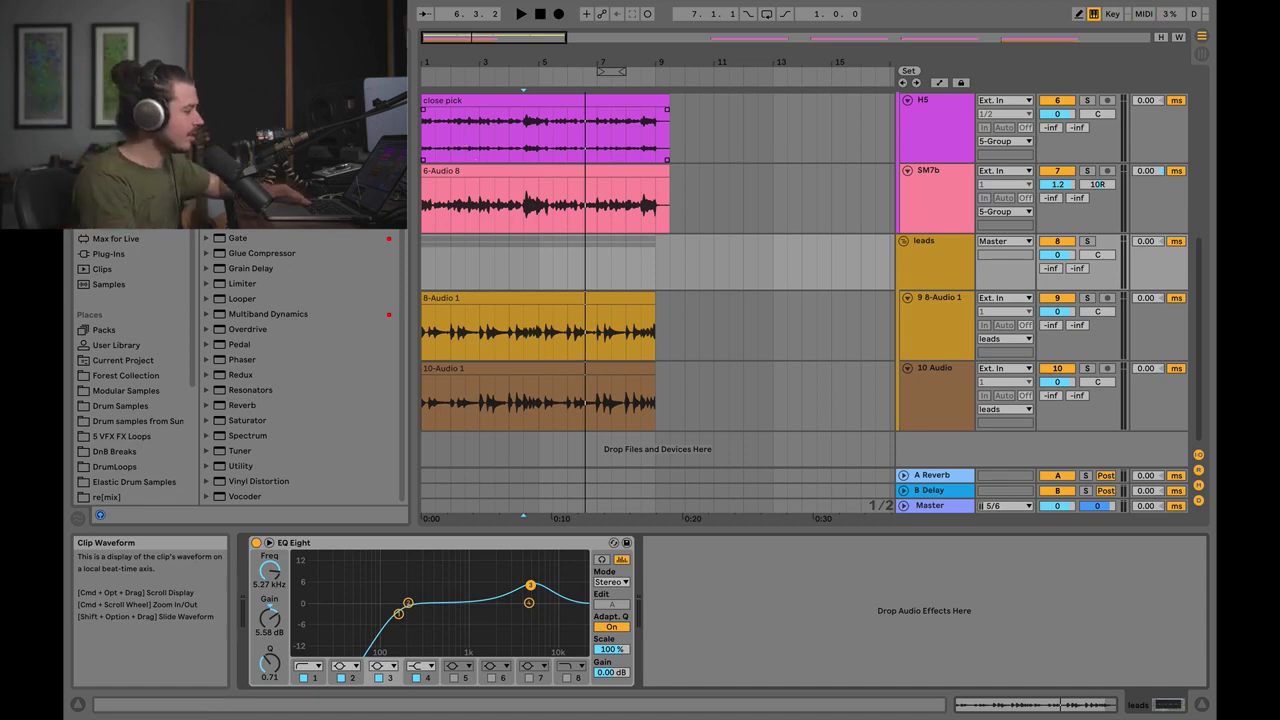
Cut band 2 of the leads EQ by about 3.8 dB near 225 Hz while the full mix plays
{"action": "left_click", "coordinate": [408, 605]}
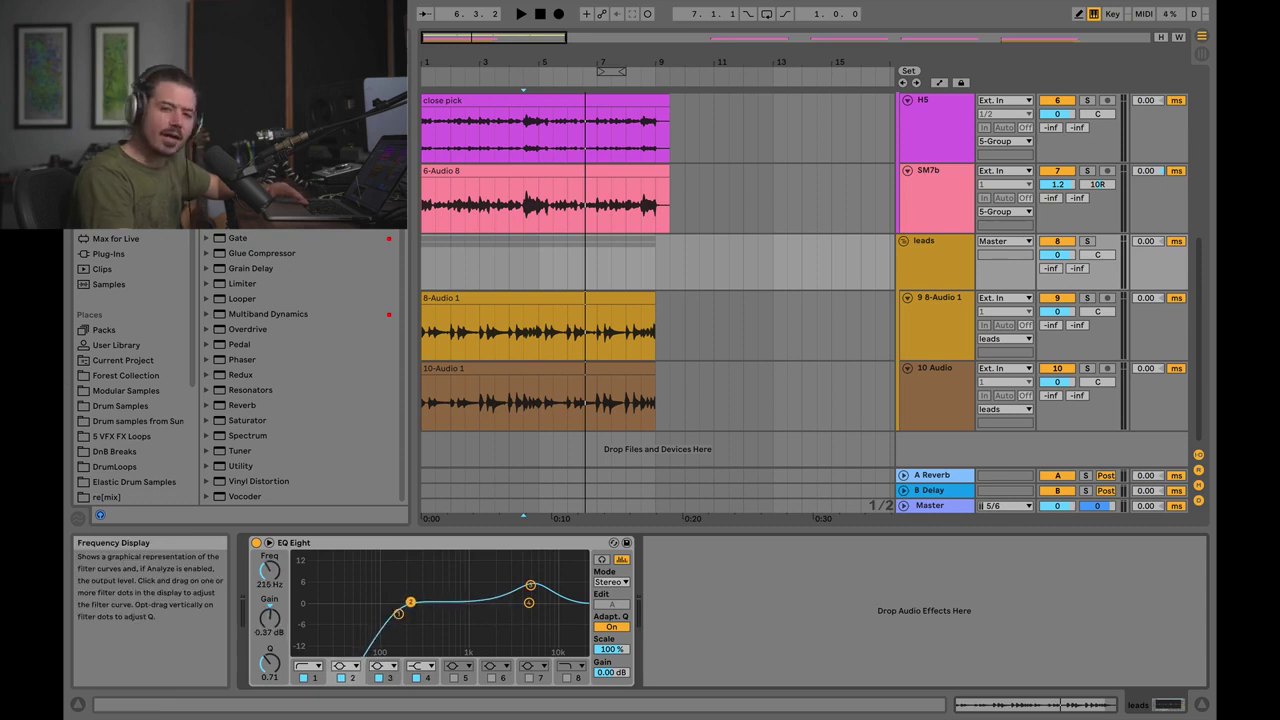
{"action": "key", "text": "space"}
{"action": "left_click_drag", "start_coordinate": [410, 602], "coordinate": [411, 614]}
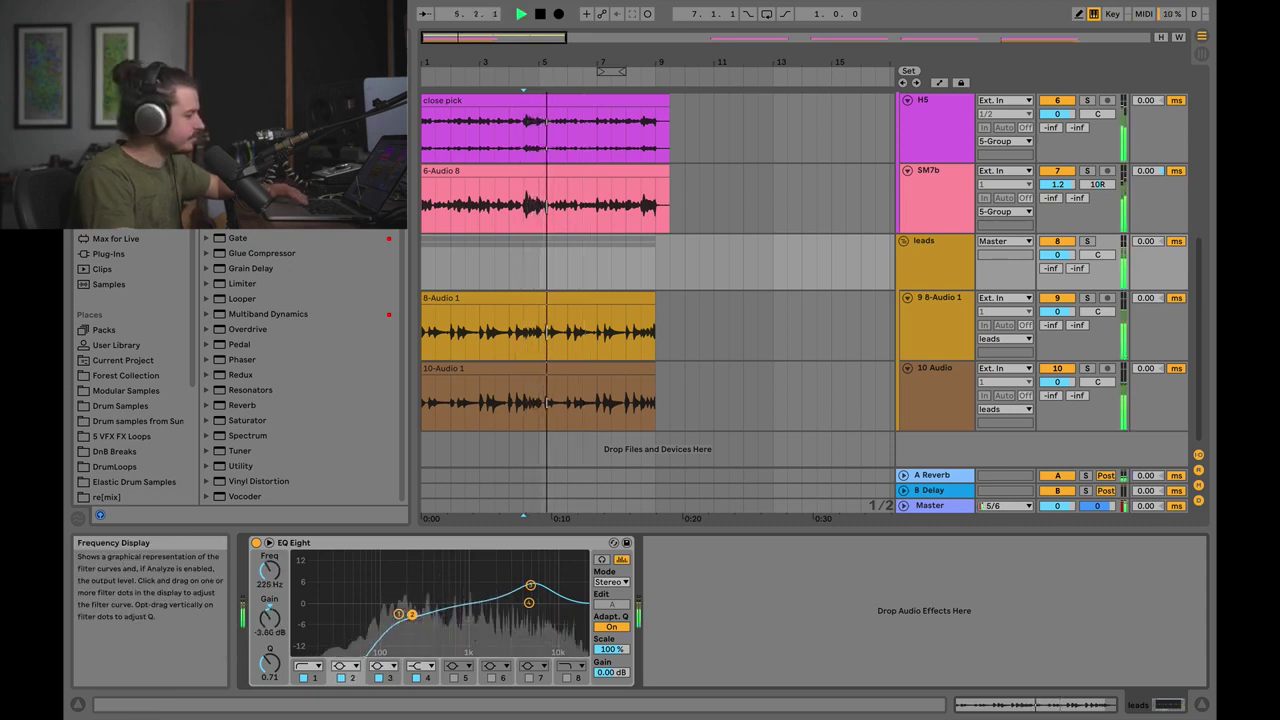
{"action": "key", "text": "space"}
Change band 4 of the leads EQ to a bell near 1 kHz and move band 2 to 344 Hz at -3.84 dB
{"action": "left_click_drag", "start_coordinate": [529, 603], "coordinate": [469, 603]}
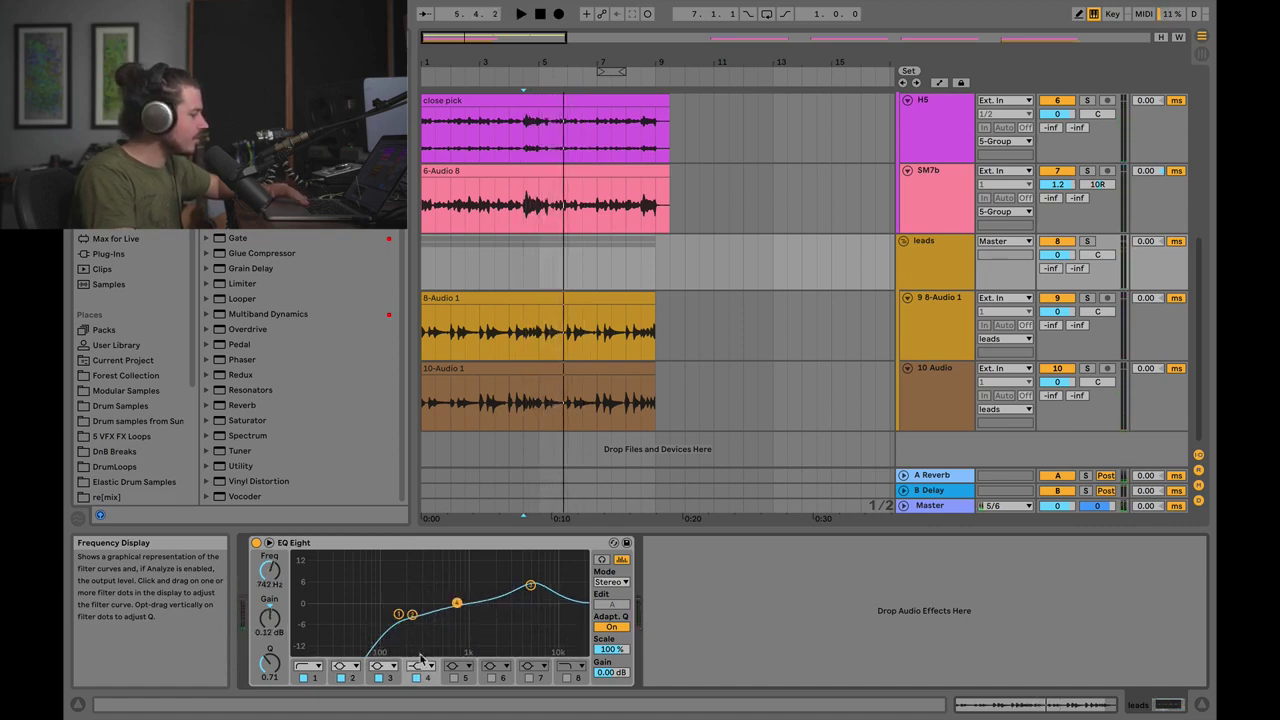
{"action": "left_click", "coordinate": [421, 662]}
{"action": "left_click", "coordinate": [423, 605]}
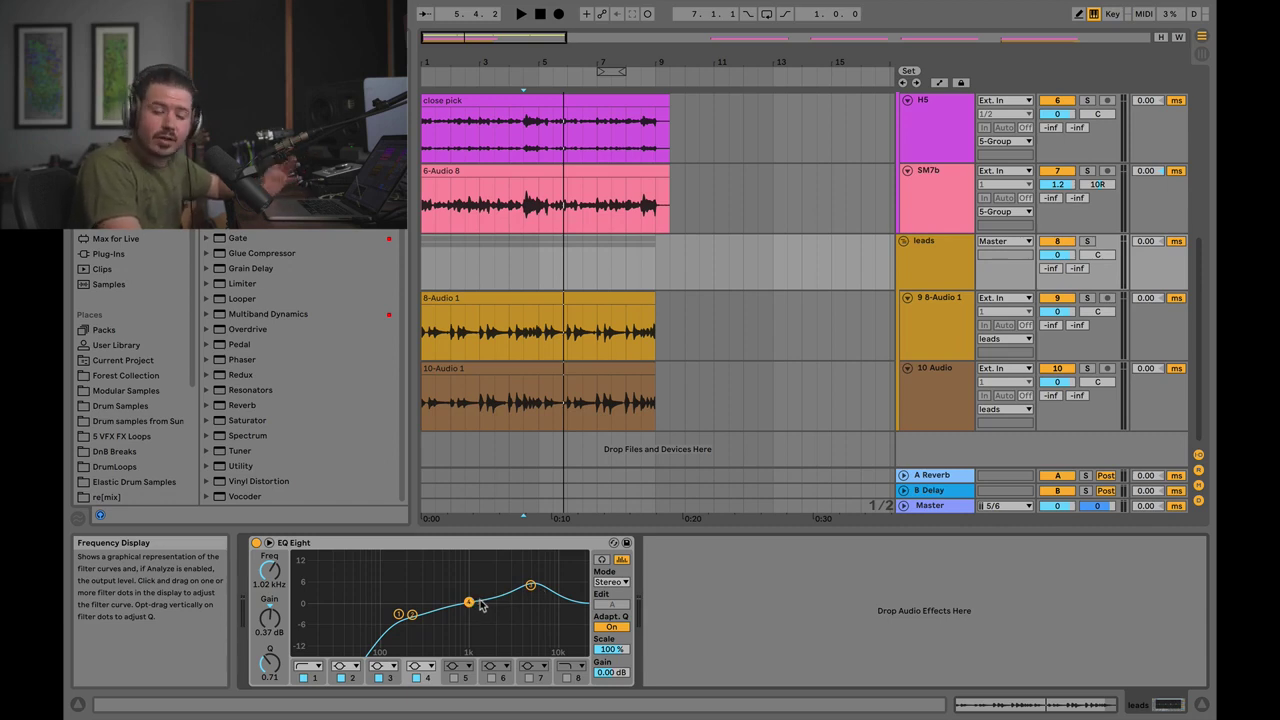
{"action": "key", "text": "space"}
{"action": "left_click_drag", "start_coordinate": [468, 603], "coordinate": [427, 616]}
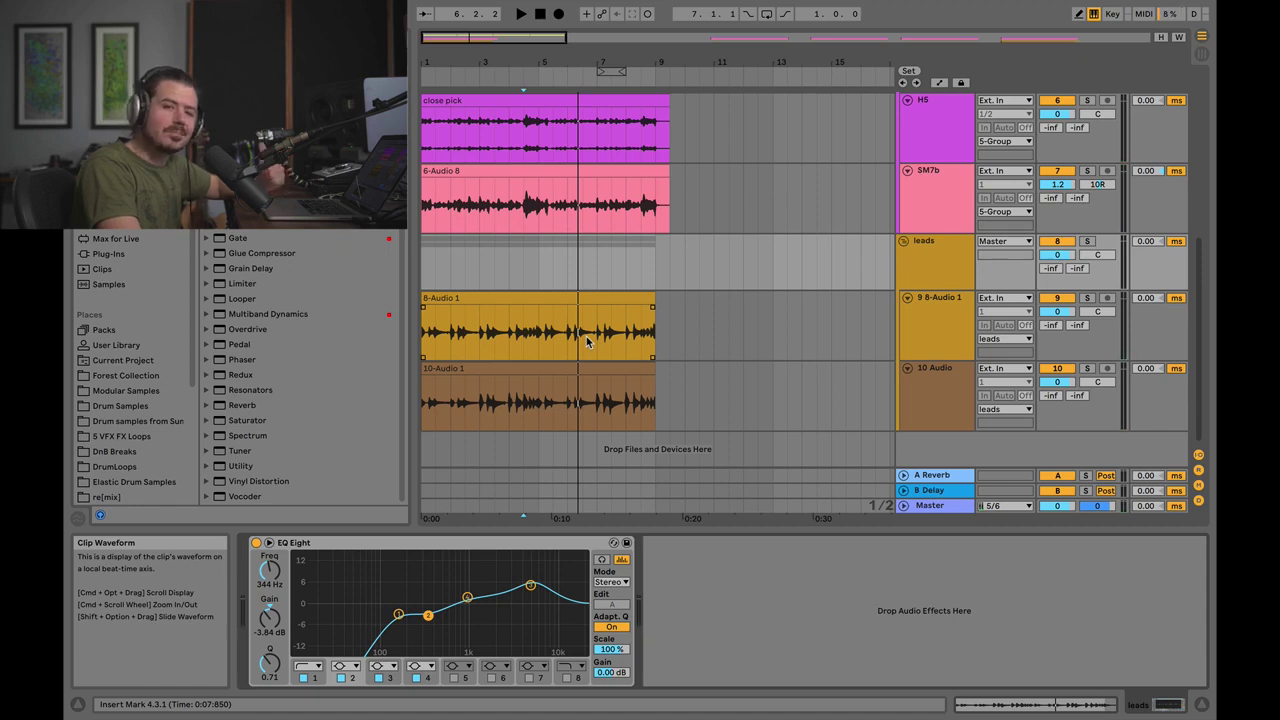
Pan the 9 8-Audio lead to 15L and the 10 Audio lead to 15R, and play the full mix from the start
{"action": "left_click_drag", "start_coordinate": [1097, 311], "coordinate": [1097, 322]}
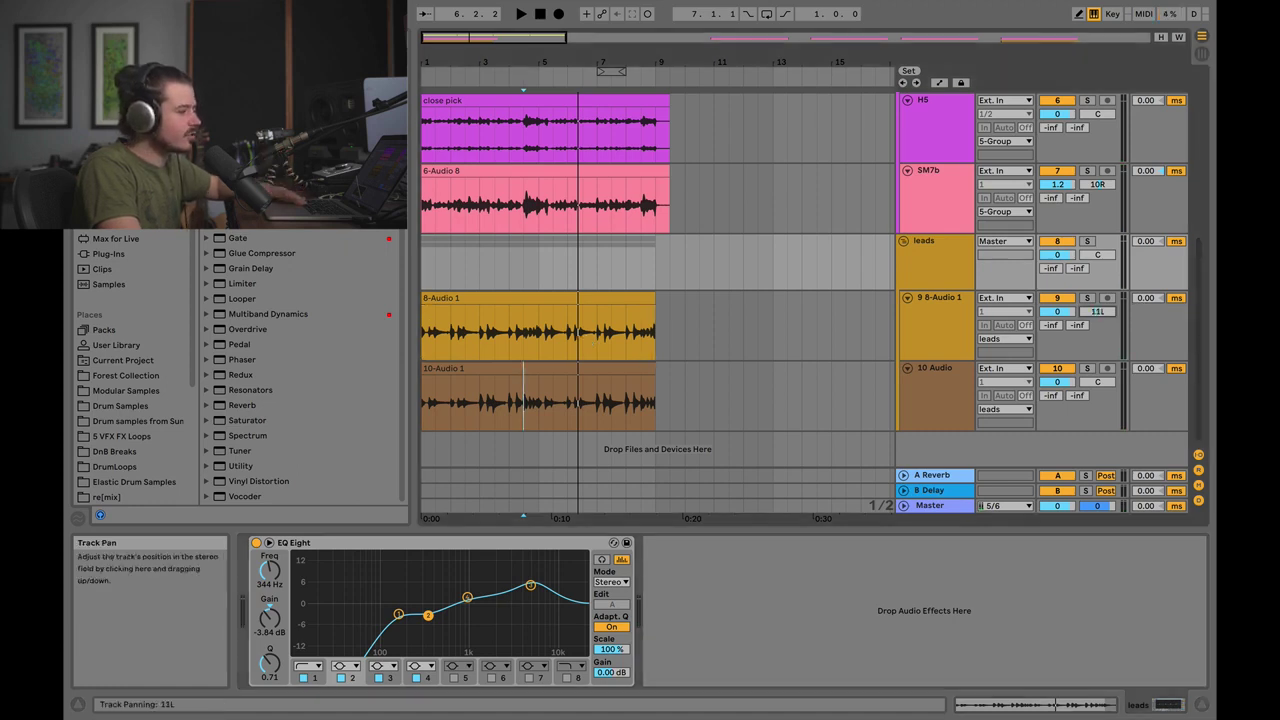
{"action": "left_click_drag", "start_coordinate": [1097, 382], "coordinate": [1097, 380]}
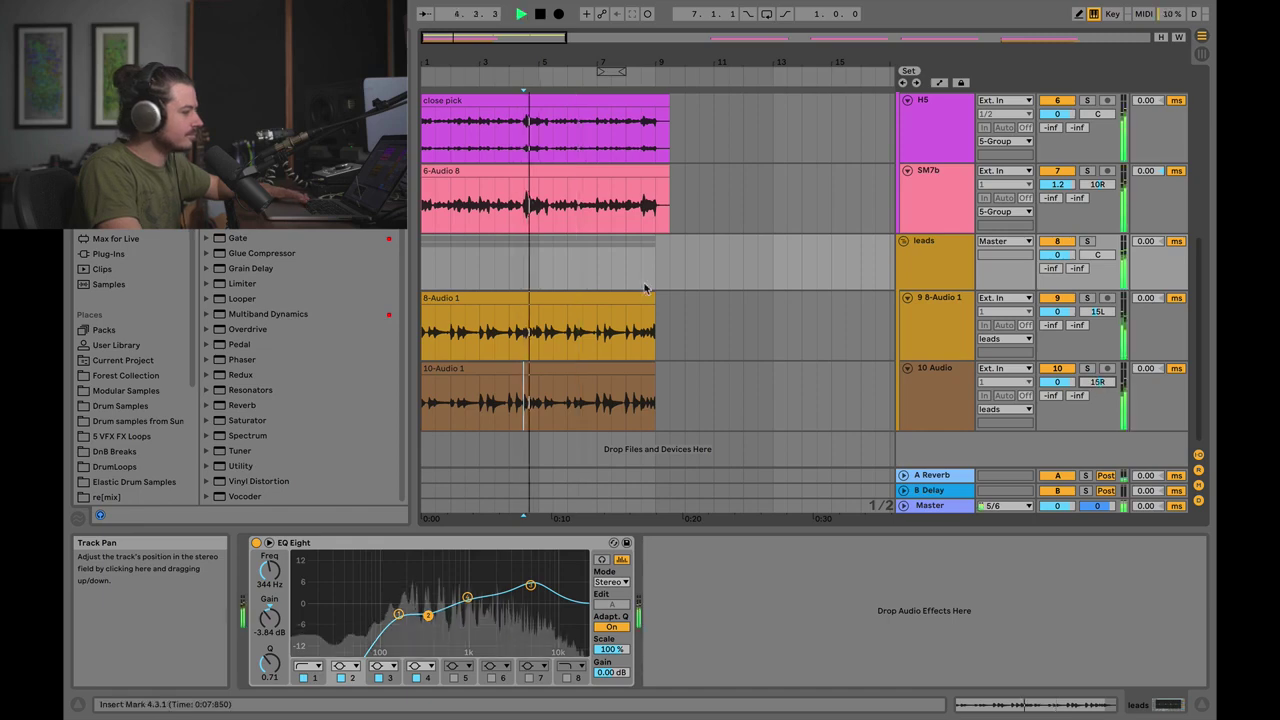
{"action": "left_click", "coordinate": [709, 345]}
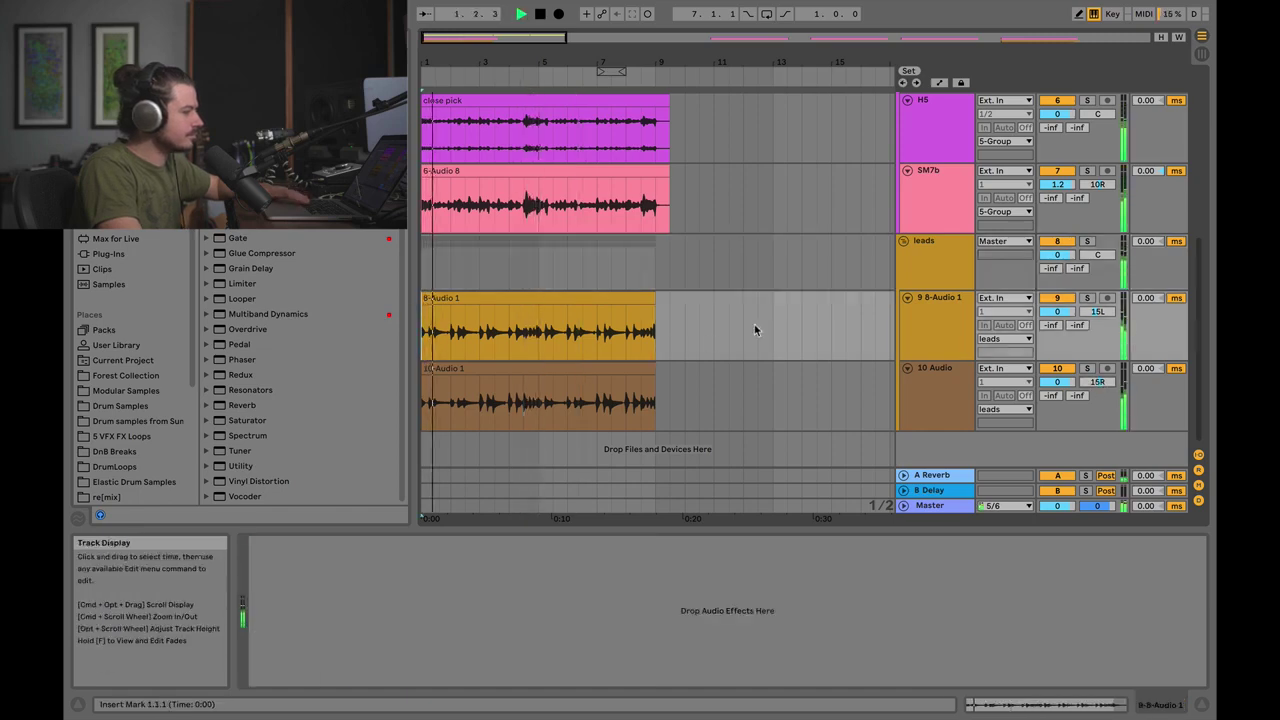
{"action": "scroll", "coordinate": [748, 325], "scroll_direction": "up", "scroll_amount": 5}
{"action": "scroll", "coordinate": [746, 325], "scroll_direction": "down", "scroll_amount": 4}
{"action": "scroll", "coordinate": [746, 325], "scroll_direction": "down", "scroll_amount": 3}
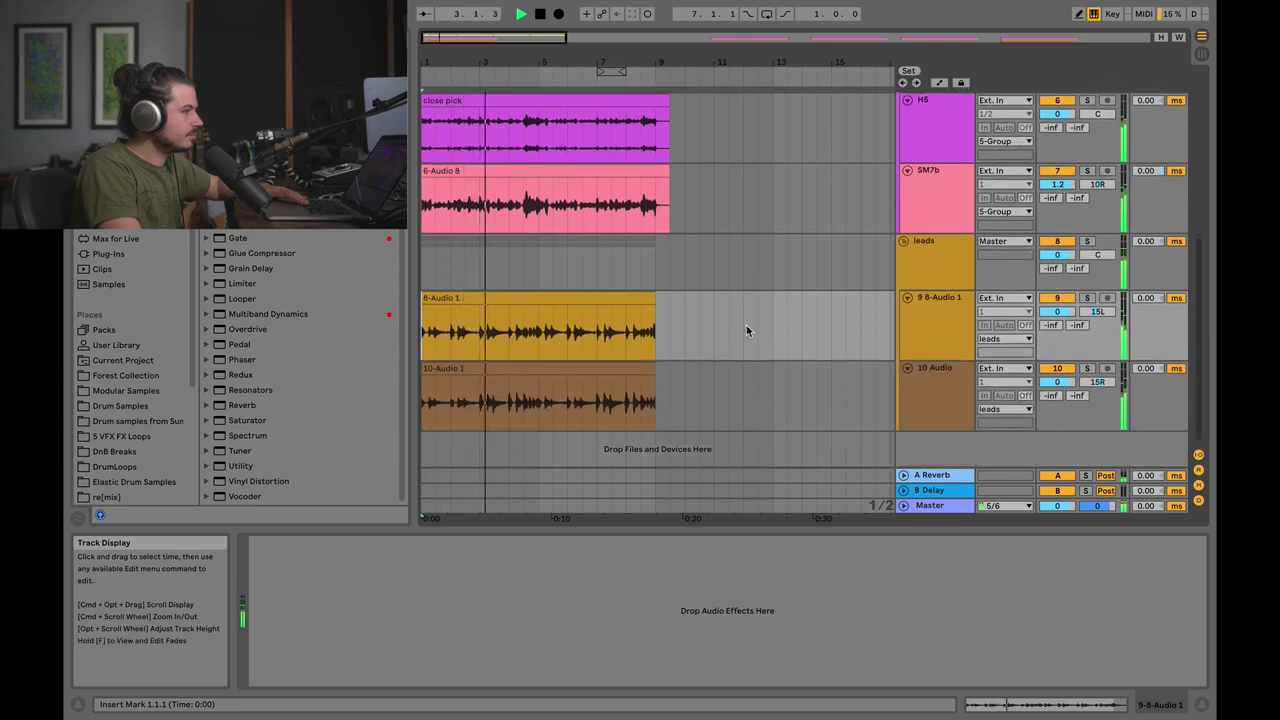
Solo the leads group, raise its A-Reverb send to -12.0 dB during playback, and unsolo the group
{"action": "left_click", "coordinate": [1087, 241]}
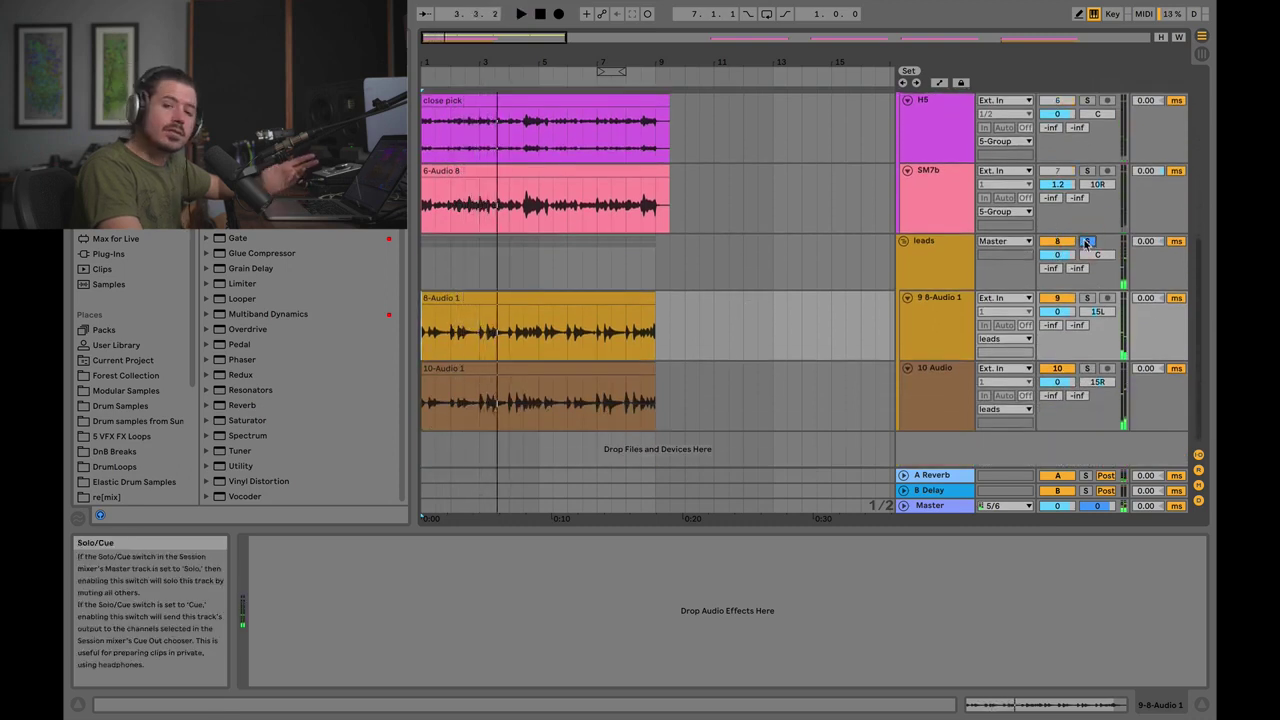
{"action": "left_click_drag", "start_coordinate": [1052, 268], "coordinate": [1052, 264]}
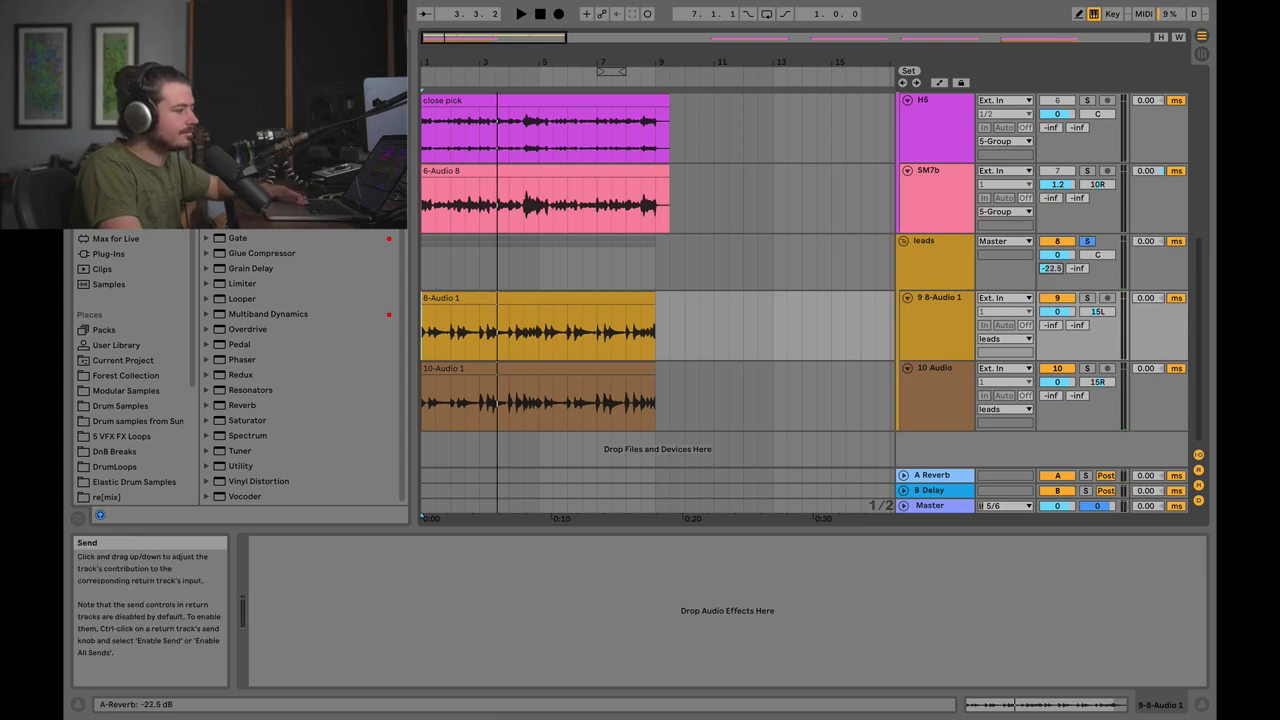
{"action": "key", "text": "space"}
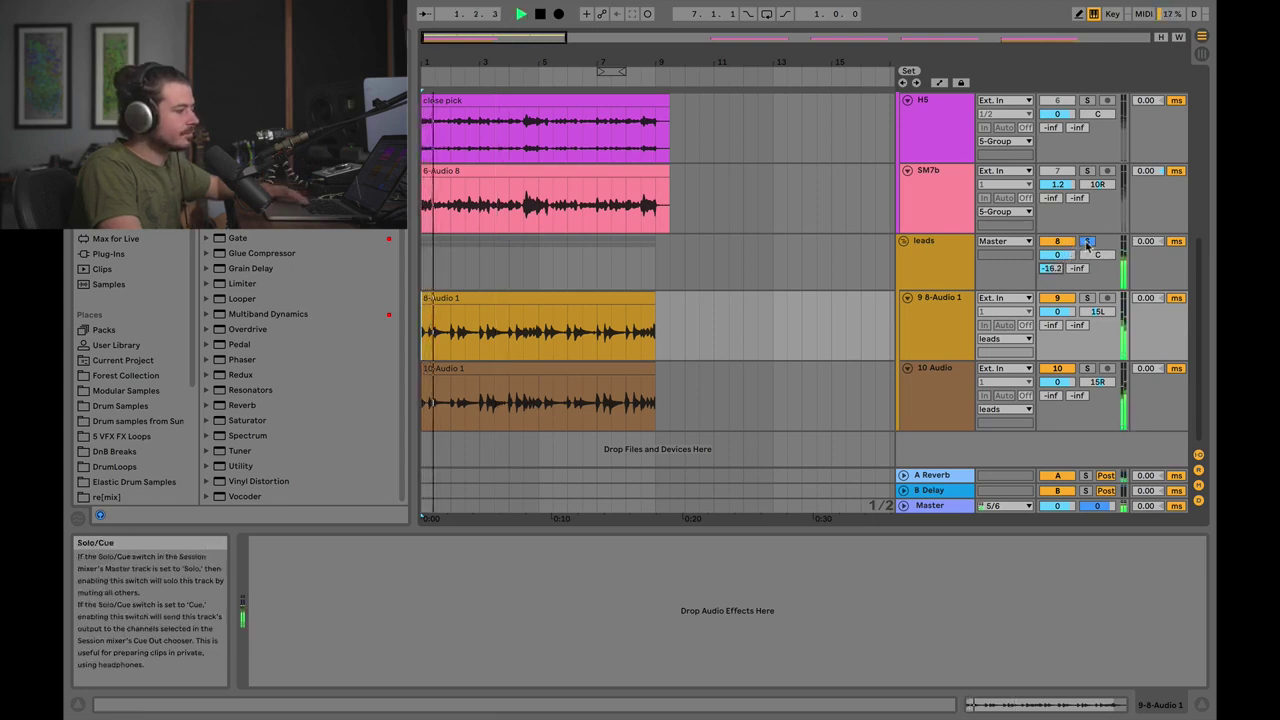
{"action": "left_click_drag", "start_coordinate": [1052, 268], "coordinate": [1052, 262]}
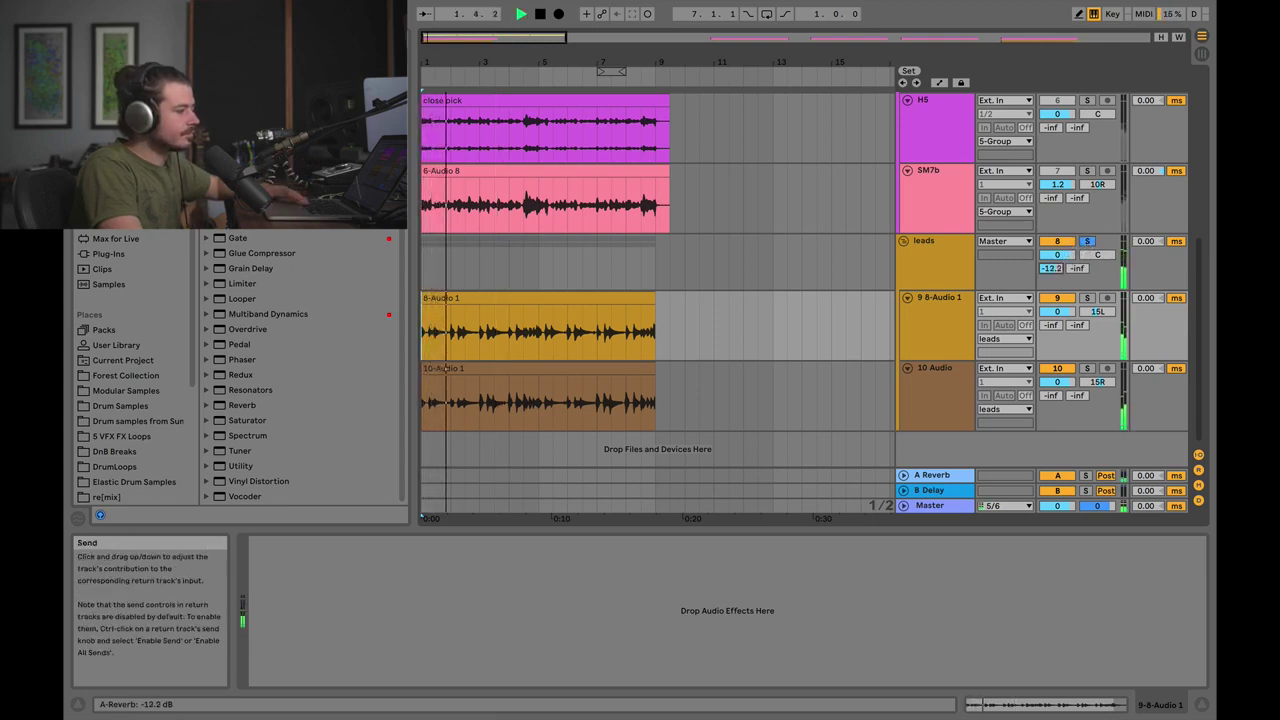
{"action": "left_click", "coordinate": [1087, 241]}
{"action": "key", "text": "space"}
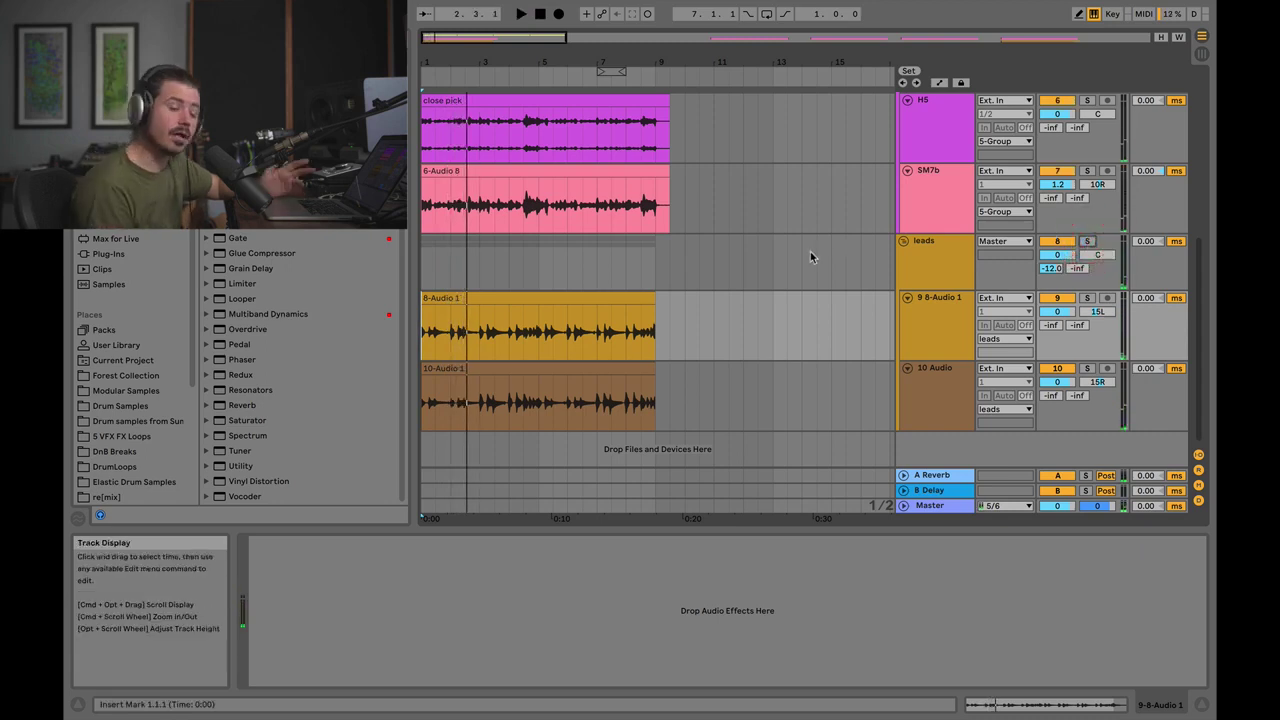